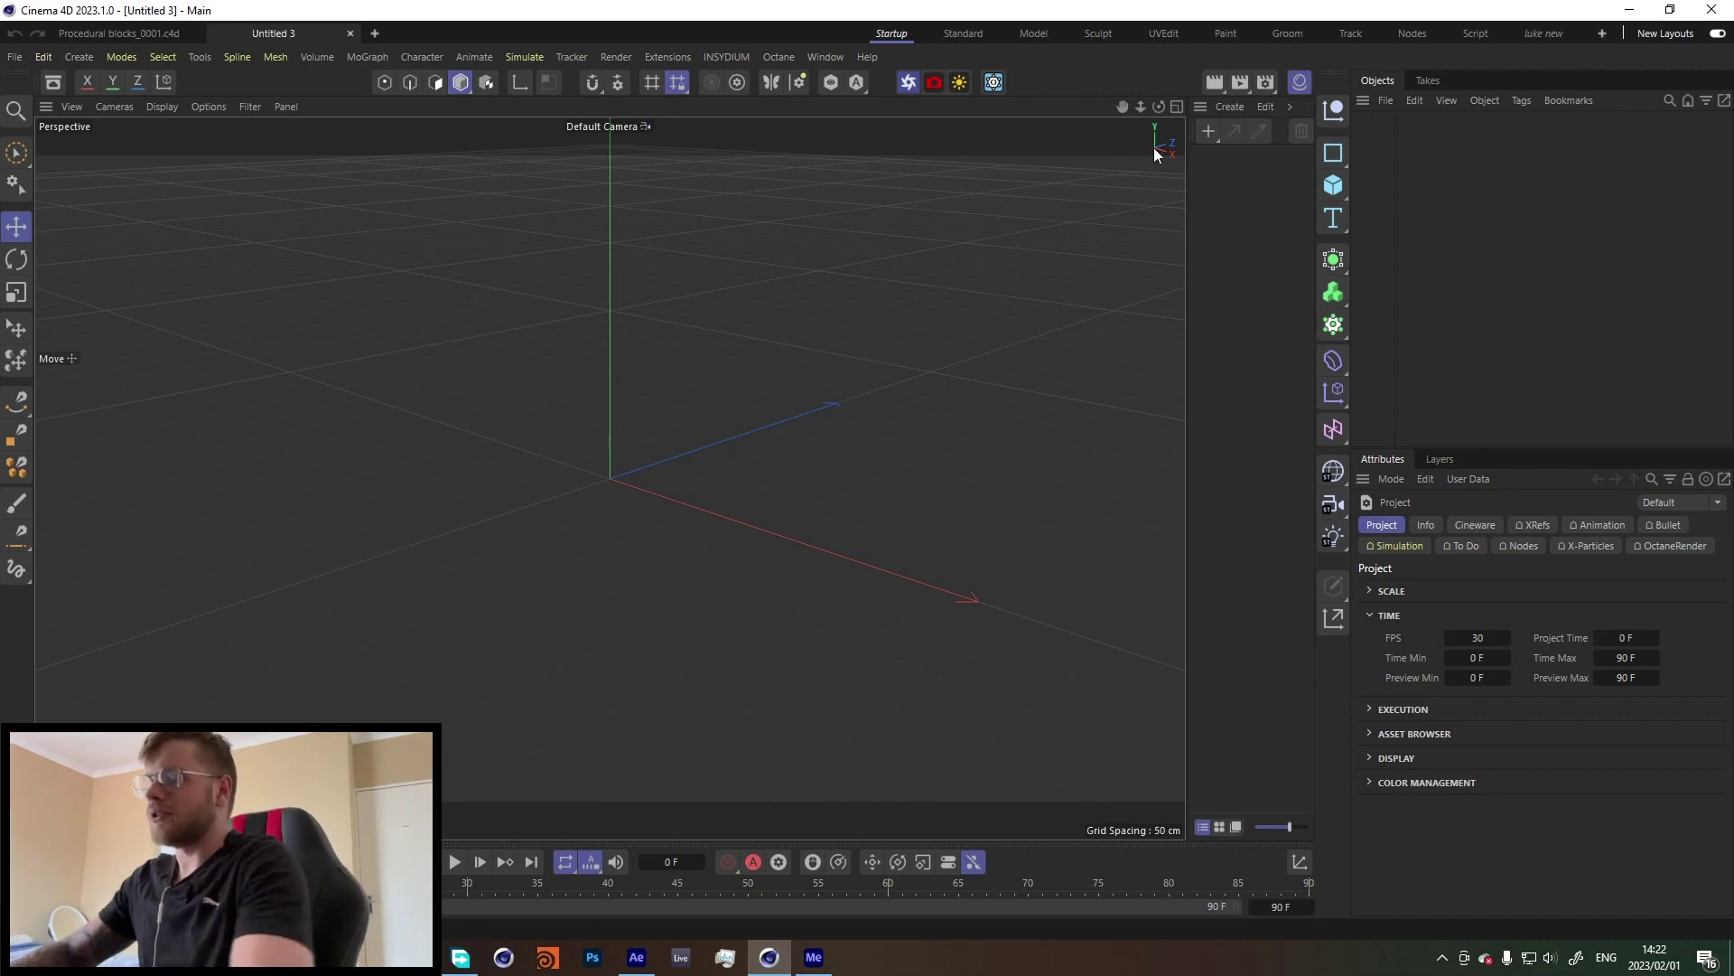
Step: Add a cube primitive and set its X, Y and Z sizes to 100 cm each
left_click(1333, 185)
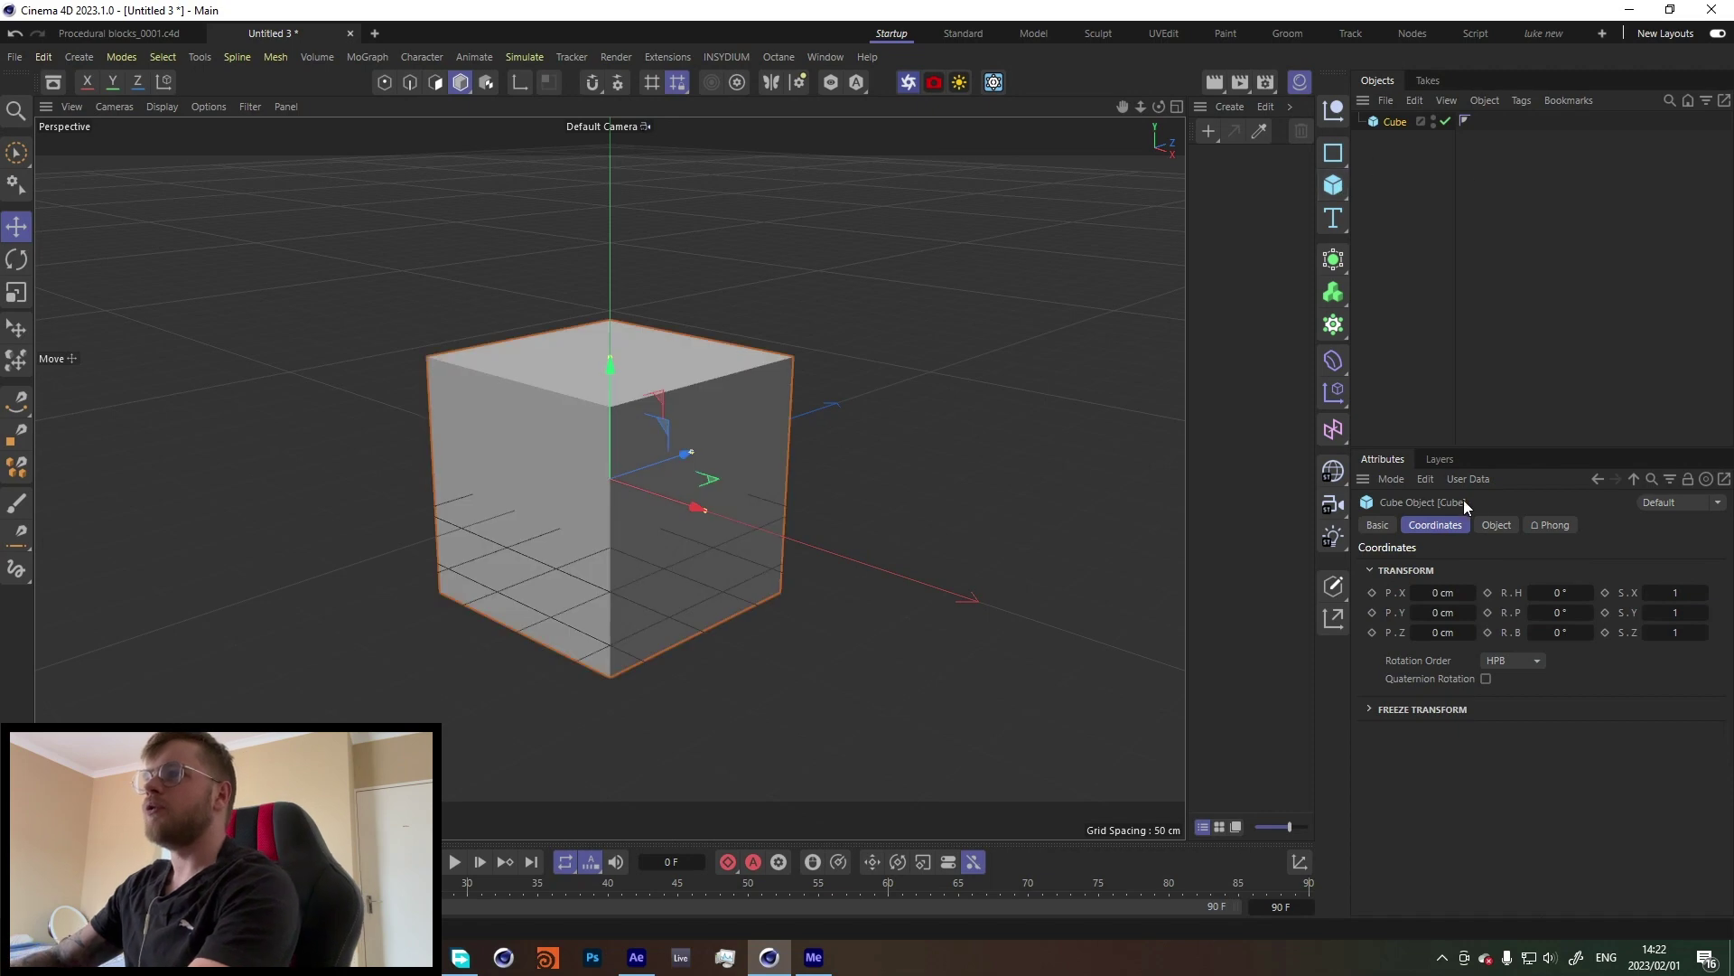
left_click(1496, 525)
double_click(1495, 568)
type("100")
key("Tab")
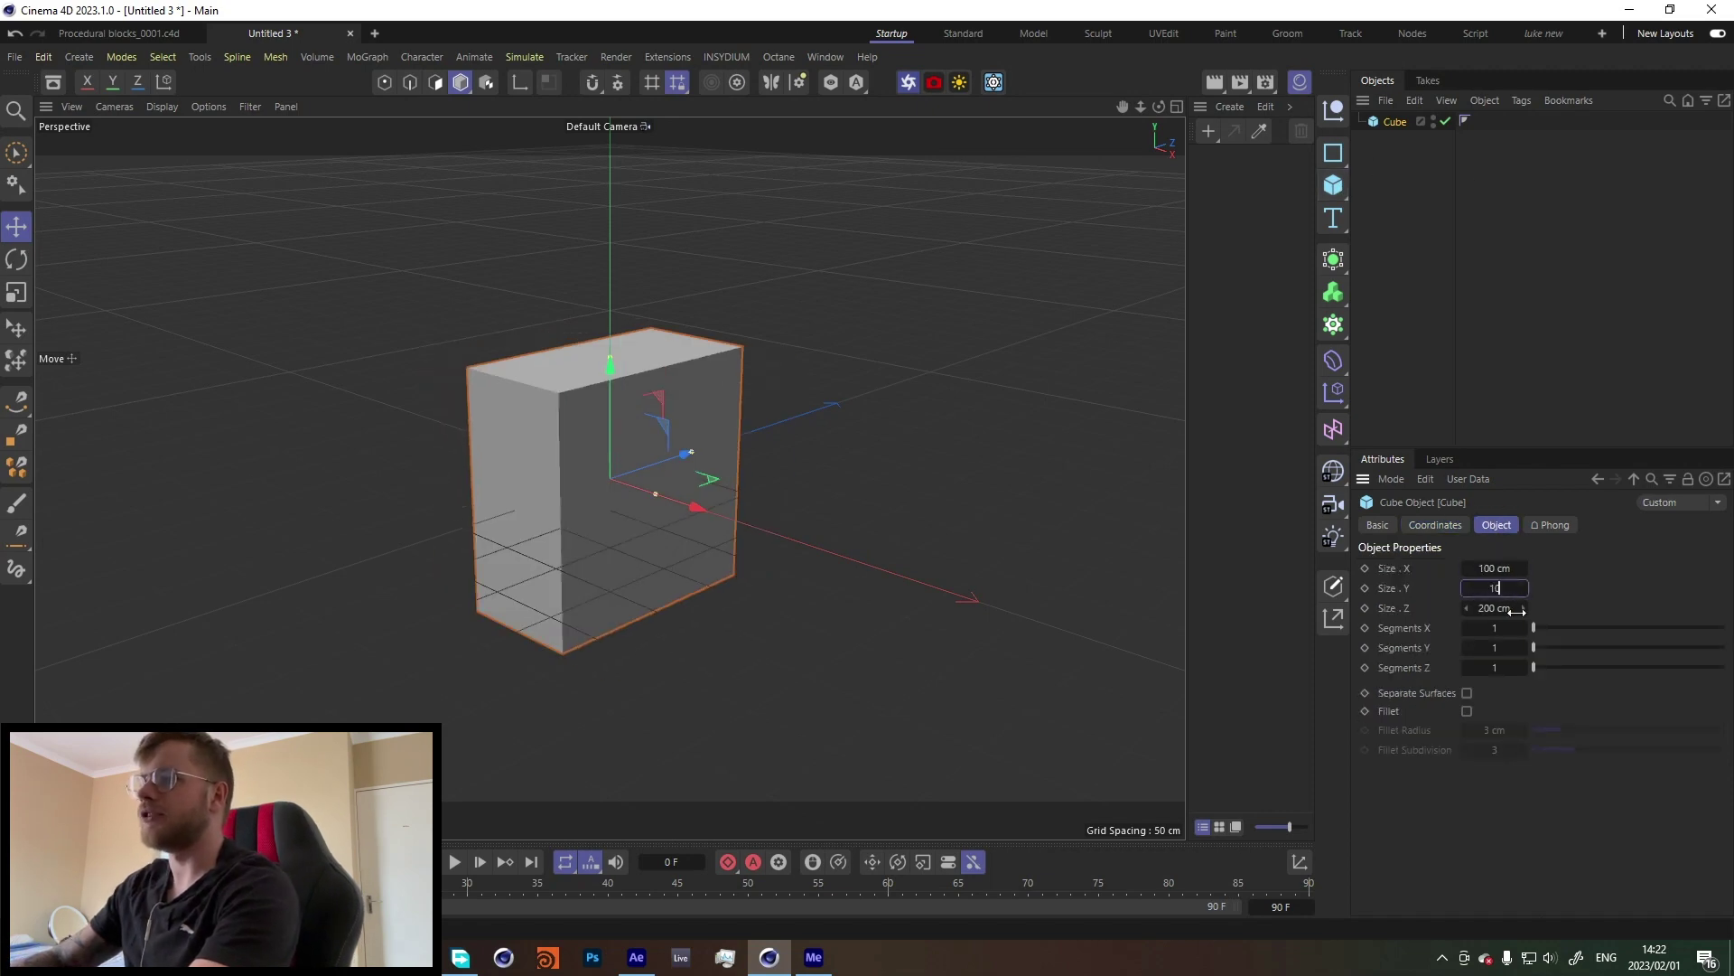
type("100")
key("Tab")
type("100")
key("Return")
Step: Duplicate the cube, leaving the original disabled, and nest the copy inside a new Atom Array
left_click_drag(1391, 121, 1411, 145, "ctrl")
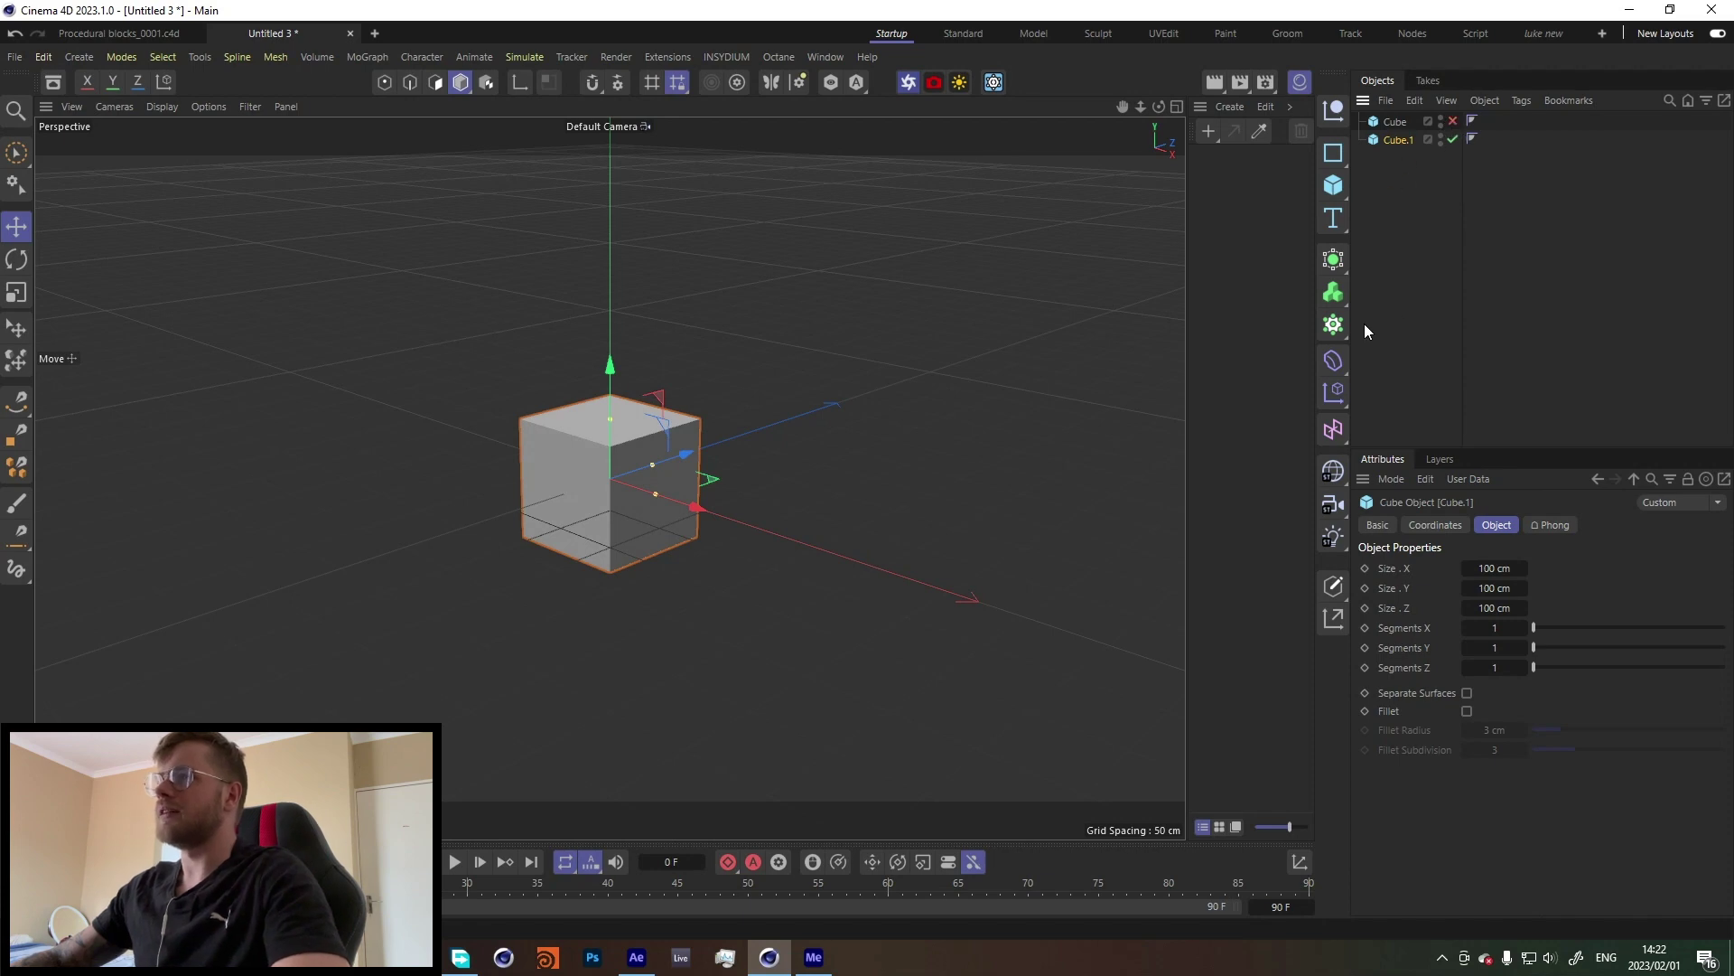
left_click(1334, 266)
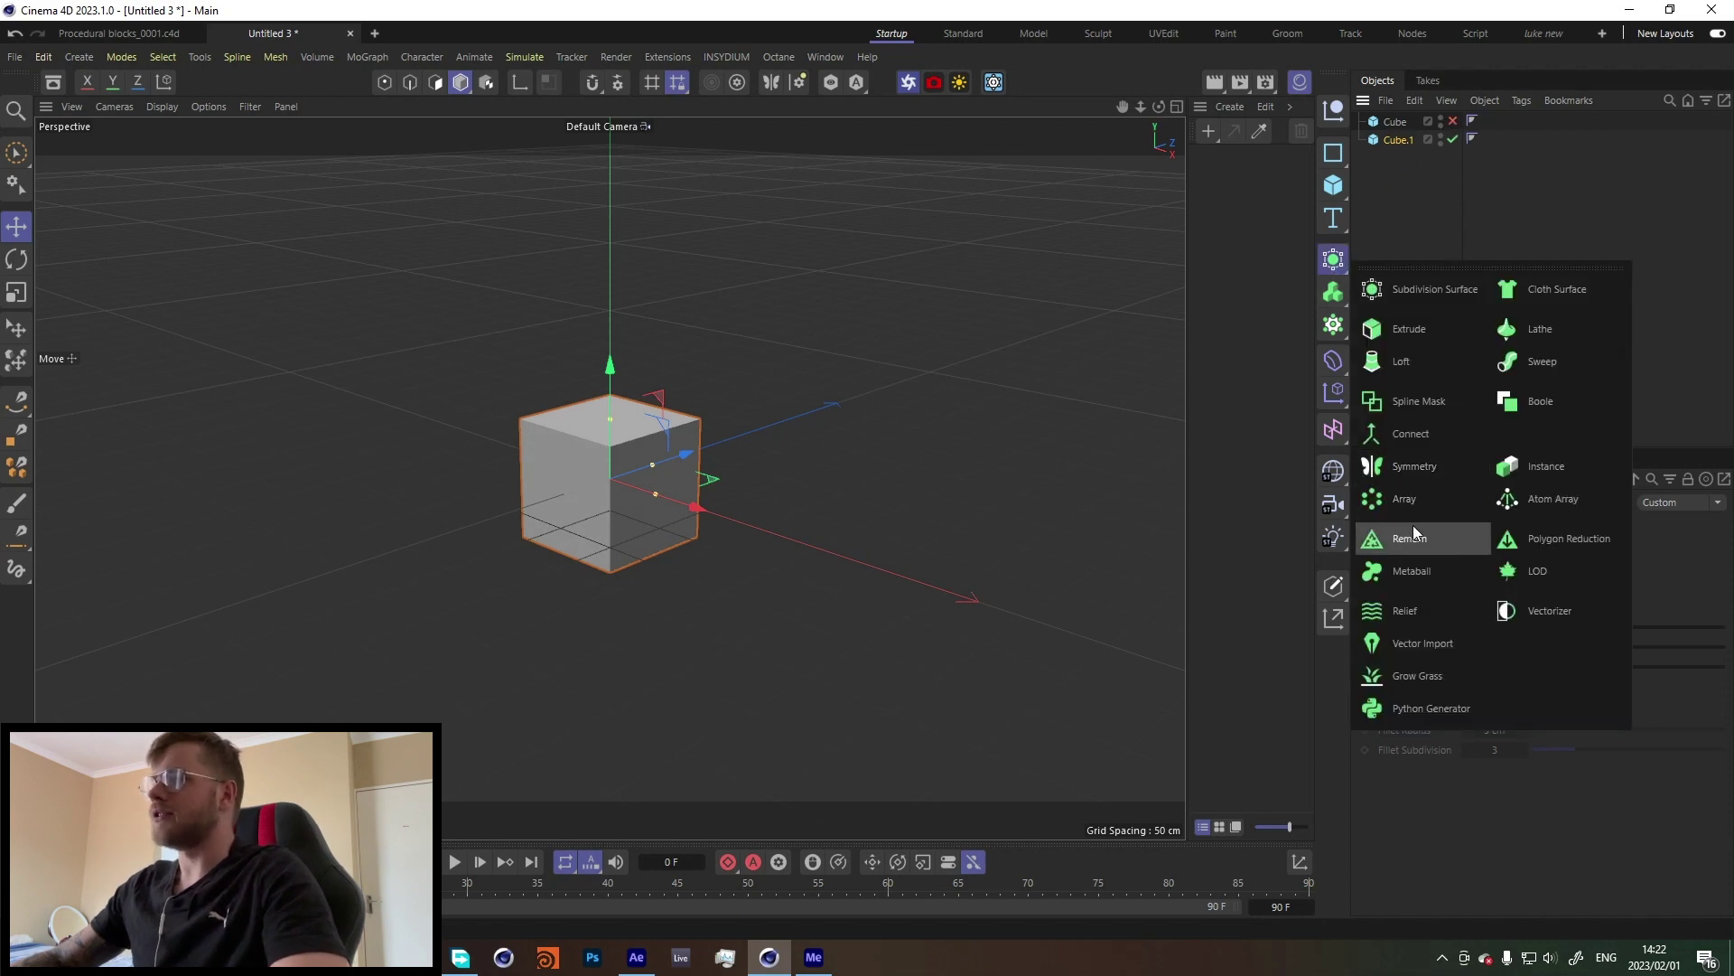
left_click(1523, 506)
left_click_drag(1399, 157, 1395, 122)
left_click(1395, 122)
Step: Set the Atom Array's cylinder radius to 5 cm
left_click(1478, 569)
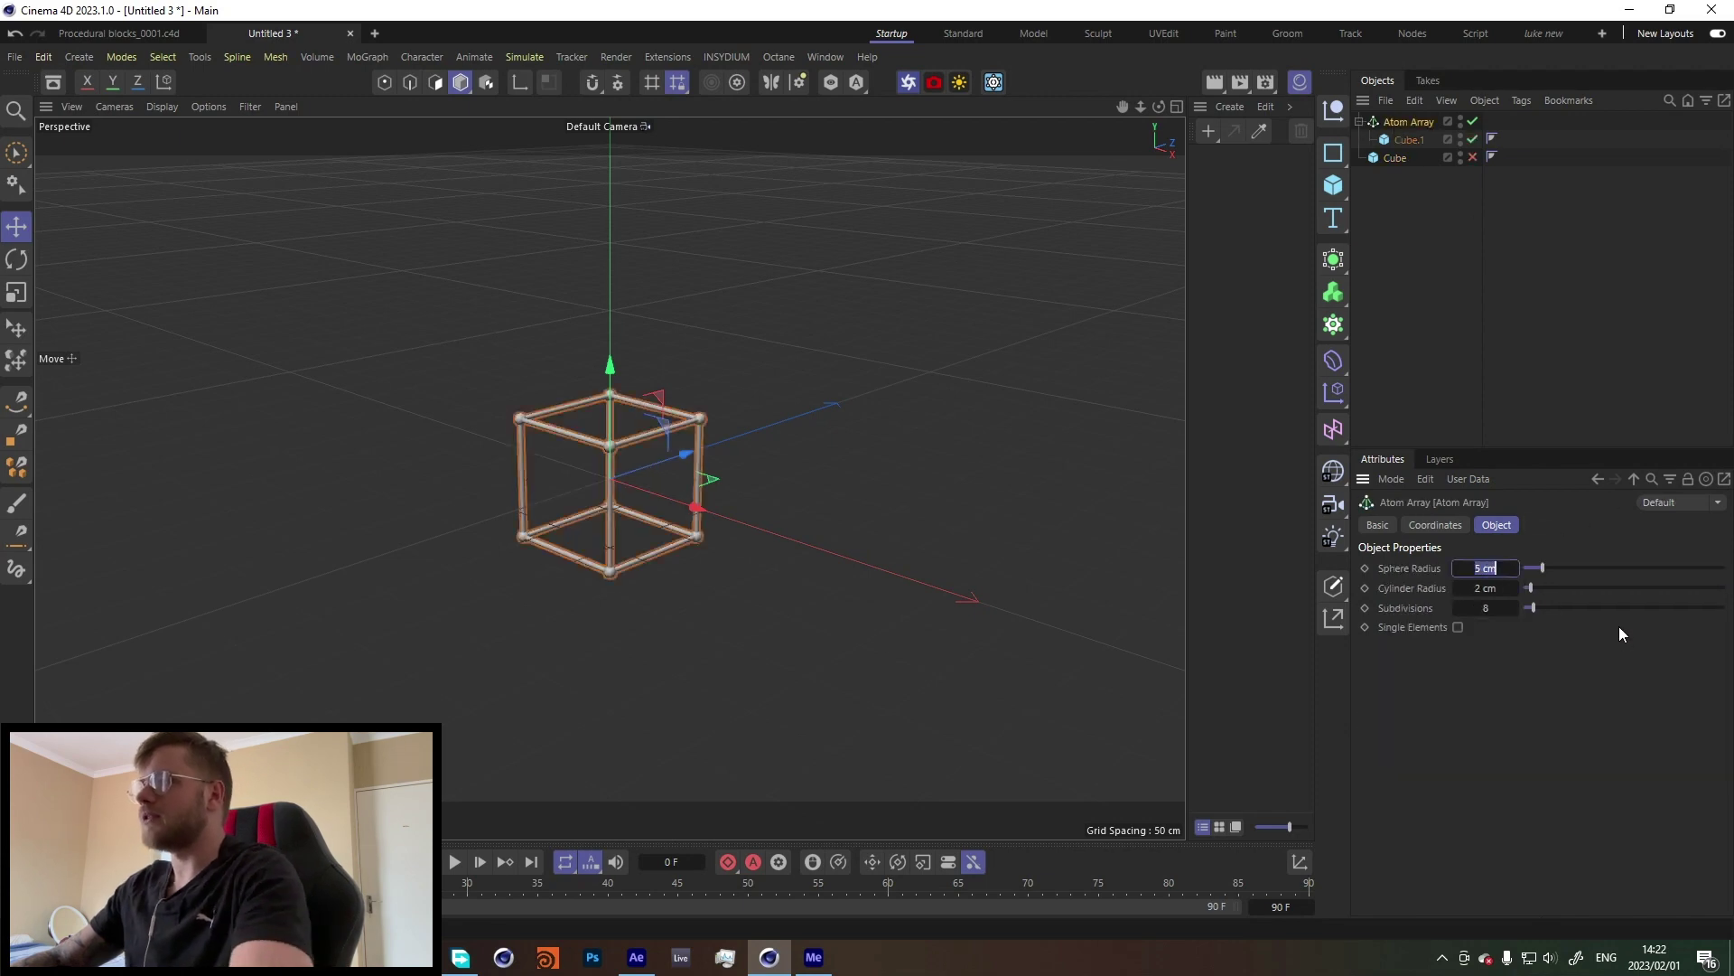
left_click(1487, 588)
type("5")
key("Return")
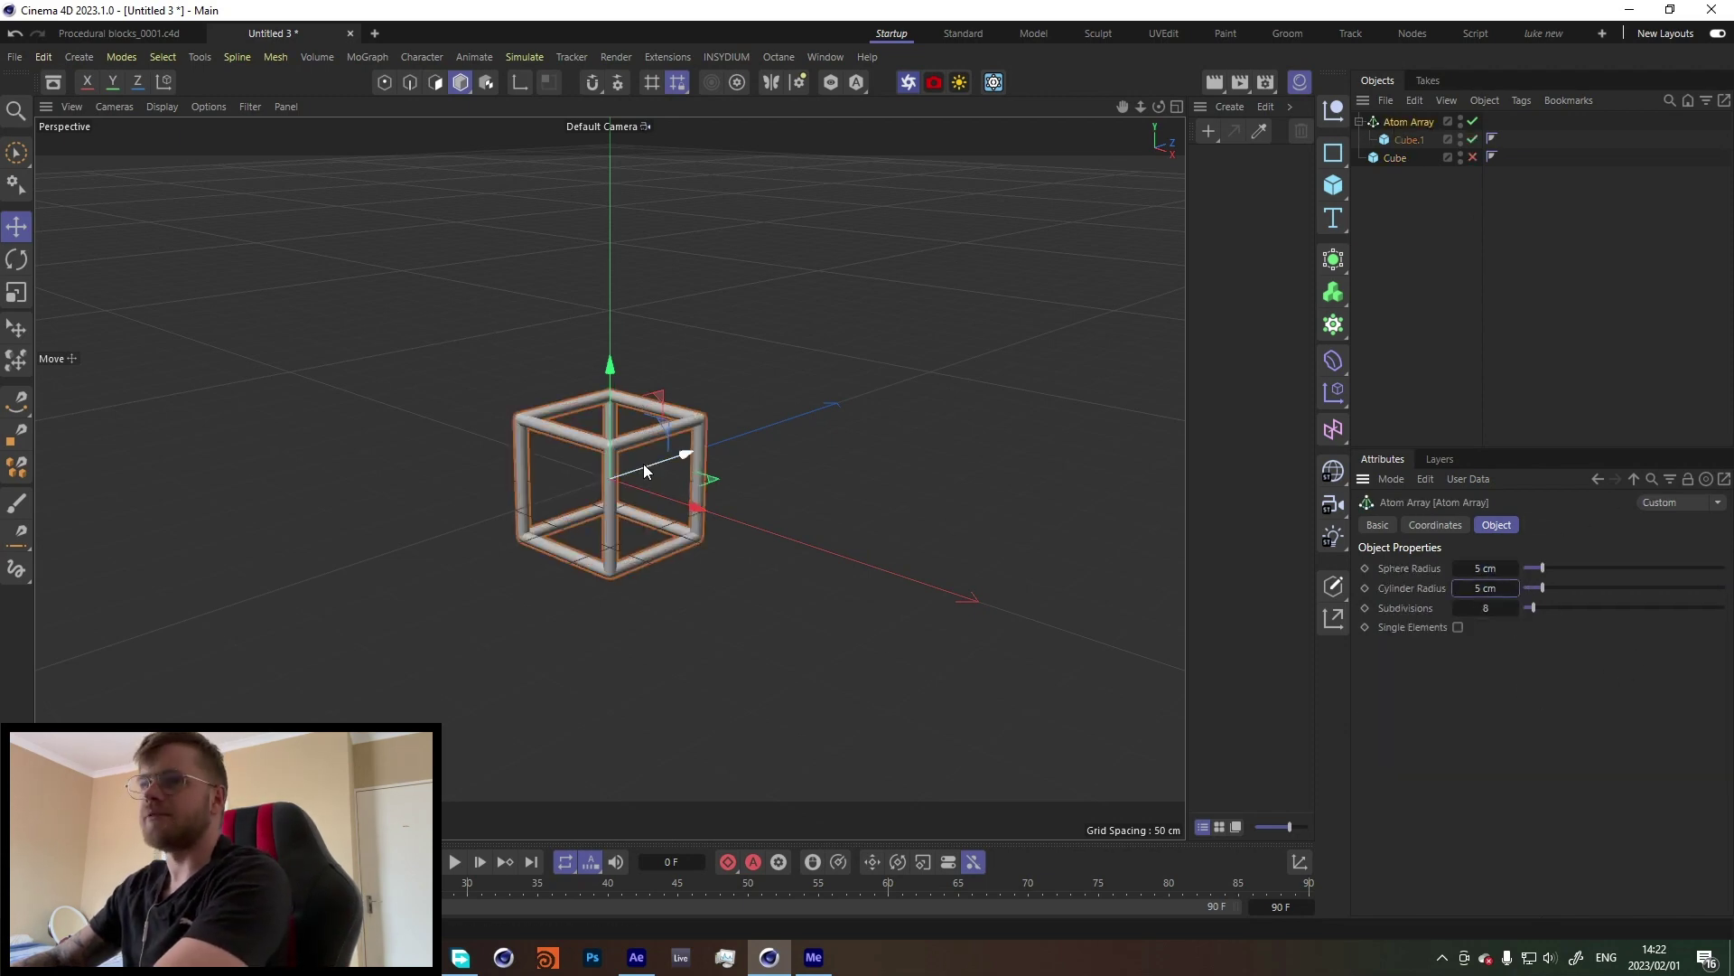
left_click(1490, 298)
left_click(1407, 123)
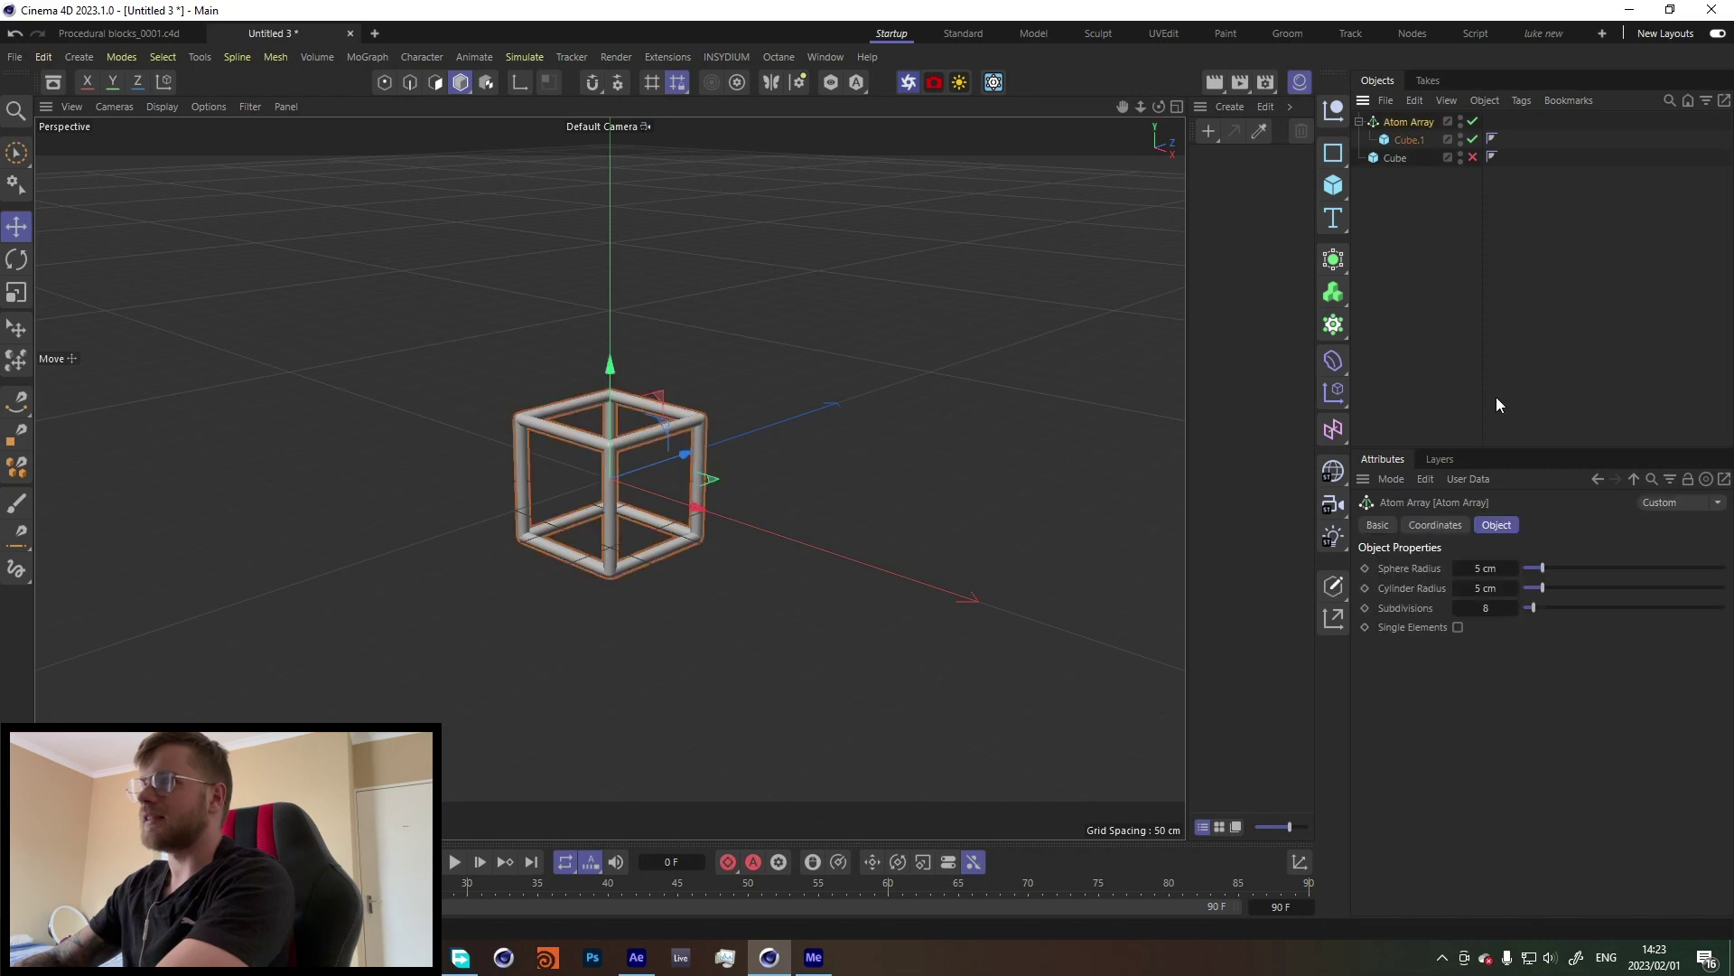
Step: Re-enable the original cube and nest it together with the Atom Array inside a new Cloner
left_click(1399, 176)
left_click(1360, 121)
left_click(1472, 139)
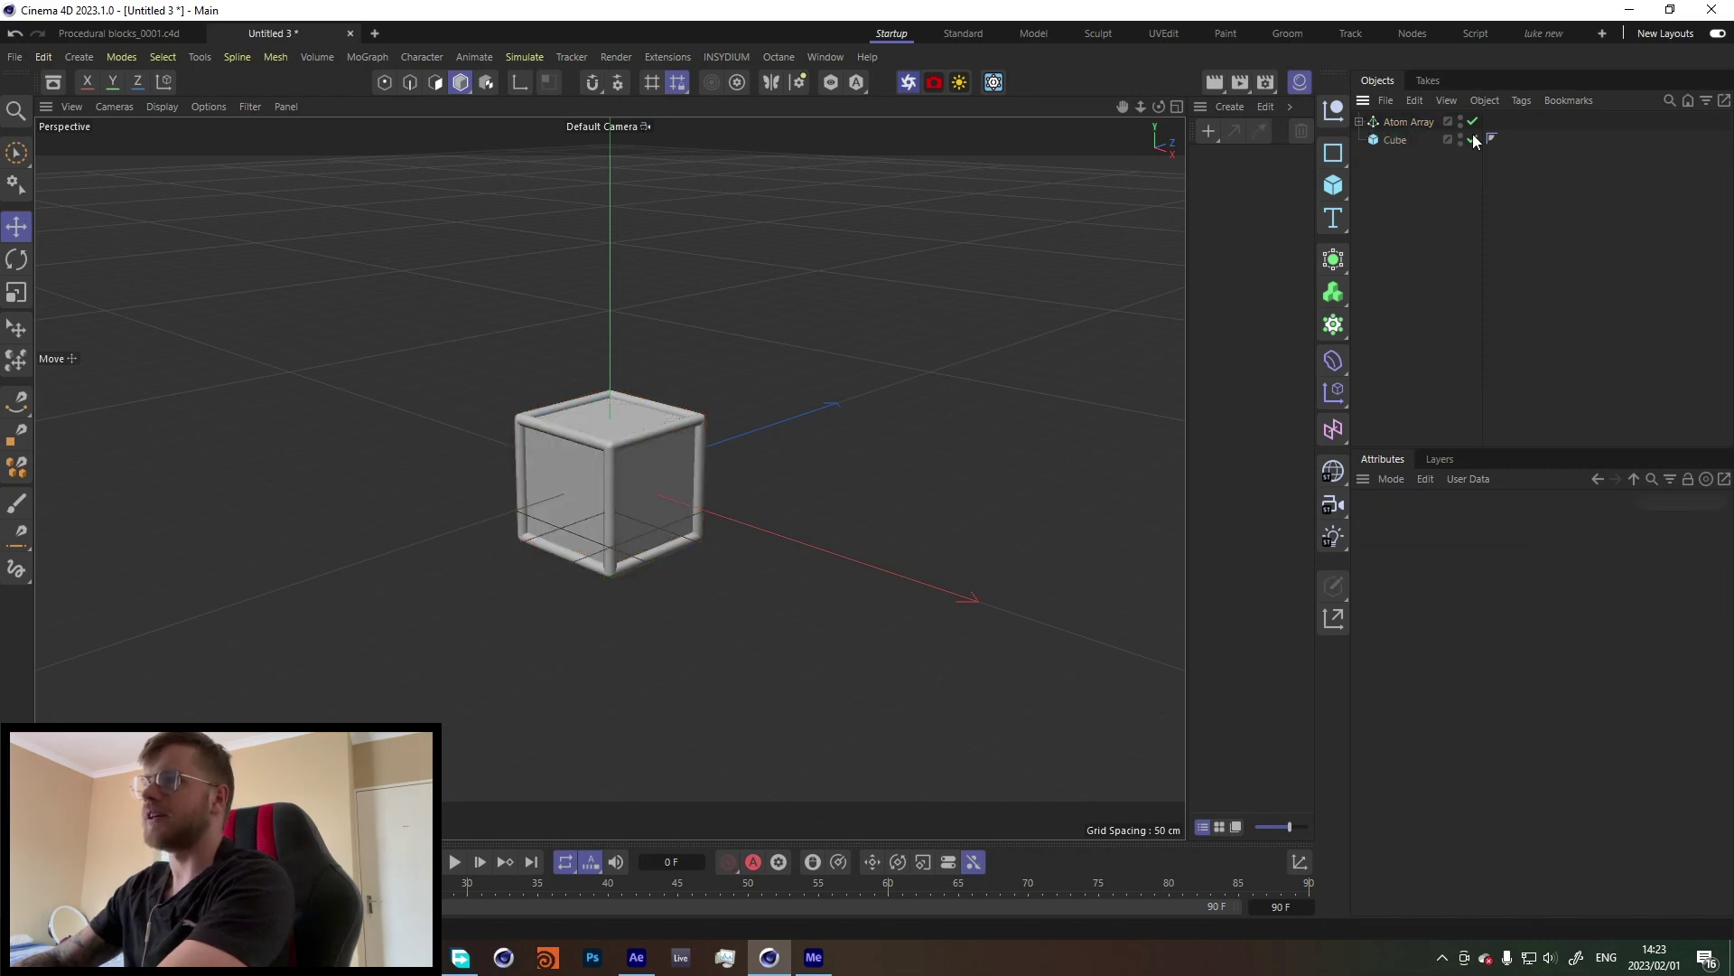
left_click(1335, 324)
left_click_drag(1396, 158, 1397, 123)
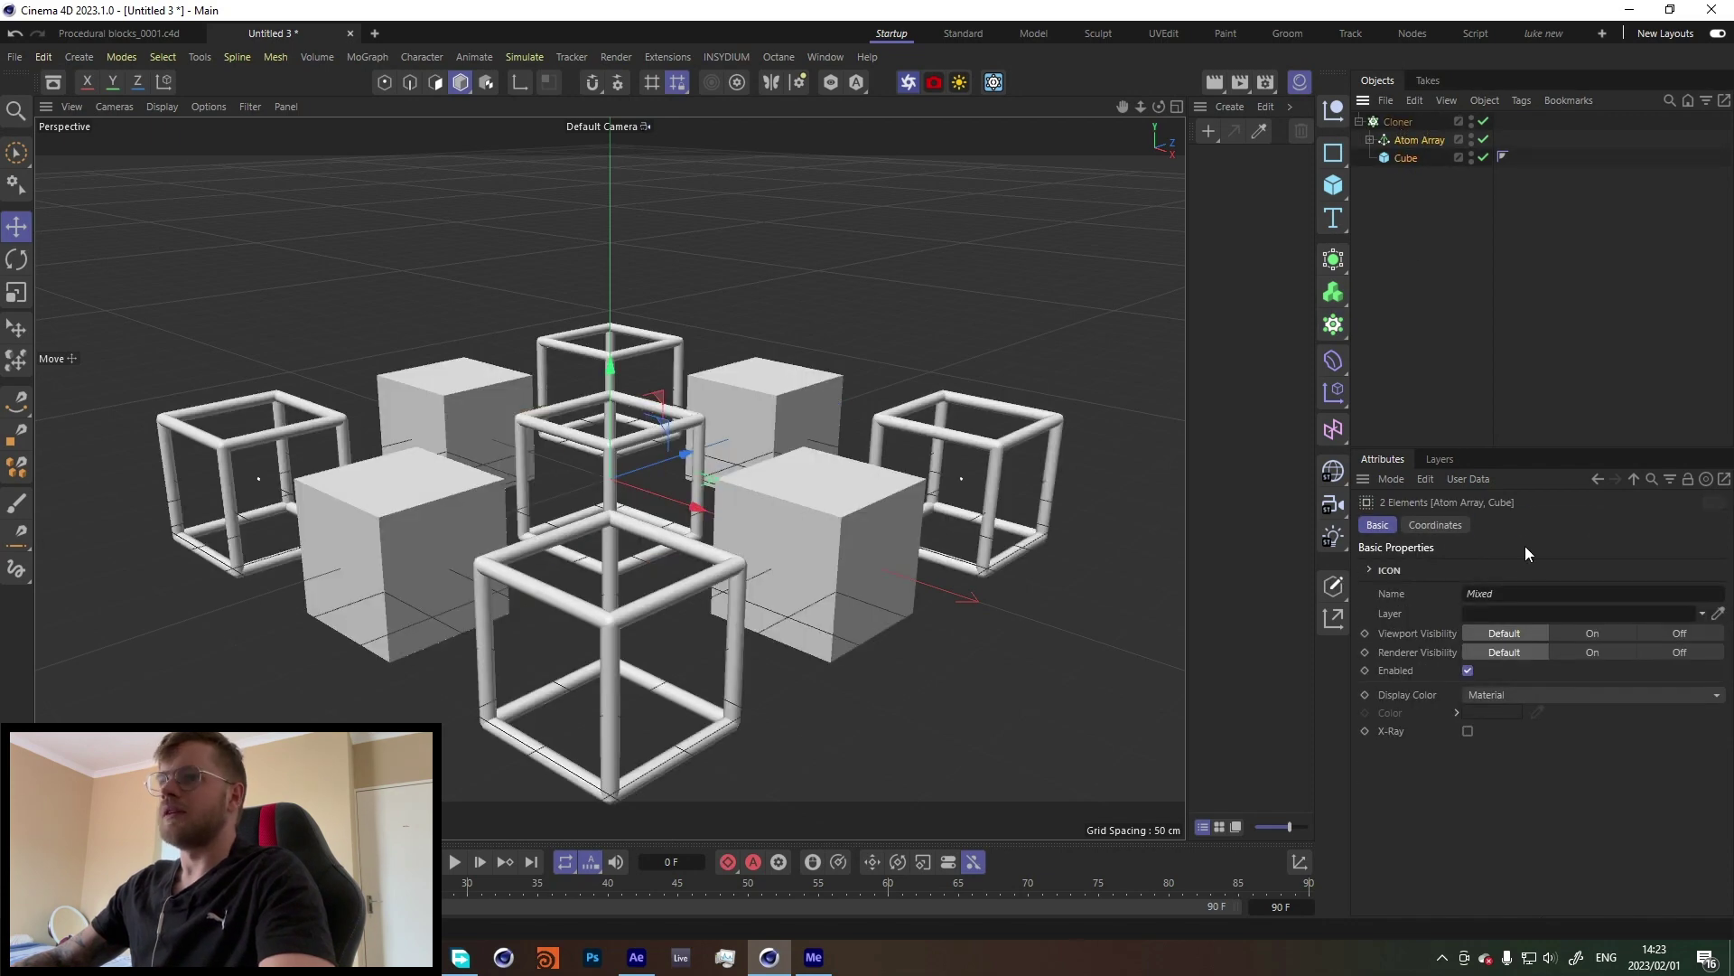
Step: Set the Cloner's Y grid count to 3
left_click(1400, 121)
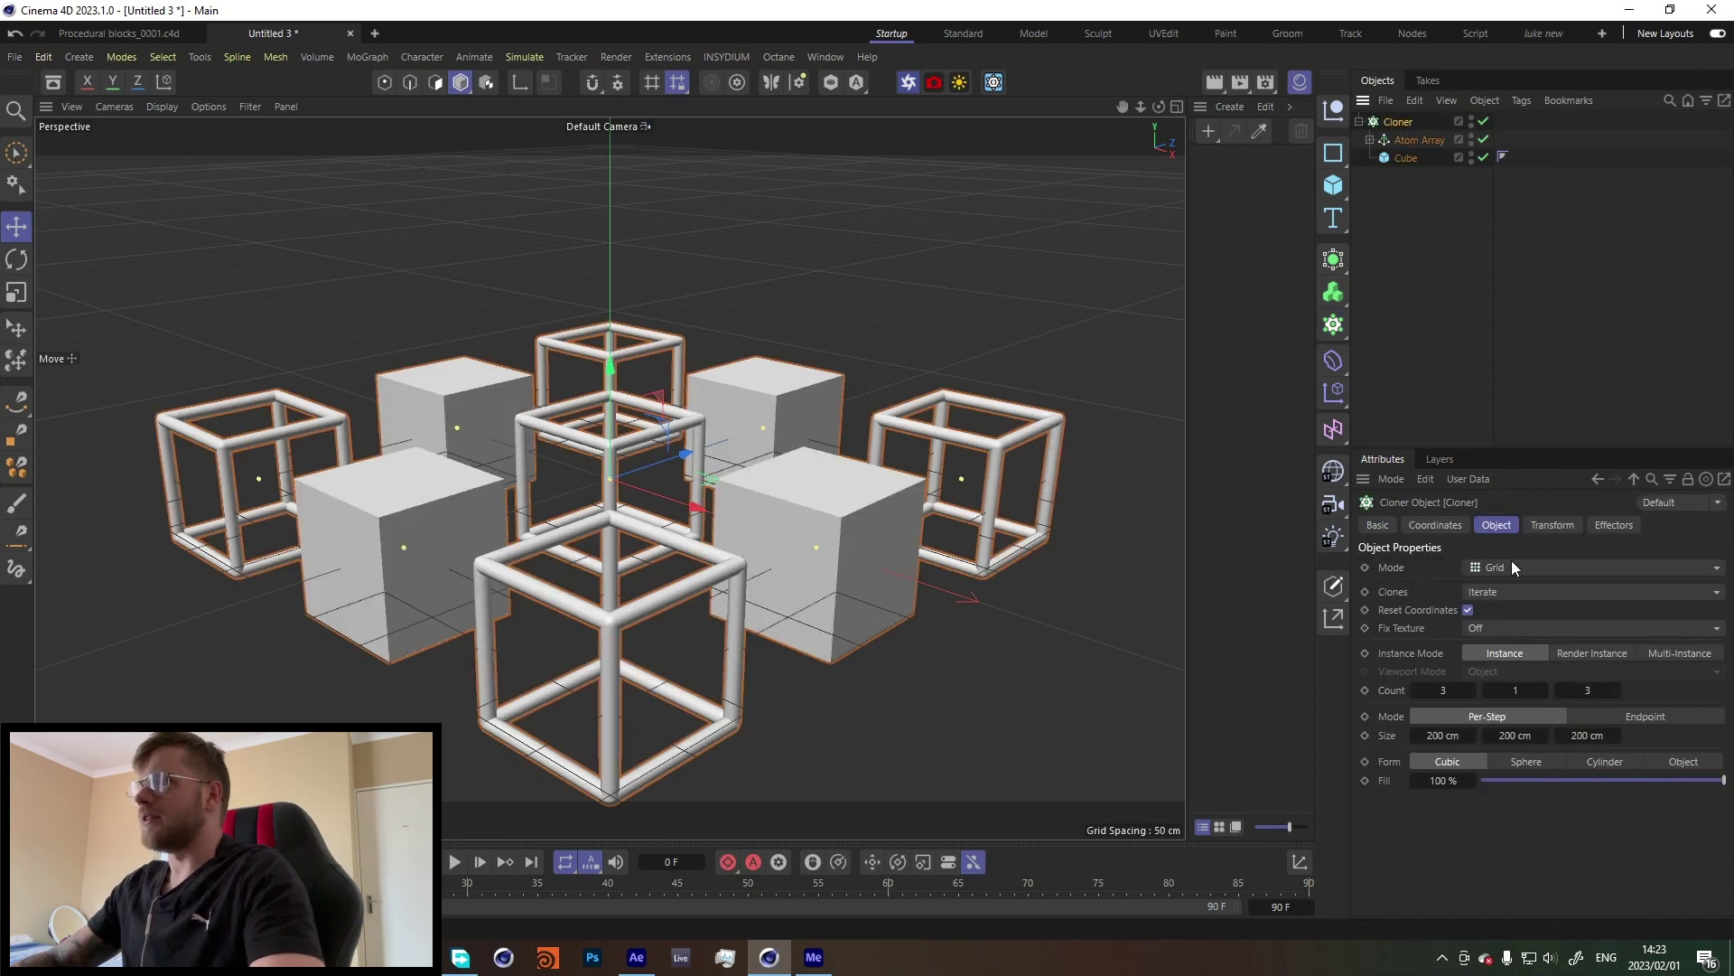
left_click(1520, 690)
type("3")
key("Return")
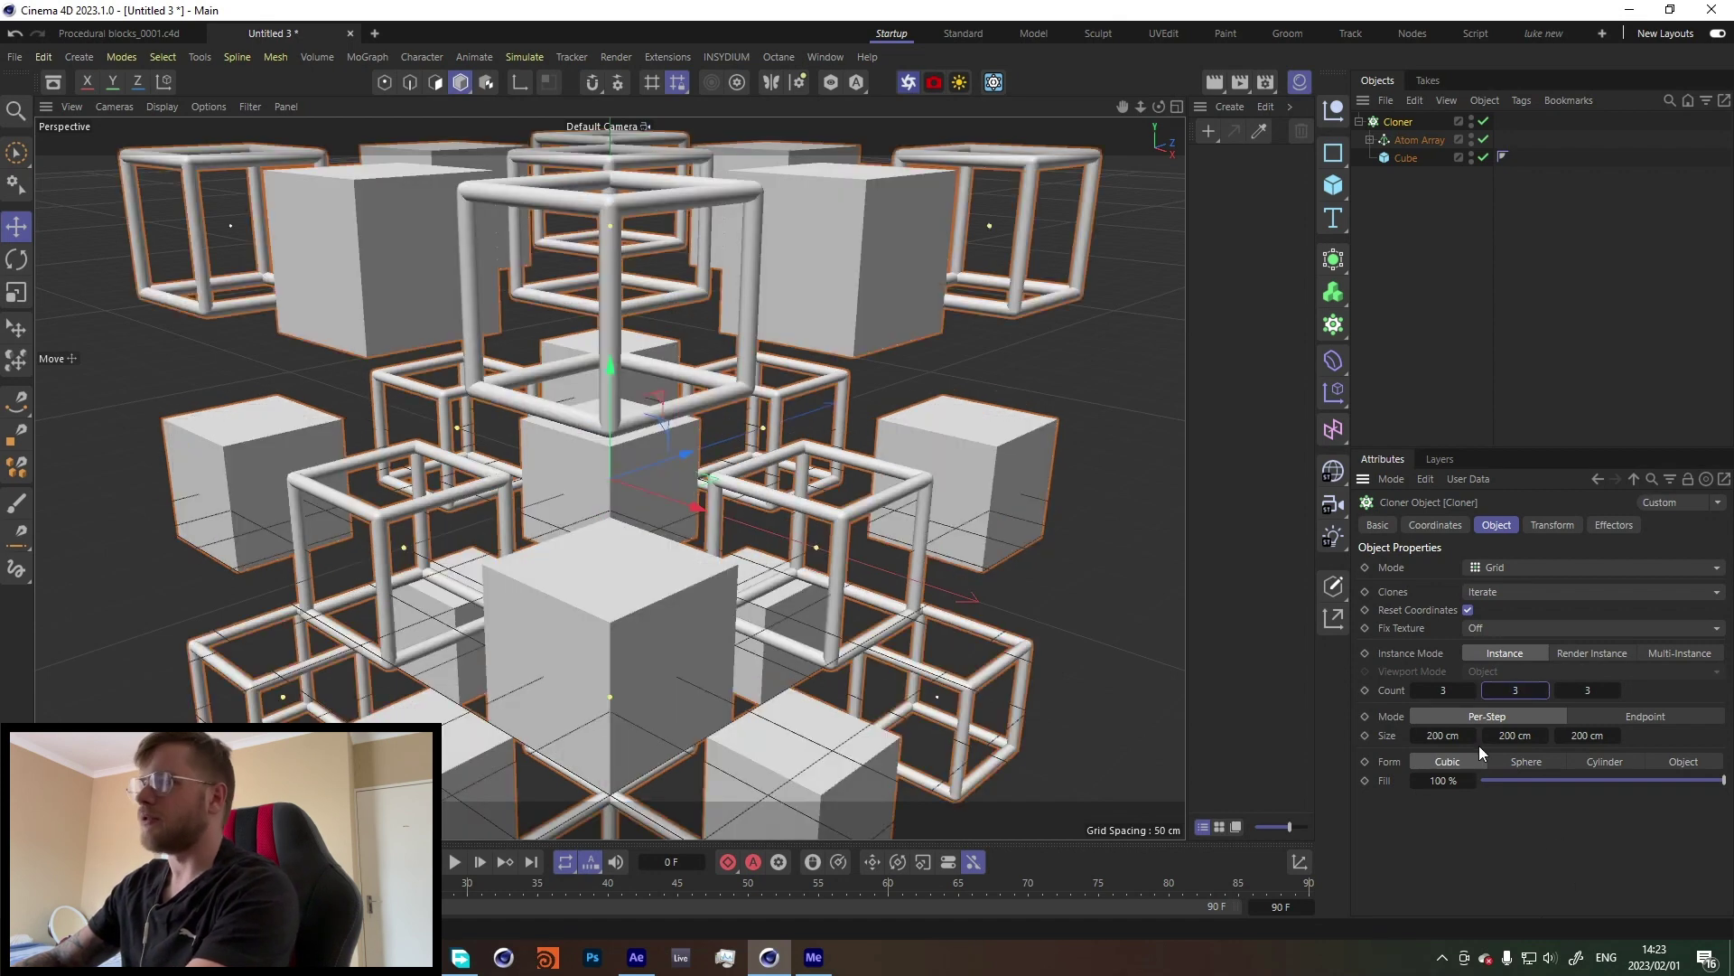
Step: Set the Cloner's per-step grid size to 50 cm on X, Y and Z
double_click(1443, 735)
type("50")
key("Tab")
type("50")
key("Tab")
type("50")
key("Return")
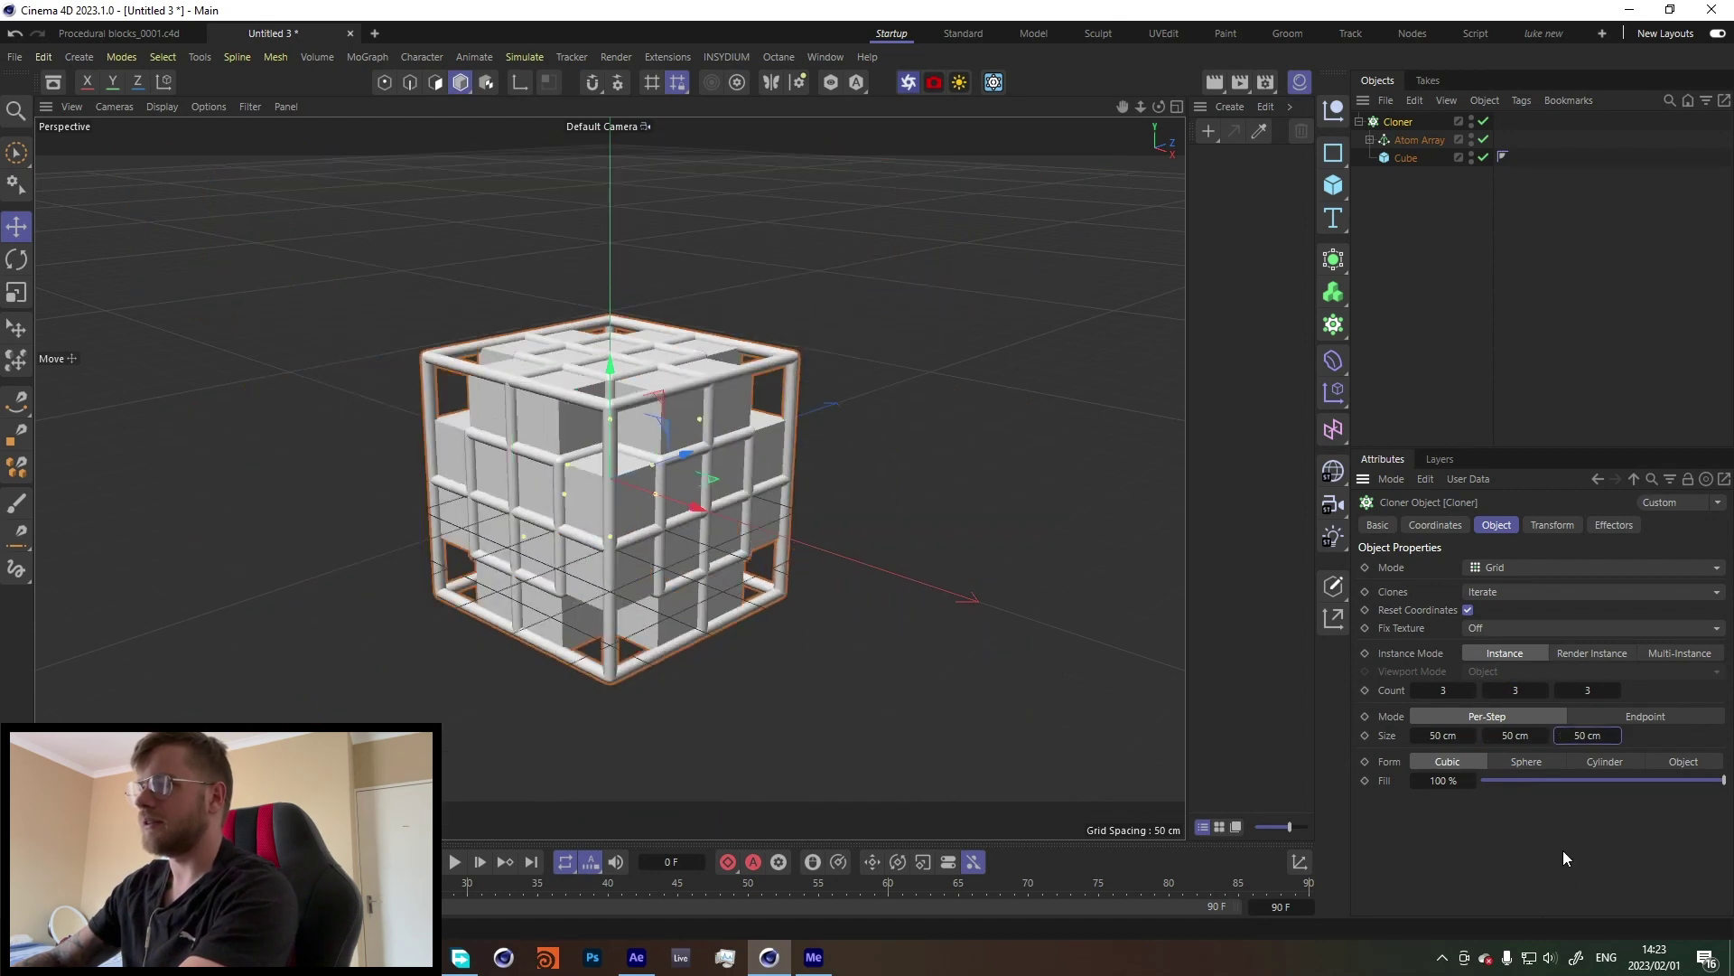
Step: Add a Random effector to the Cloner
left_click(1465, 358)
left_click(1409, 121)
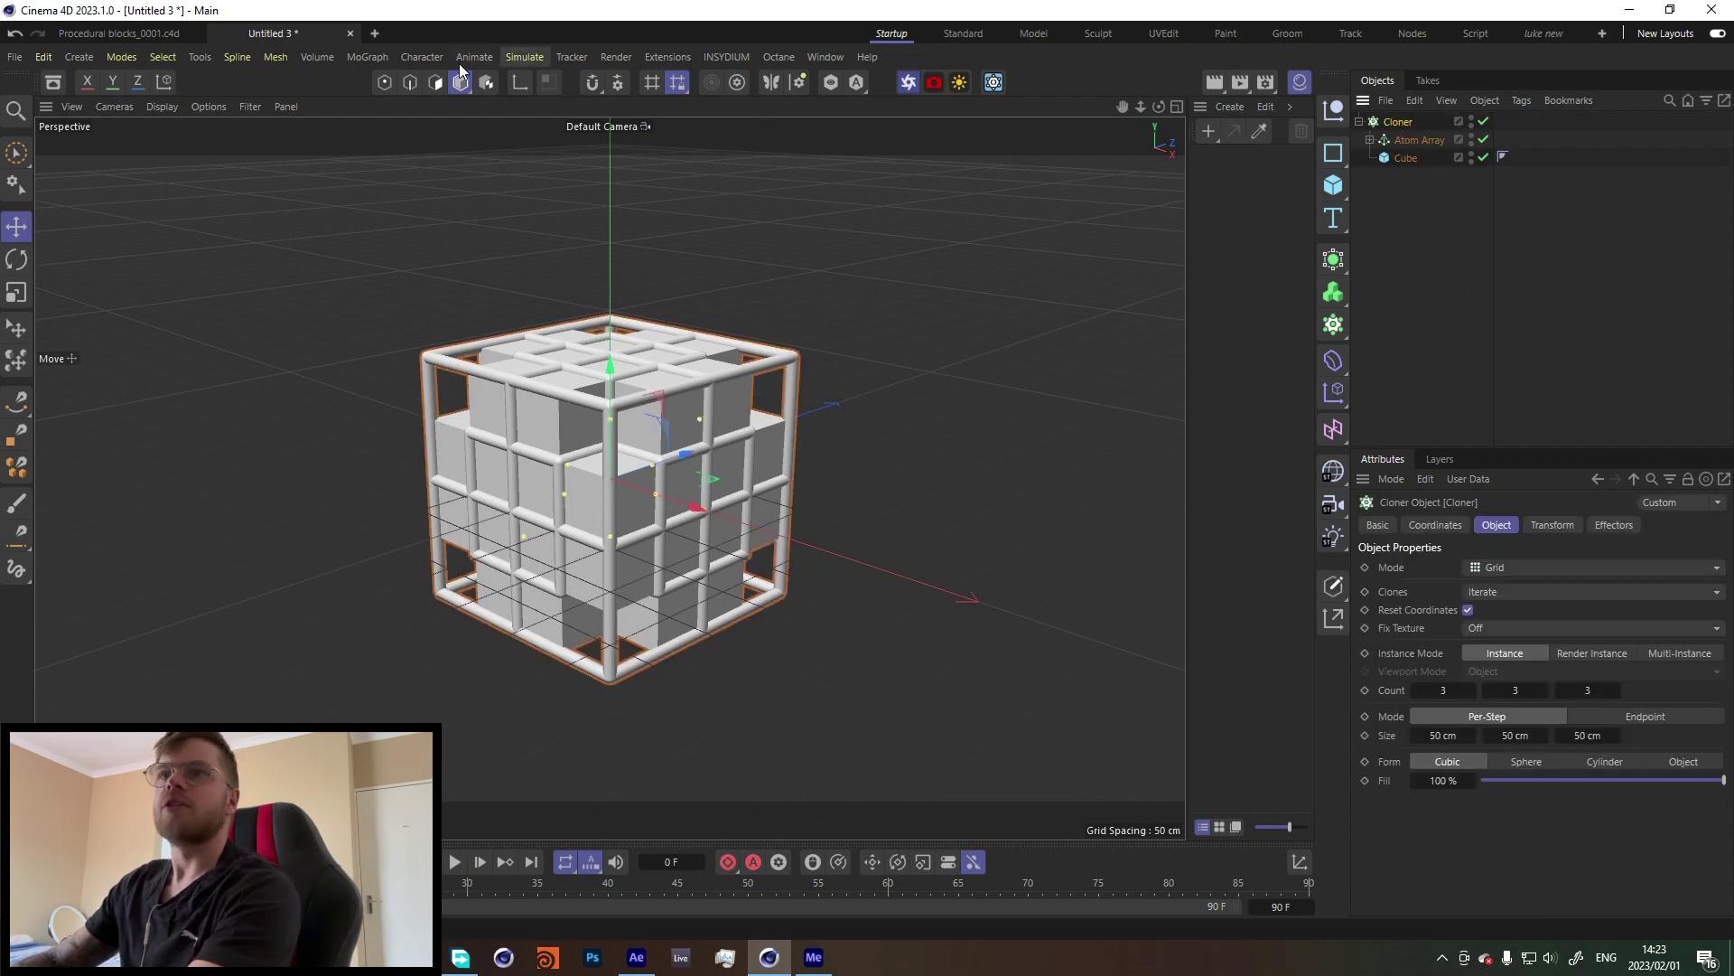
left_click(368, 57)
mouse_move(415, 94)
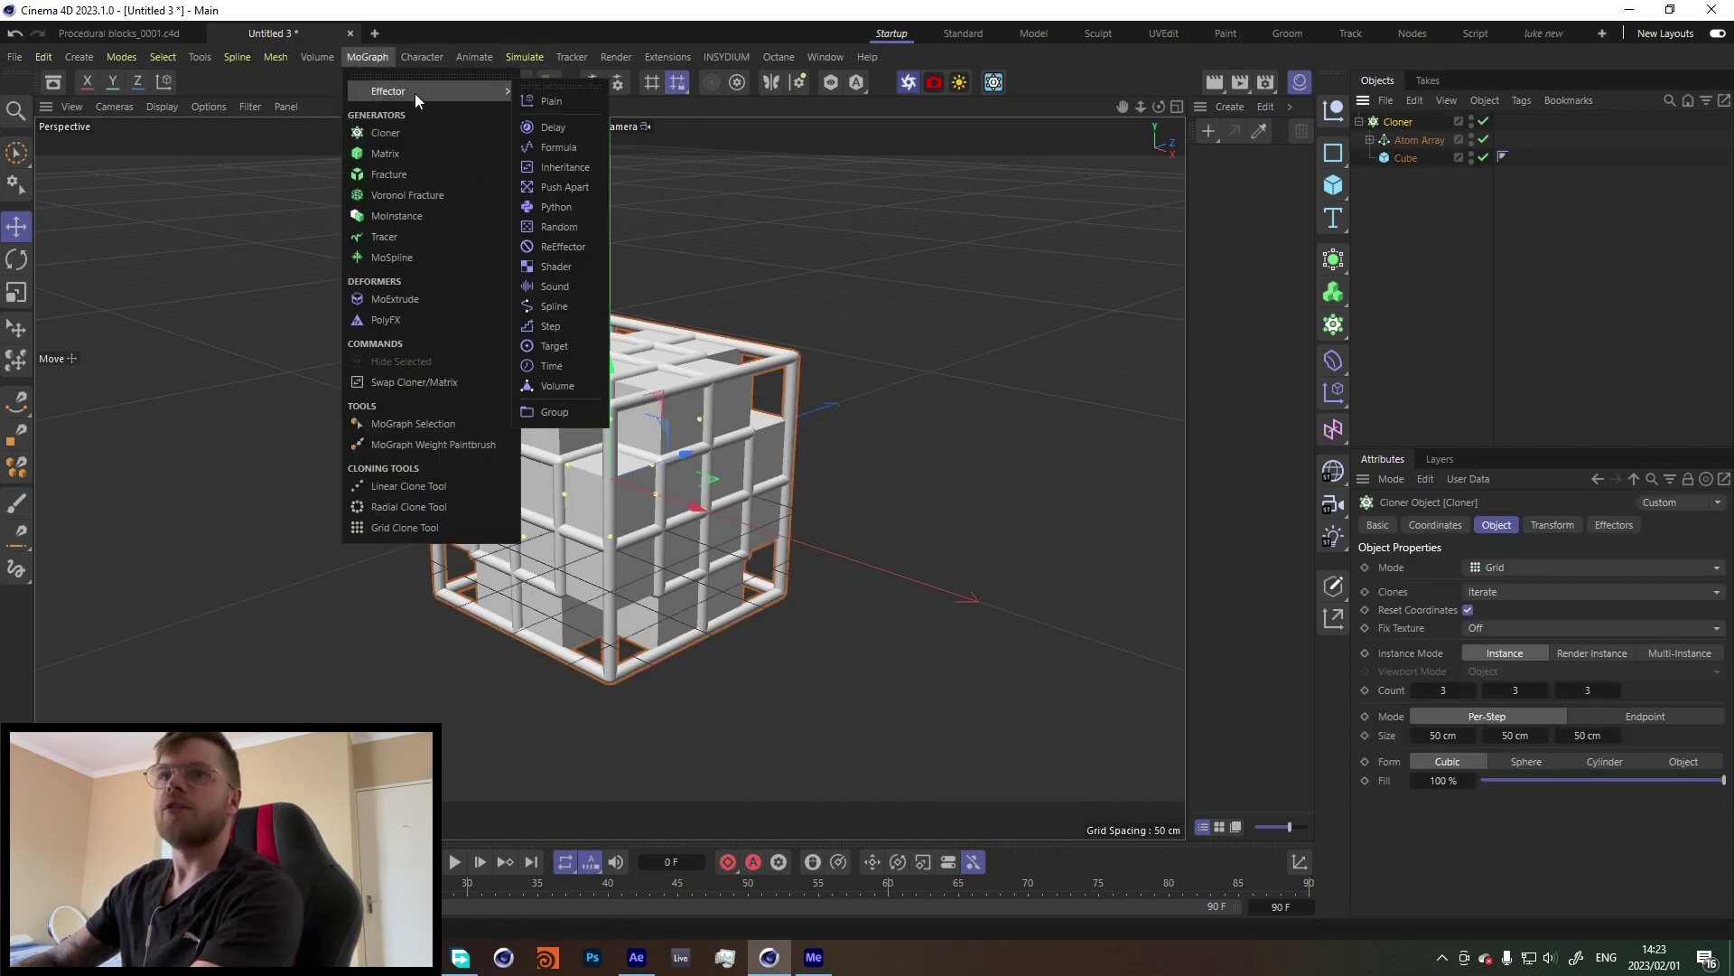
left_click(557, 227)
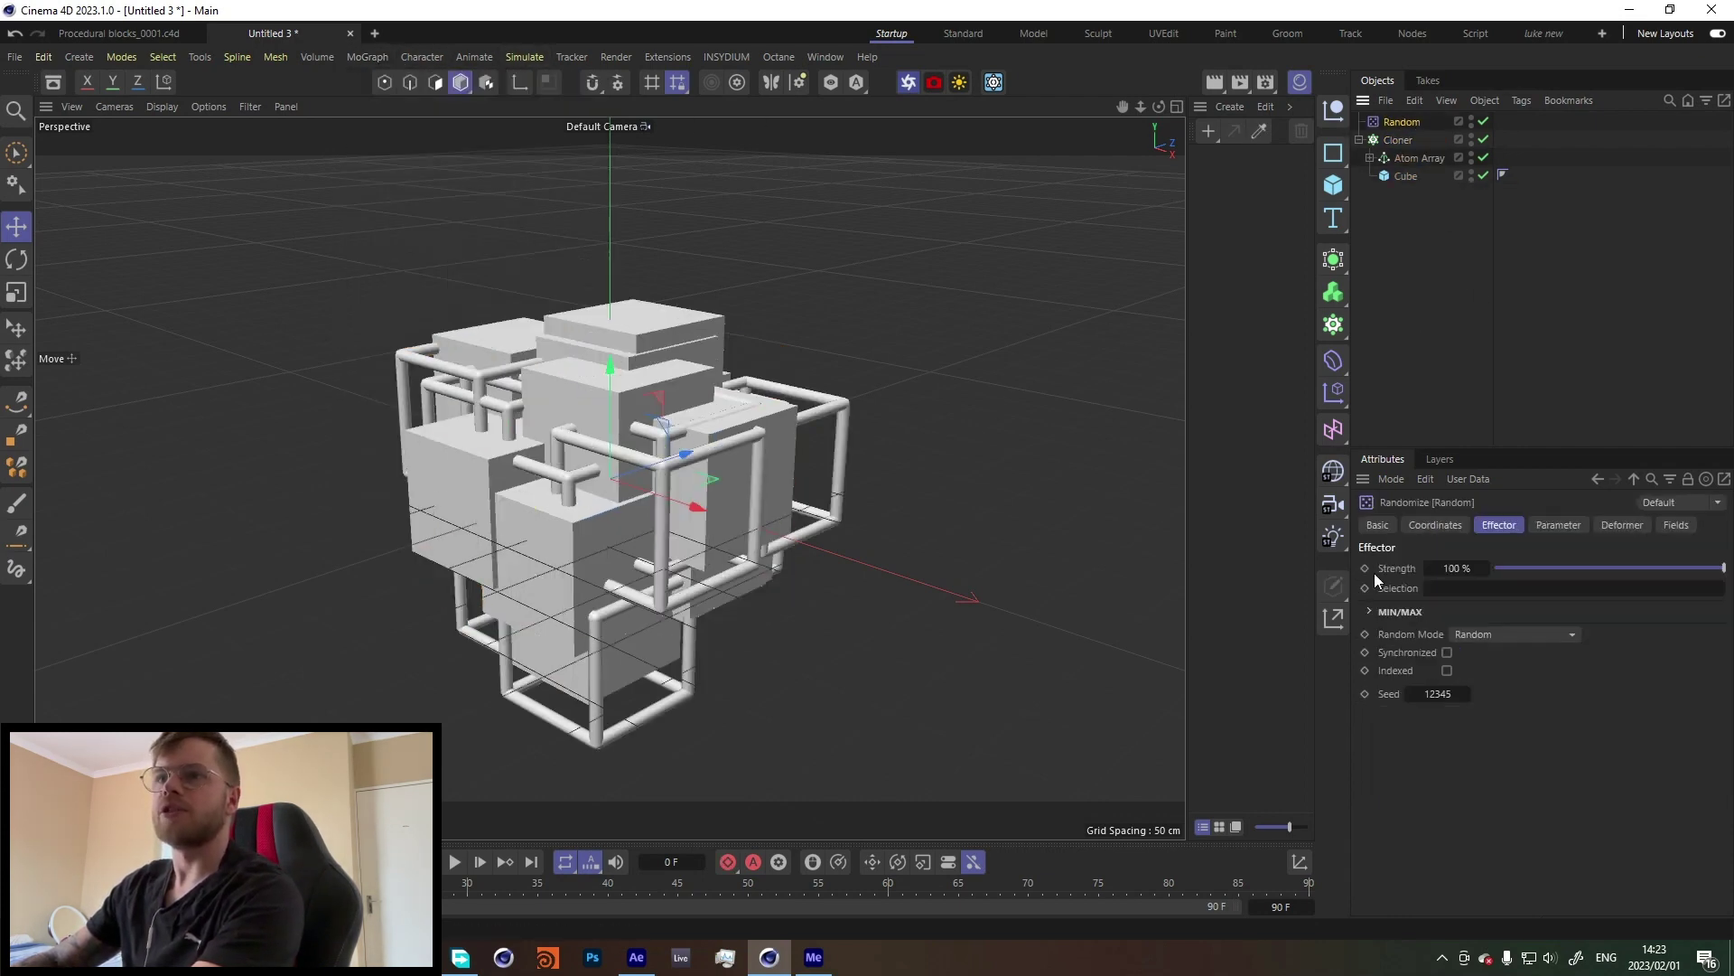
Step: Set the Random effector's position offsets to 100 cm on X, Y and Z
left_click(1574, 526)
left_click(1499, 649)
type("100")
left_click(1499, 668)
type("100")
left_click(1500, 688)
type("1")
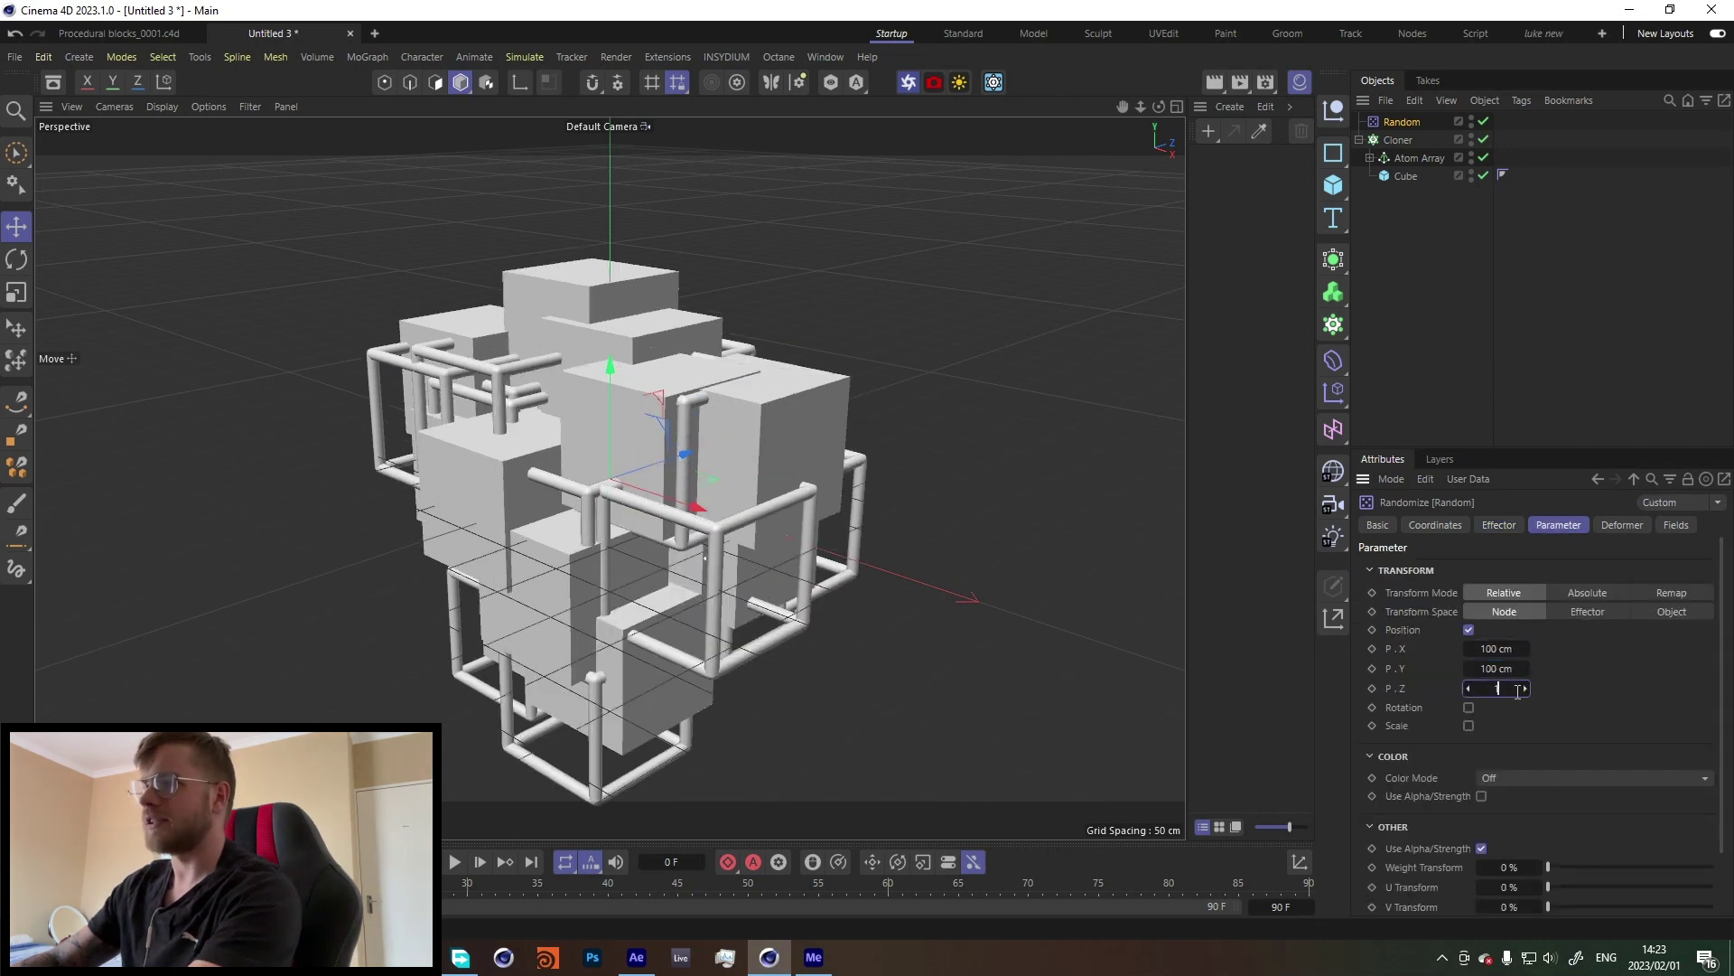
type("00")
Step: Enable uniform scale variation in the Random effector and set the scale to 0.3
left_click(1469, 725)
left_click(1469, 744)
double_click(1499, 780)
type("0.3")
key("Return")
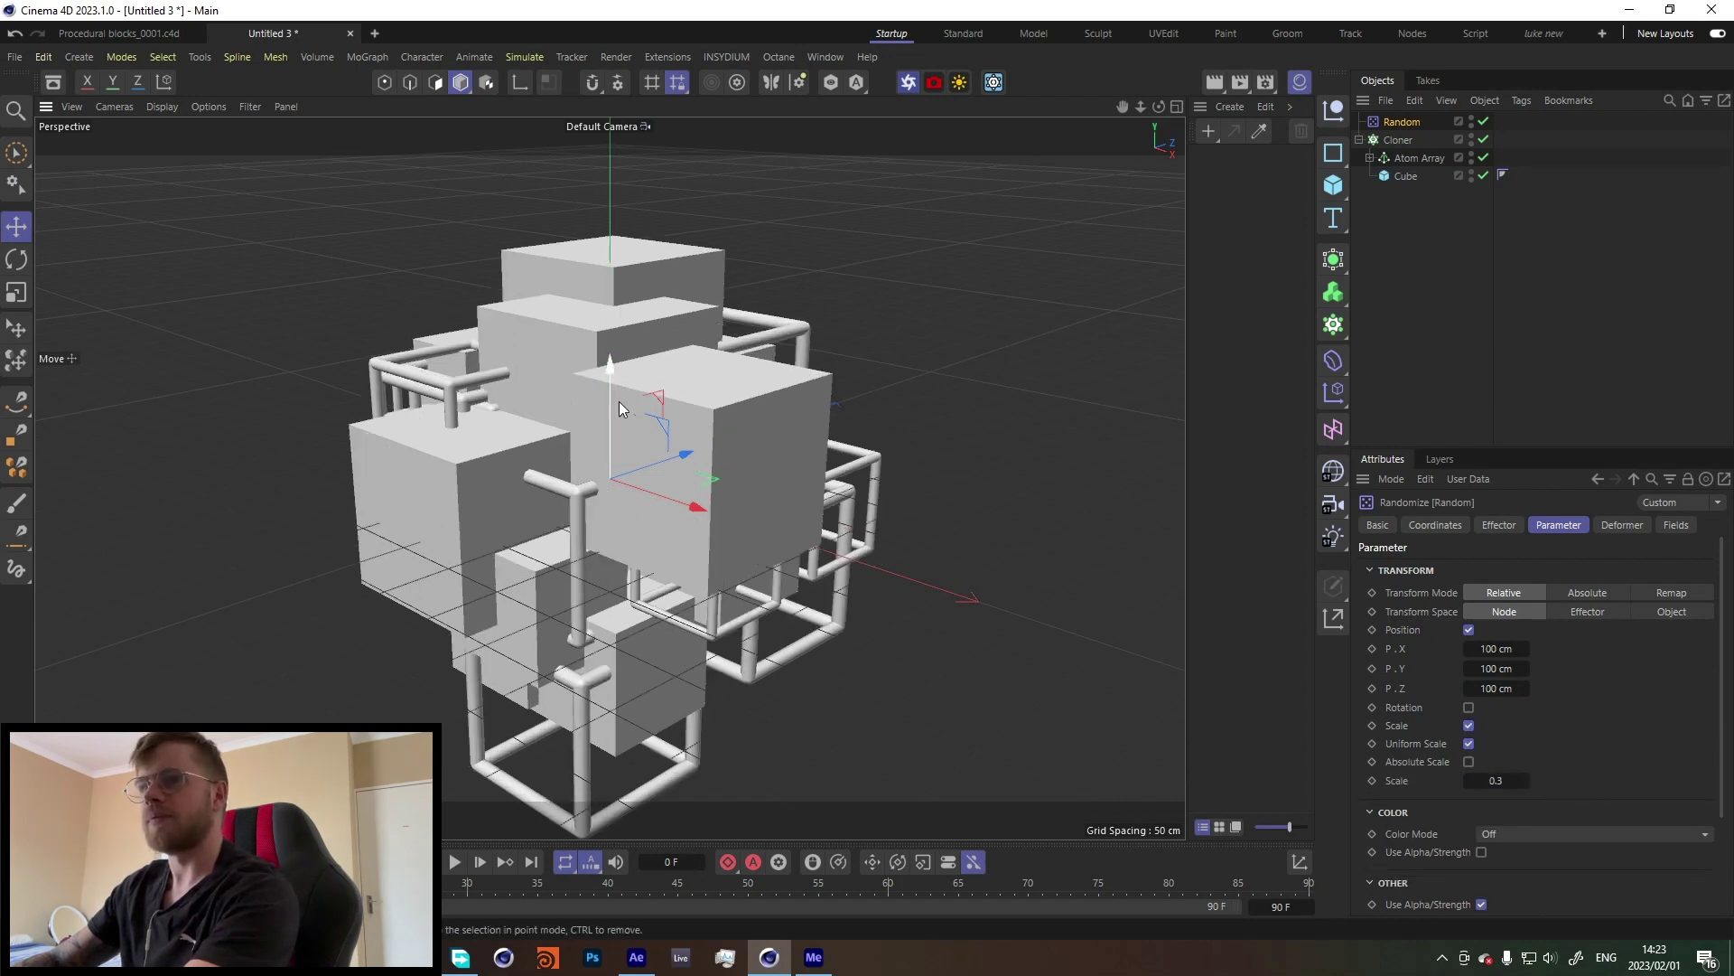
left_click(847, 414)
scroll(782, 417, "down", 2)
left_click_drag(711, 419, 452, 389, "alt")
middle_click_drag(890, 485, 700, 372, "alt")
Step: Step through the Random effector's seed values and settle on seed 12351
left_click(1400, 140)
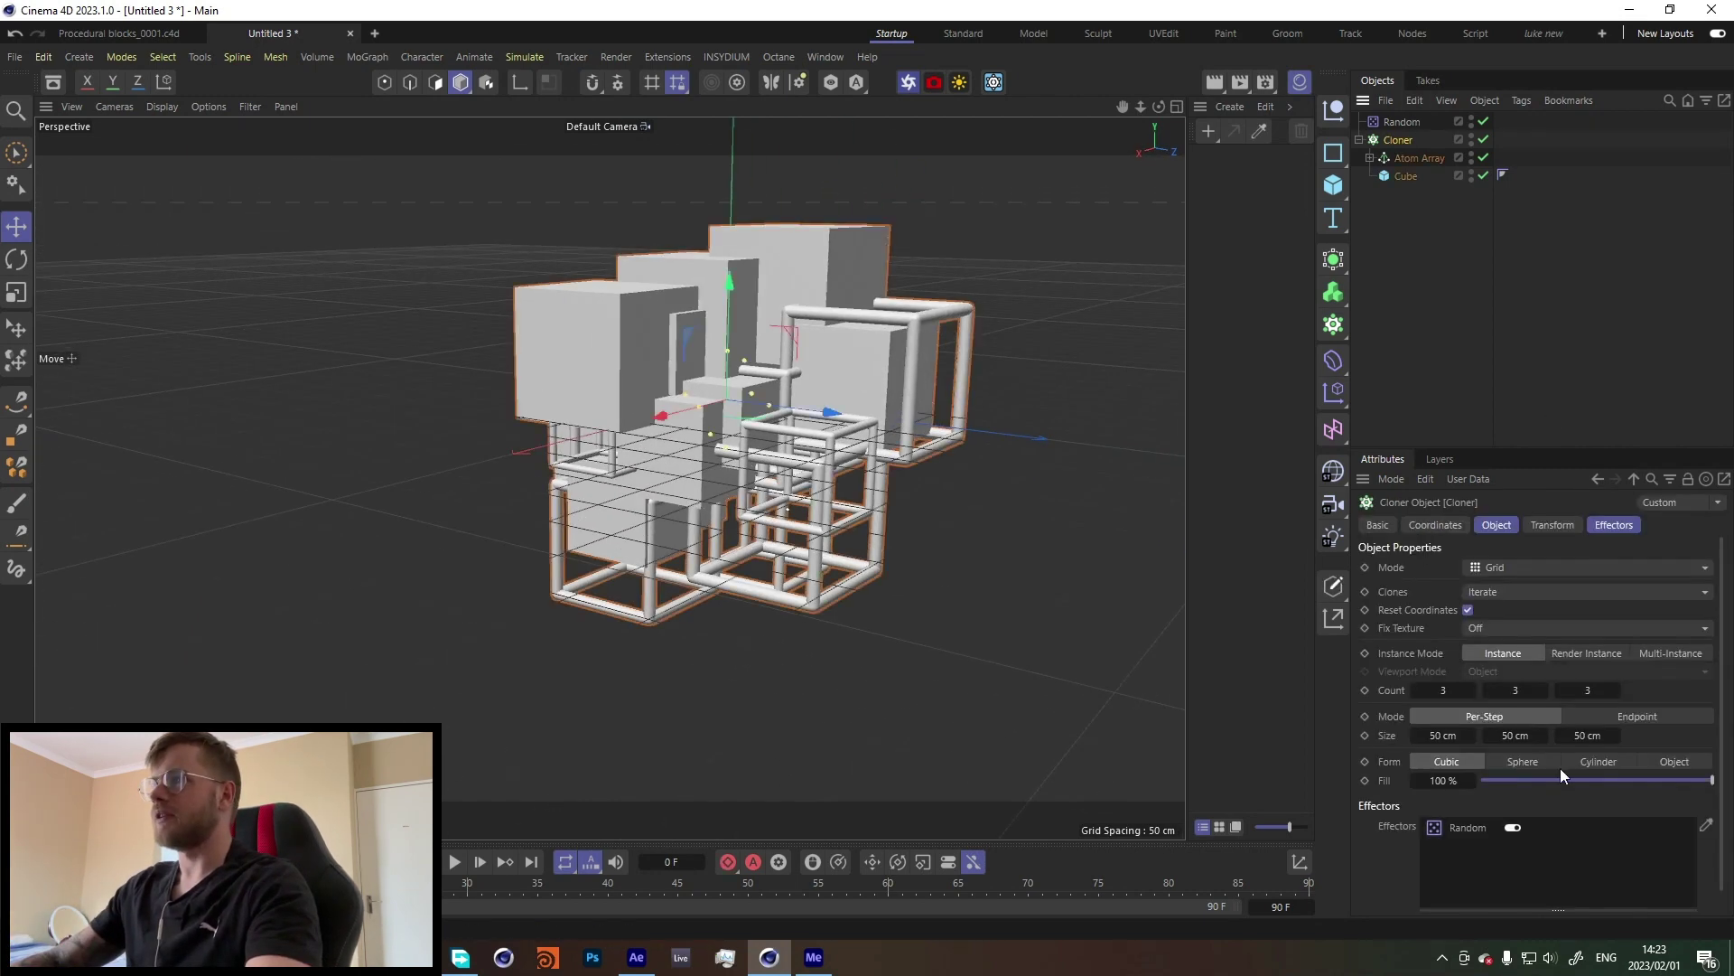
left_click(1401, 122)
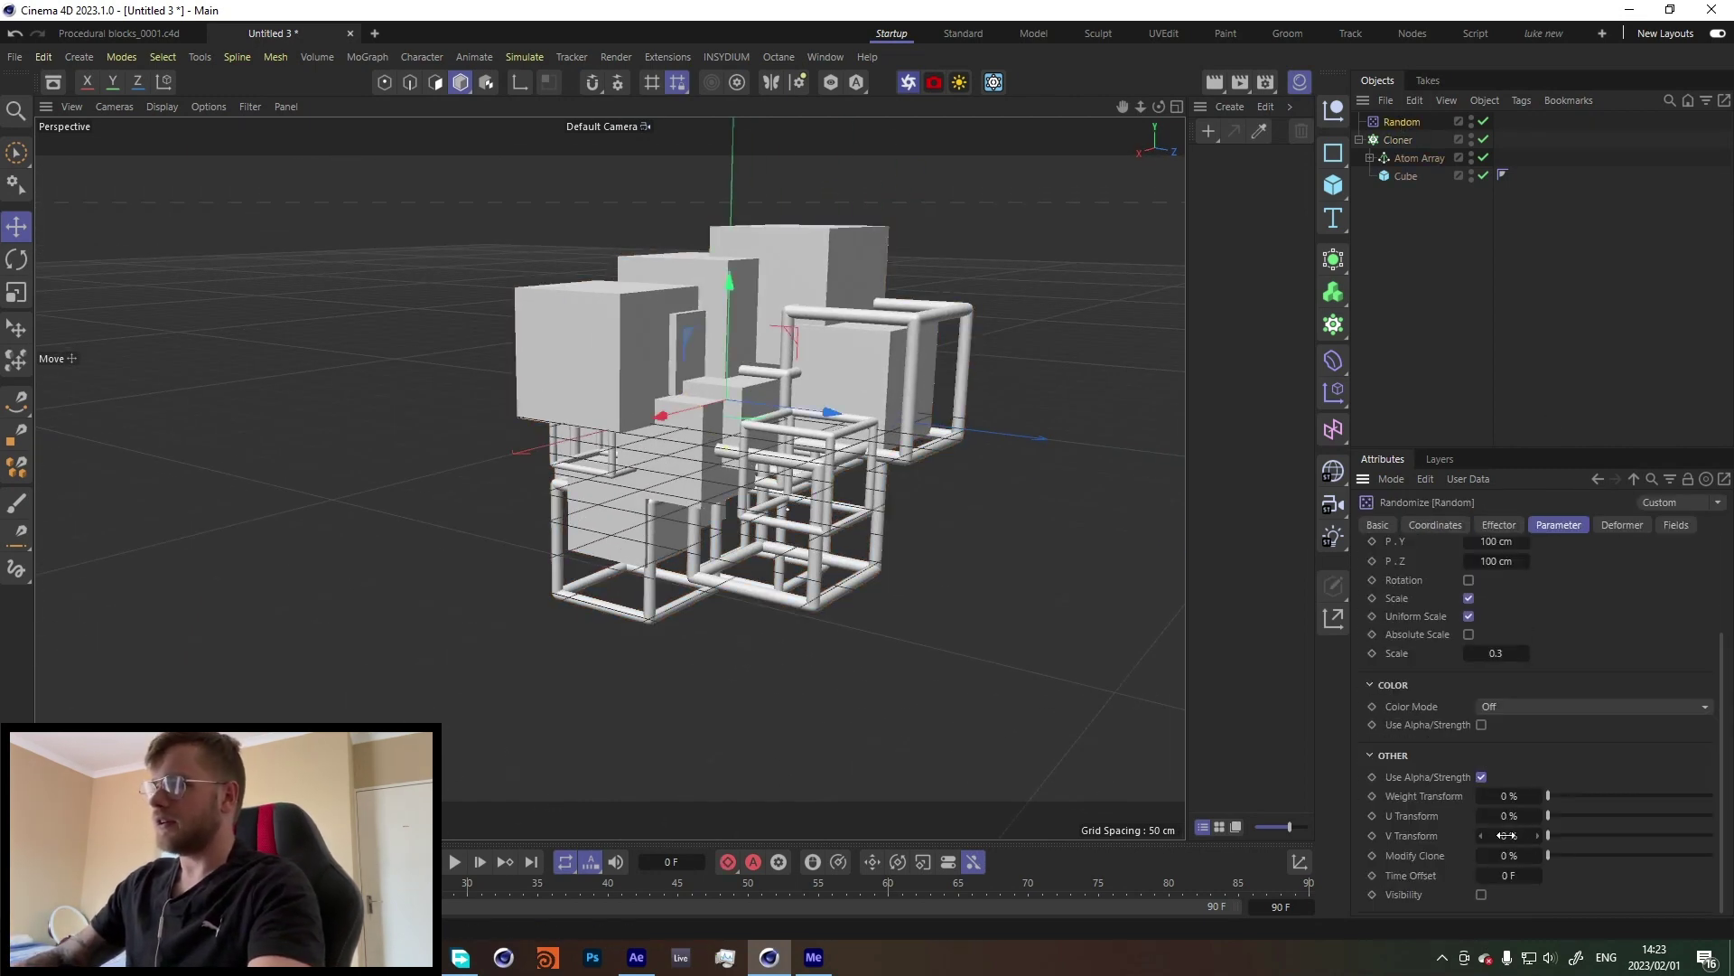
left_click(1501, 525)
left_click(1467, 694)
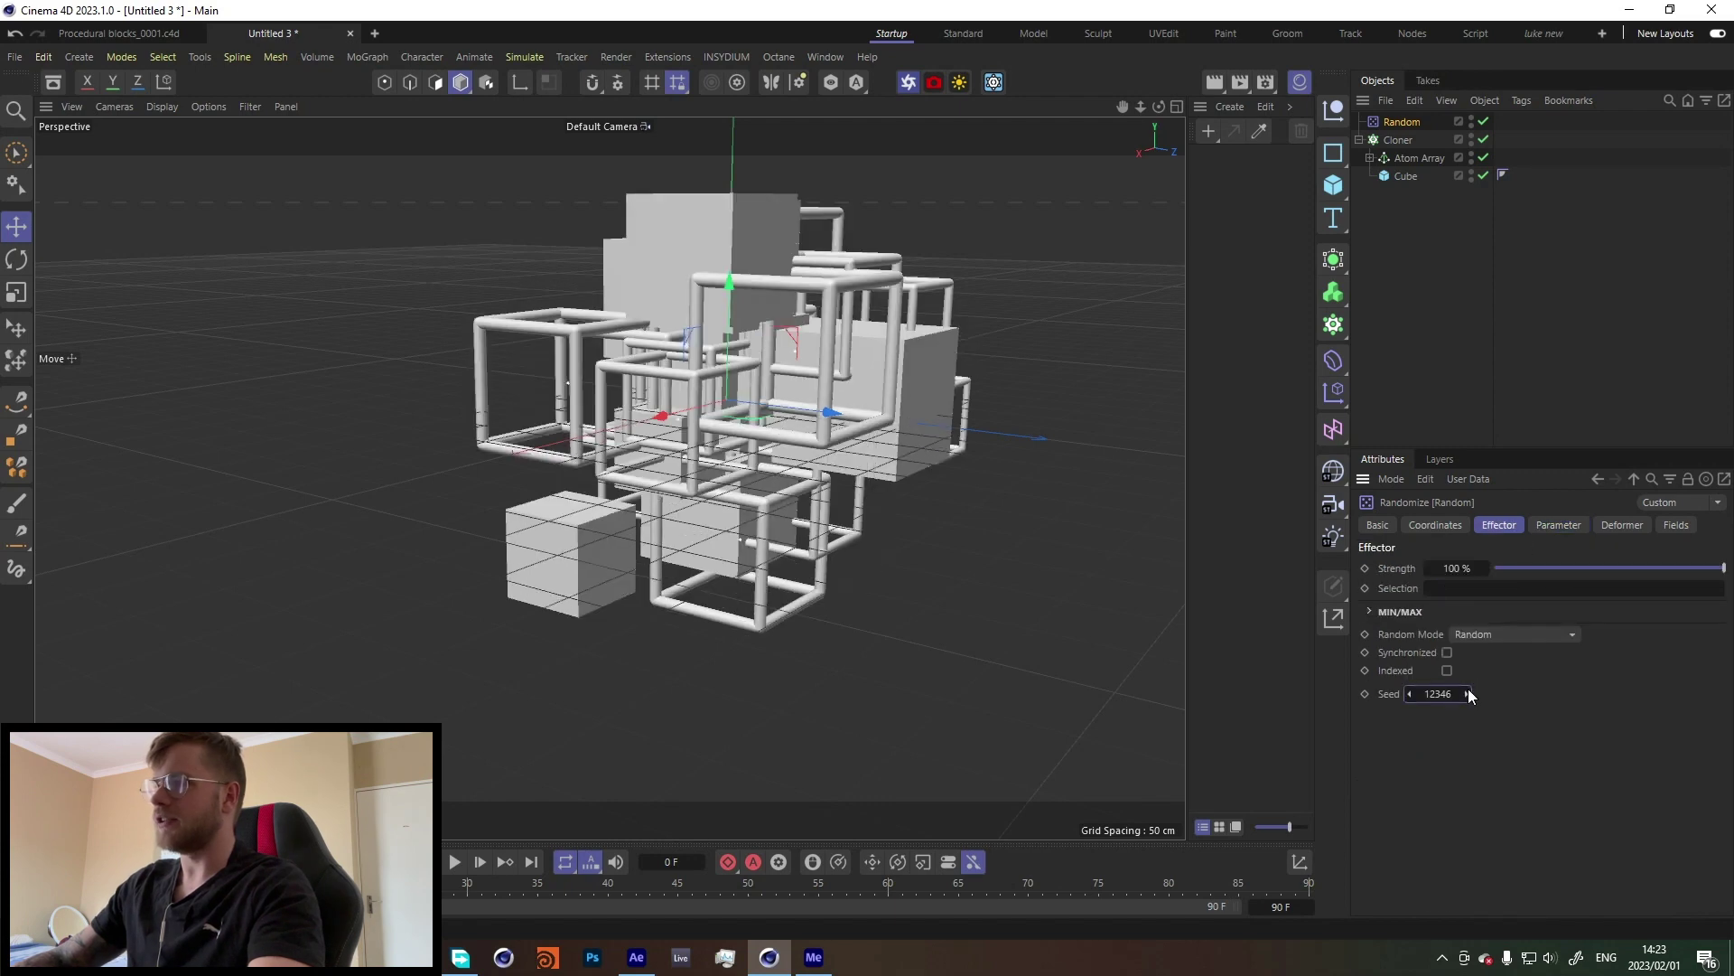
left_click(1467, 694)
left_click(1467, 693)
left_click(1467, 694)
left_click(1467, 694)
left_click(1467, 694)
left_click(1467, 694)
left_click(1411, 694)
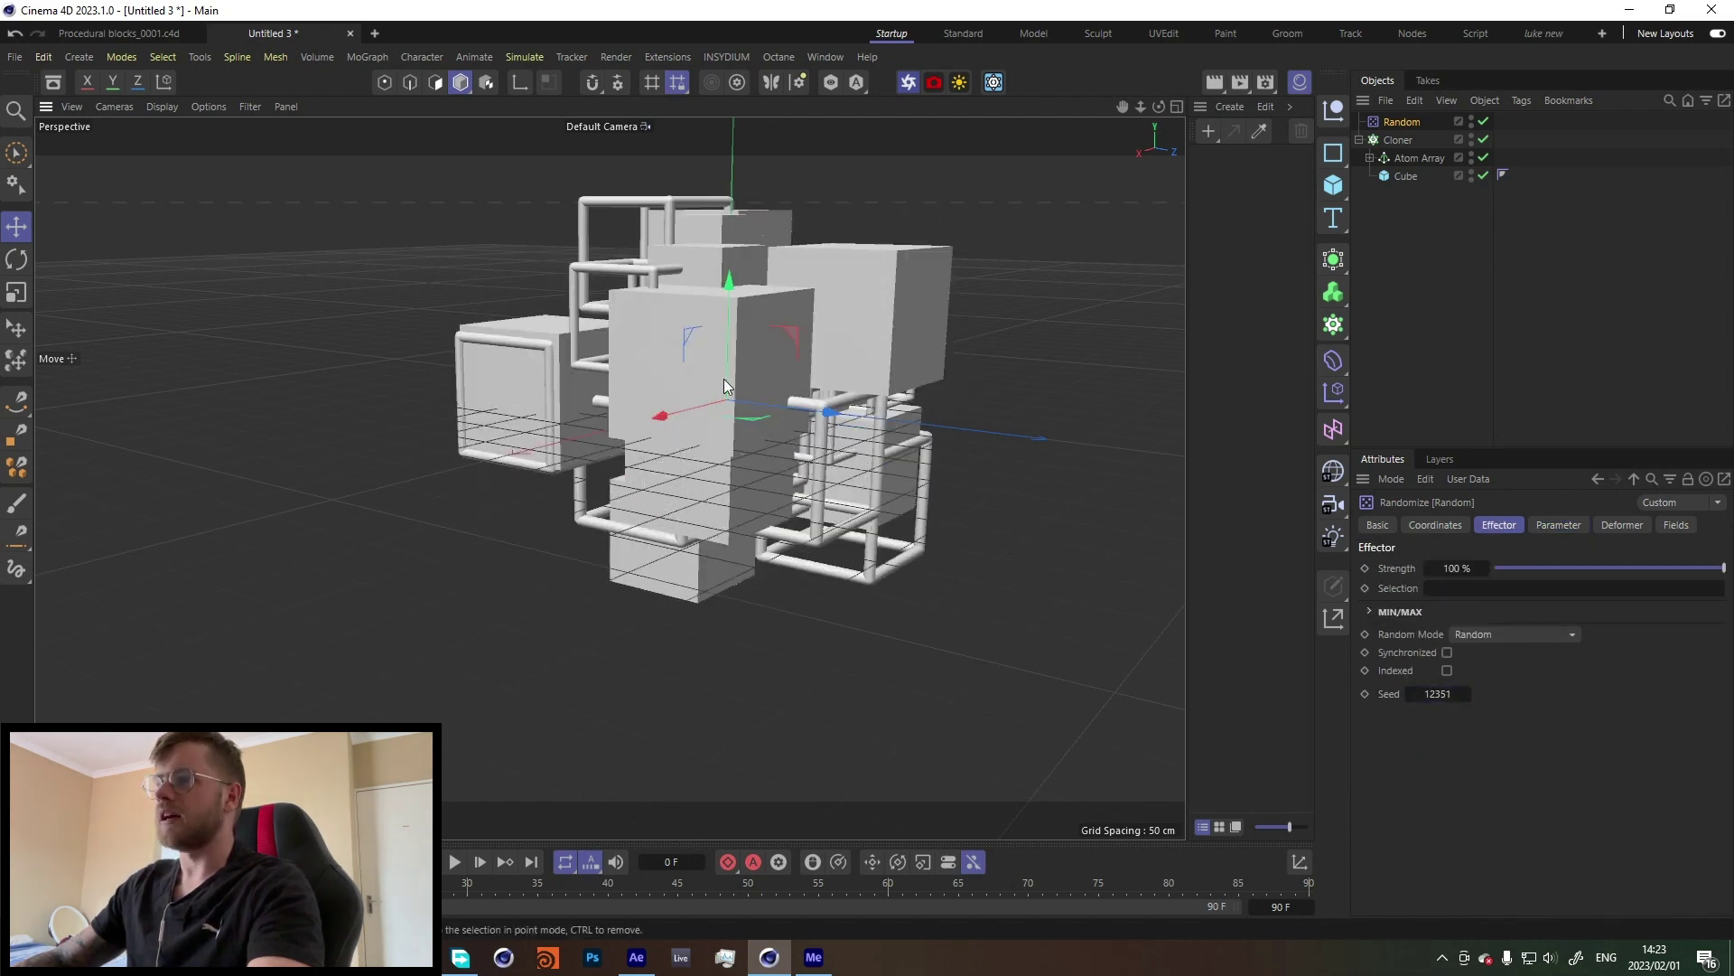
Step: Increase the Cloner's X and Z grid counts to 4 each
mouse_move(716, 372)
left_mouse_down("alt")
mouse_move(799, 424)
mouse_move(782, 423)
mouse_move(1005, 410)
mouse_move(739, 426)
mouse_move(885, 425)
mouse_move(717, 370)
mouse_move(877, 444)
mouse_move(510, 481)
mouse_move(734, 490)
left_mouse_up("alt")
left_click(1398, 140)
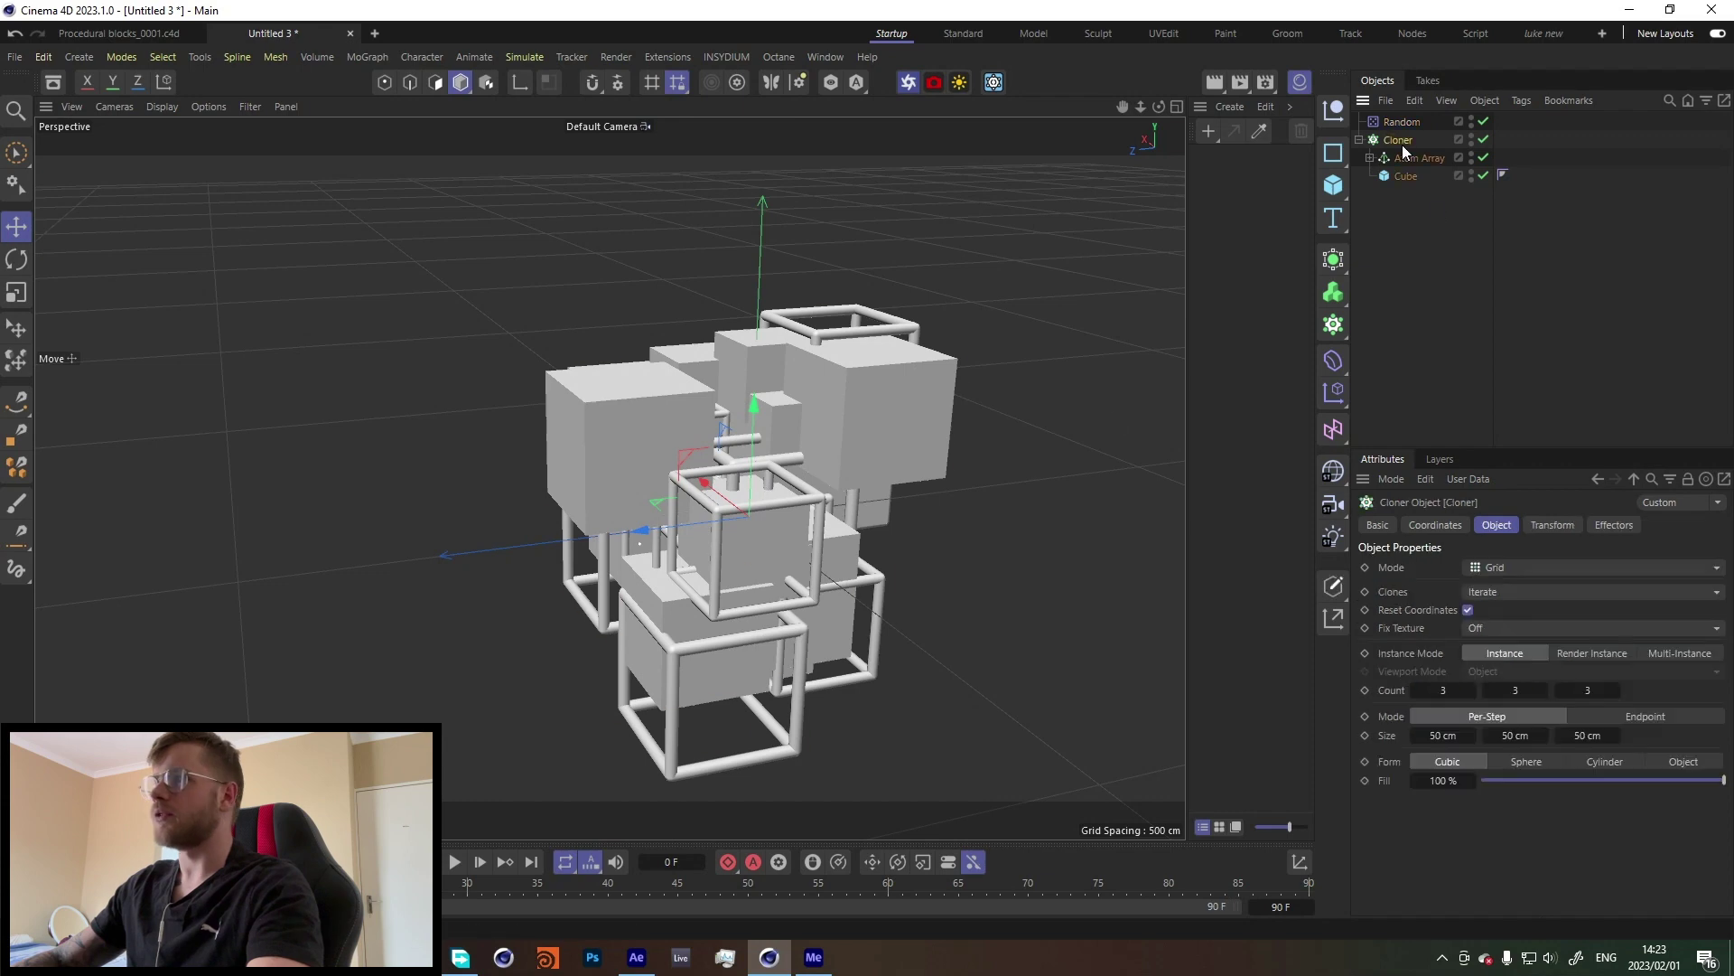
left_click(1472, 690)
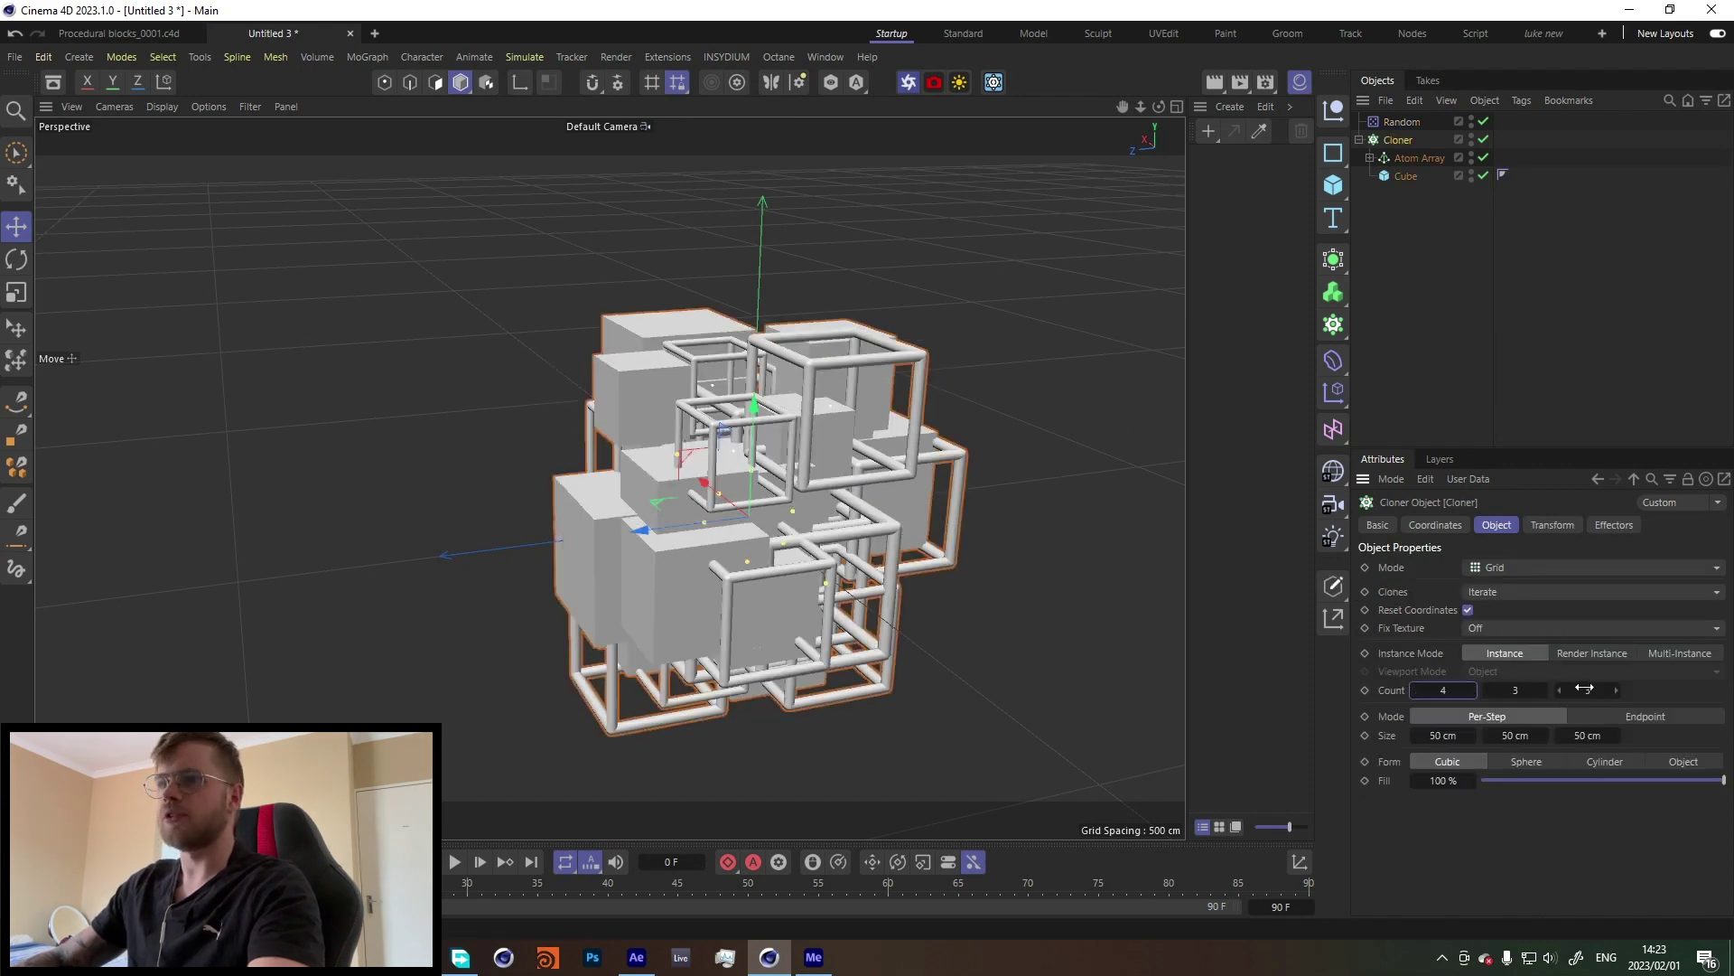
left_click(1617, 691)
mouse_move(740, 448)
left_mouse_down("alt")
mouse_move(1173, 433)
mouse_move(993, 451)
mouse_move(785, 517)
mouse_move(799, 450)
mouse_move(777, 451)
left_mouse_up("alt")
Step: Add a Volume Mesher containing a Volume Builder, and nest the Cloner inside the Volume Builder
left_click(1335, 291)
left_click(1345, 301)
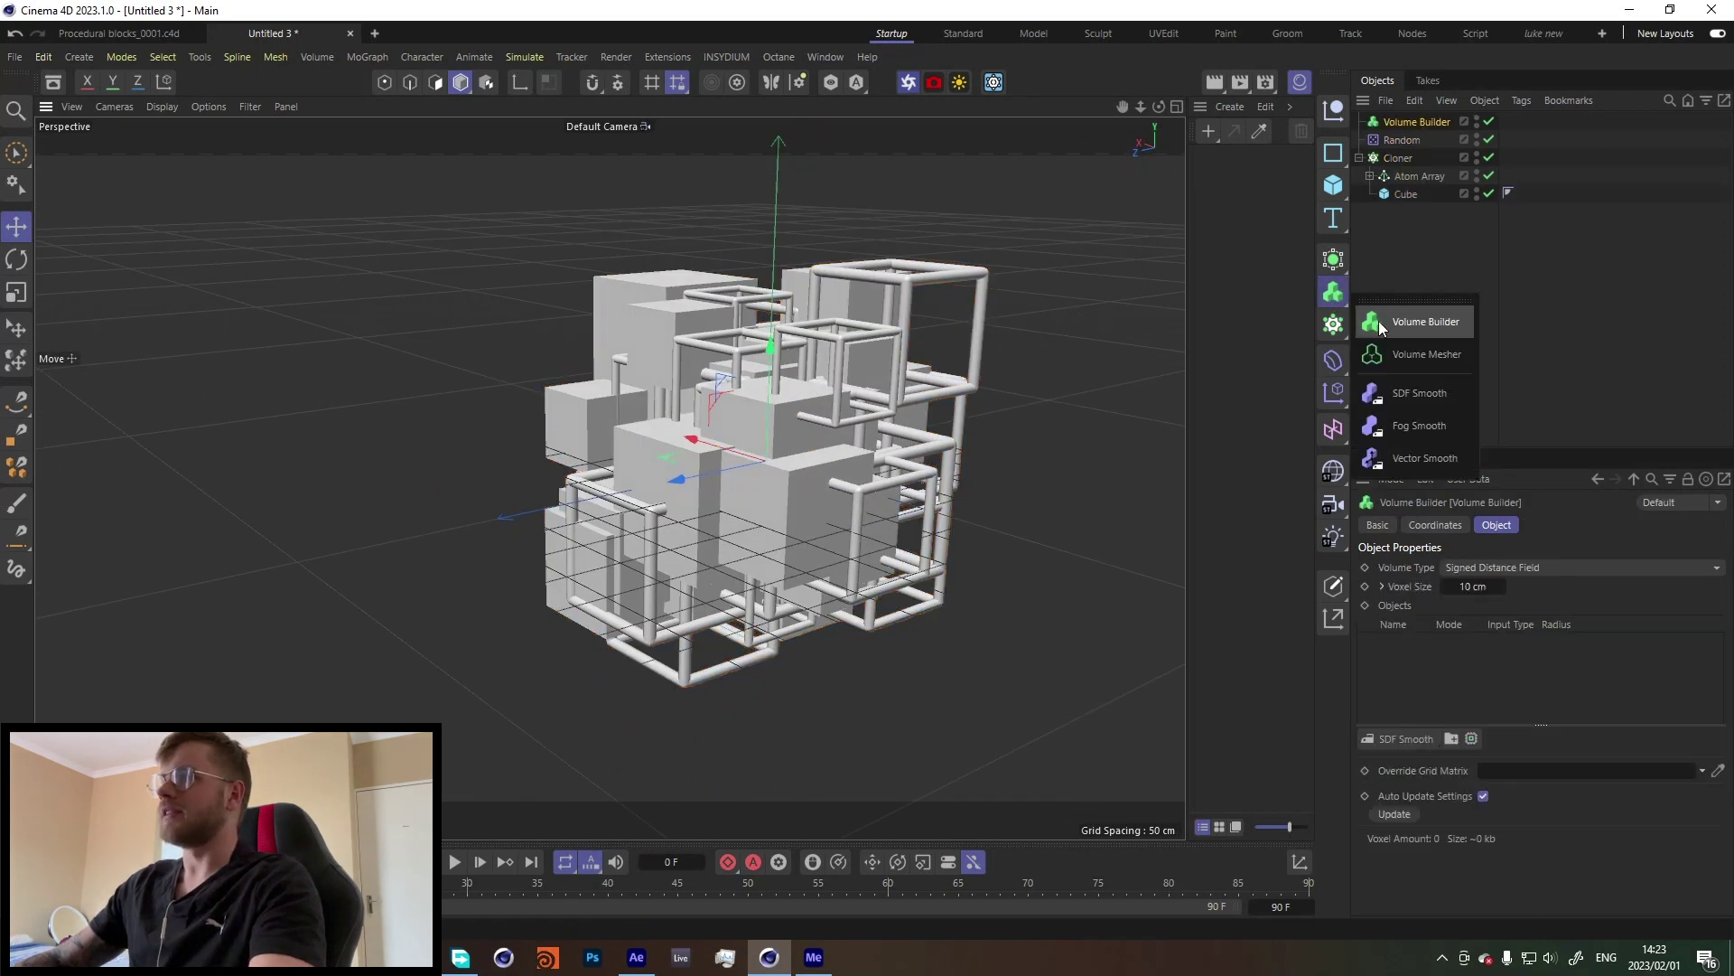
left_click(1428, 354)
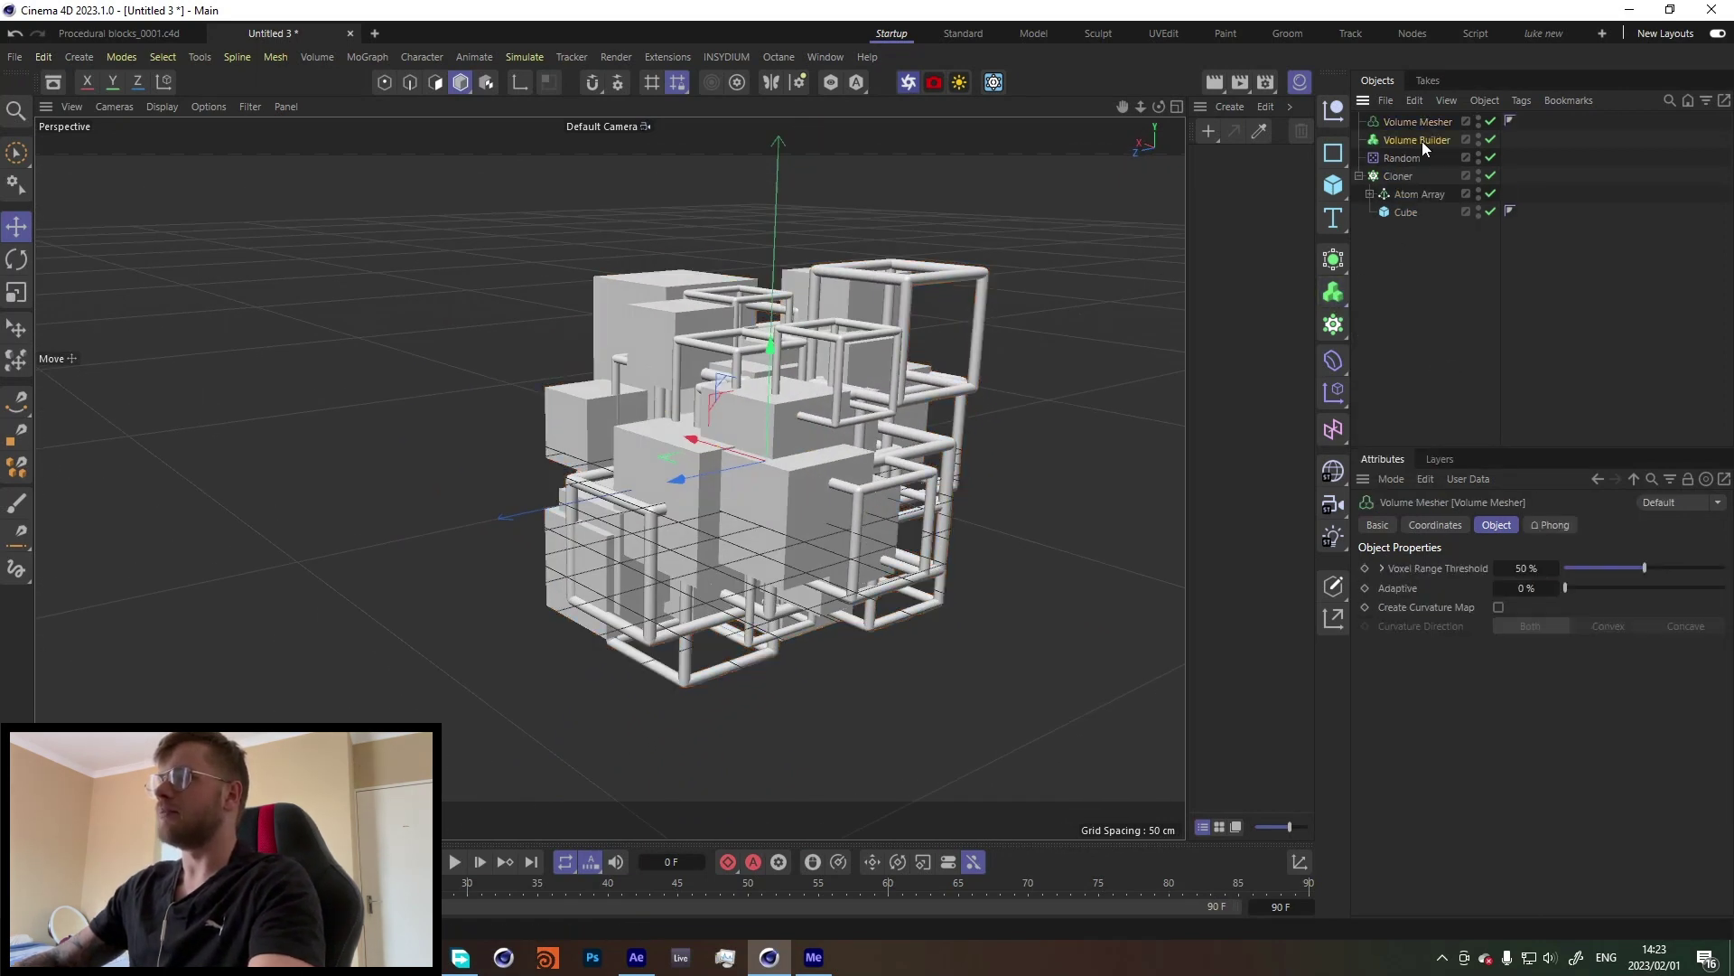
left_click_drag(1423, 139, 1438, 123)
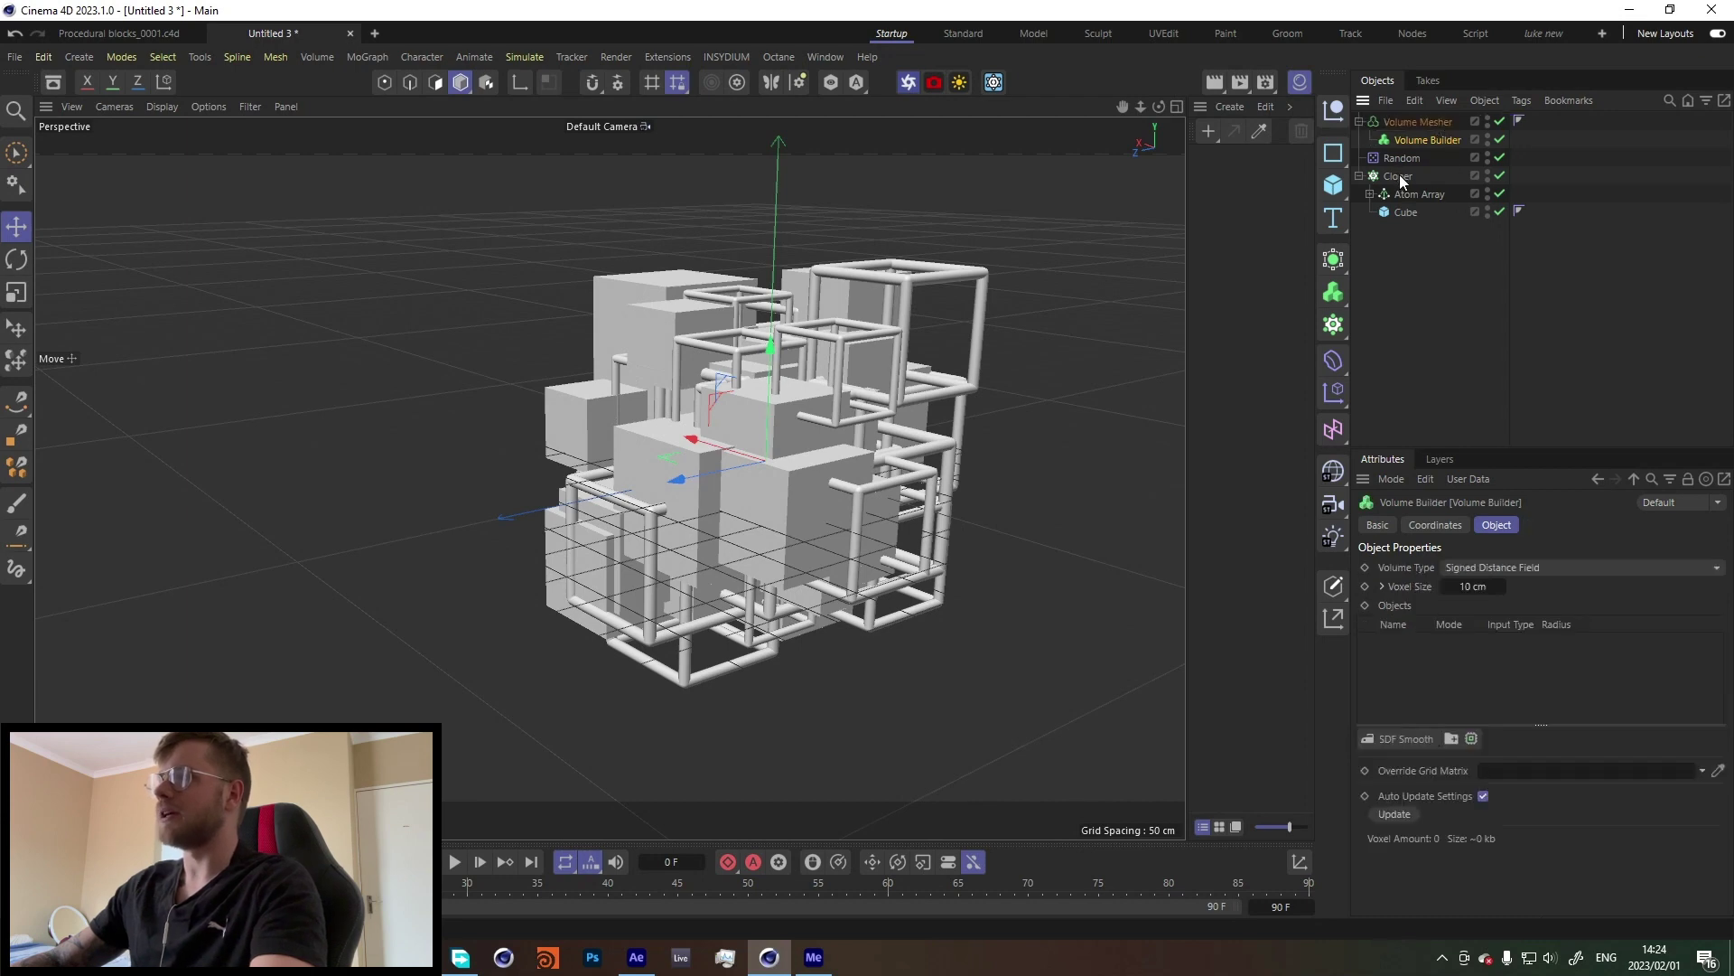
left_click_drag(1402, 180, 1428, 141)
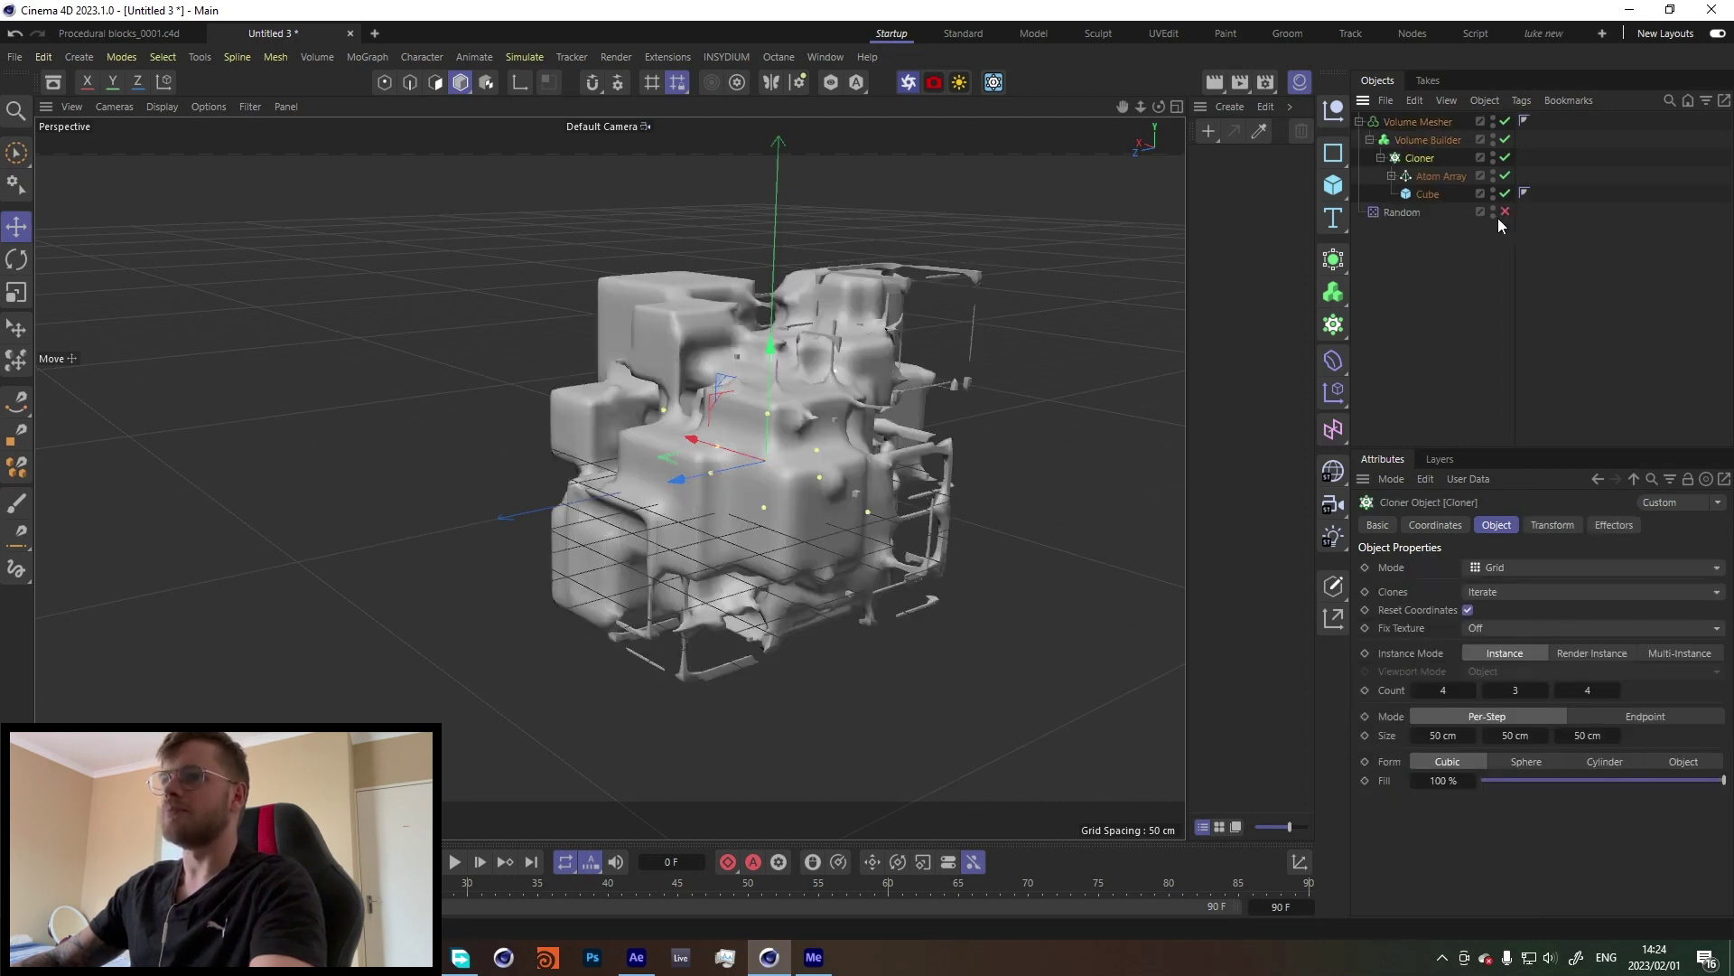
Step: Pull the Cloner out of the Volume Builder, re-enable the Random effector and nest the Cloner back in the builder
left_click(1435, 141)
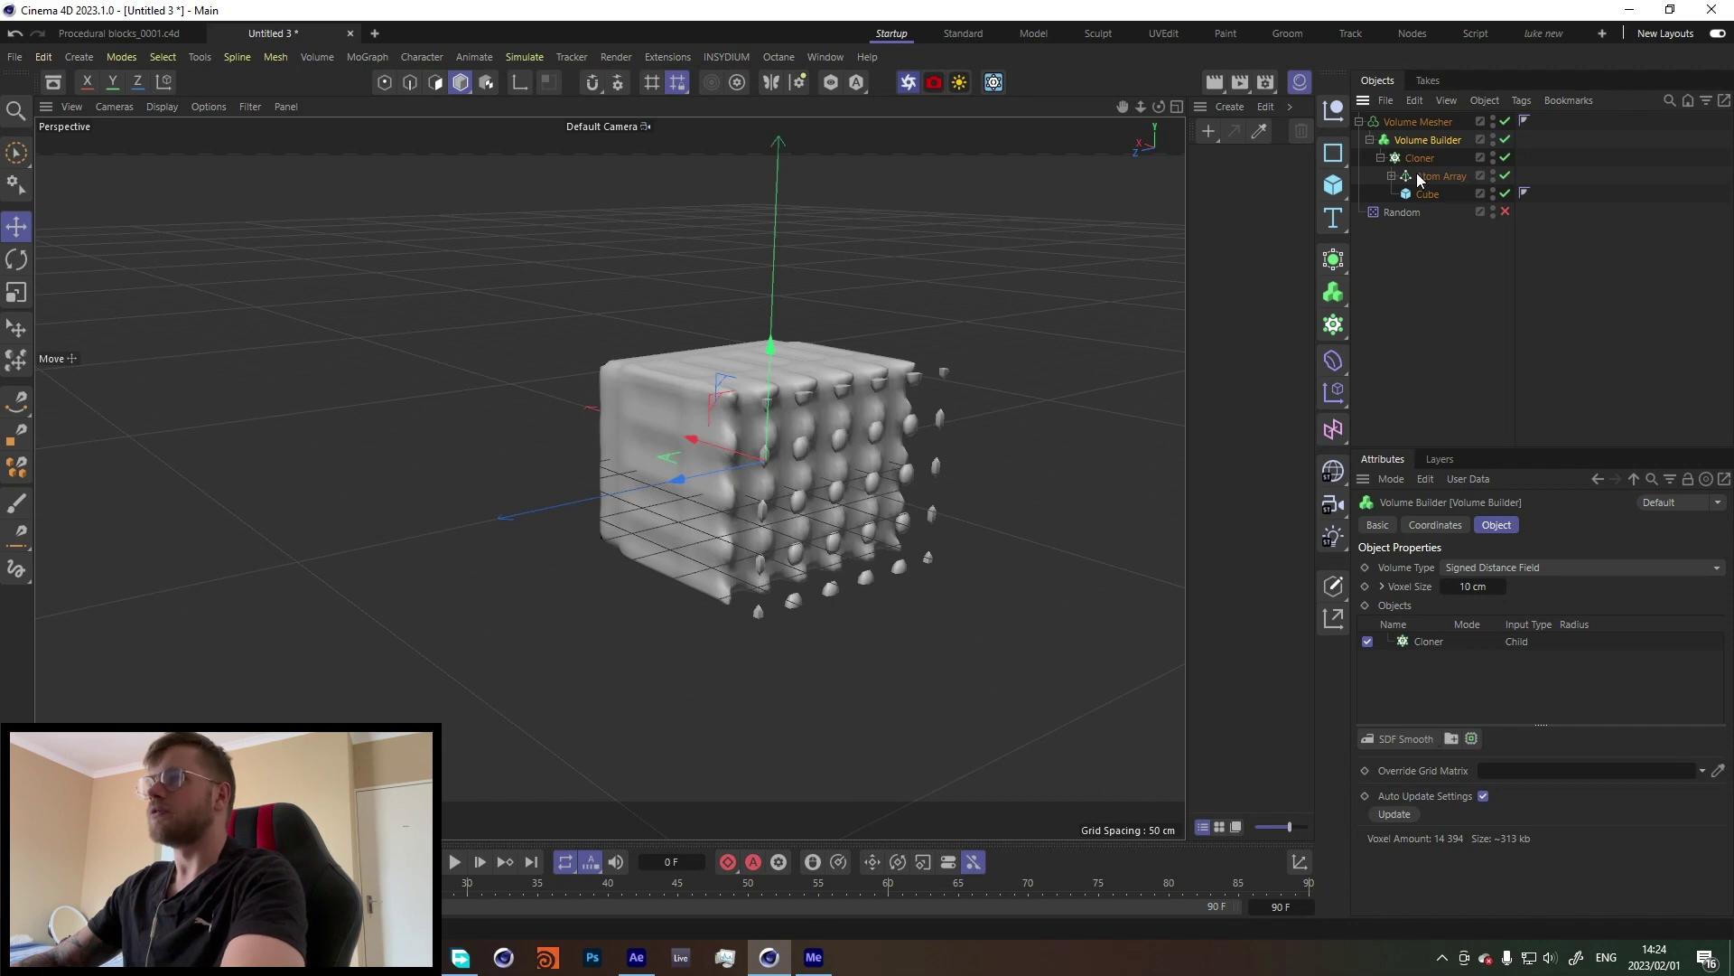
left_click_drag(1415, 159, 1432, 289)
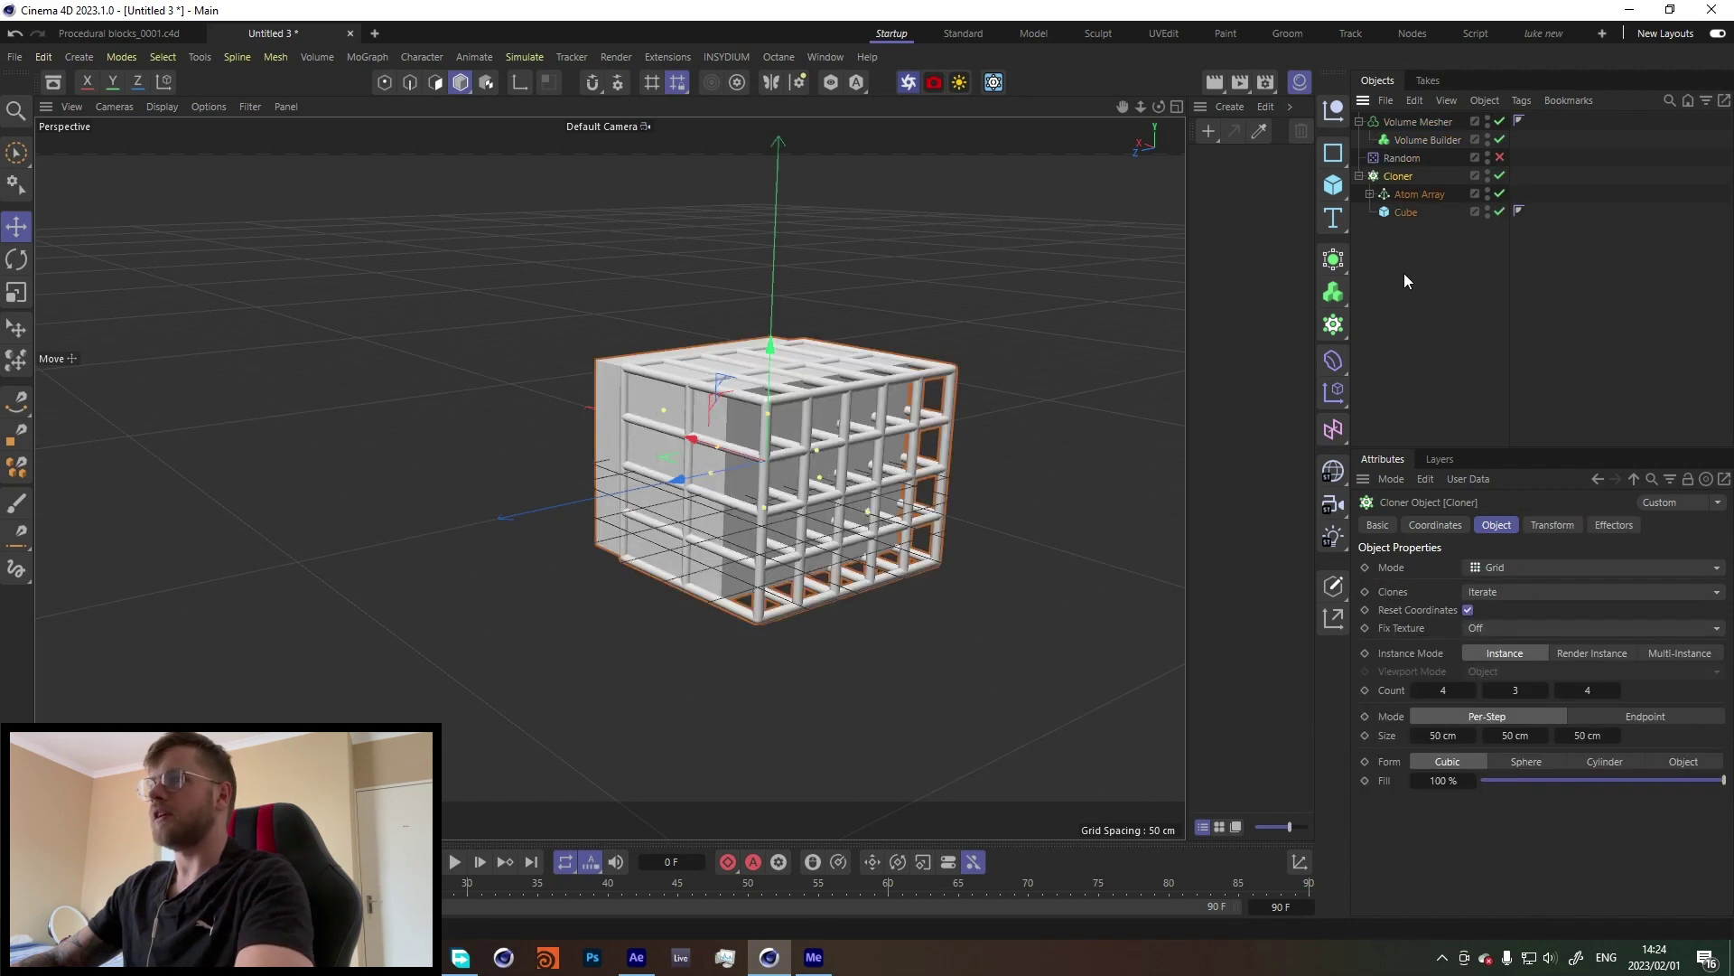
left_click(1499, 158)
left_click_drag(1398, 177, 1424, 140)
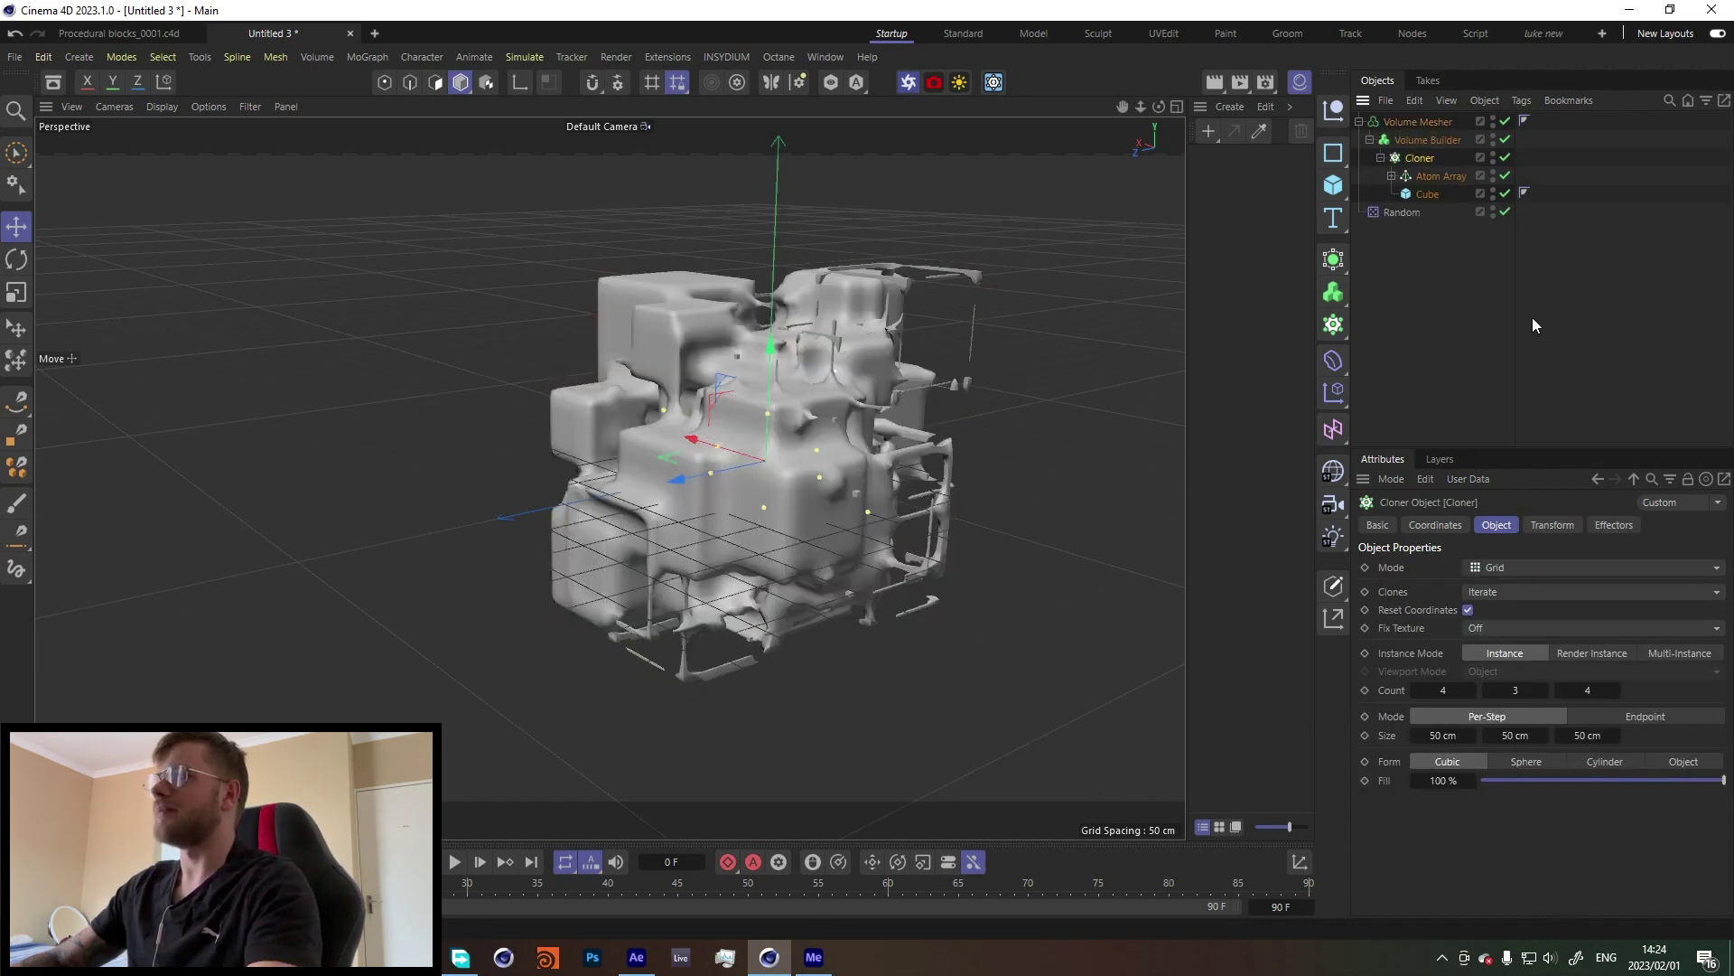
Step: Reduce the Volume Builder's voxel size to 3 cm
left_click(1403, 137)
double_click(1486, 587)
type("5")
key("Return")
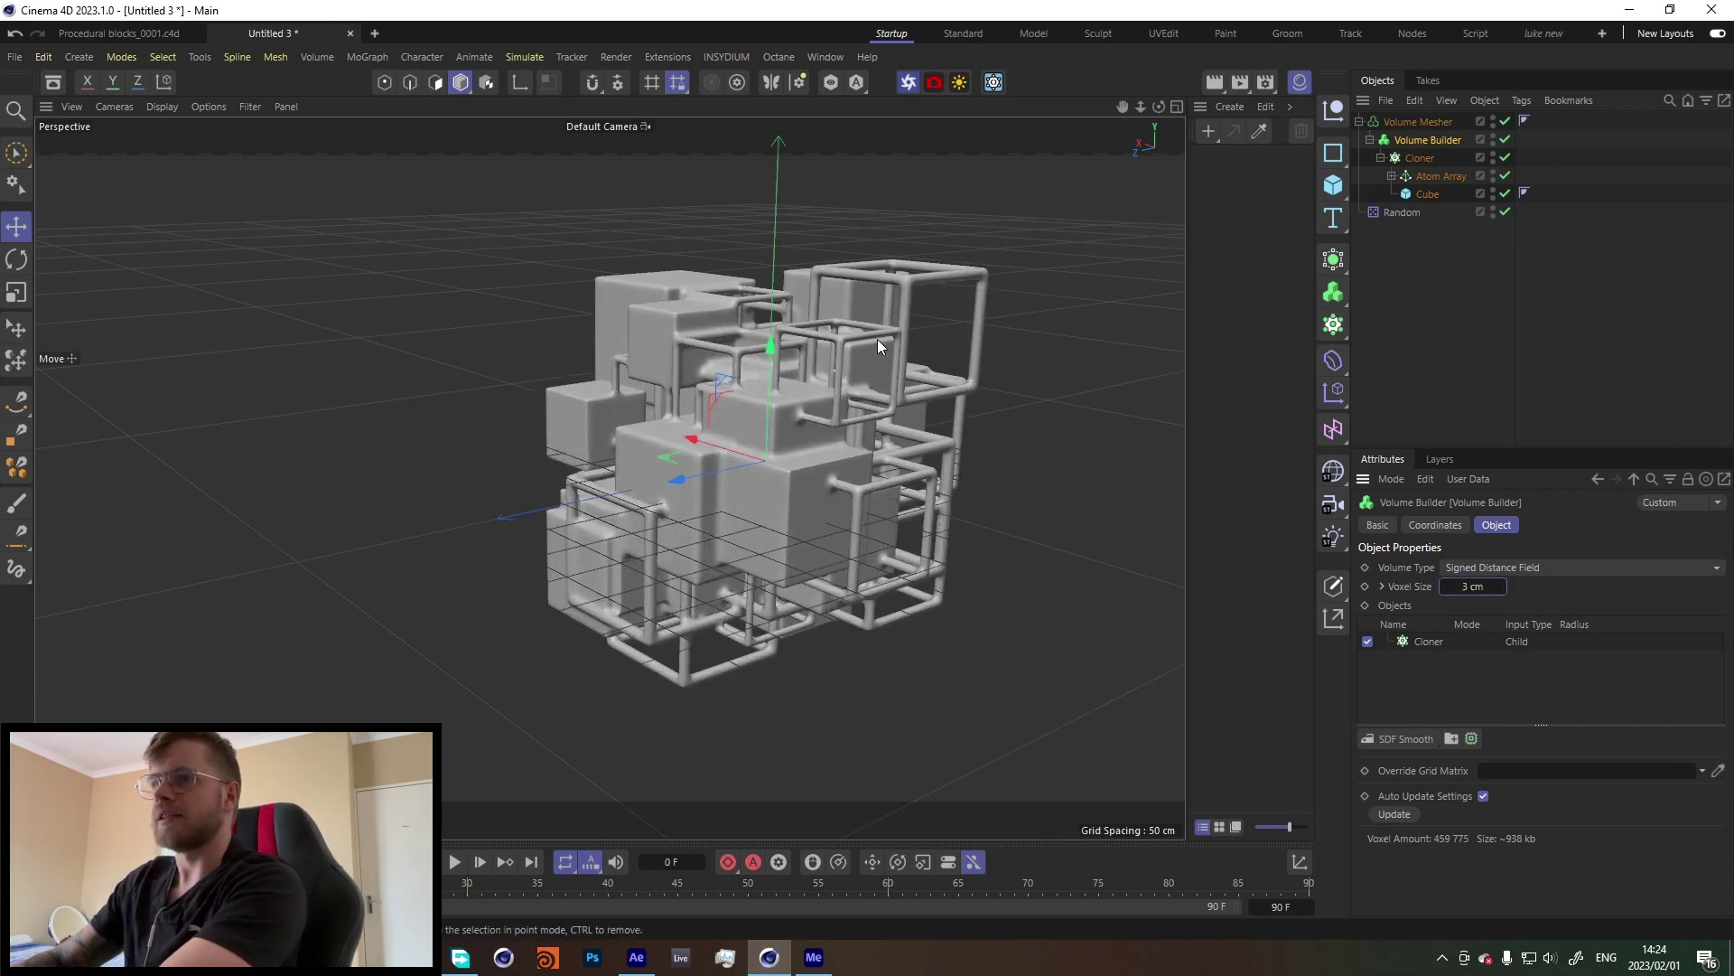
scroll(779, 456, "up", 2)
scroll(780, 451, "up", 1)
left_click_drag(855, 408, 744, 457, "alt")
middle_click_drag(745, 457, 712, 473, "alt")
Step: Add a Vertex Map tag to the Volume Mesher
left_click(1393, 158)
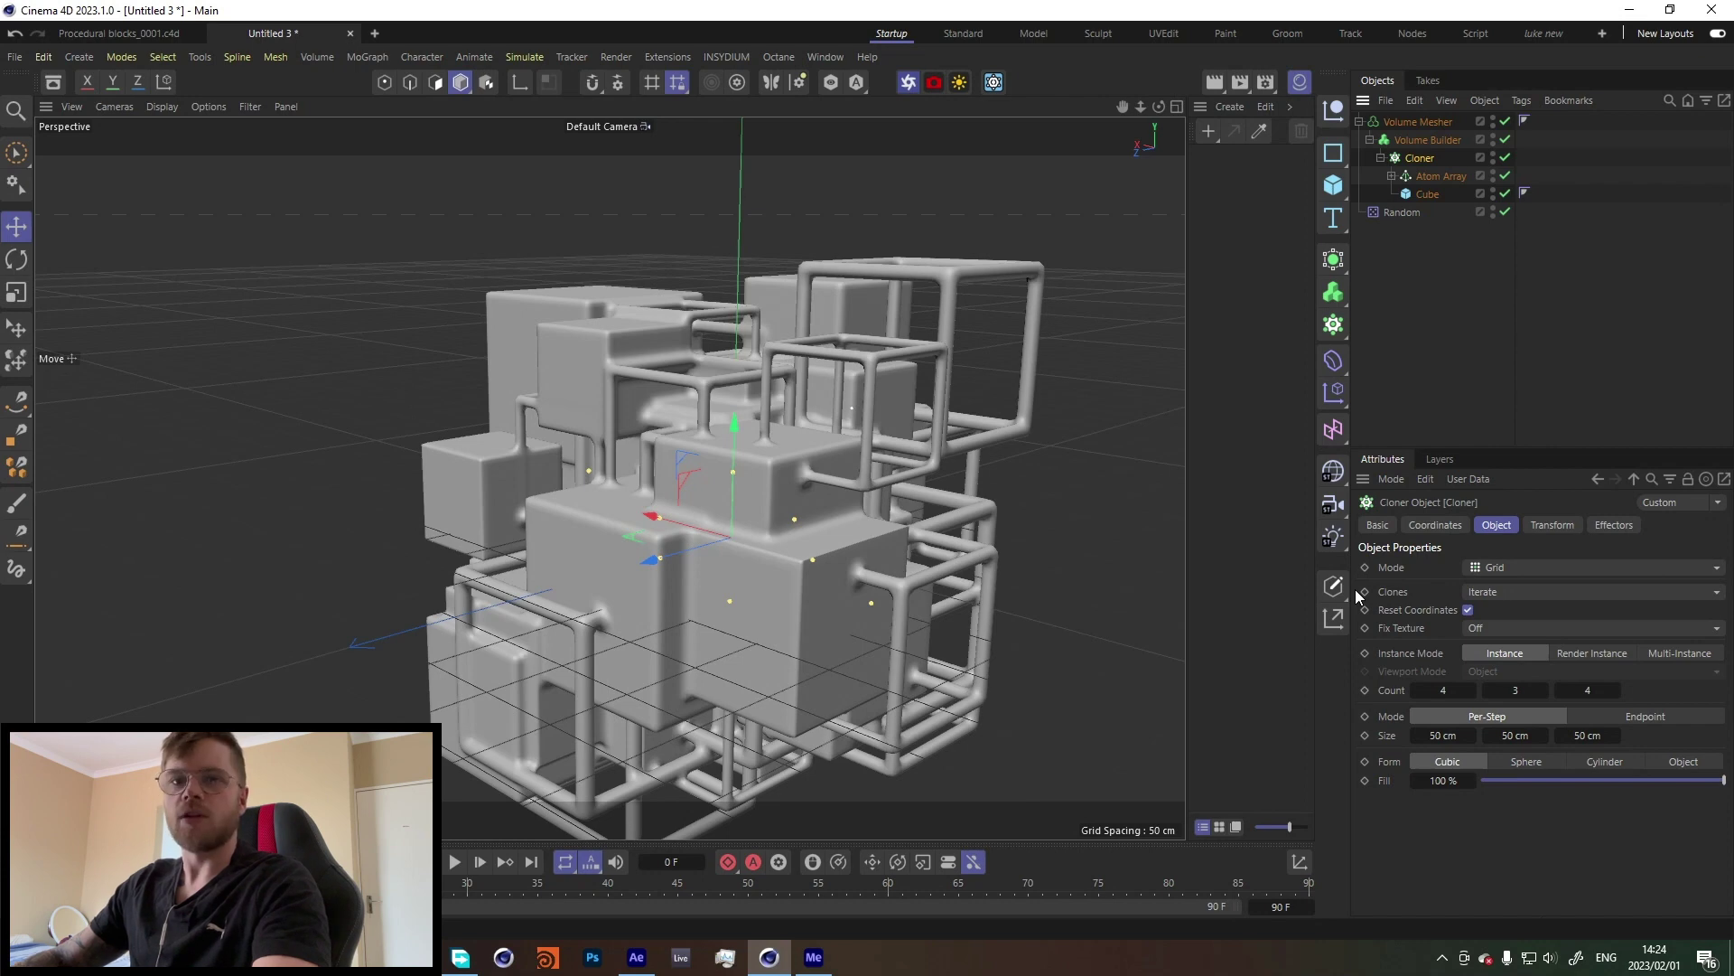
left_click(1551, 210)
left_click(1429, 124)
right_click(1420, 124)
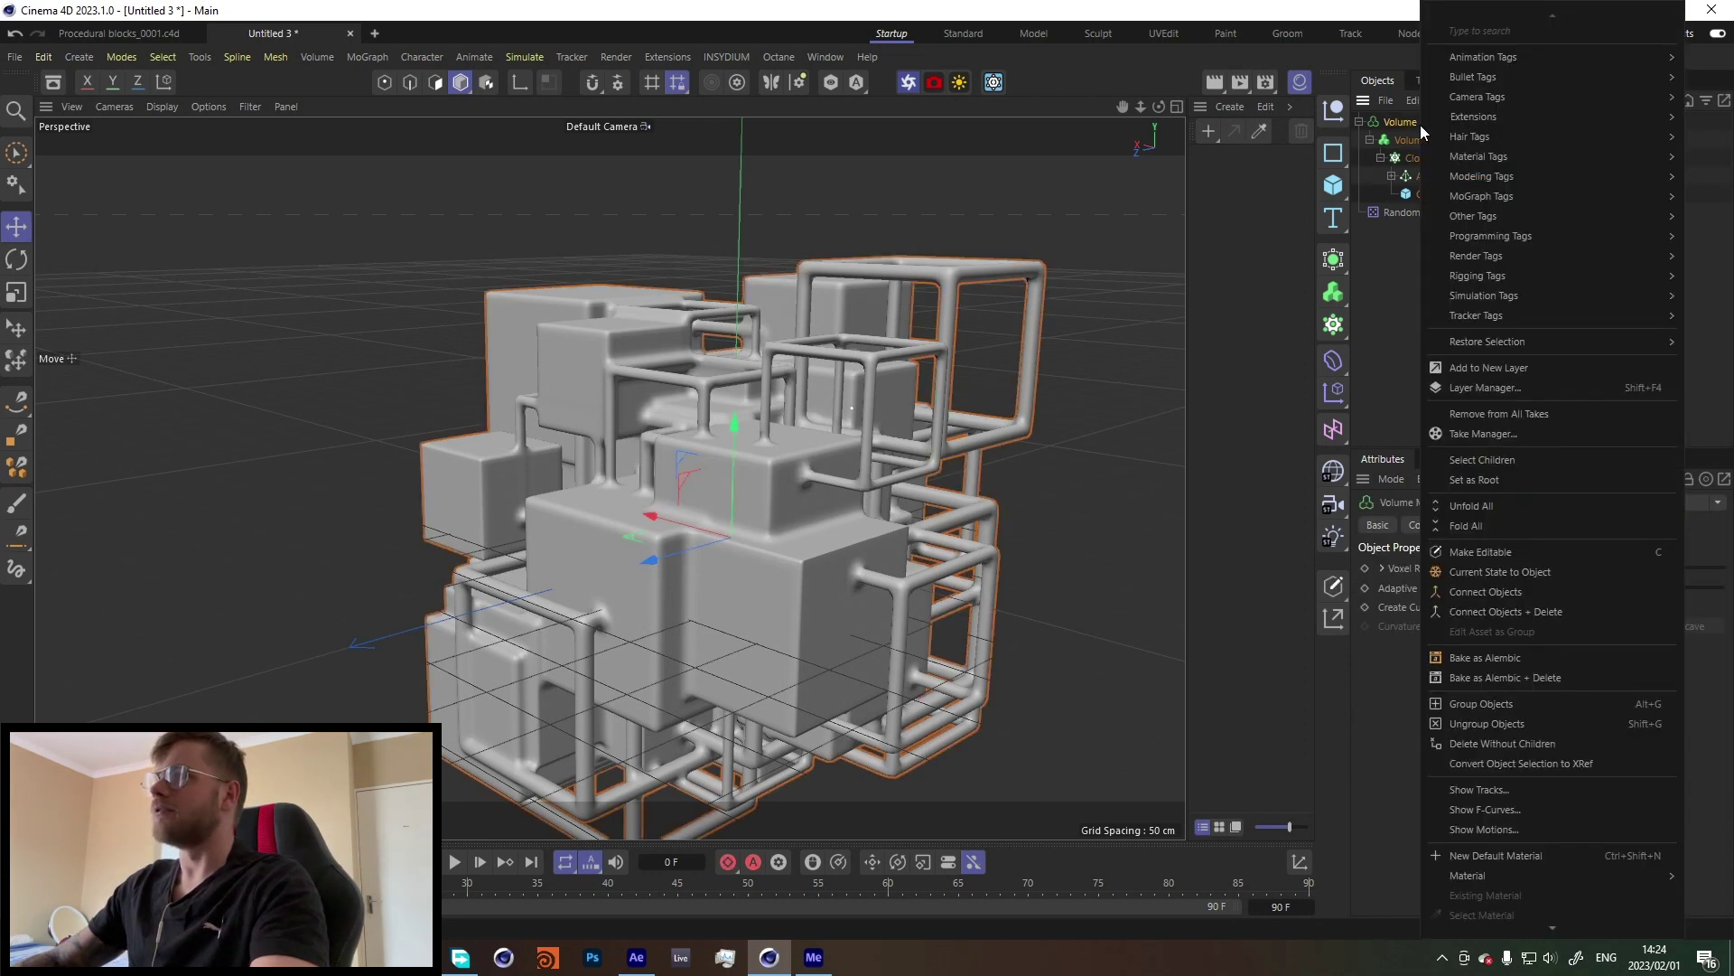
type("vert")
mouse_move(1480, 72)
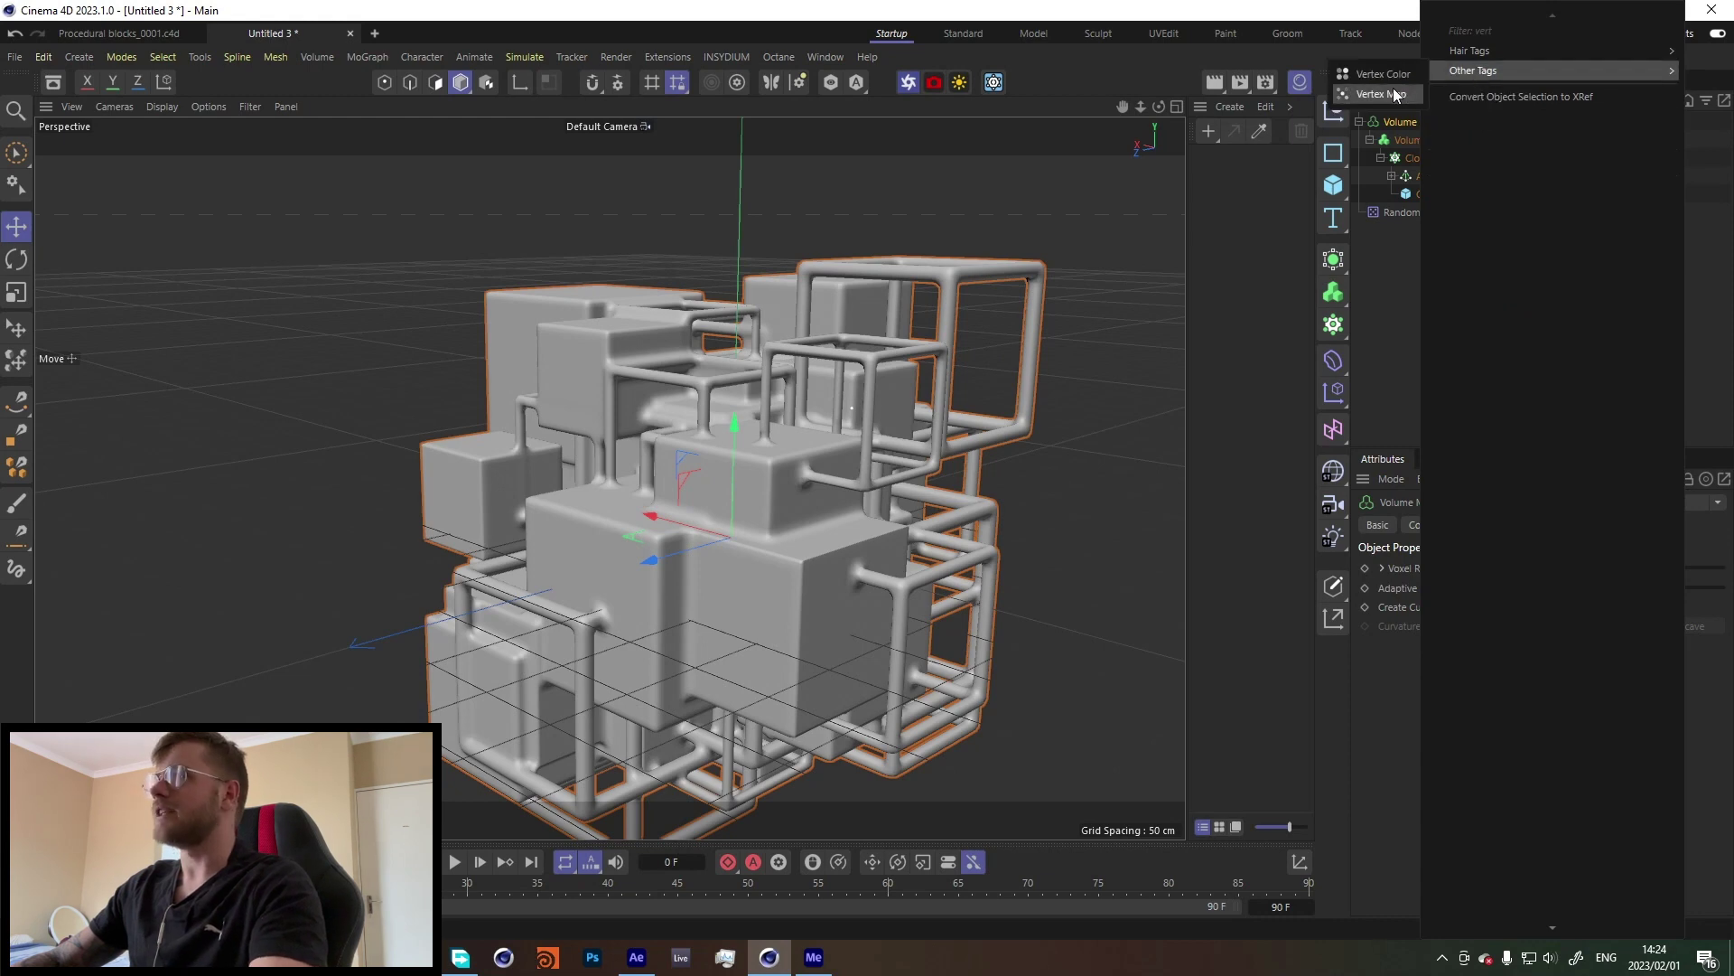
left_click(1391, 94)
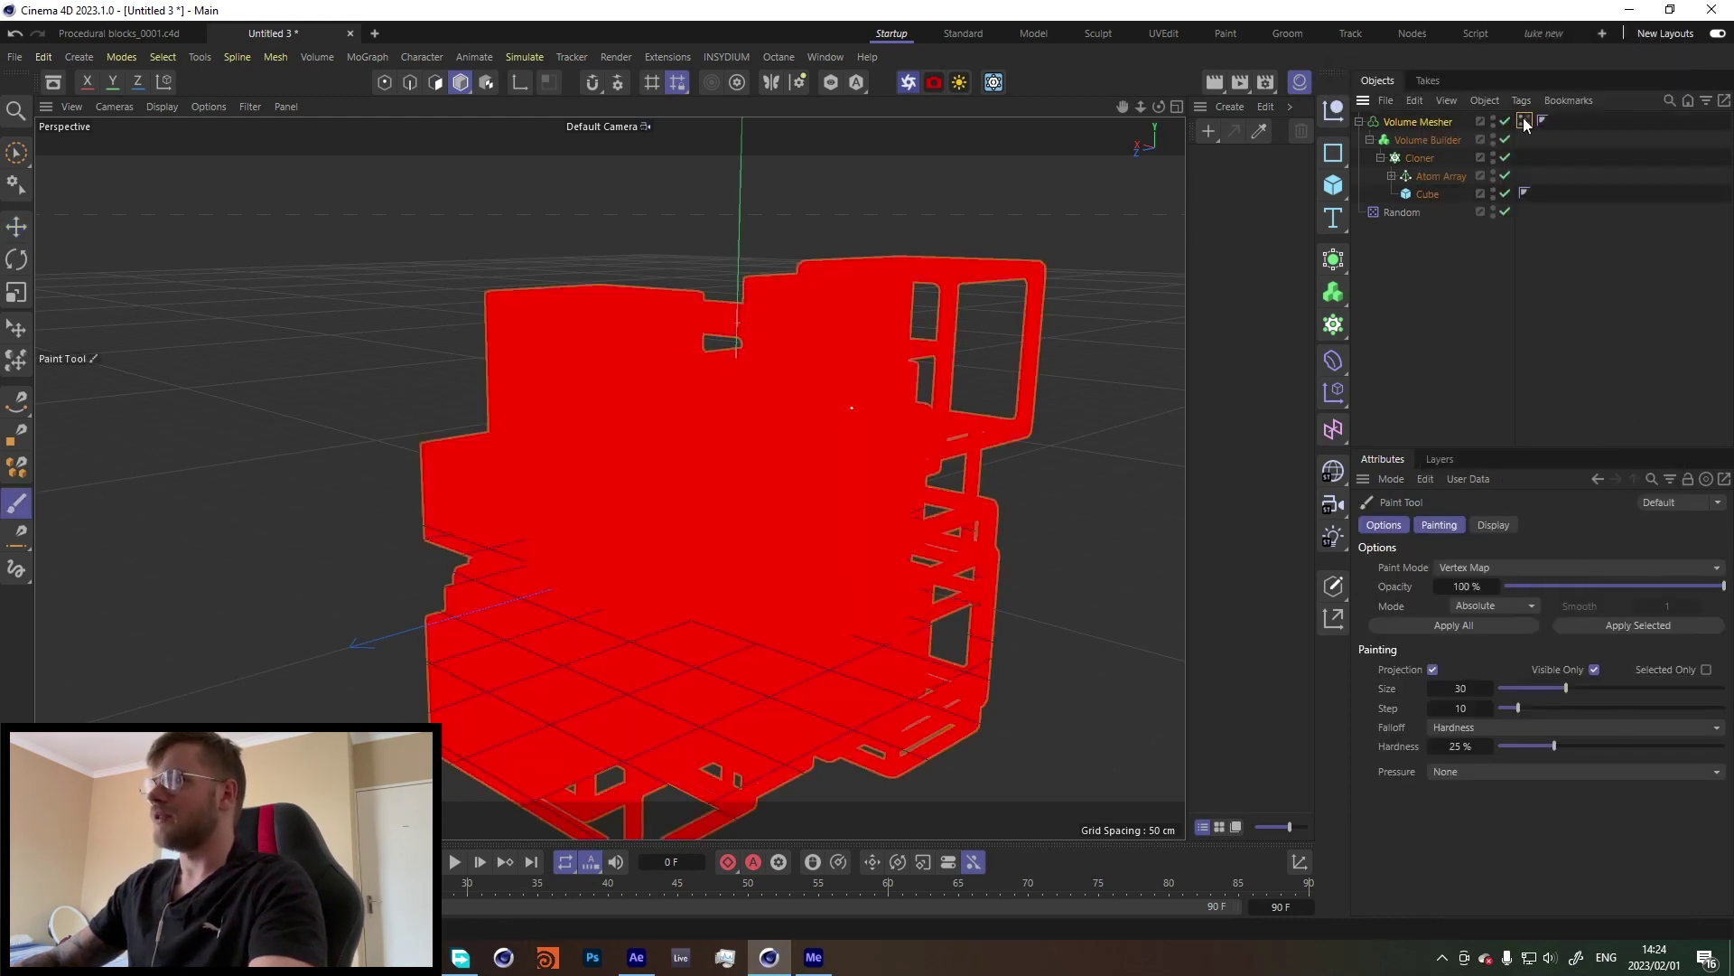
Step: Add a Spherical Field to the Volume Mesher's vertex map, shrink it to about 36 cm and place it at the upper wireframe cube
left_click(1525, 121)
left_click(1395, 721)
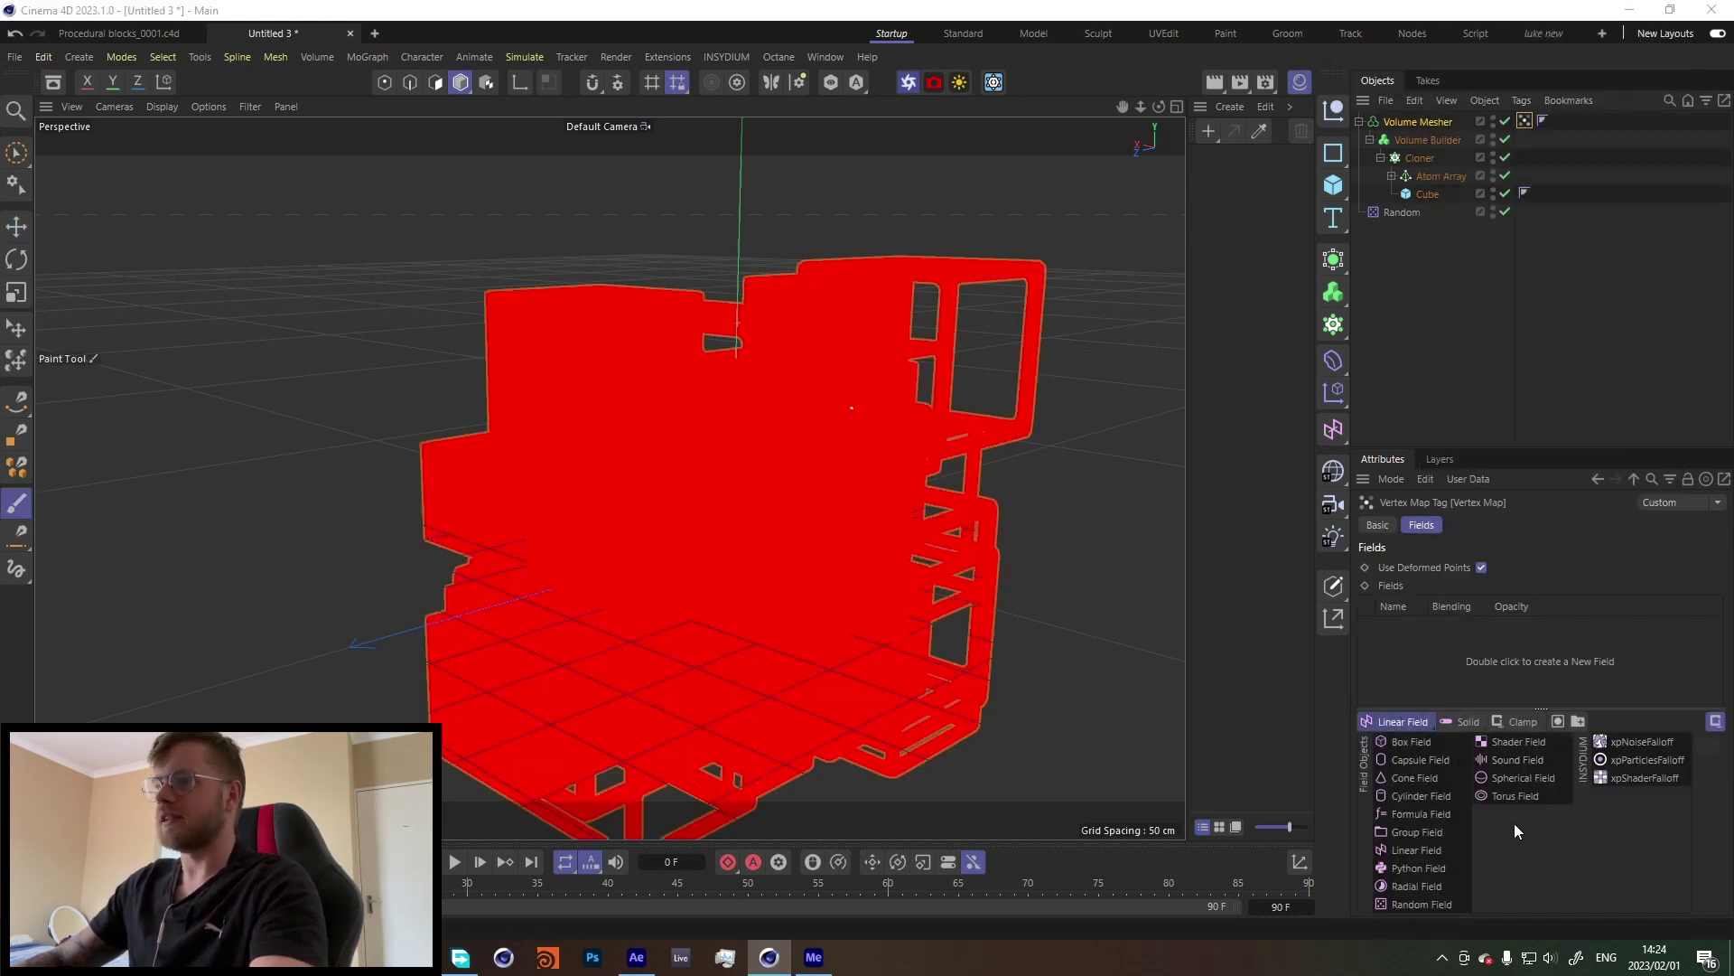
left_click(1518, 776)
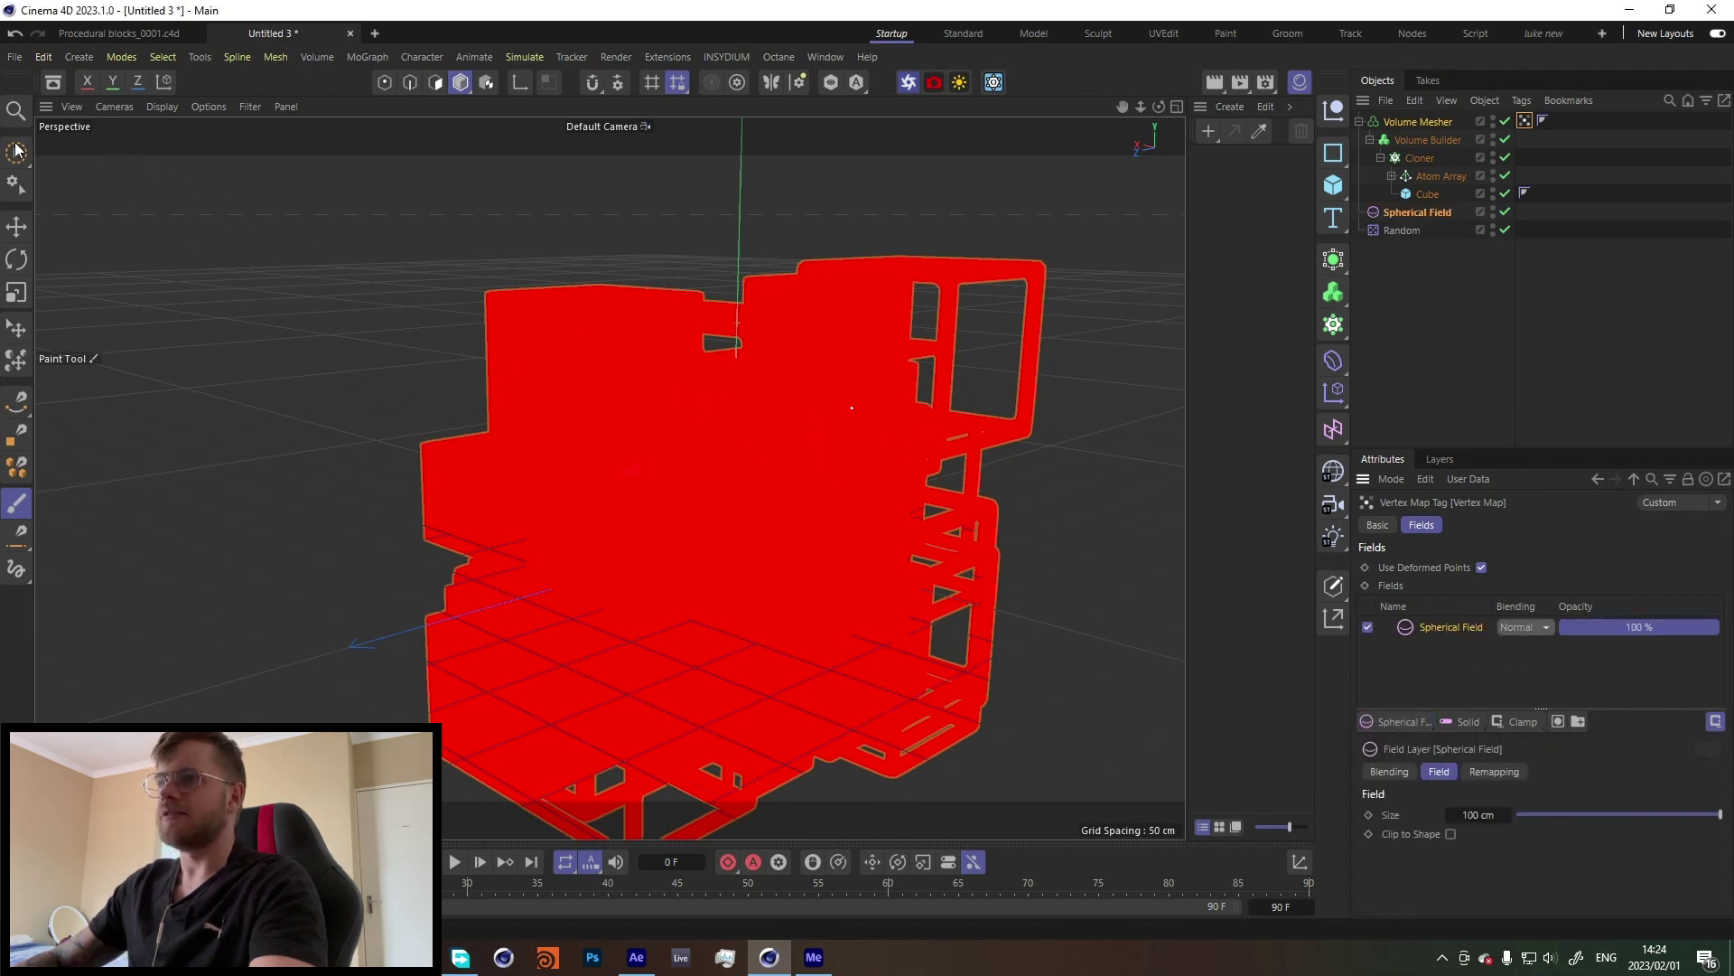
left_click_drag(687, 556, 1105, 262)
left_click_drag(1106, 262, 722, 298, "alt")
left_click_drag(723, 298, 578, 208, "alt")
Step: Make four copies of the spherical field and distribute them over different outer parts of the cube cluster
left_click_drag(578, 208, 553, 361, "ctrl")
left_click_drag(553, 362, 506, 370)
left_click_drag(506, 370, 406, 424, "alt")
left_click_drag(407, 424, 361, 596, "ctrl")
left_click_drag(362, 596, 371, 632, "alt")
left_click_drag(434, 629, 383, 665, "alt")
scroll(383, 666, "up", 5)
left_click_drag(608, 476, 656, 507, "alt")
left_click_drag(656, 507, 372, 400)
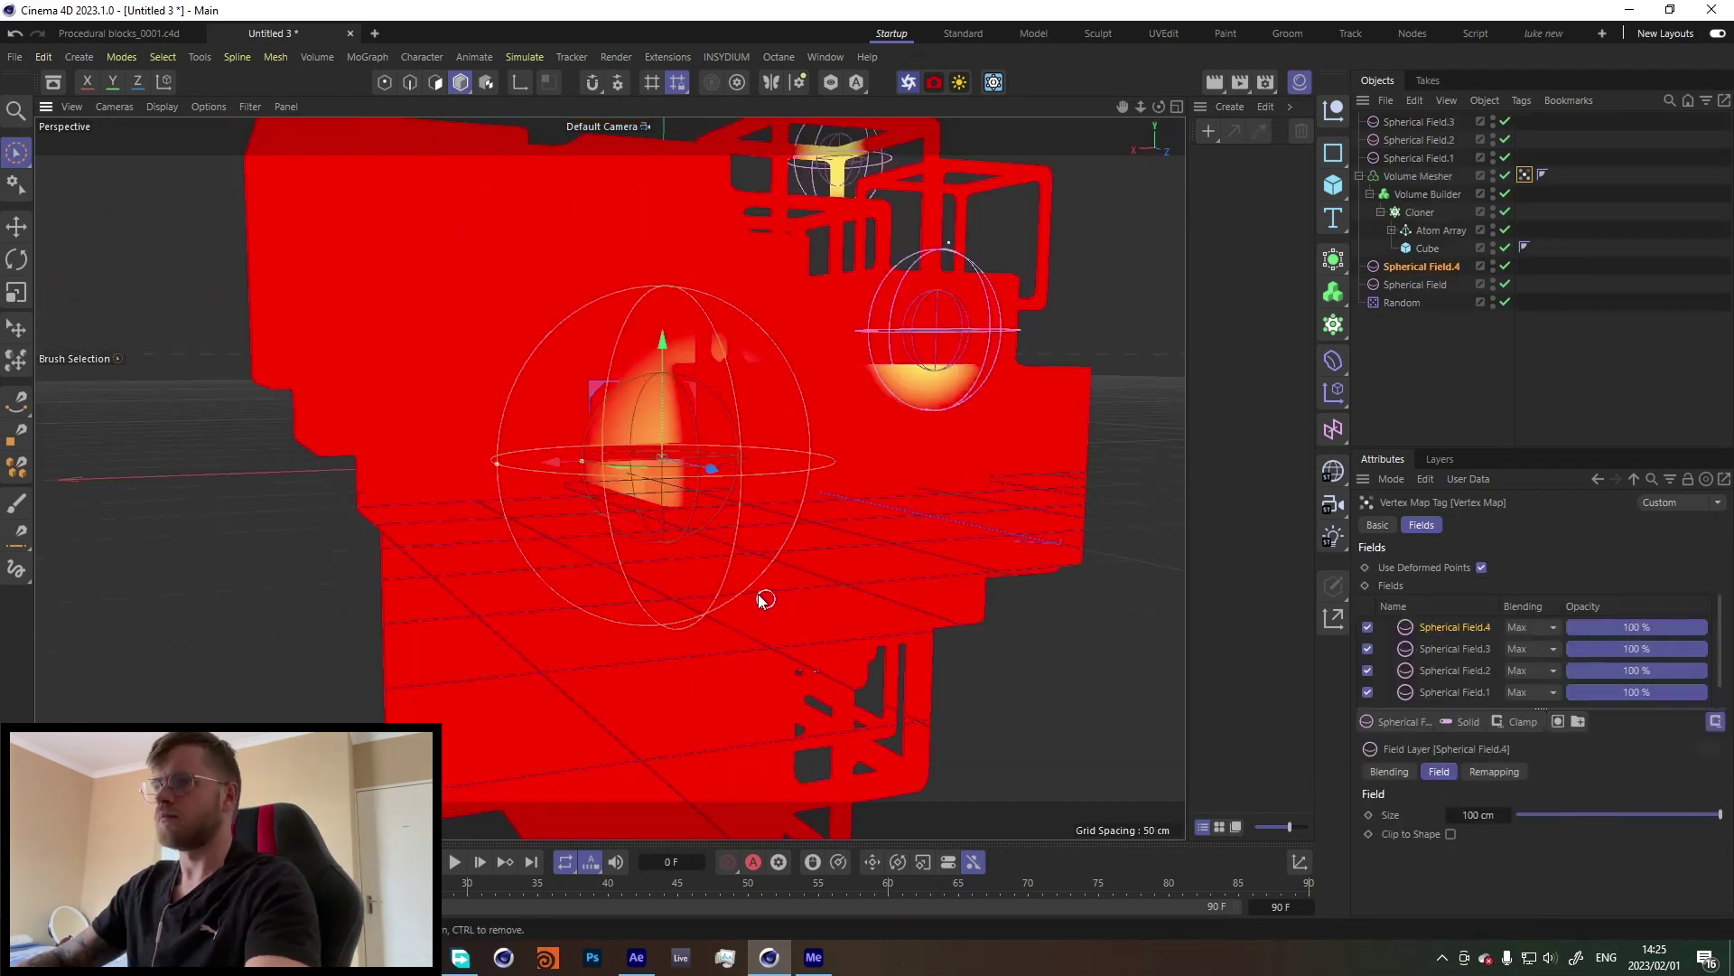
Step: Shrink the newest spherical field copy and reposition it against the cluster's surface
left_click_drag(496, 463, 606, 461)
left_click_drag(686, 506, 624, 542, "alt")
left_click_drag(610, 582, 466, 588)
left_click_drag(544, 511, 690, 502, "alt")
Step: Duplicate the spherical field once more, place the copy at the outer solid cube's upper corner and reduce it to about 40 cm
left_click_drag(589, 614, 578, 298, "ctrl")
left_click_drag(578, 298, 474, 316, "alt")
mouse_move(473, 316)
left_mouse_down()
mouse_move(465, 227)
mouse_move(545, 372)
mouse_move(461, 320)
left_mouse_up()
left_click_drag(461, 320, 414, 329)
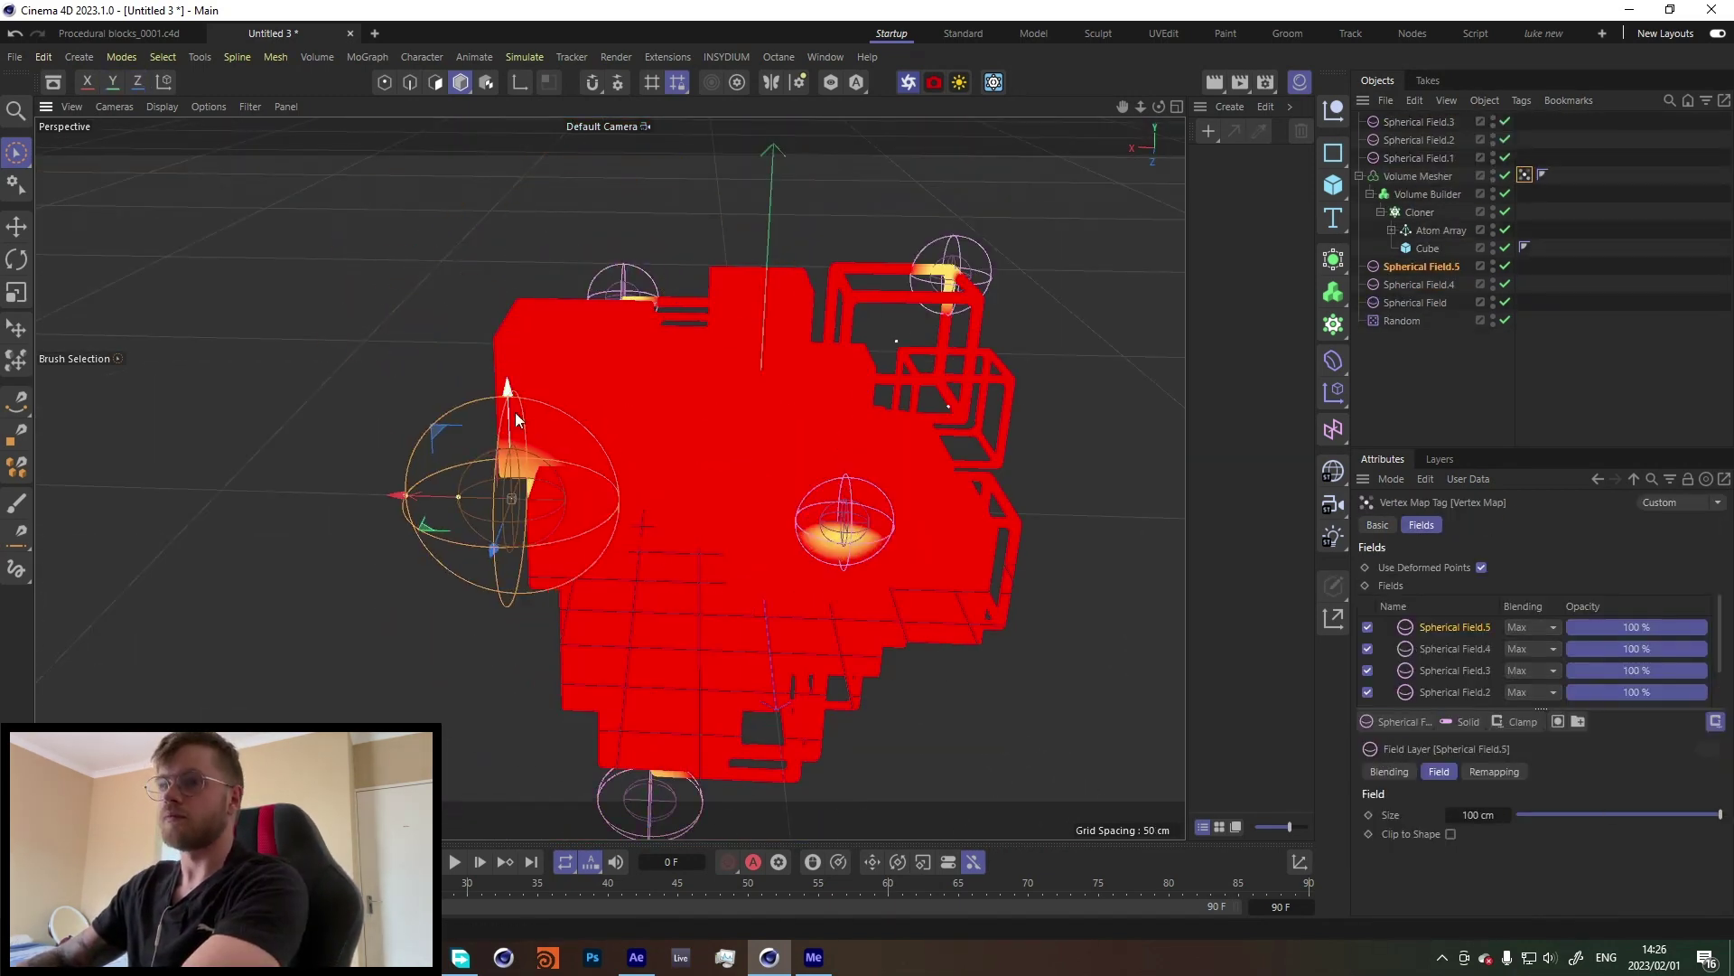
left_click_drag(447, 495, 481, 495)
left_click_drag(479, 380, 556, 414, "alt")
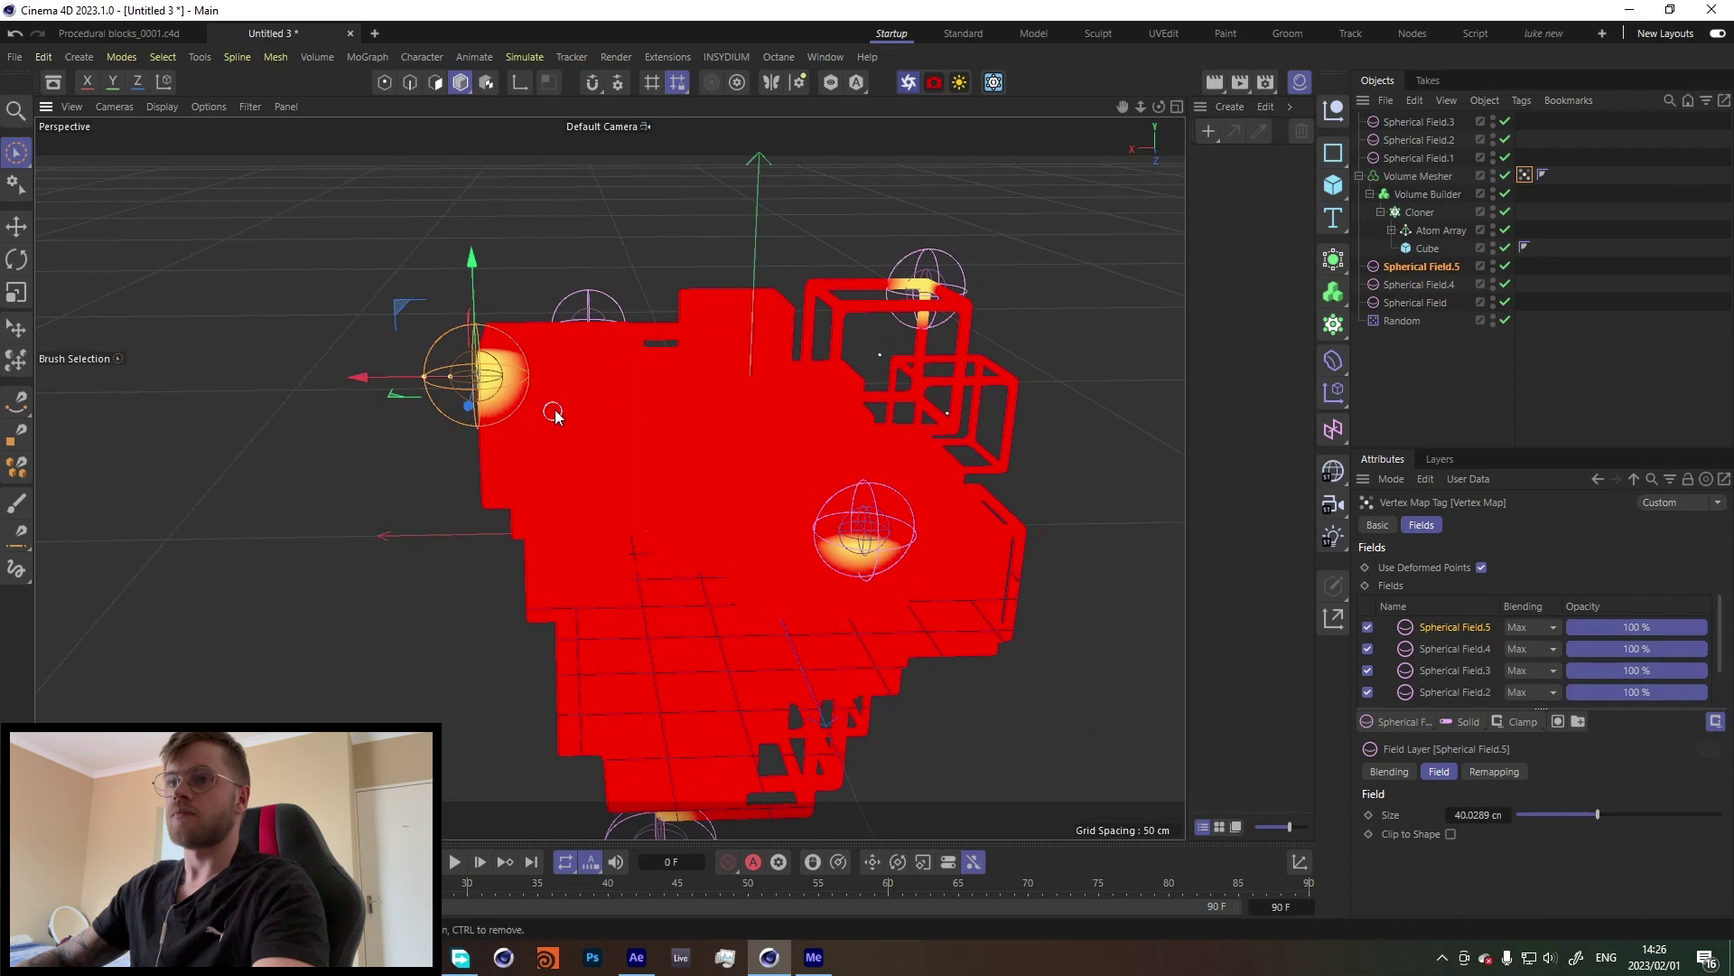
Step: Add a Freeze layer to the vertex map's fields and move it below all the spherical fields
left_click_drag(859, 415, 782, 375, "alt")
left_click(1525, 176)
scroll(1454, 670, "down", 2)
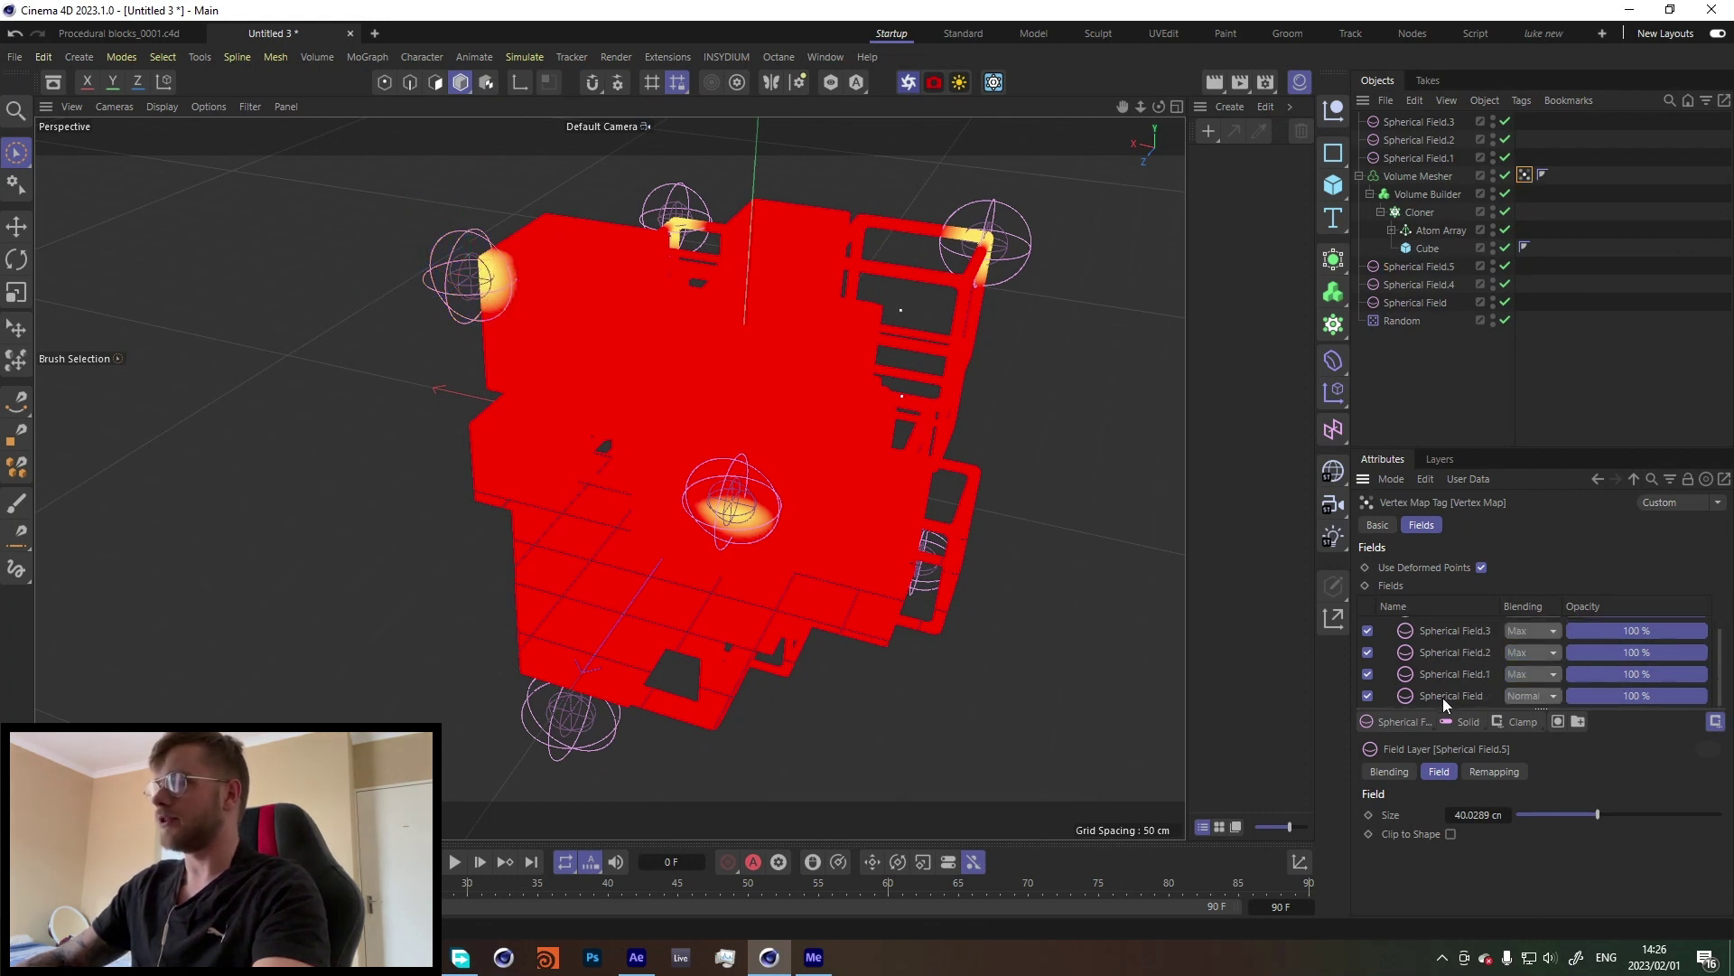
left_click(1512, 721)
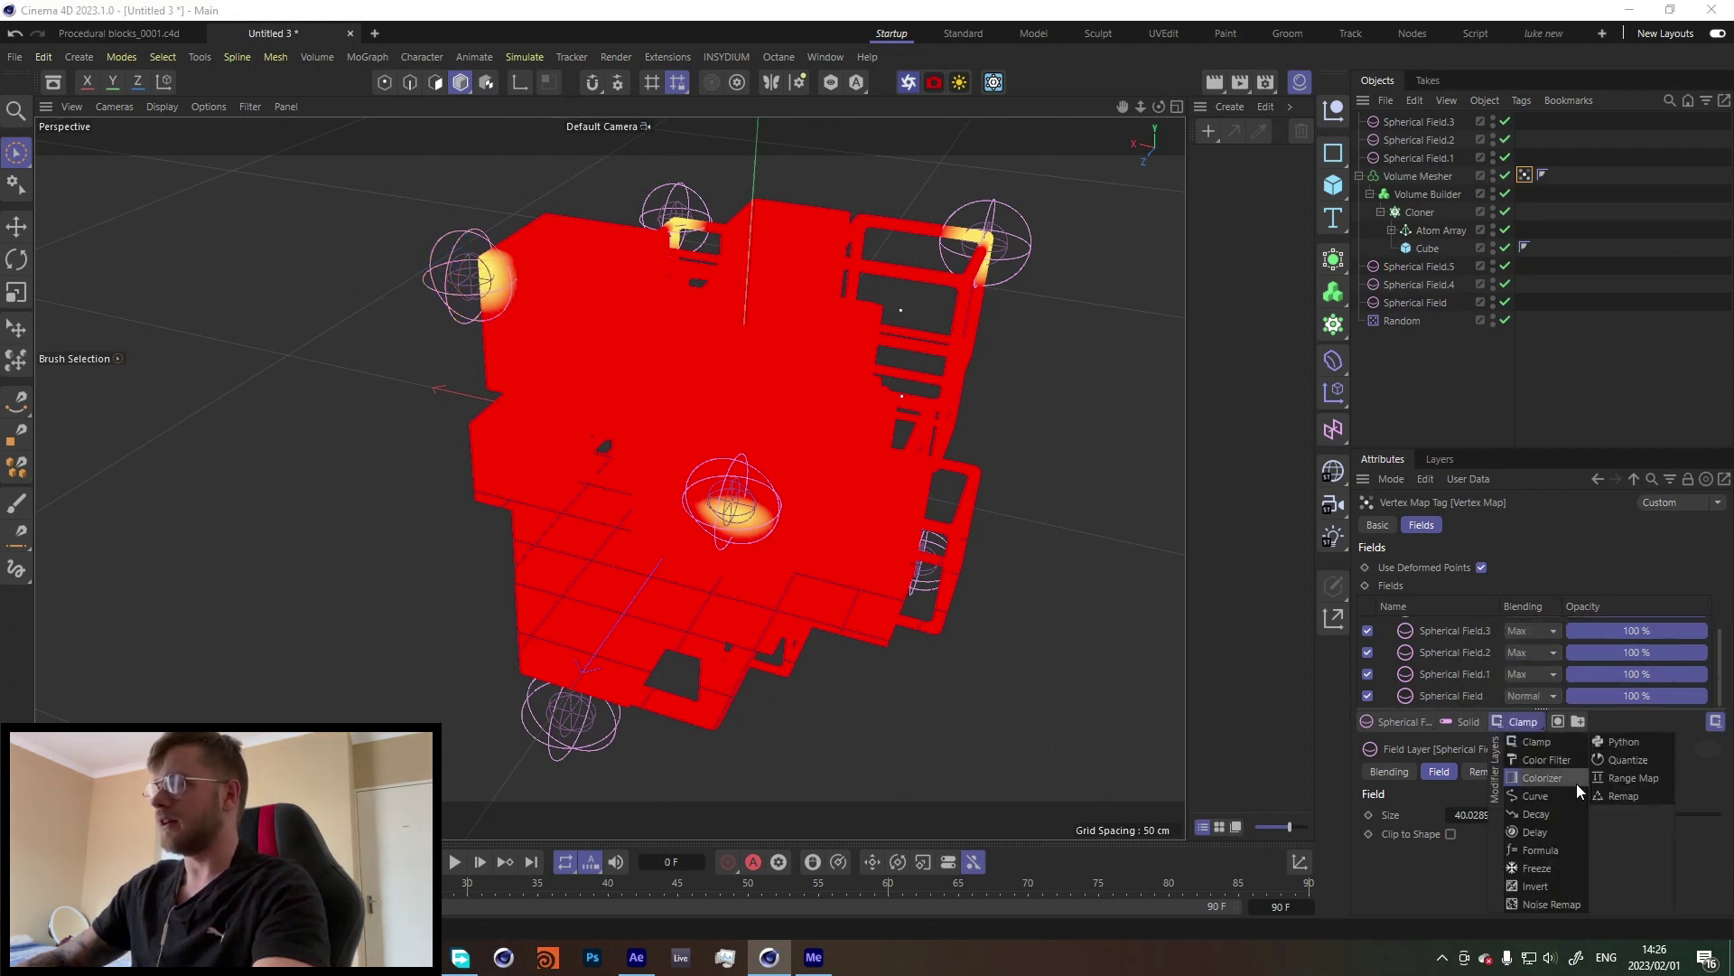
left_click(1537, 869)
left_click_drag(1436, 636, 1450, 698)
Step: Set the blending of the original Spherical Field layer to Max
left_click(1447, 676)
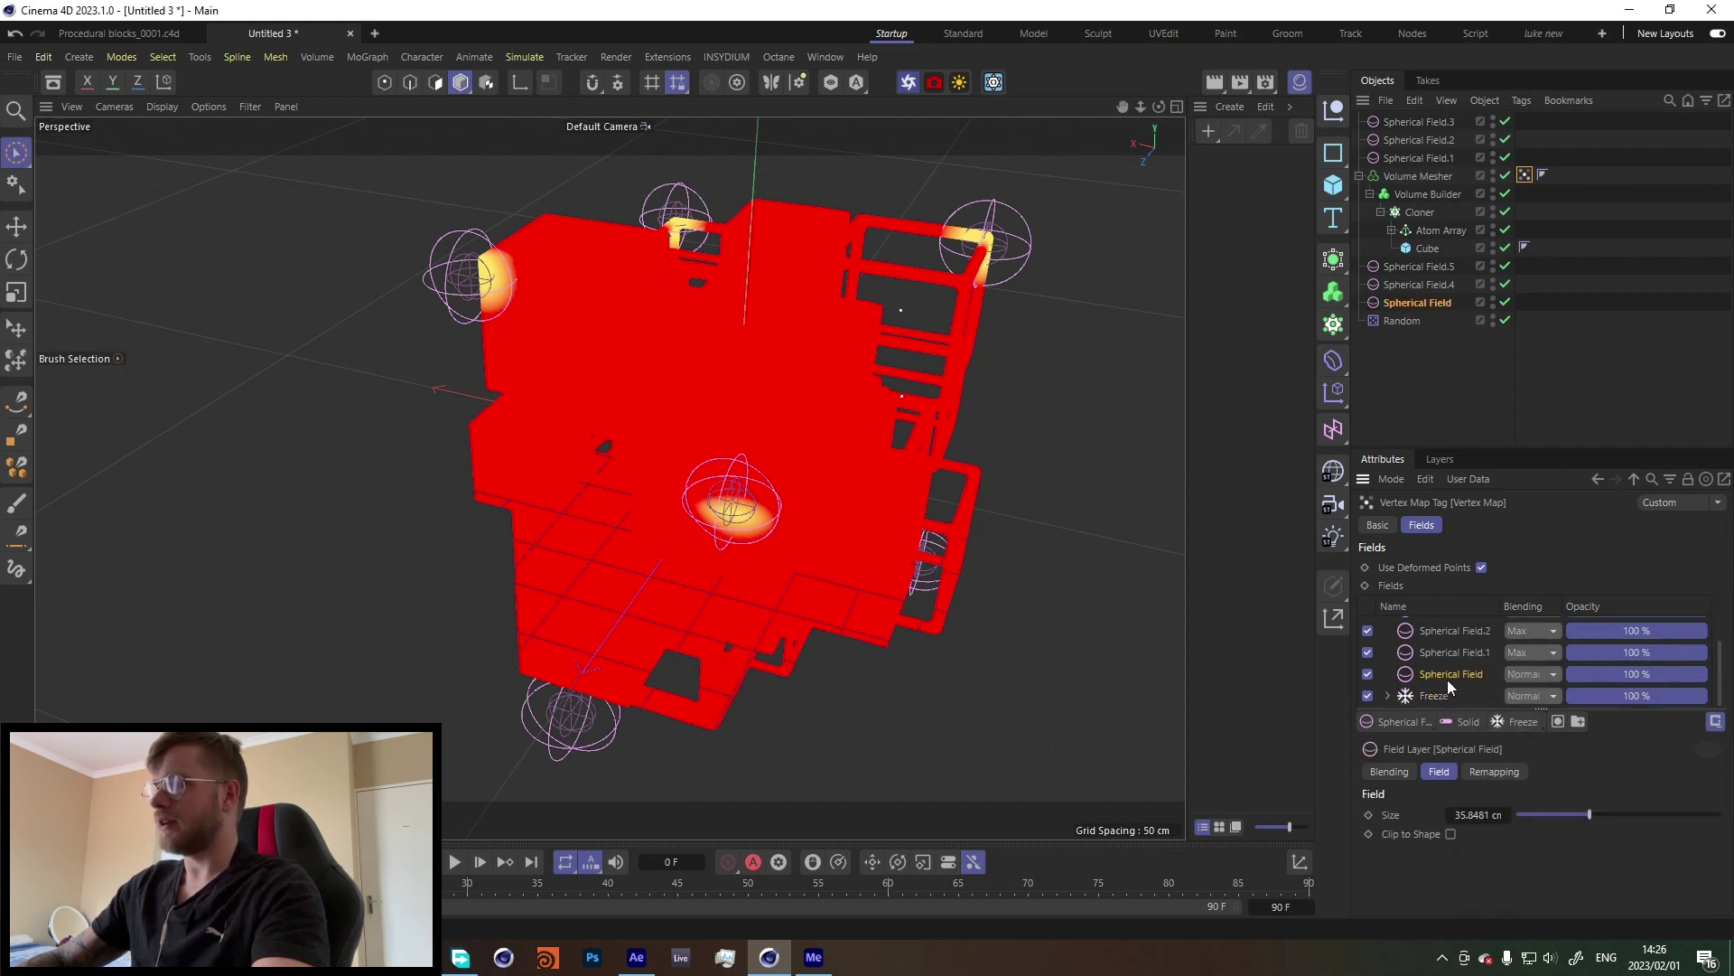
left_click(1533, 676)
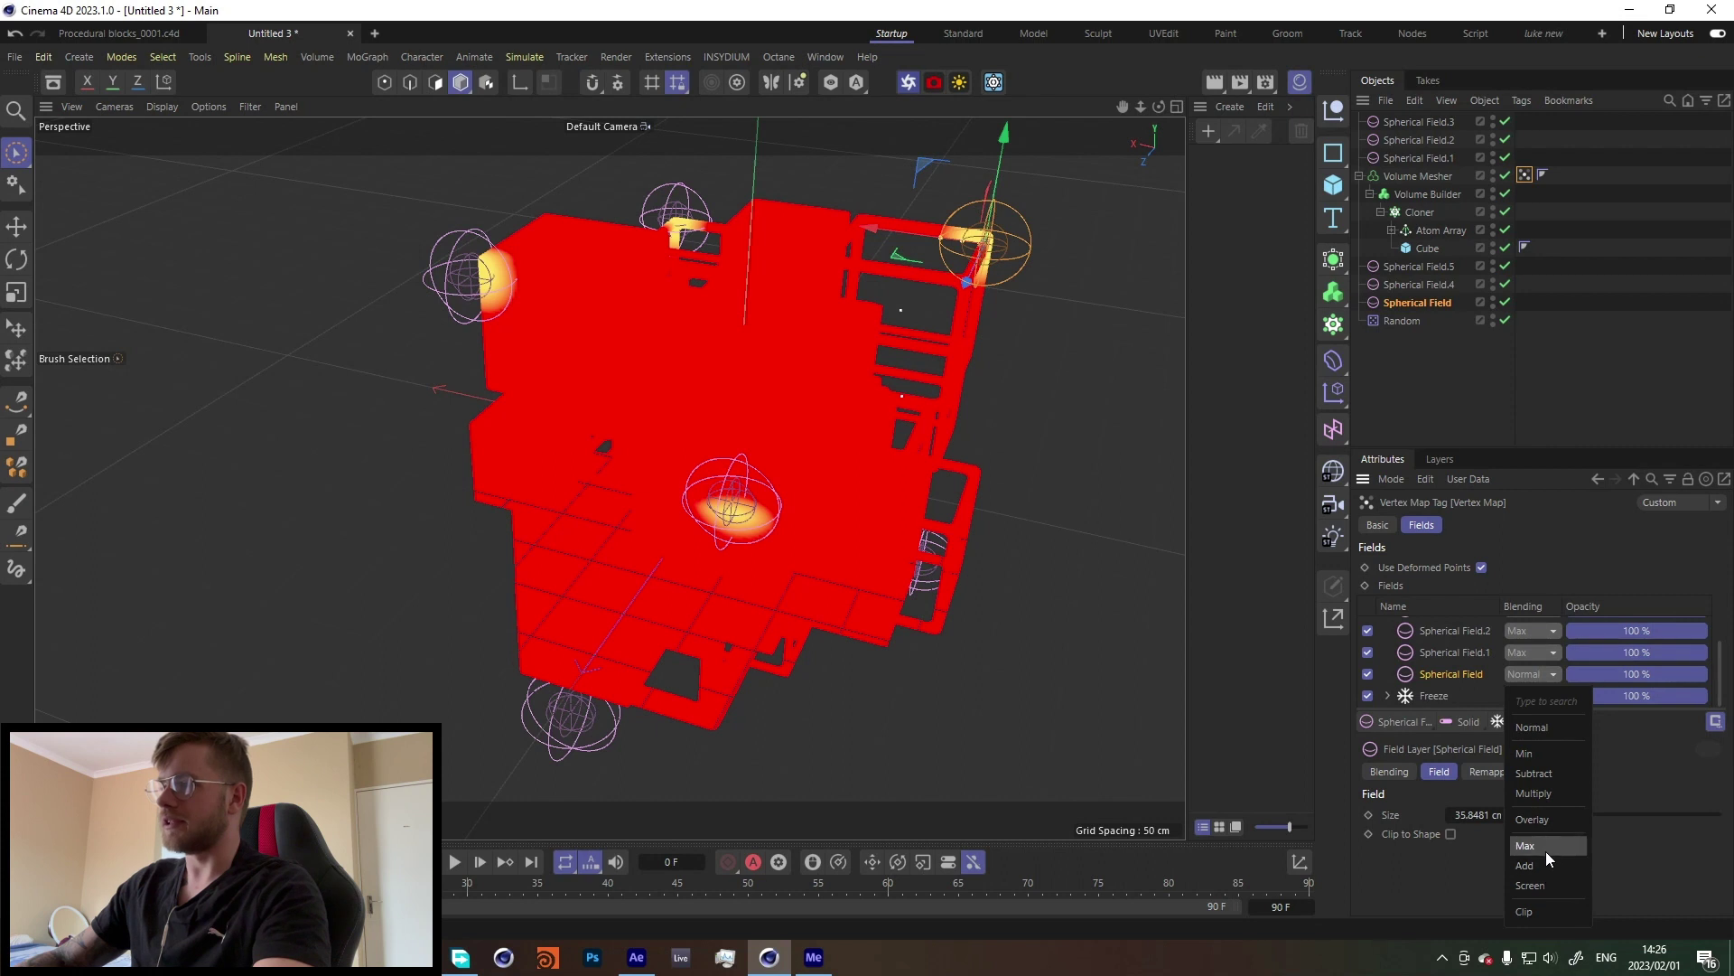
left_click(1547, 851)
Step: Set the Freeze layer's mode to Grow with 20 % effect strength and play the animation to preview the spread
left_click(1431, 697)
left_click(1443, 840)
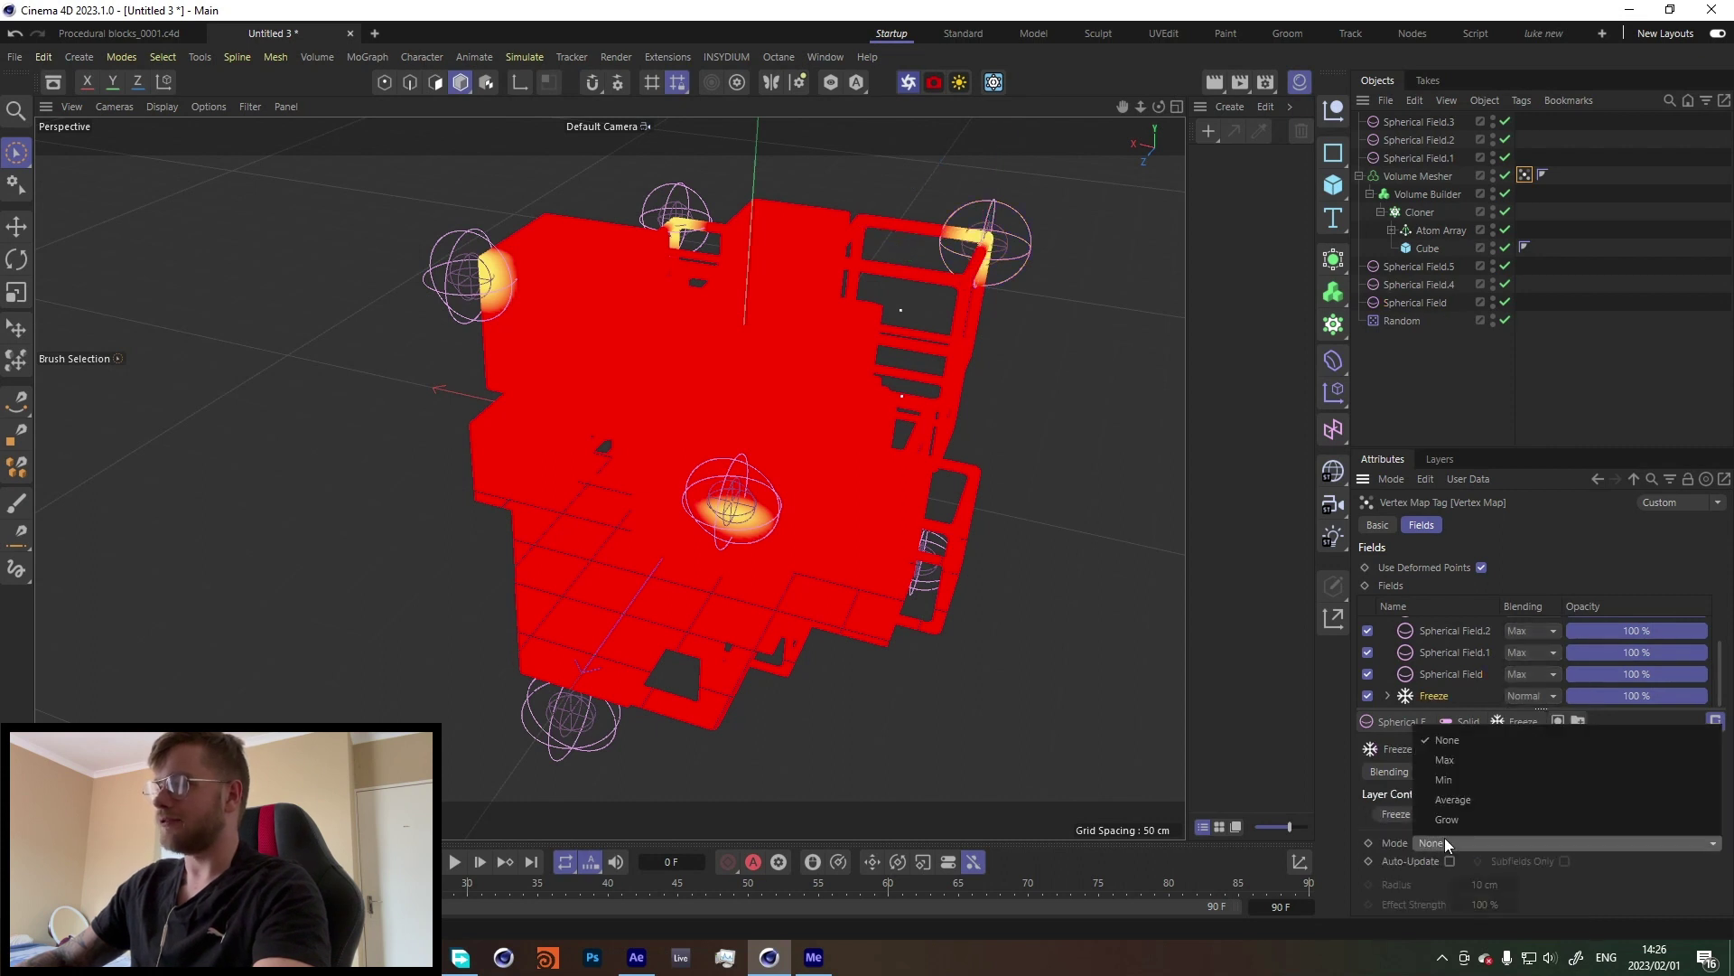
left_click(1460, 817)
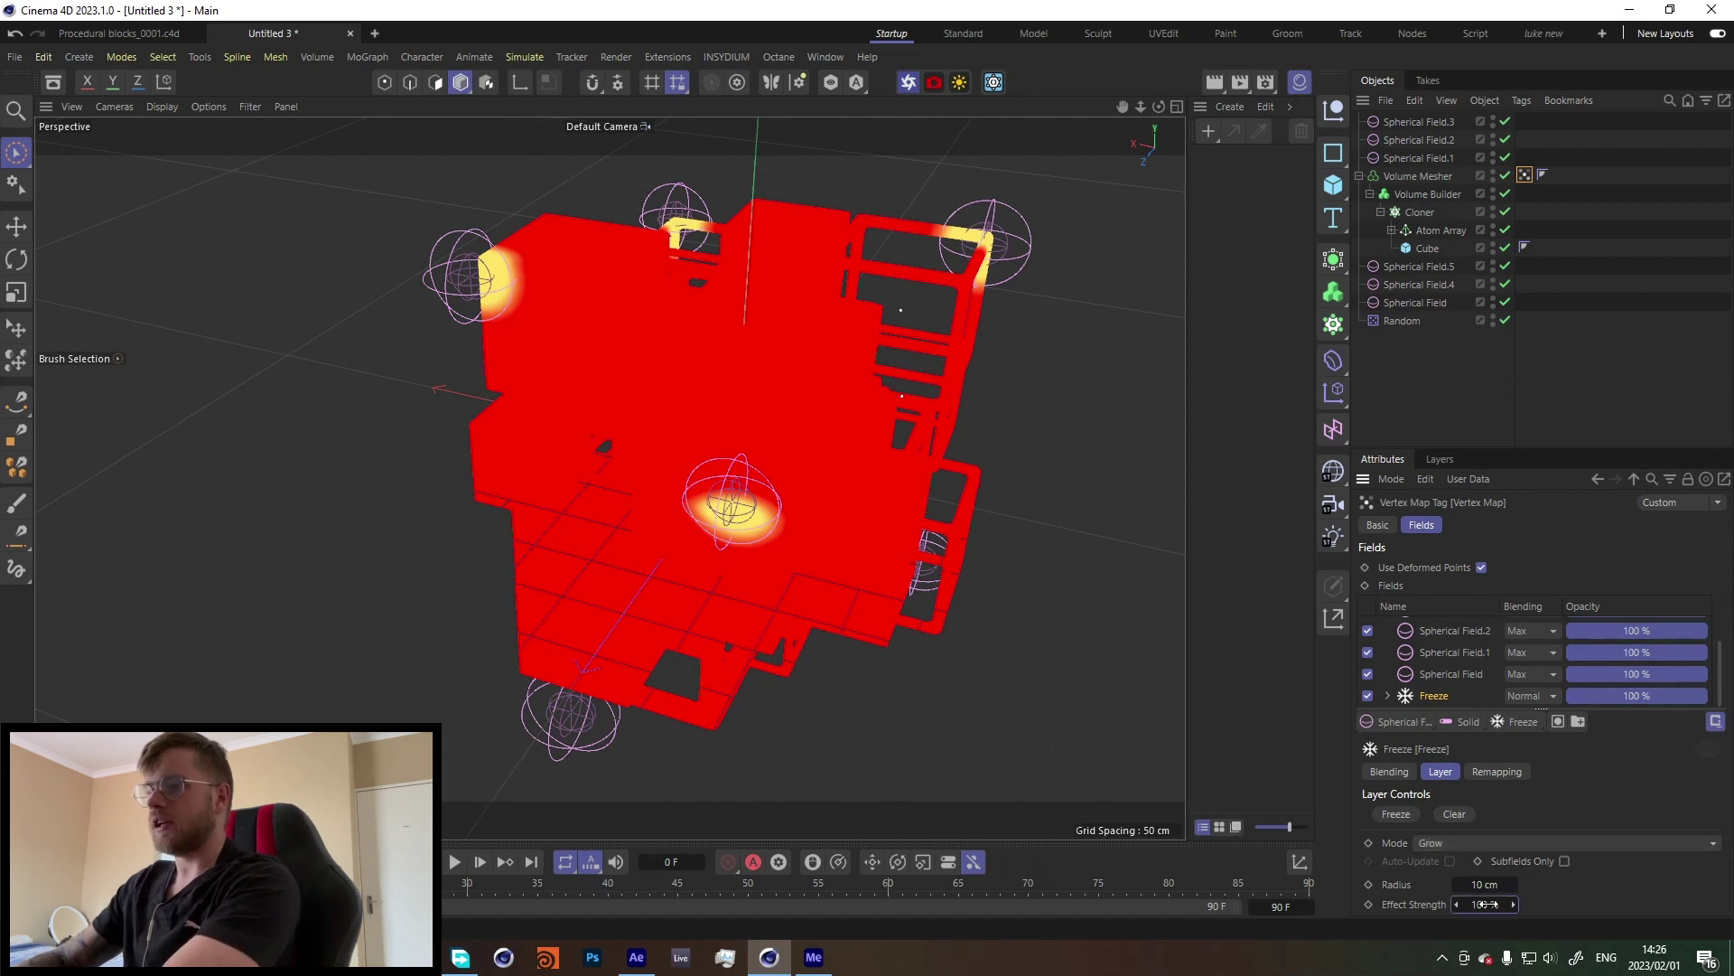
type("20")
key("Return")
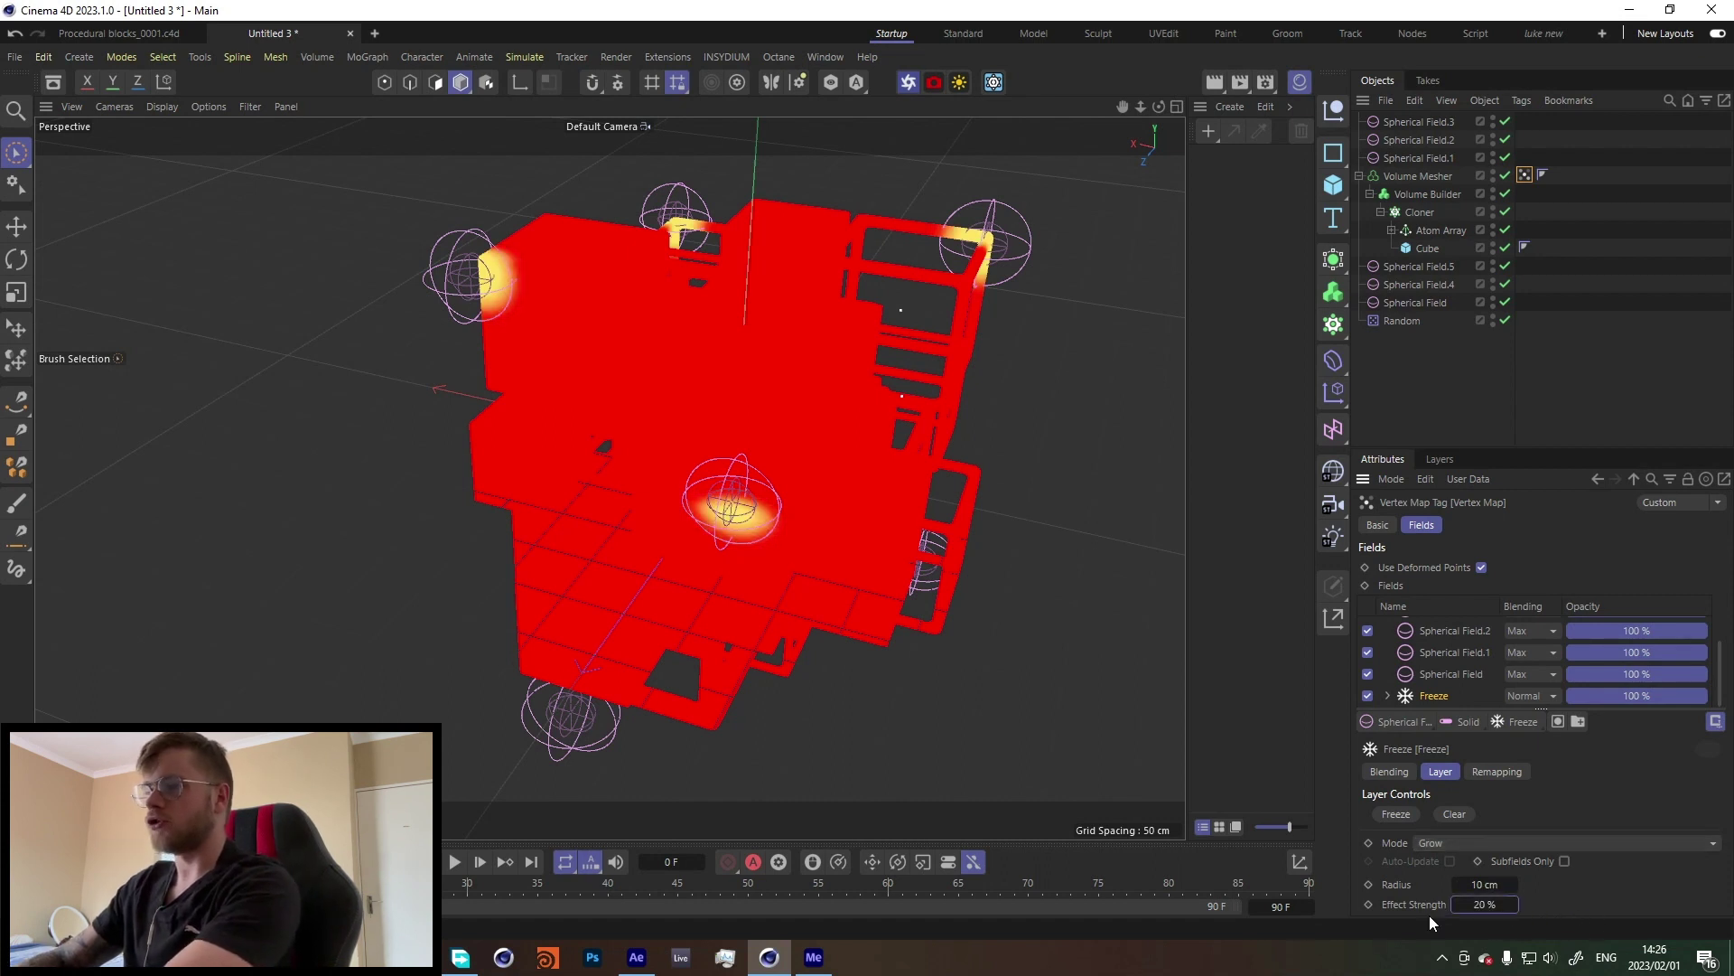
key("F8")
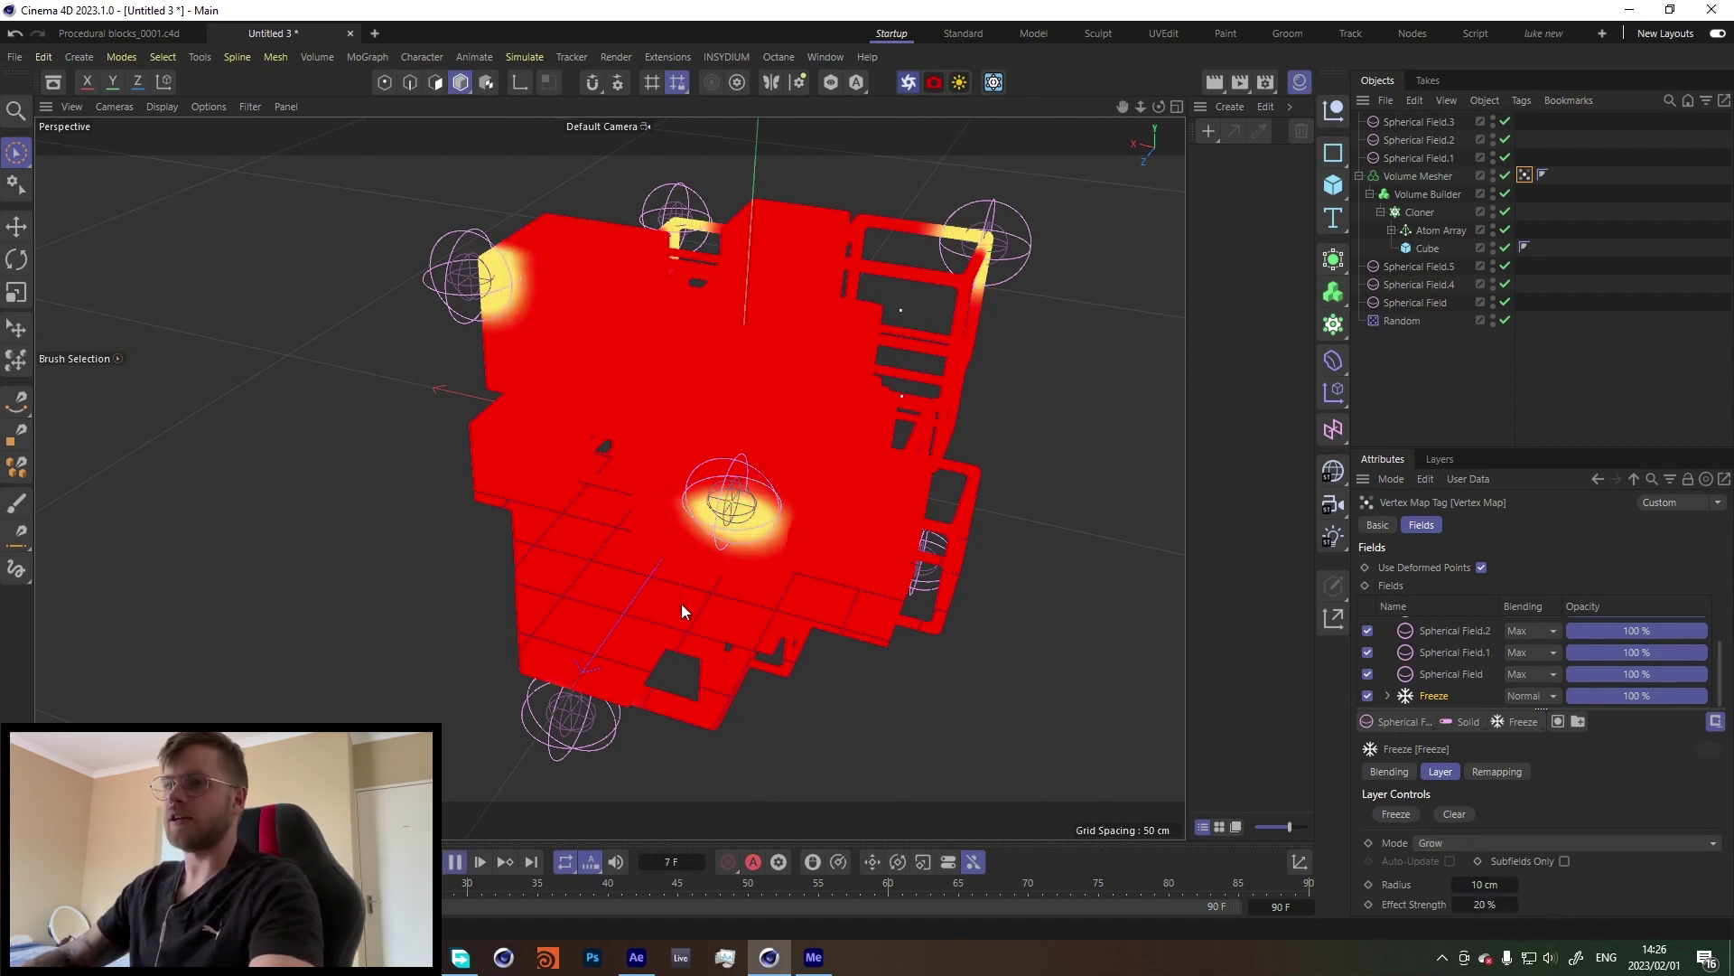
left_click_drag(692, 590, 766, 519, "alt")
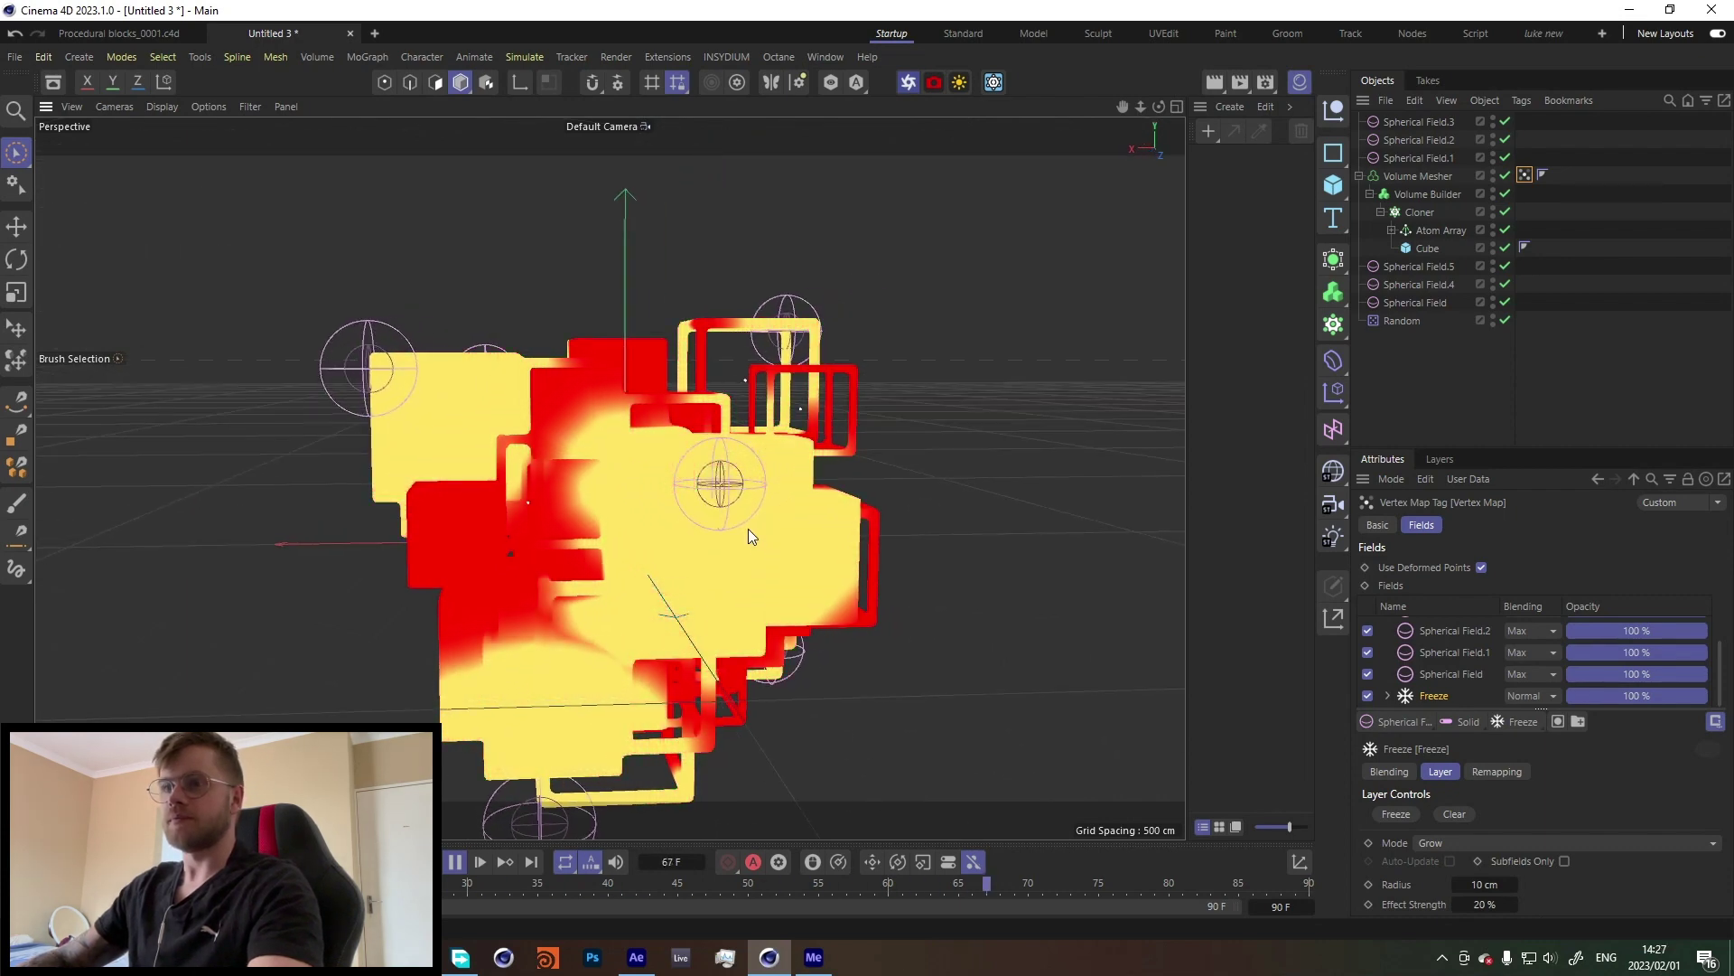
left_click(455, 861)
Step: Lower the Freeze layer's effect strength to 10 % and preview the growth again
double_click(1483, 904)
type("10")
key("Return")
left_click(454, 862)
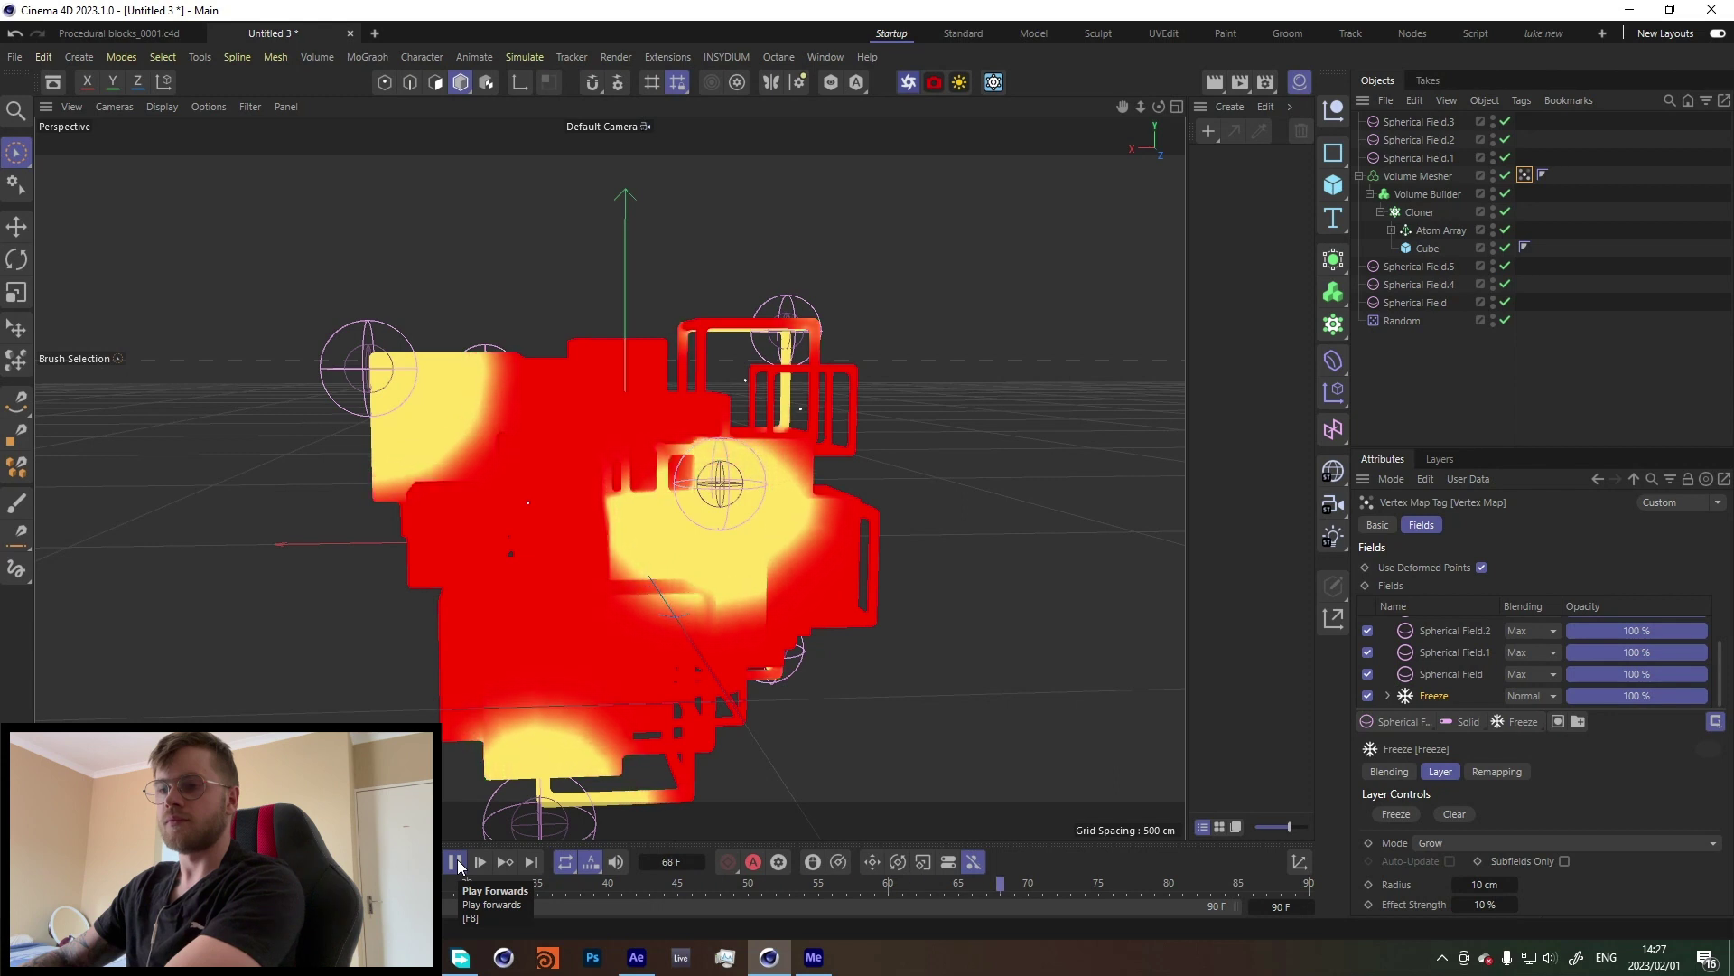
left_click(458, 864)
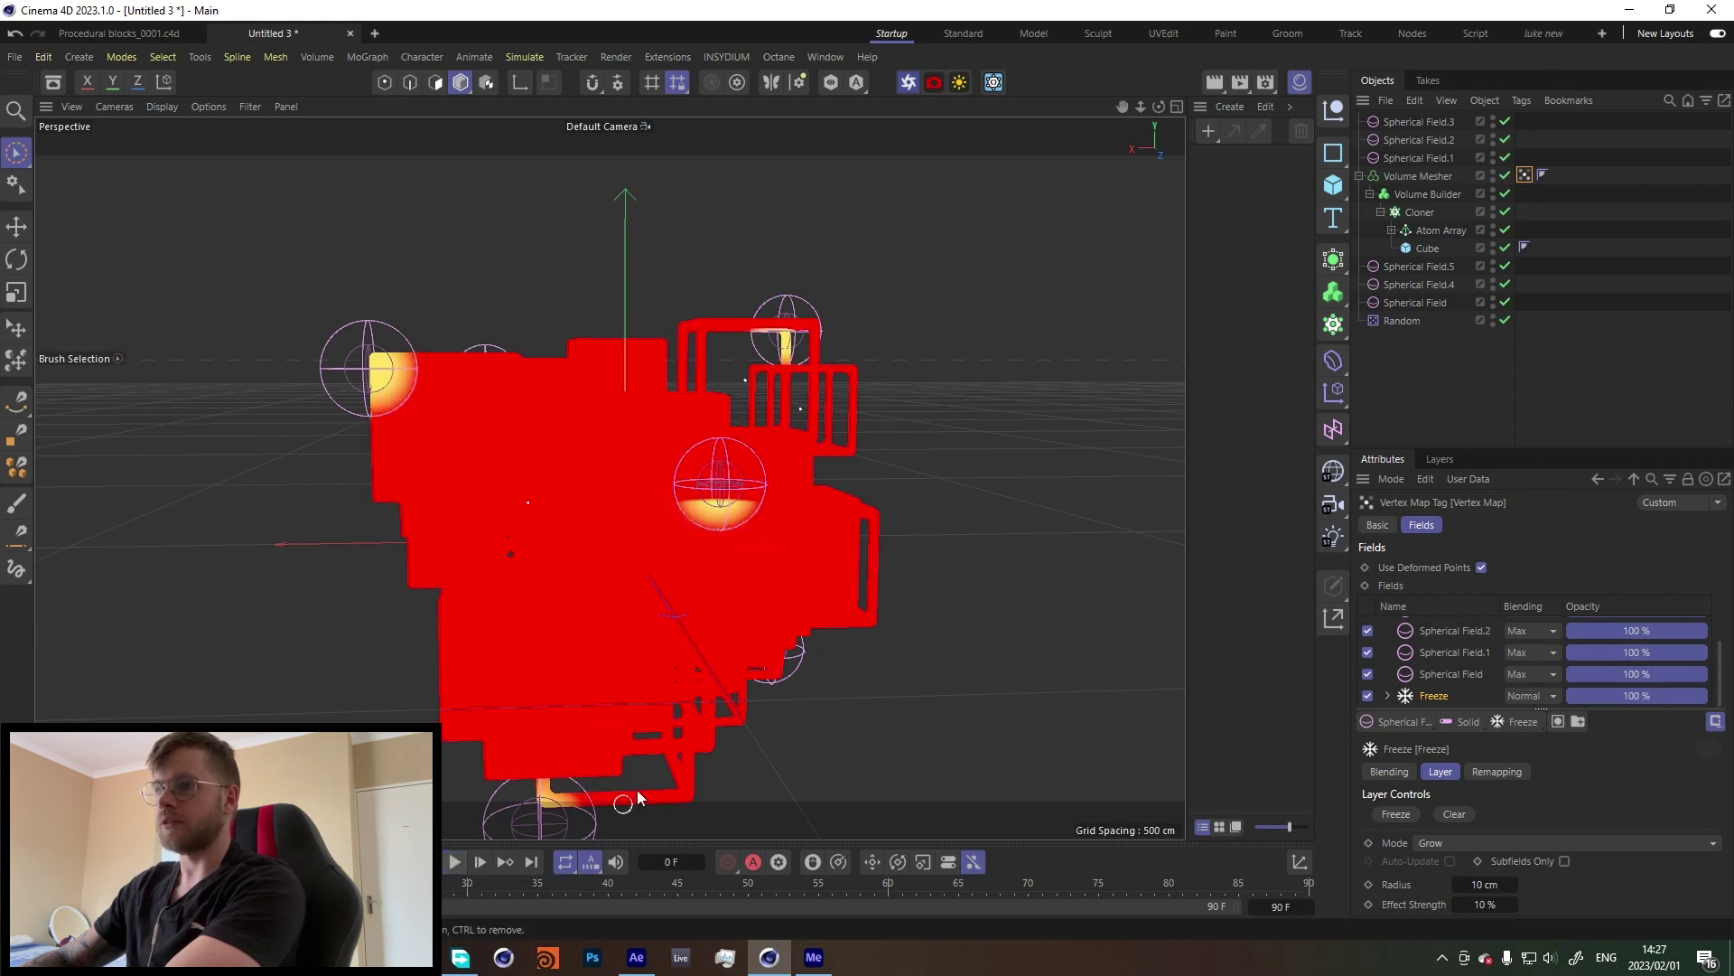
Step: Collapse the Volume Mesher's hierarchy and group all the spherical fields under one Null
left_click(1358, 176)
left_click(1400, 198)
left_click(1401, 212, "ctrl")
left_click(1404, 229, "ctrl")
left_click(1397, 123, "shift")
key("alt+g")
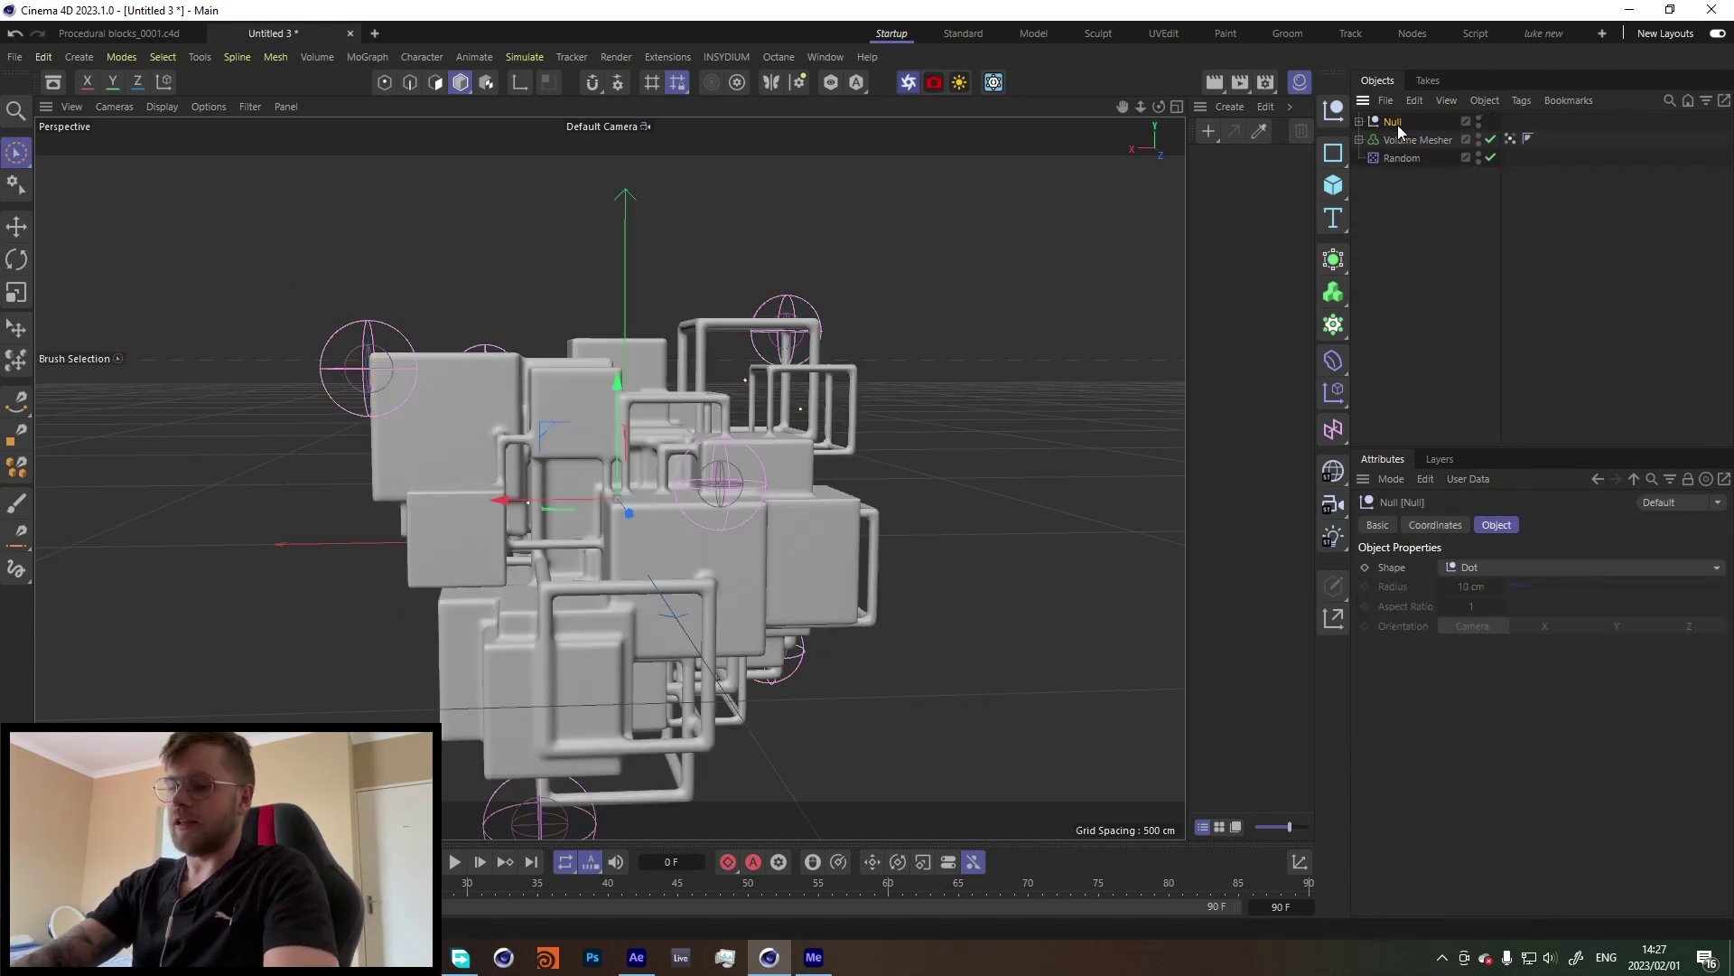
Step: Add an X-Particles system with an emitter to the scene
middle_click_drag(573, 410, 813, 443, "alt")
left_click_drag(813, 442, 805, 379, "alt")
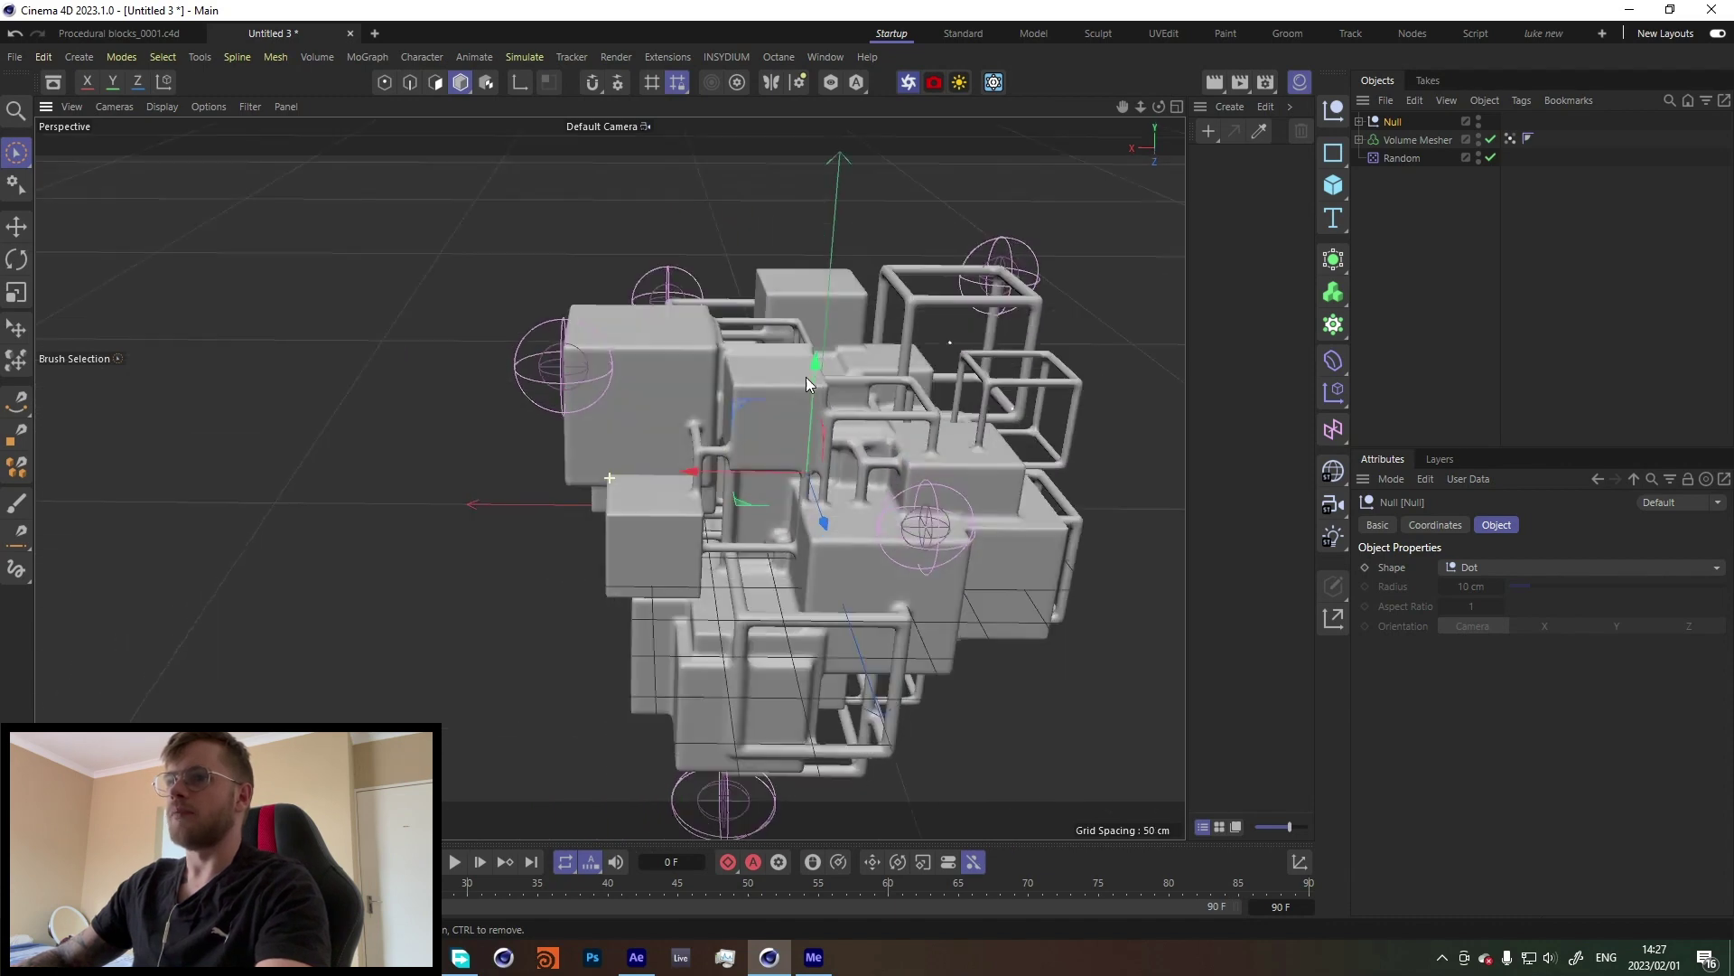
left_click(1411, 227)
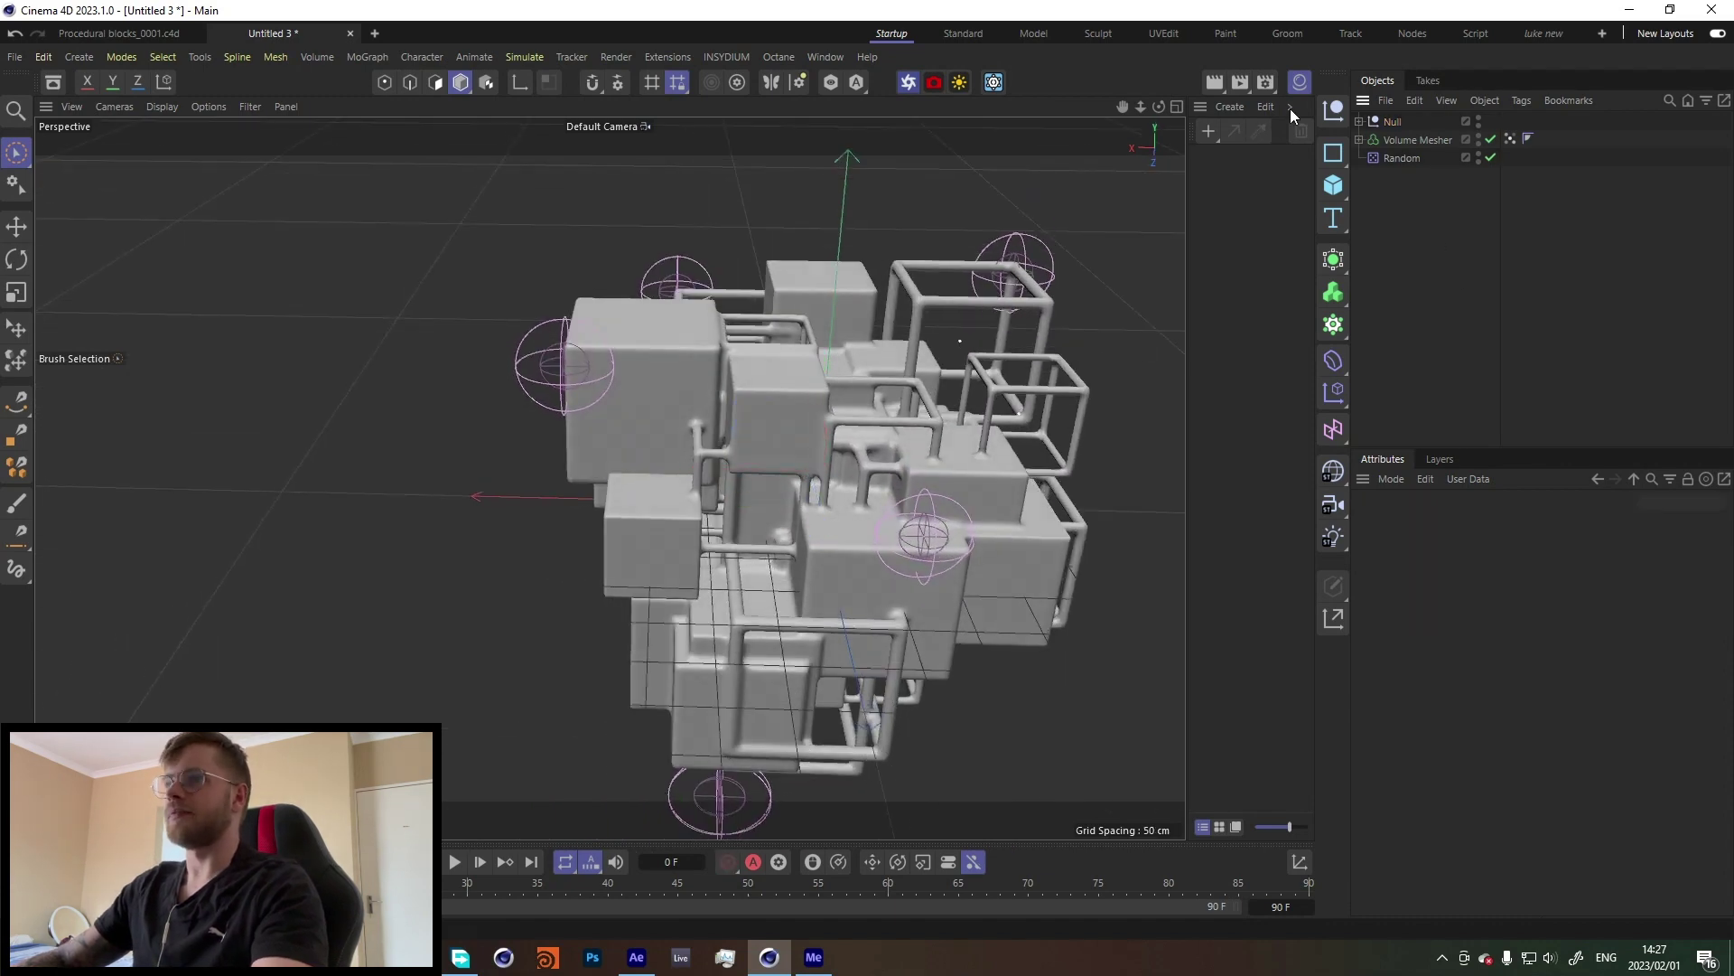
left_click(993, 82)
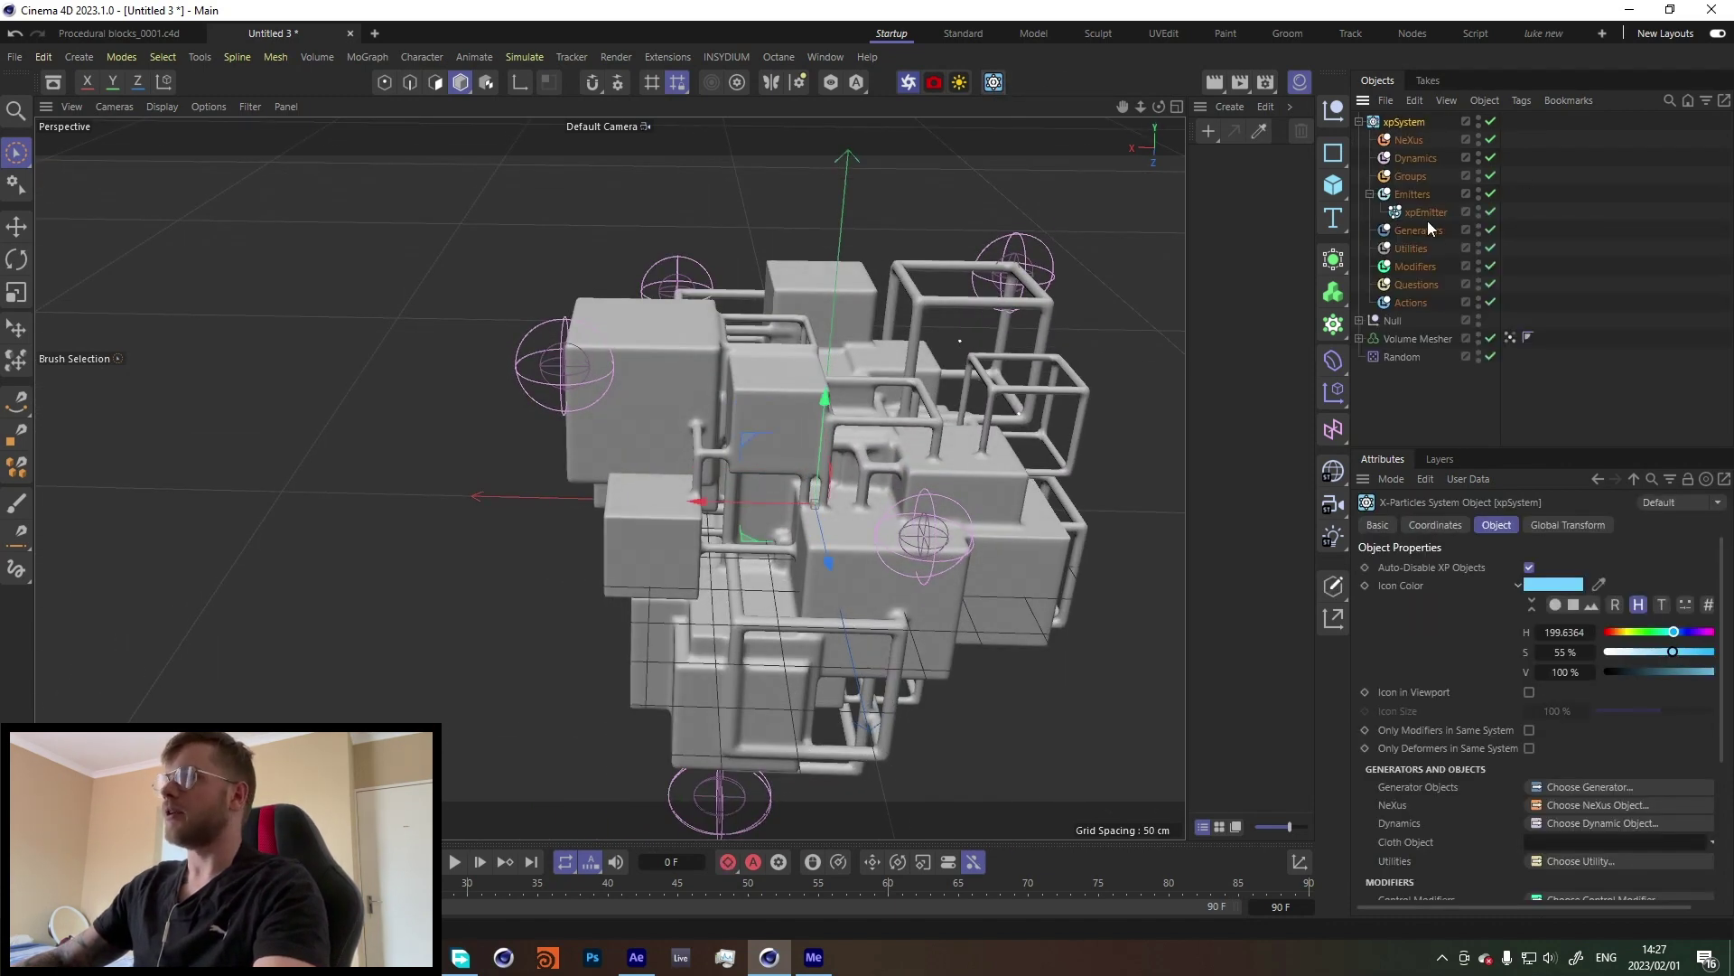
Step: Set the xpEmitter's shape to Object, emitting from the Volume Mesher with its Vertex Map as selection, and preview the emission
left_click(1421, 218)
left_click(1468, 619)
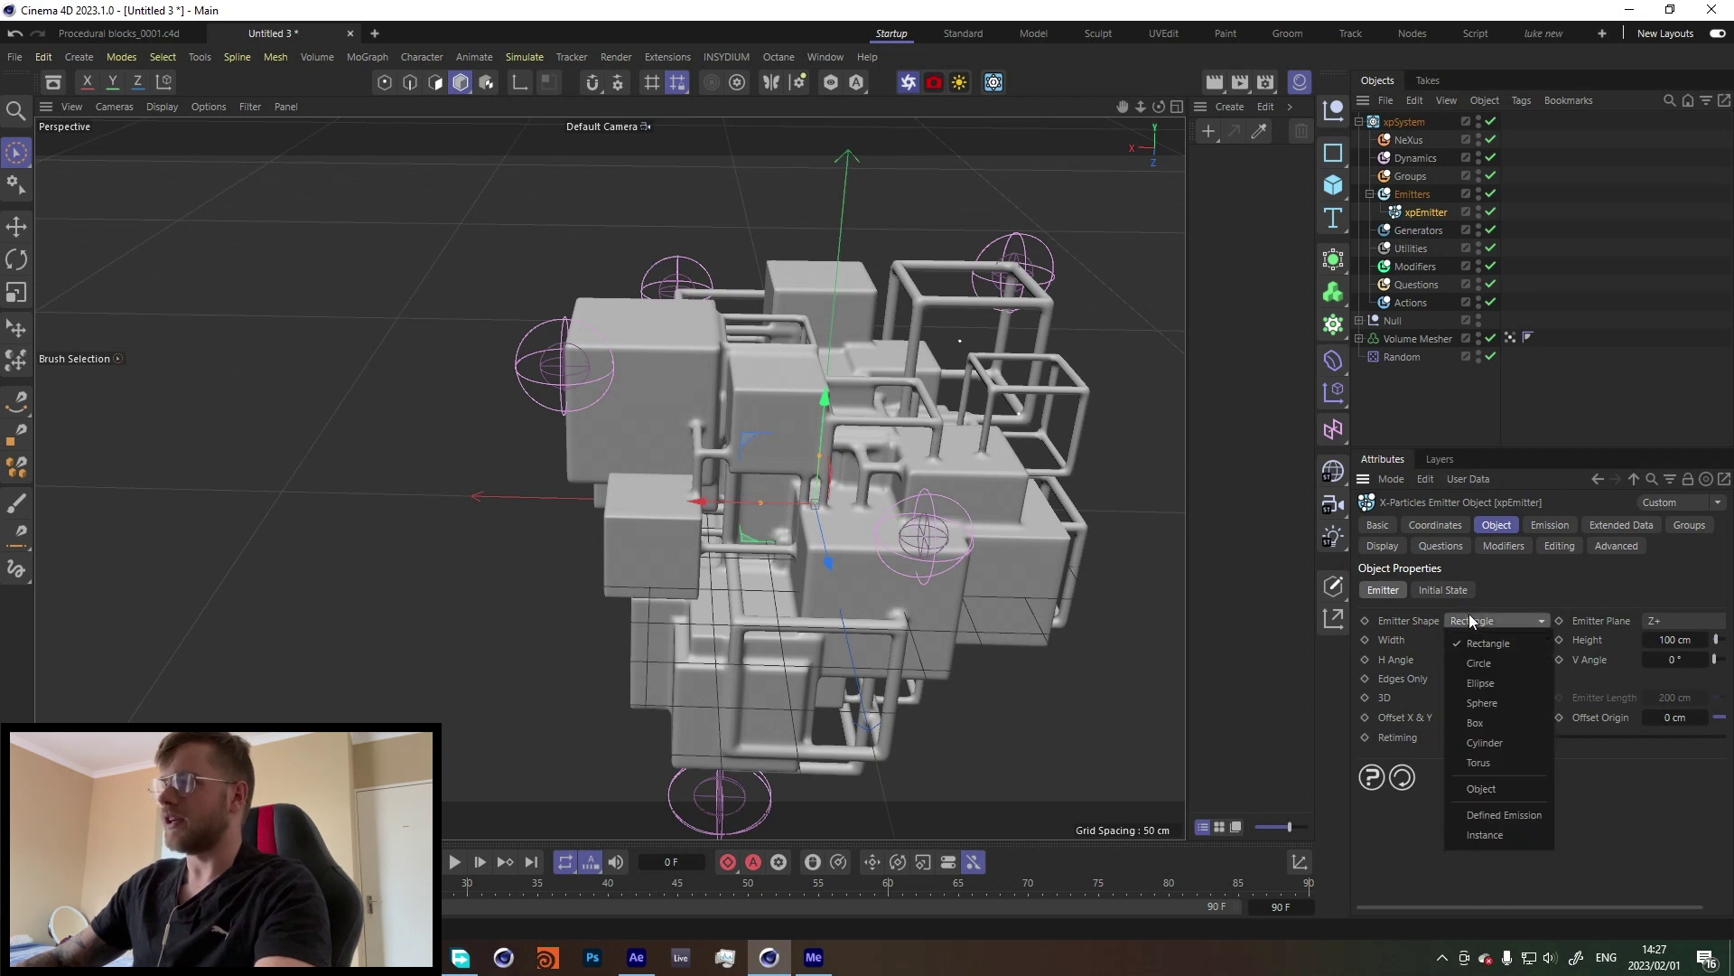
left_click(1509, 789)
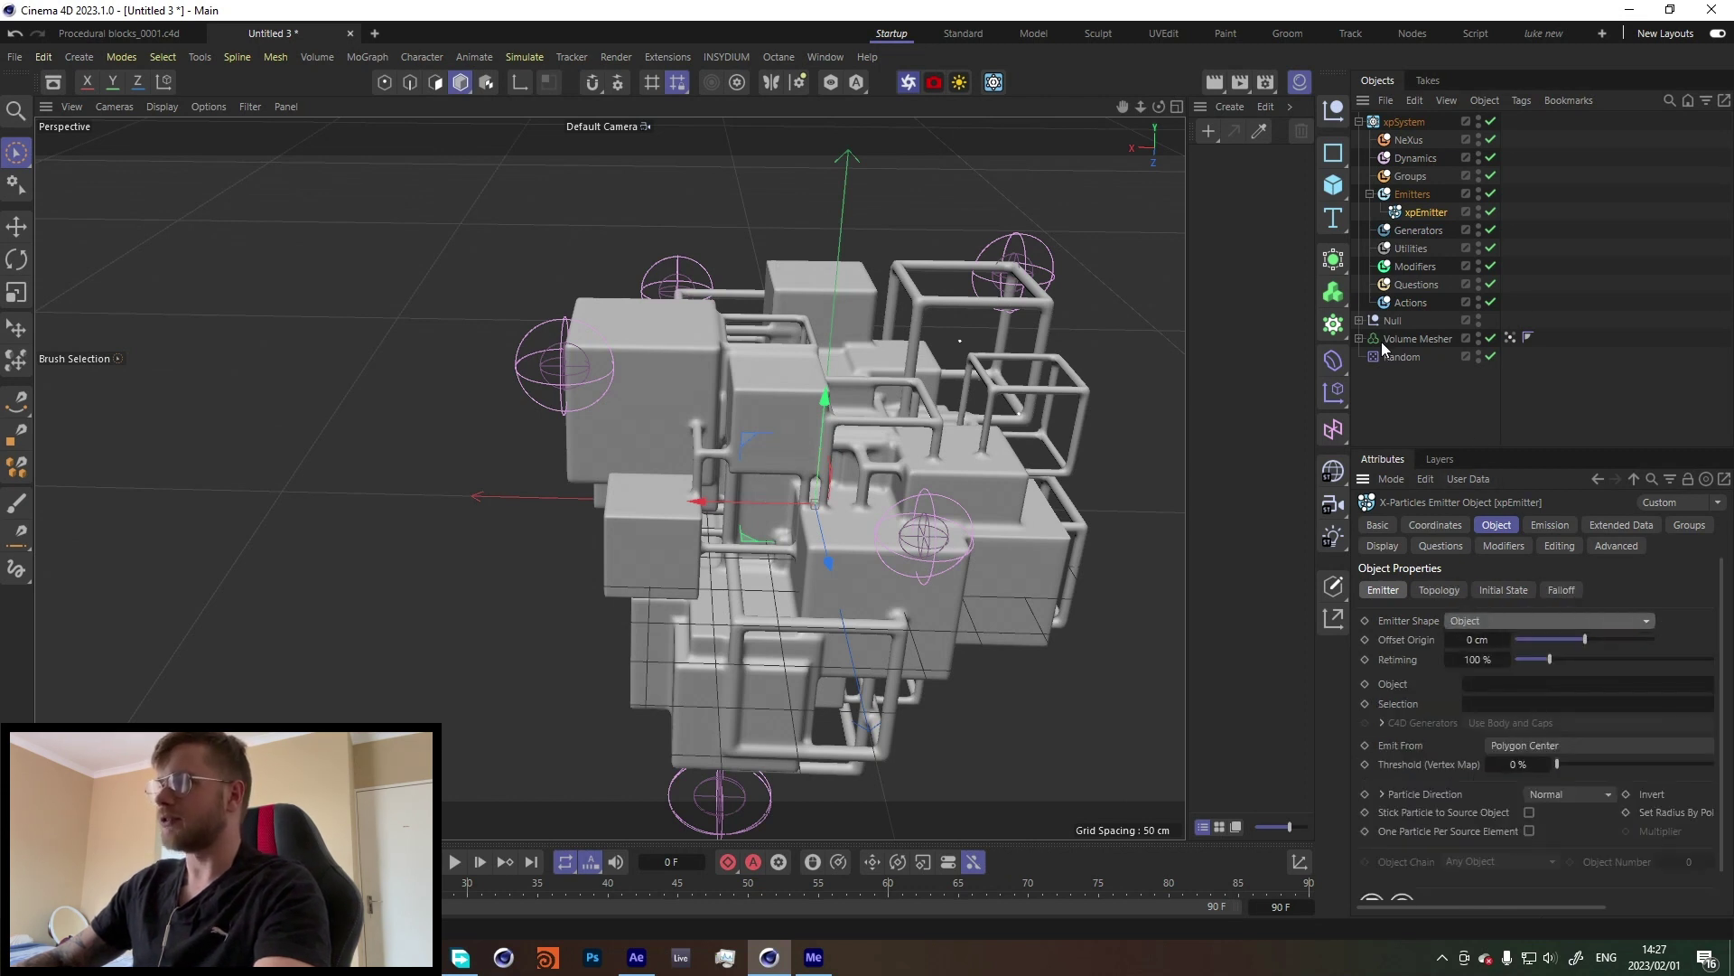
left_click_drag(1385, 338, 1482, 691)
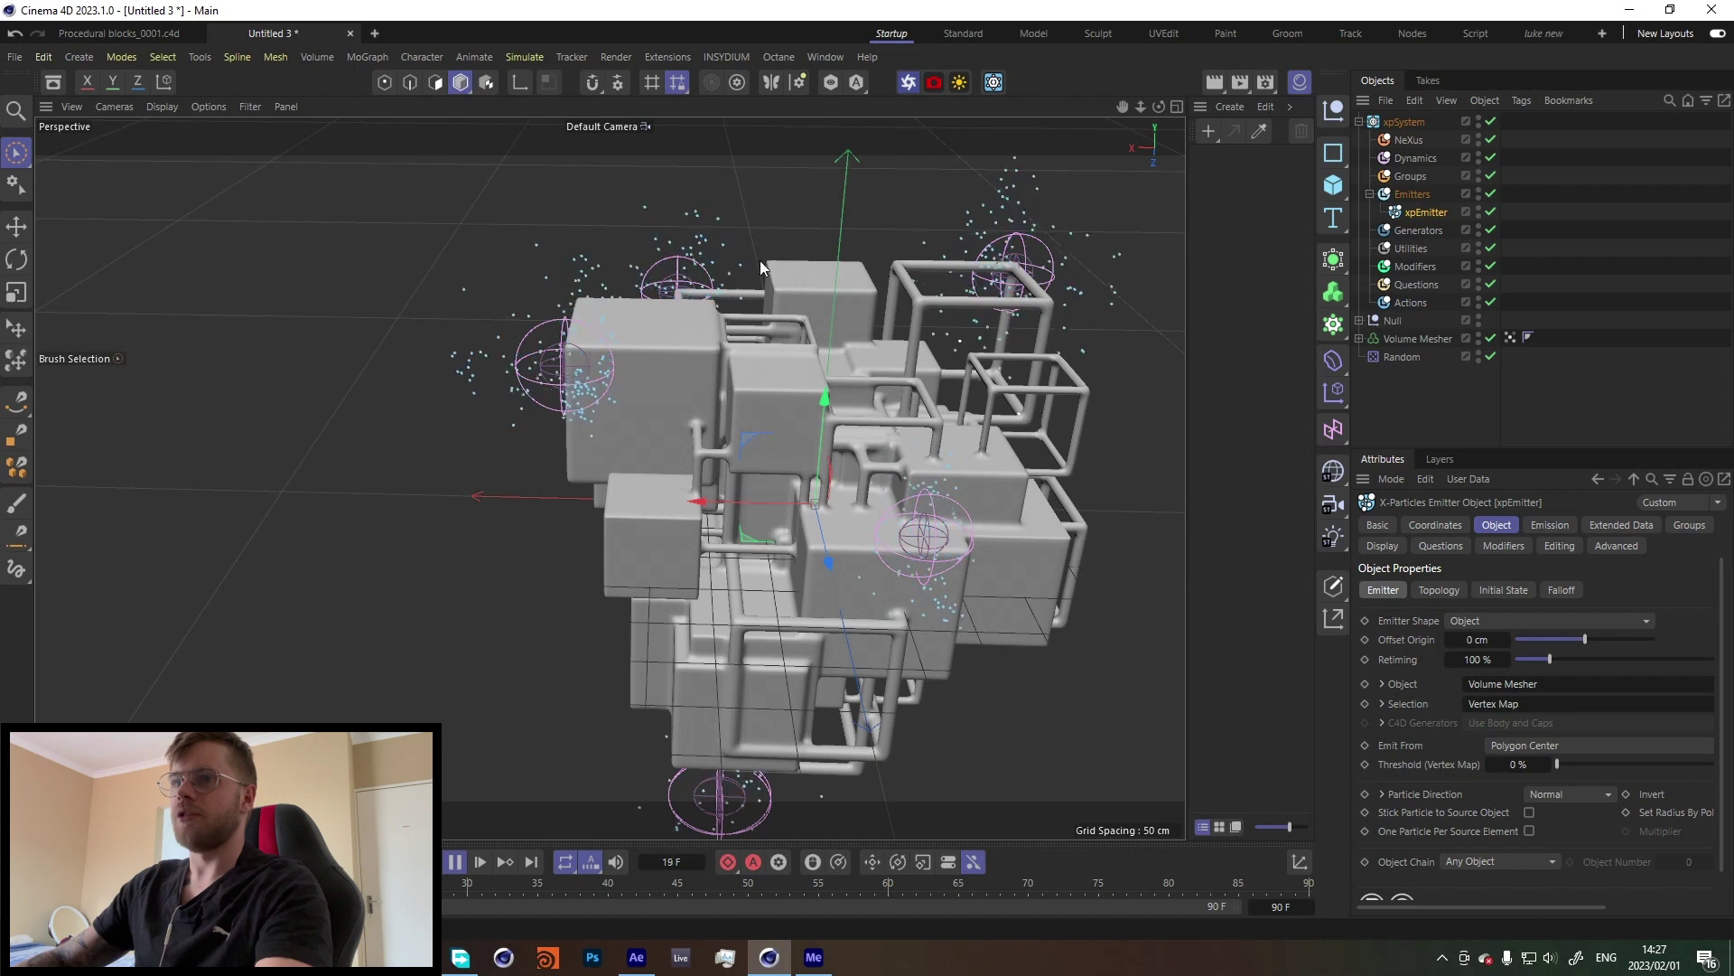
left_click(454, 861)
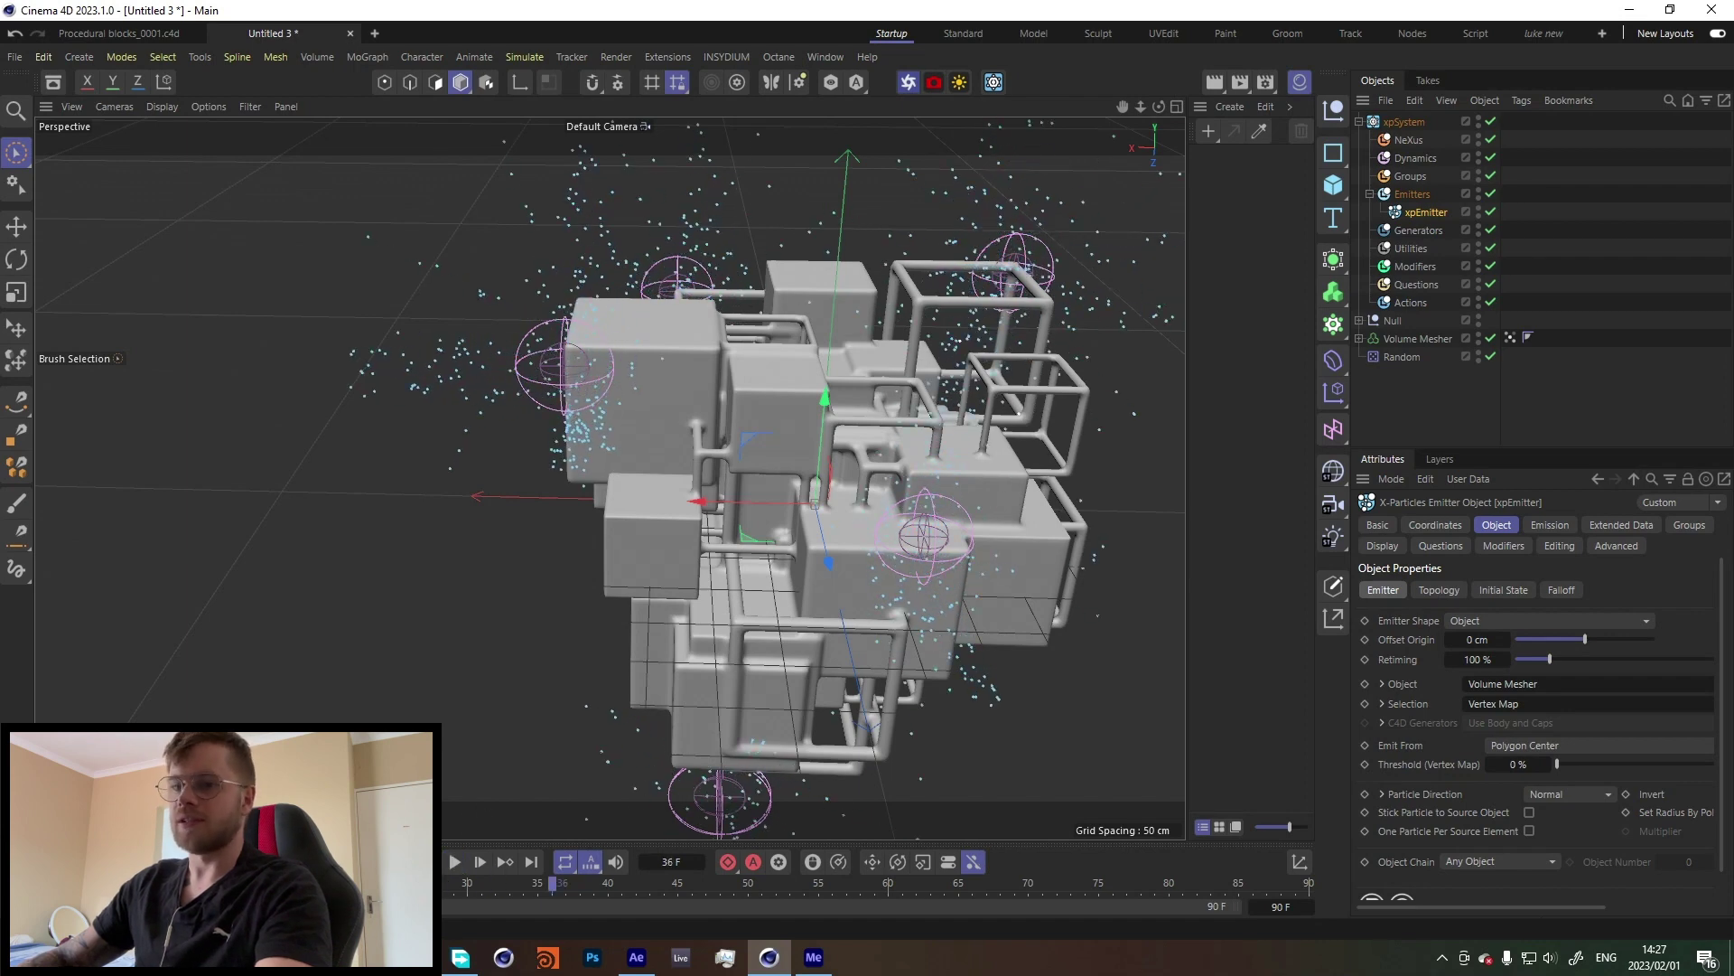
key("shift+f")
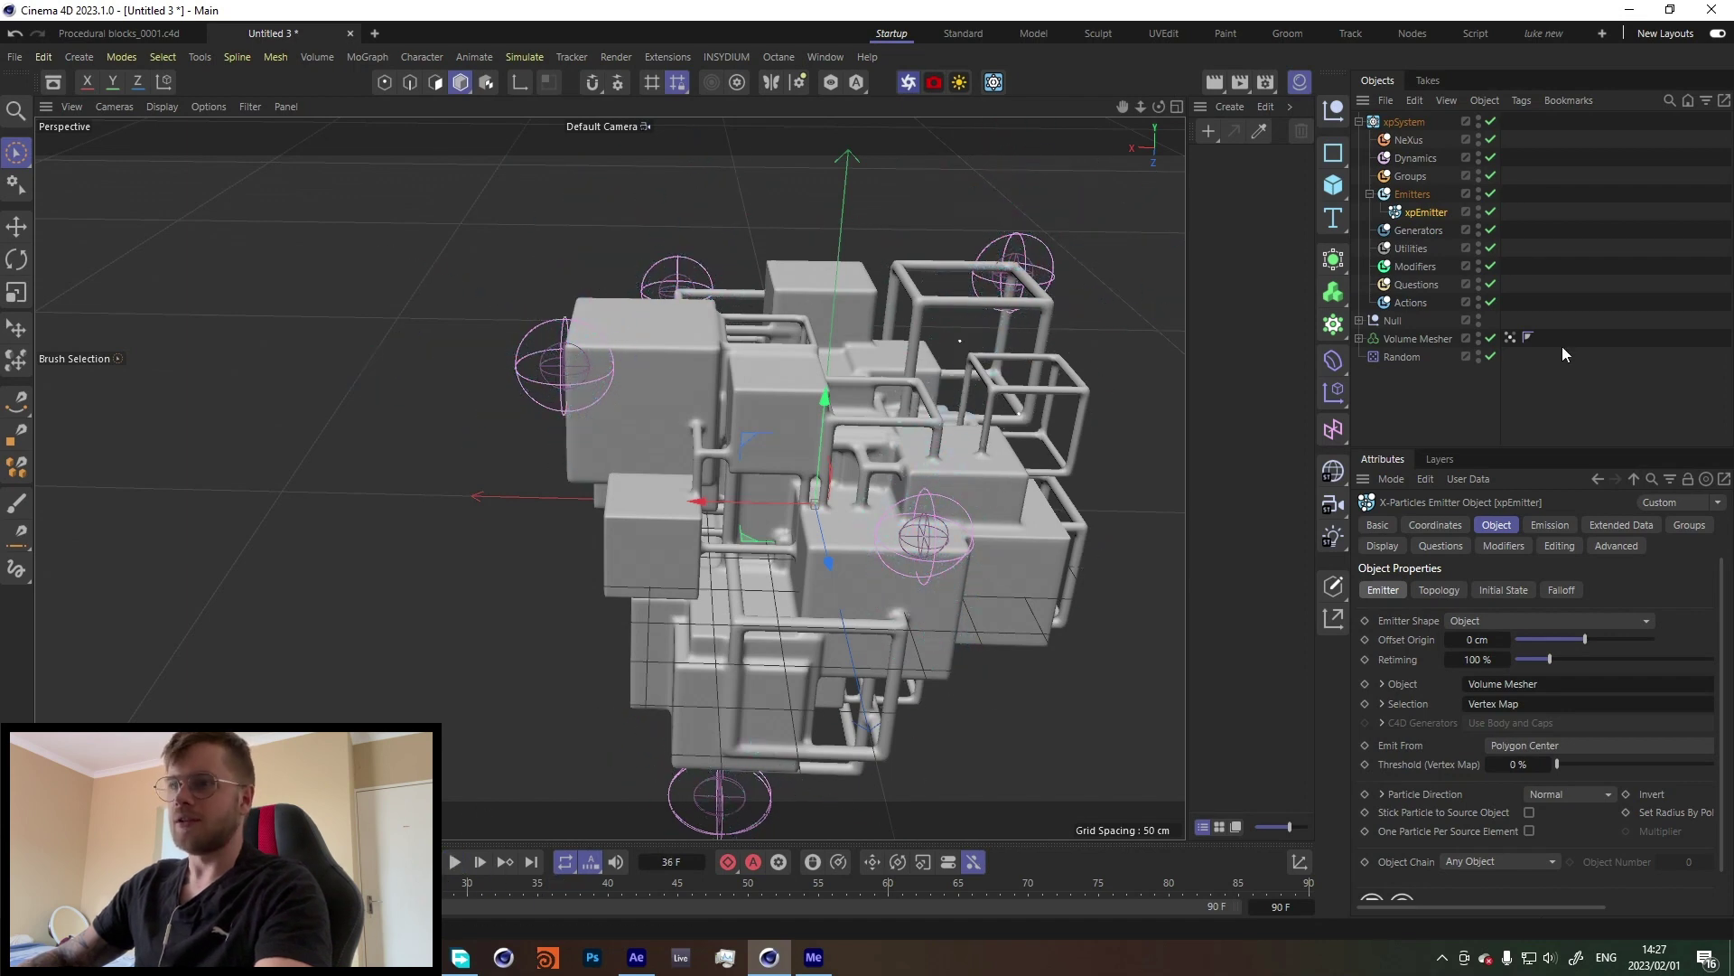
Step: Reduce the emitter's particle speed and display the particles as Spheres with the Gradient (Parameter) color mode
left_click(1543, 526)
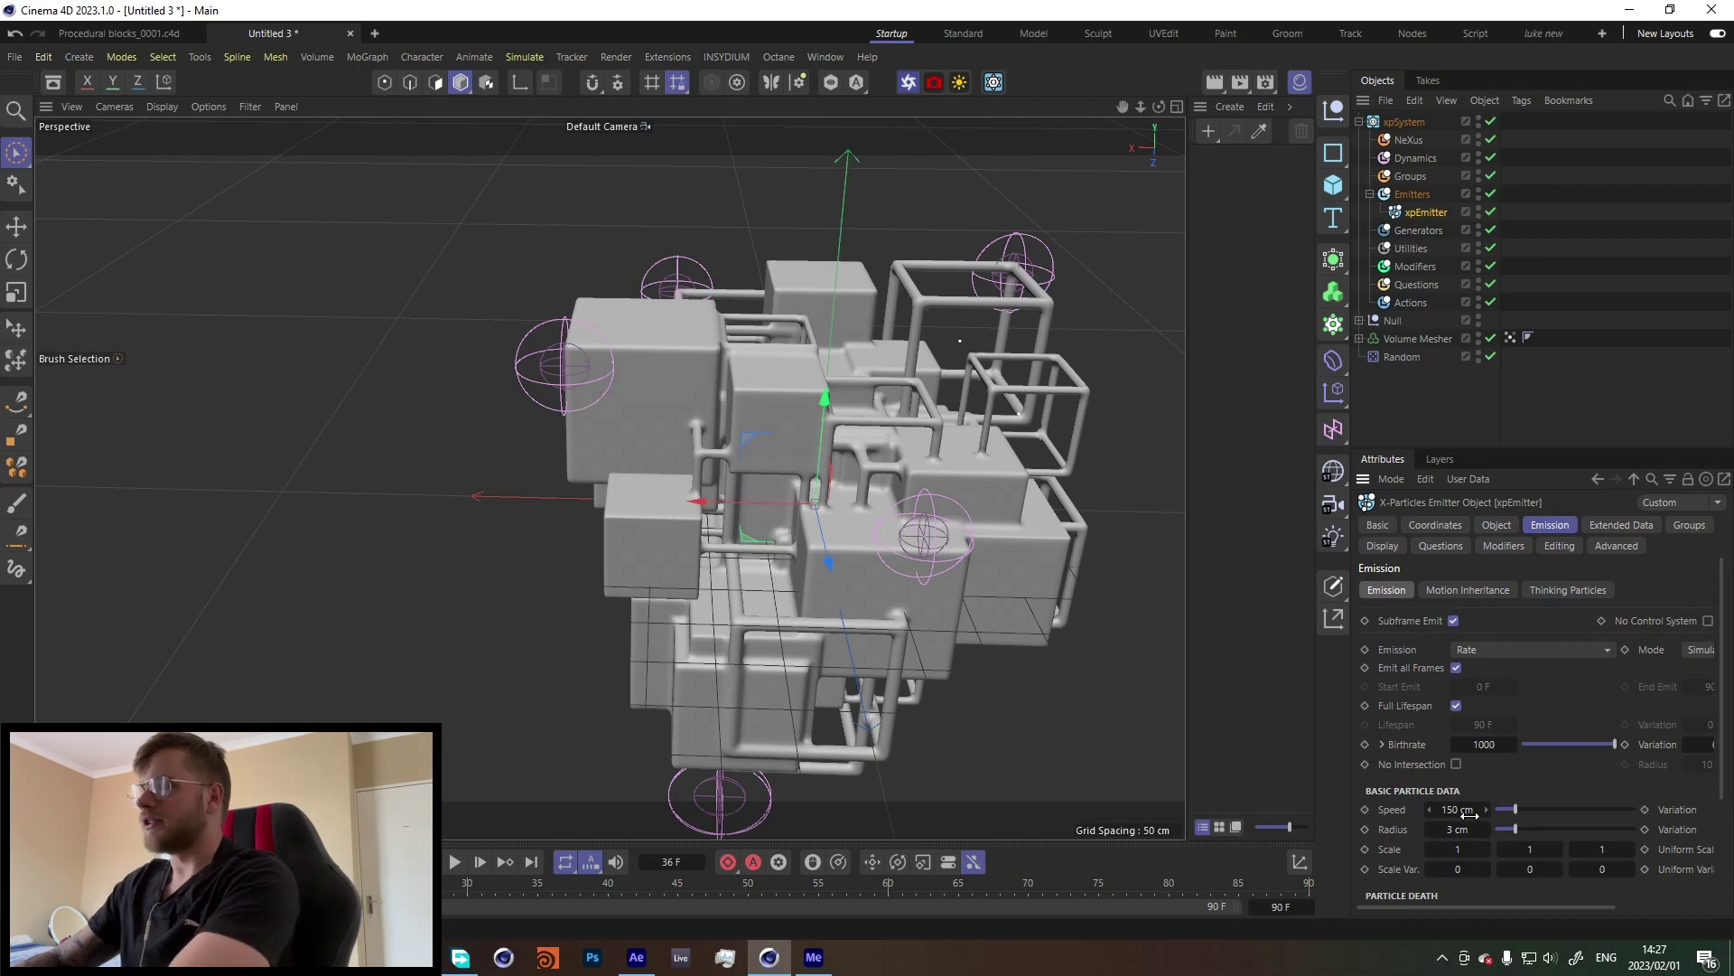
left_click(1384, 545)
scroll(1456, 827, "down", 3)
left_click(1514, 739)
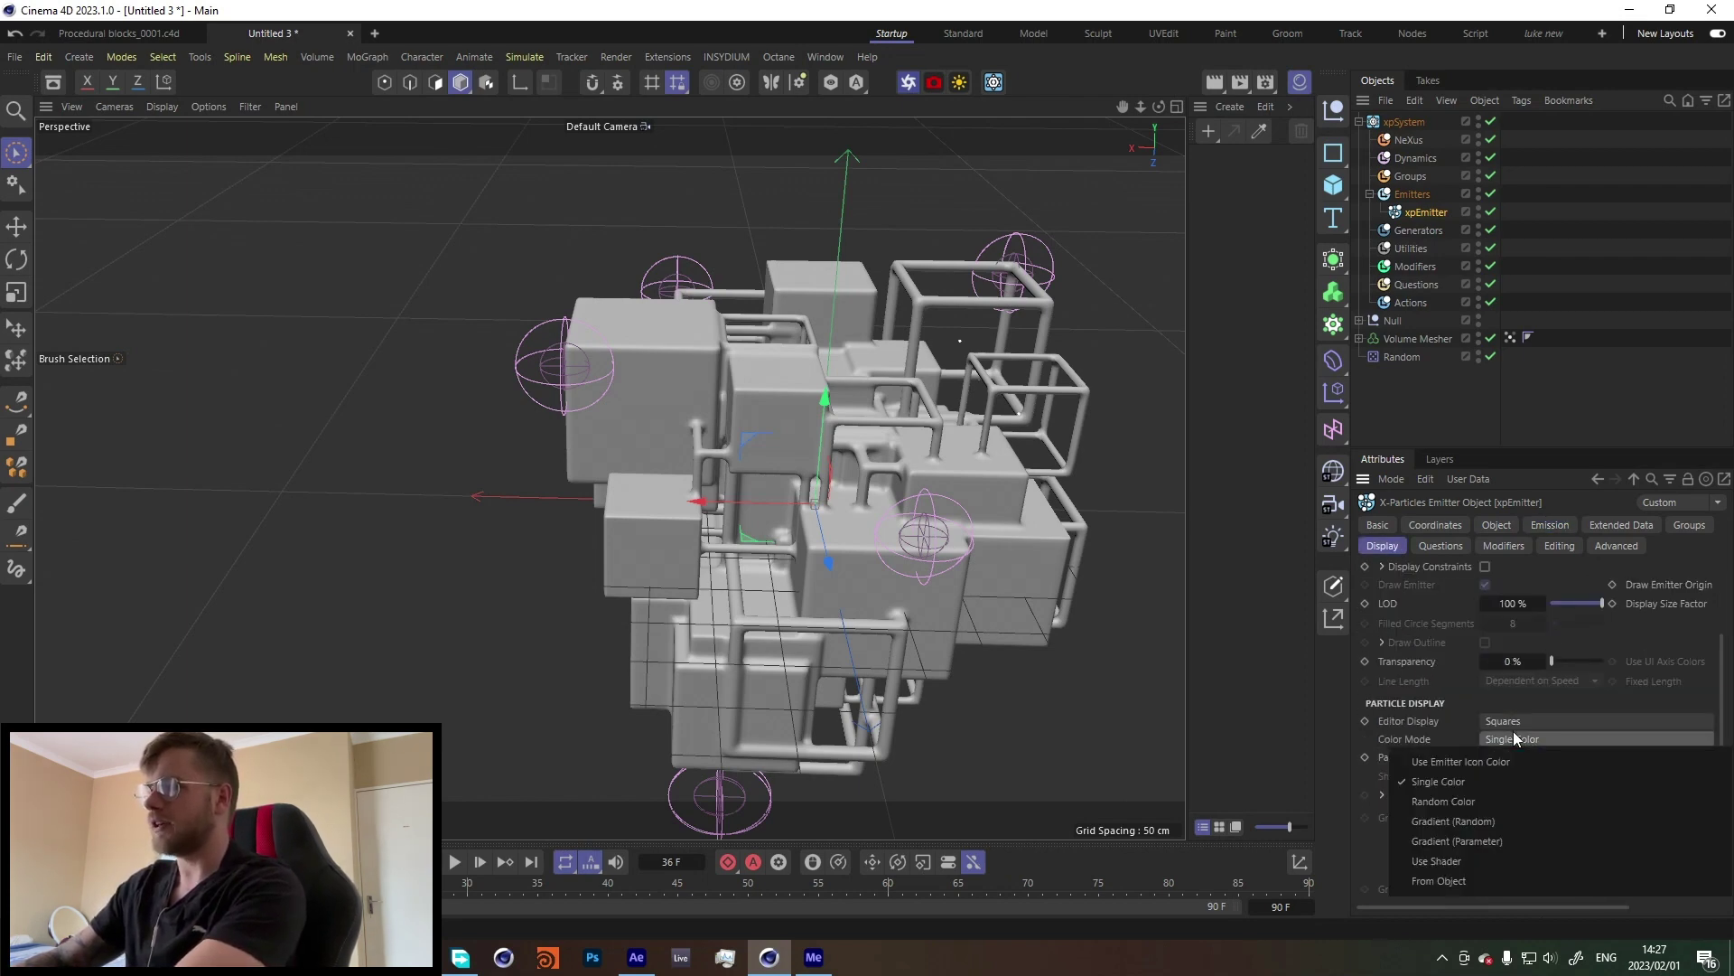
left_click(1462, 843)
left_click(1515, 721)
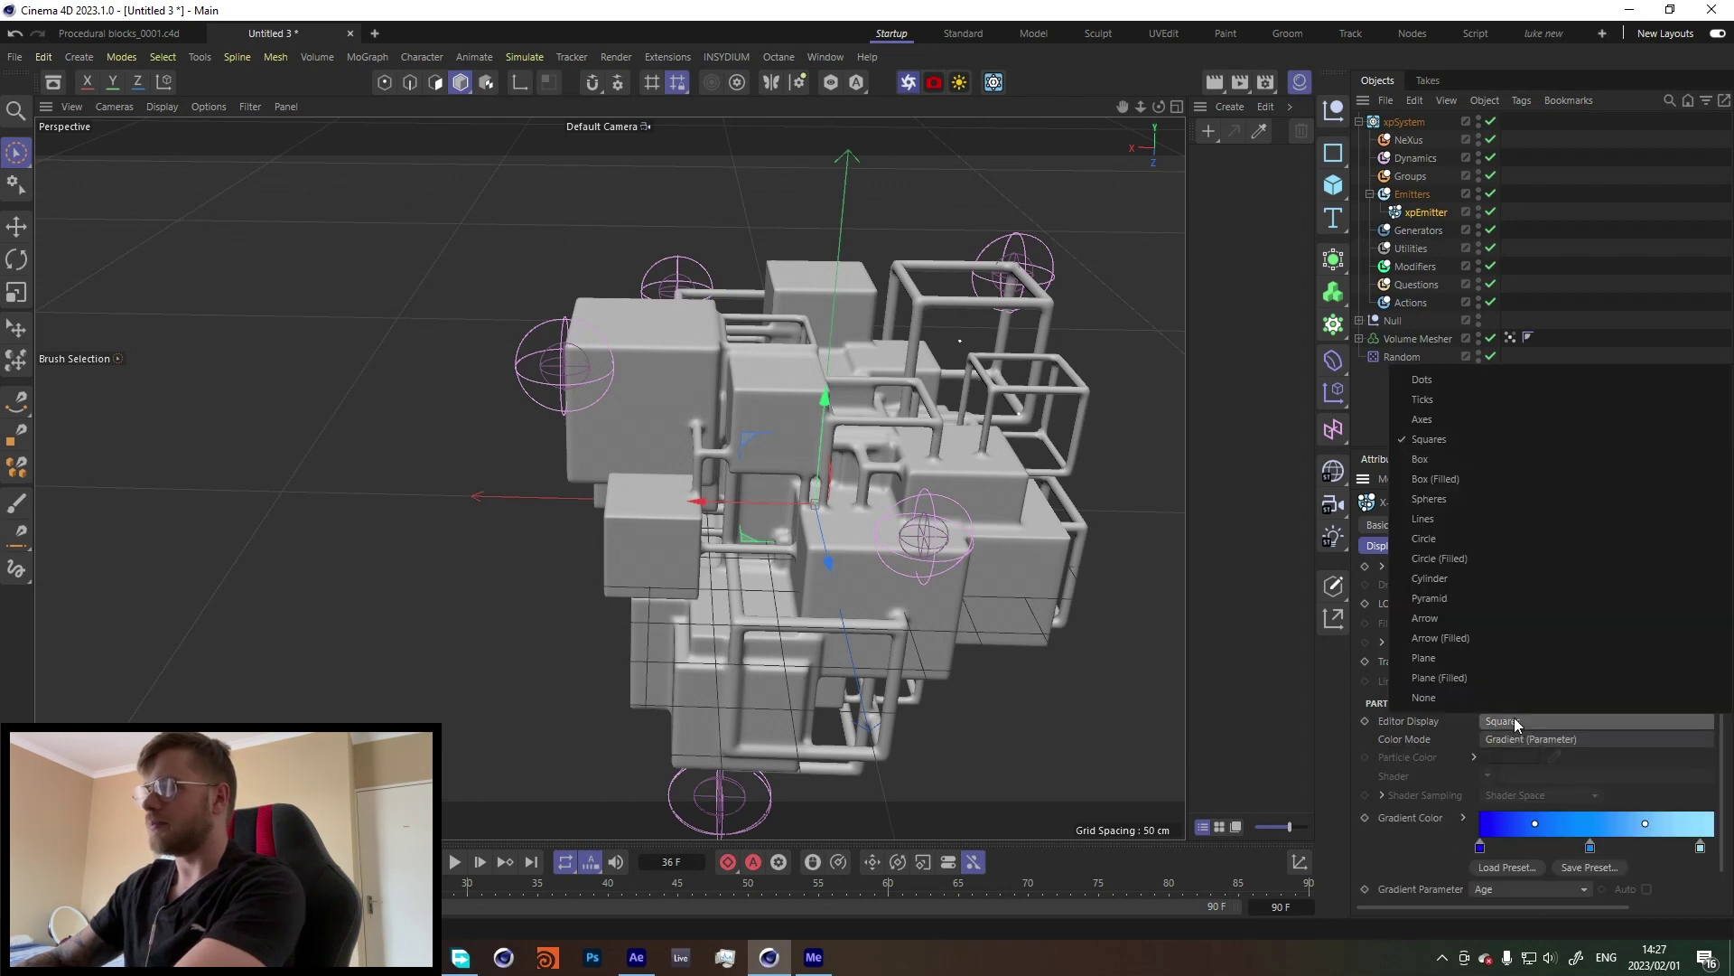
left_click(1433, 499)
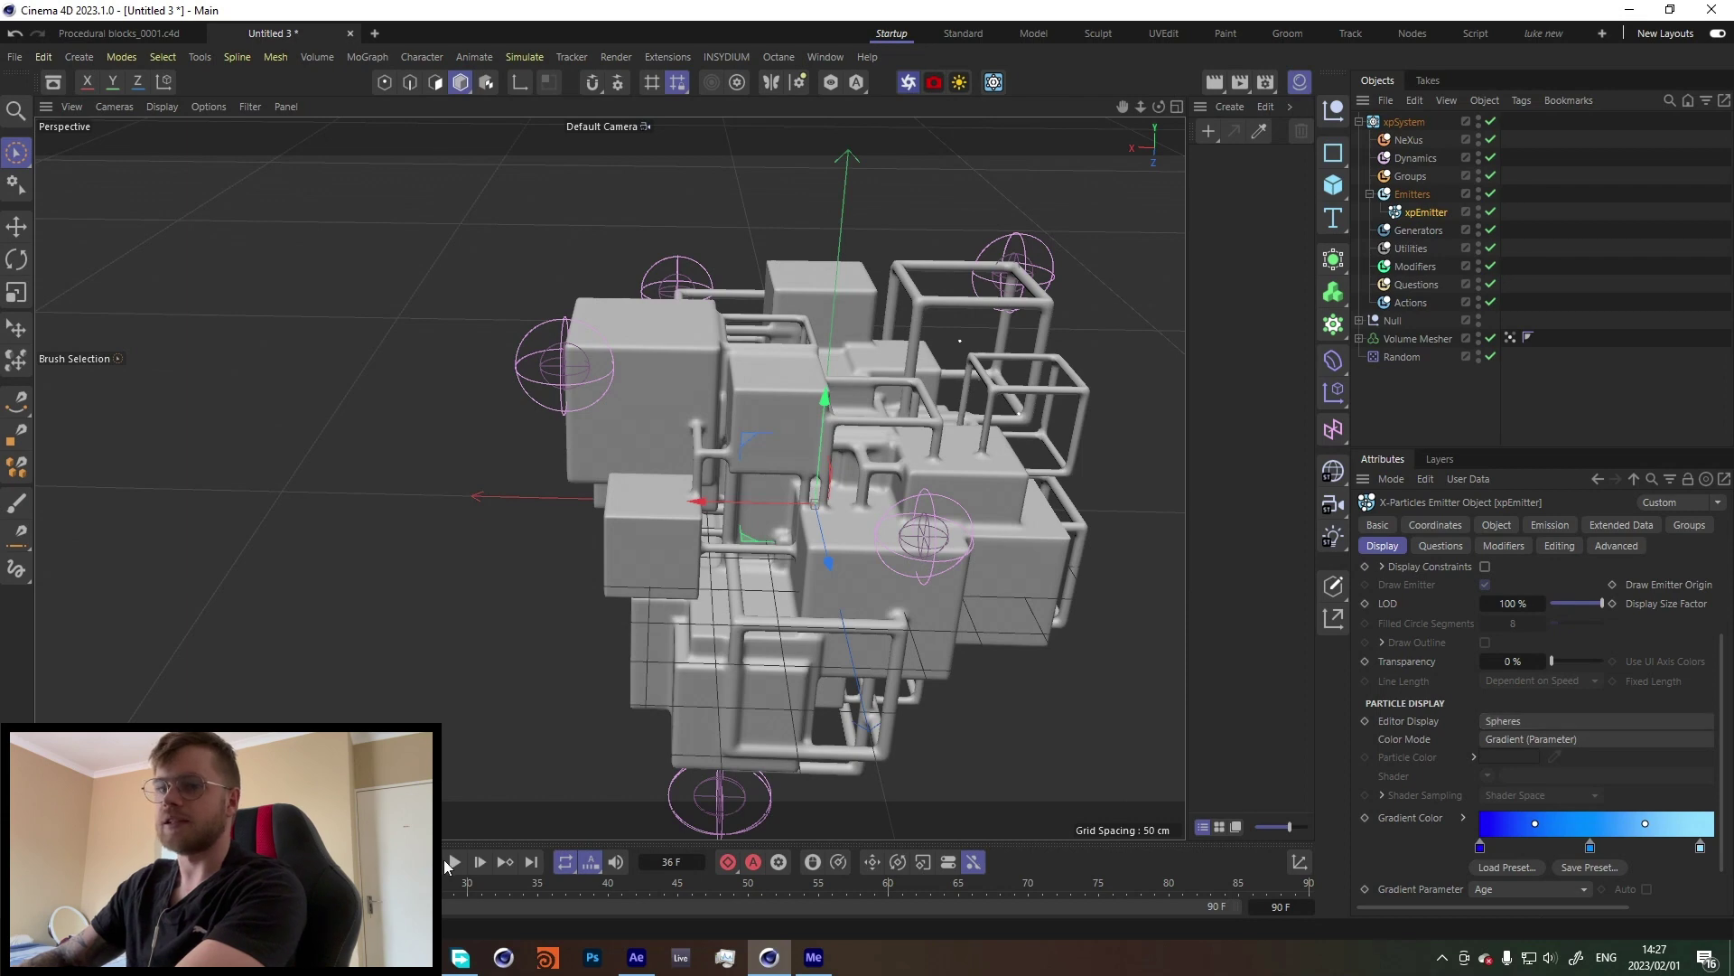
Step: Play the simulation and examine the particles' gradient coloring and the available gradient parameters
left_click(453, 863)
left_click(454, 863)
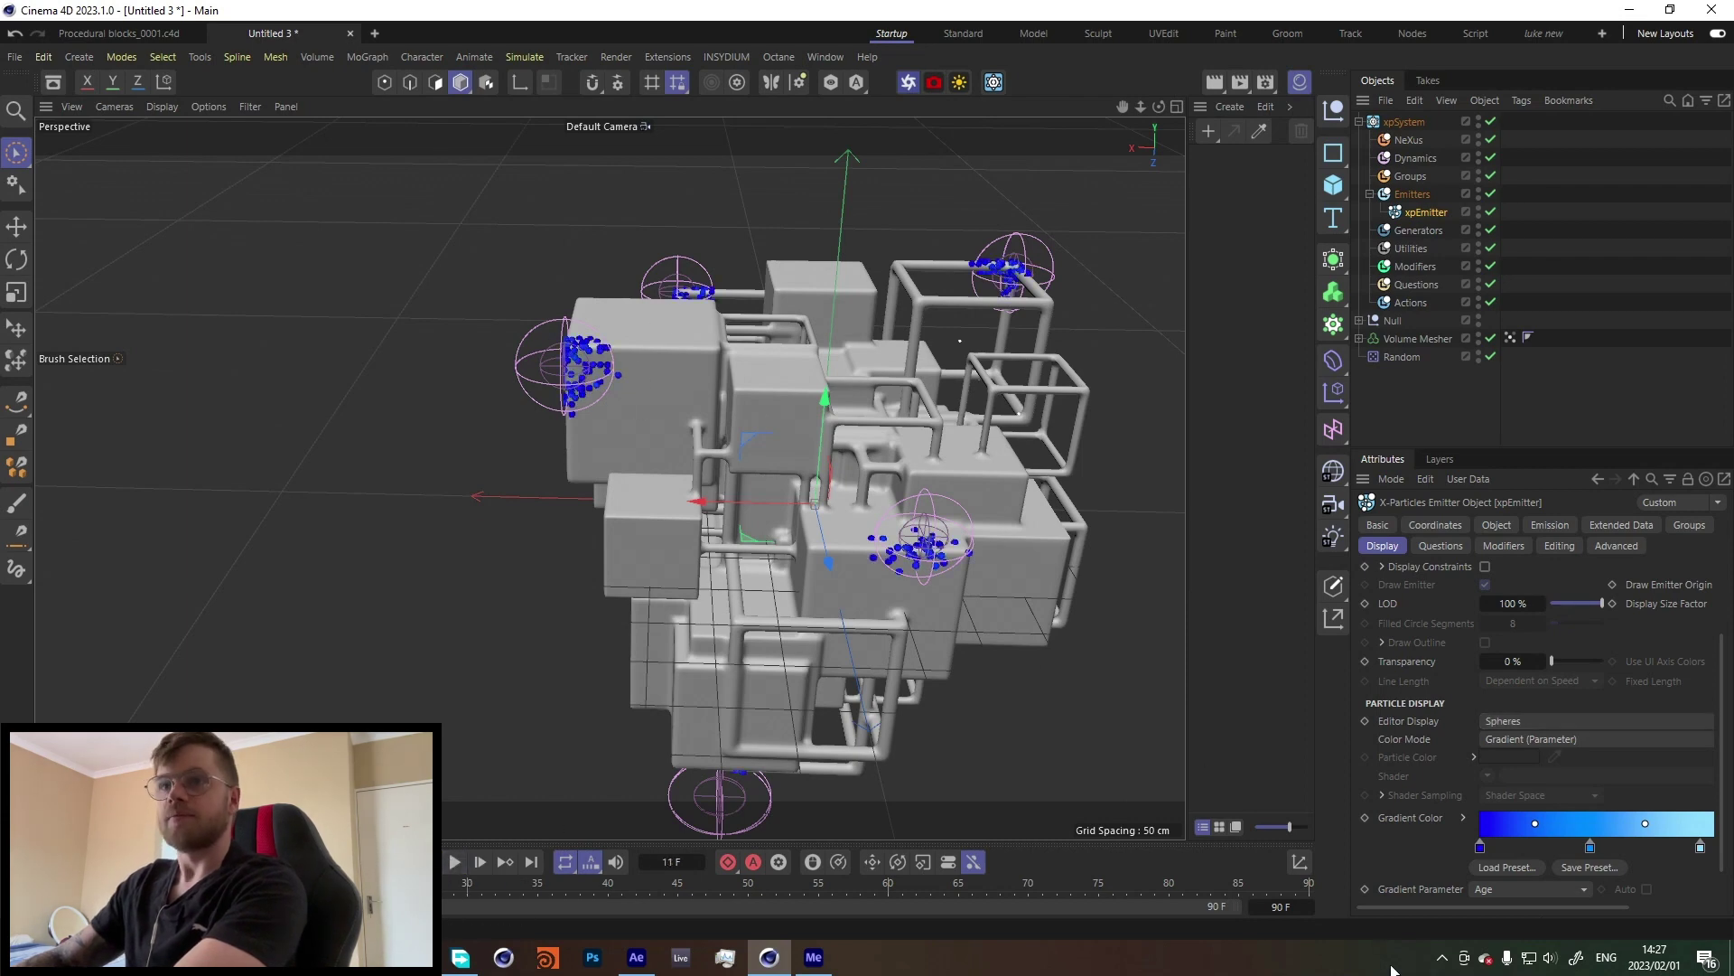
scroll(1411, 869, "down", 1)
left_click(1507, 851)
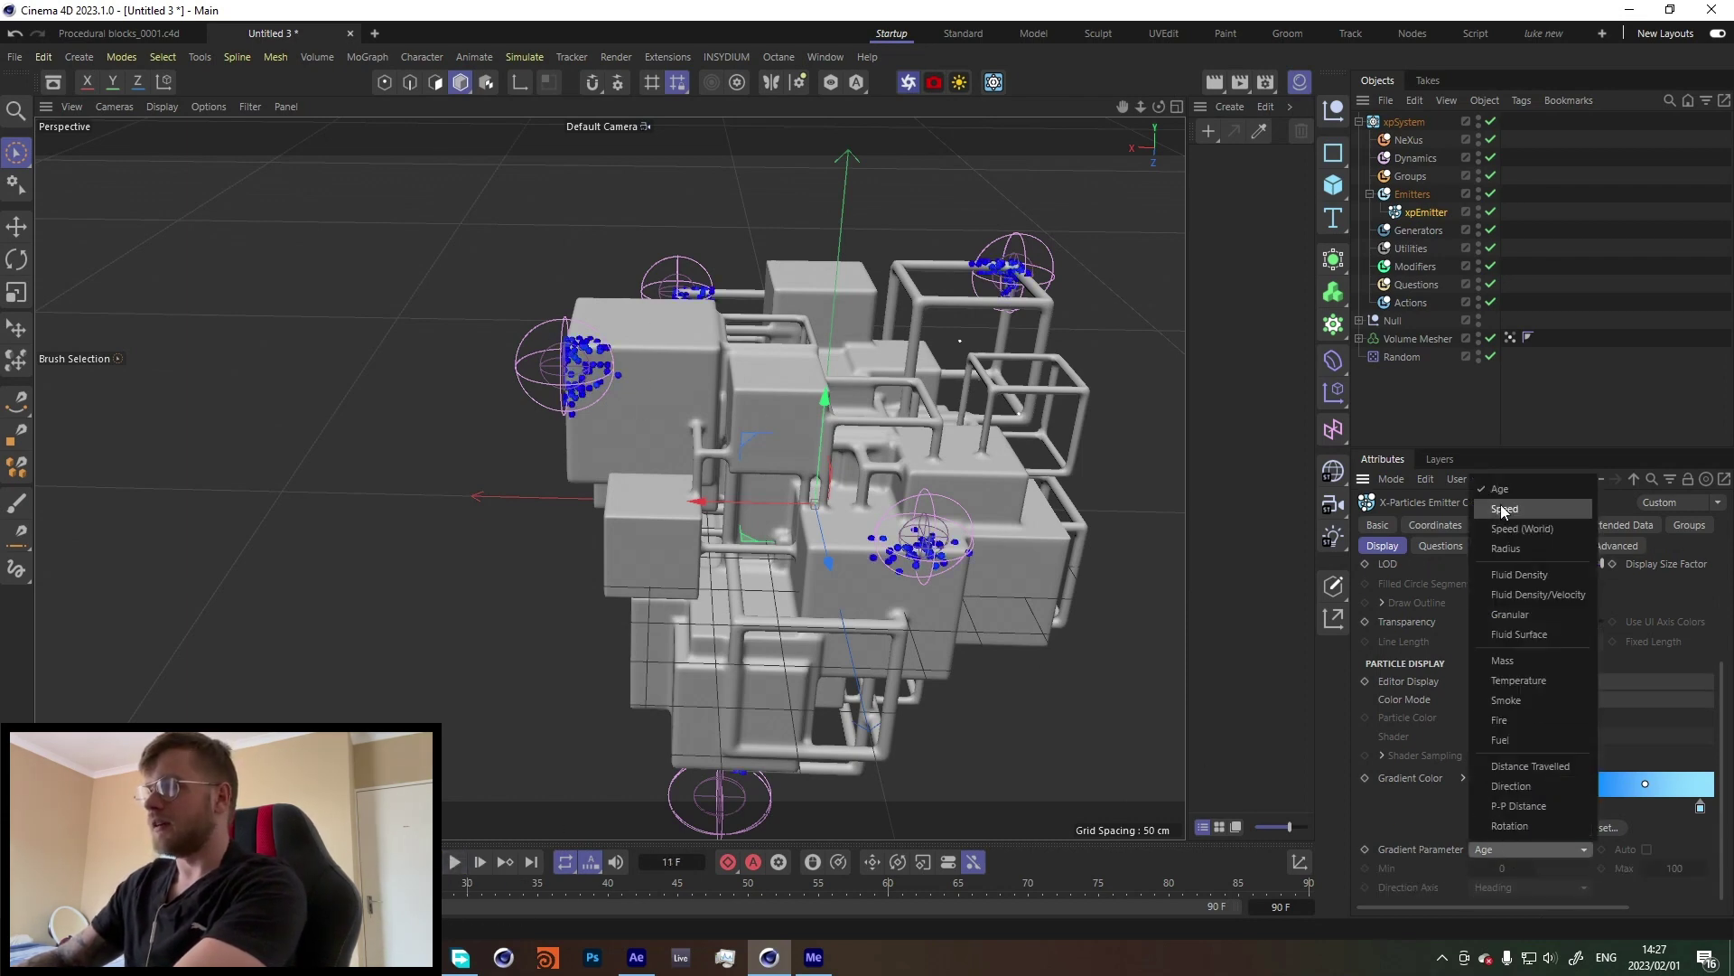
left_click(1390, 831)
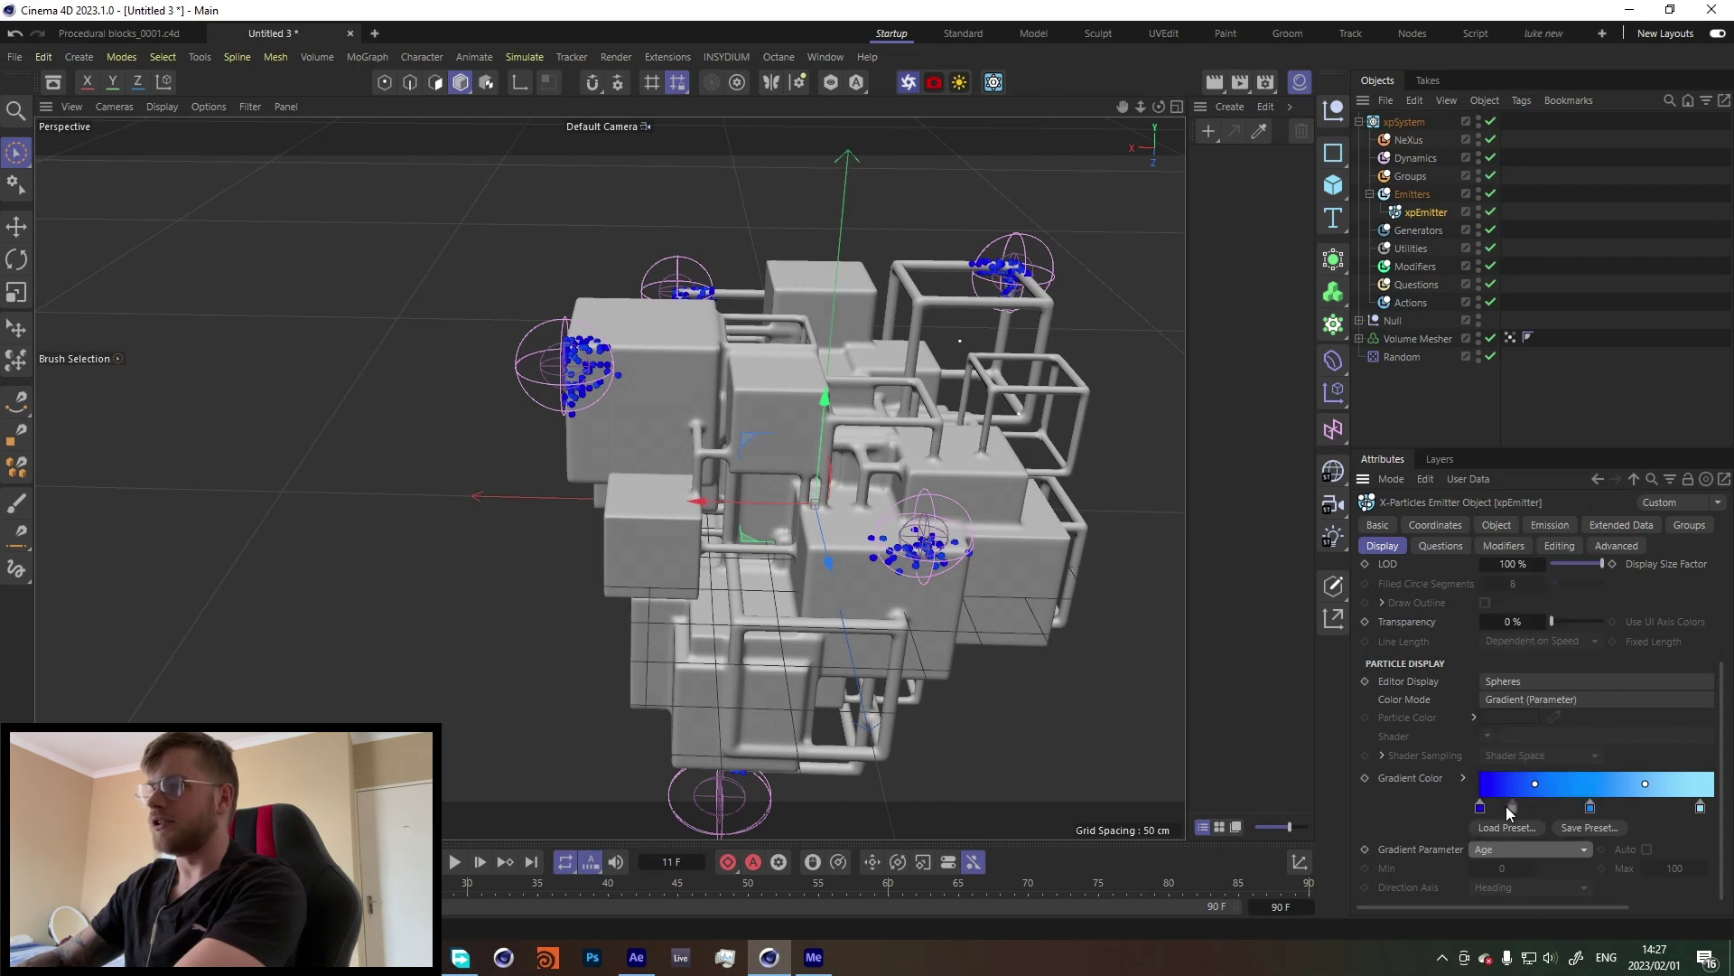
middle_click_drag(690, 383, 818, 417, "alt")
key("F8")
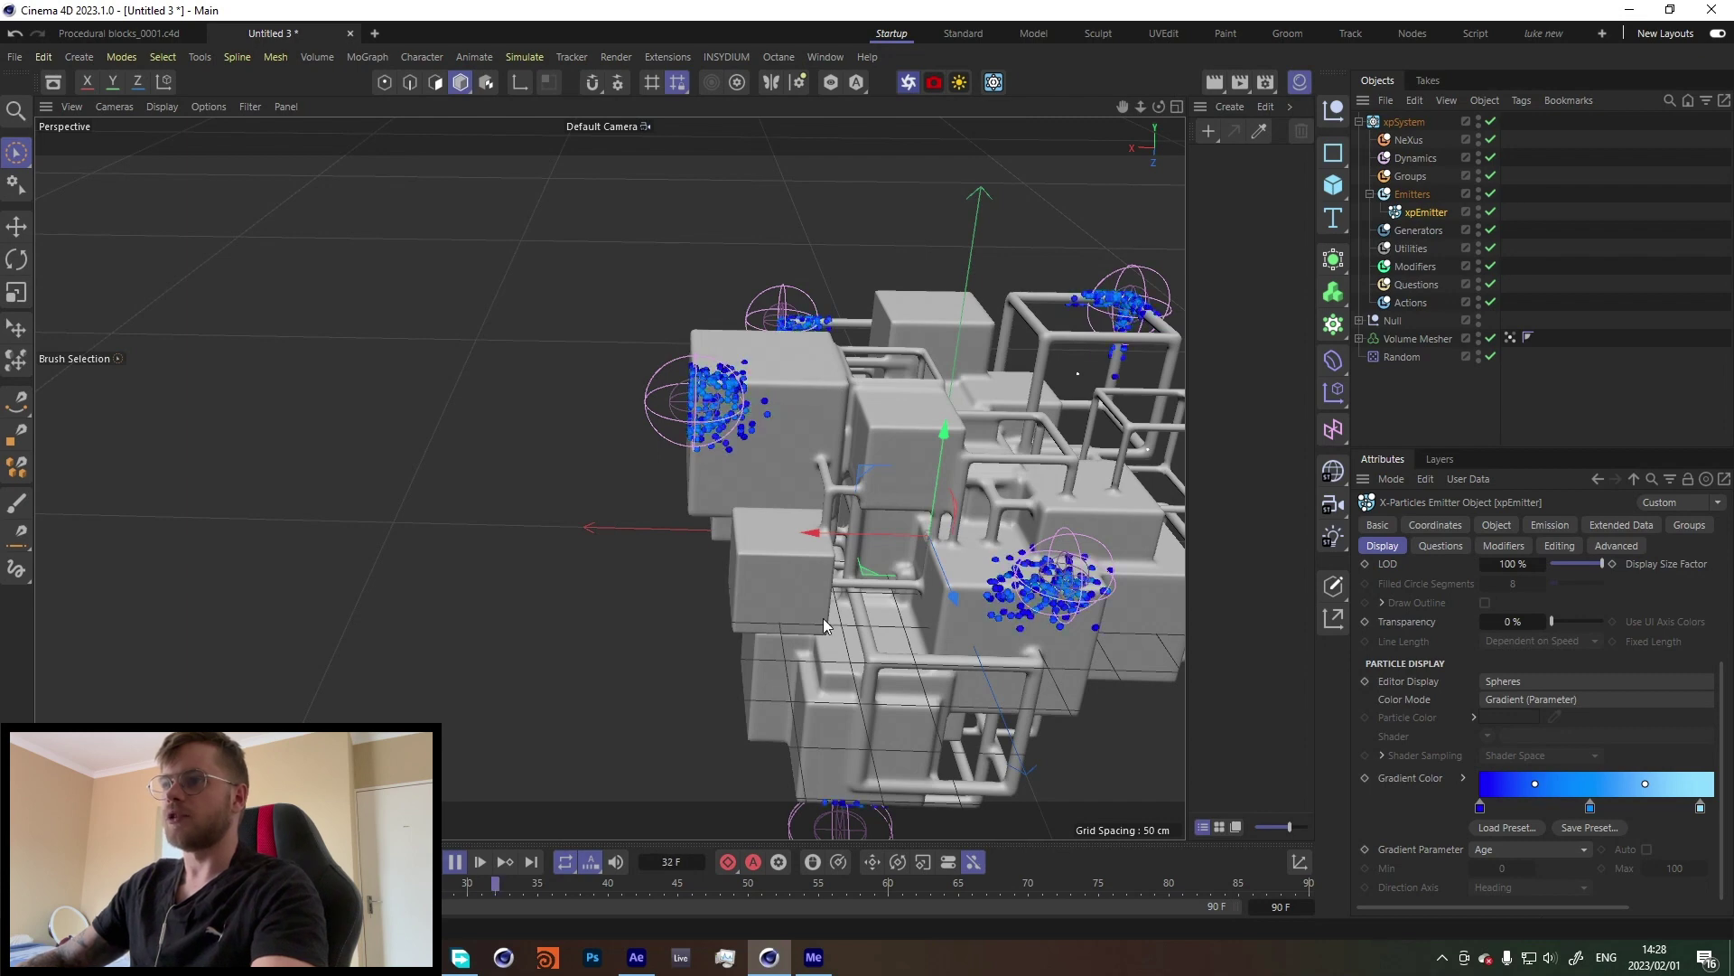
key("F8")
Step: Add an xpScale modifier to the X-Particles system's Modifiers folder
left_click(1438, 267)
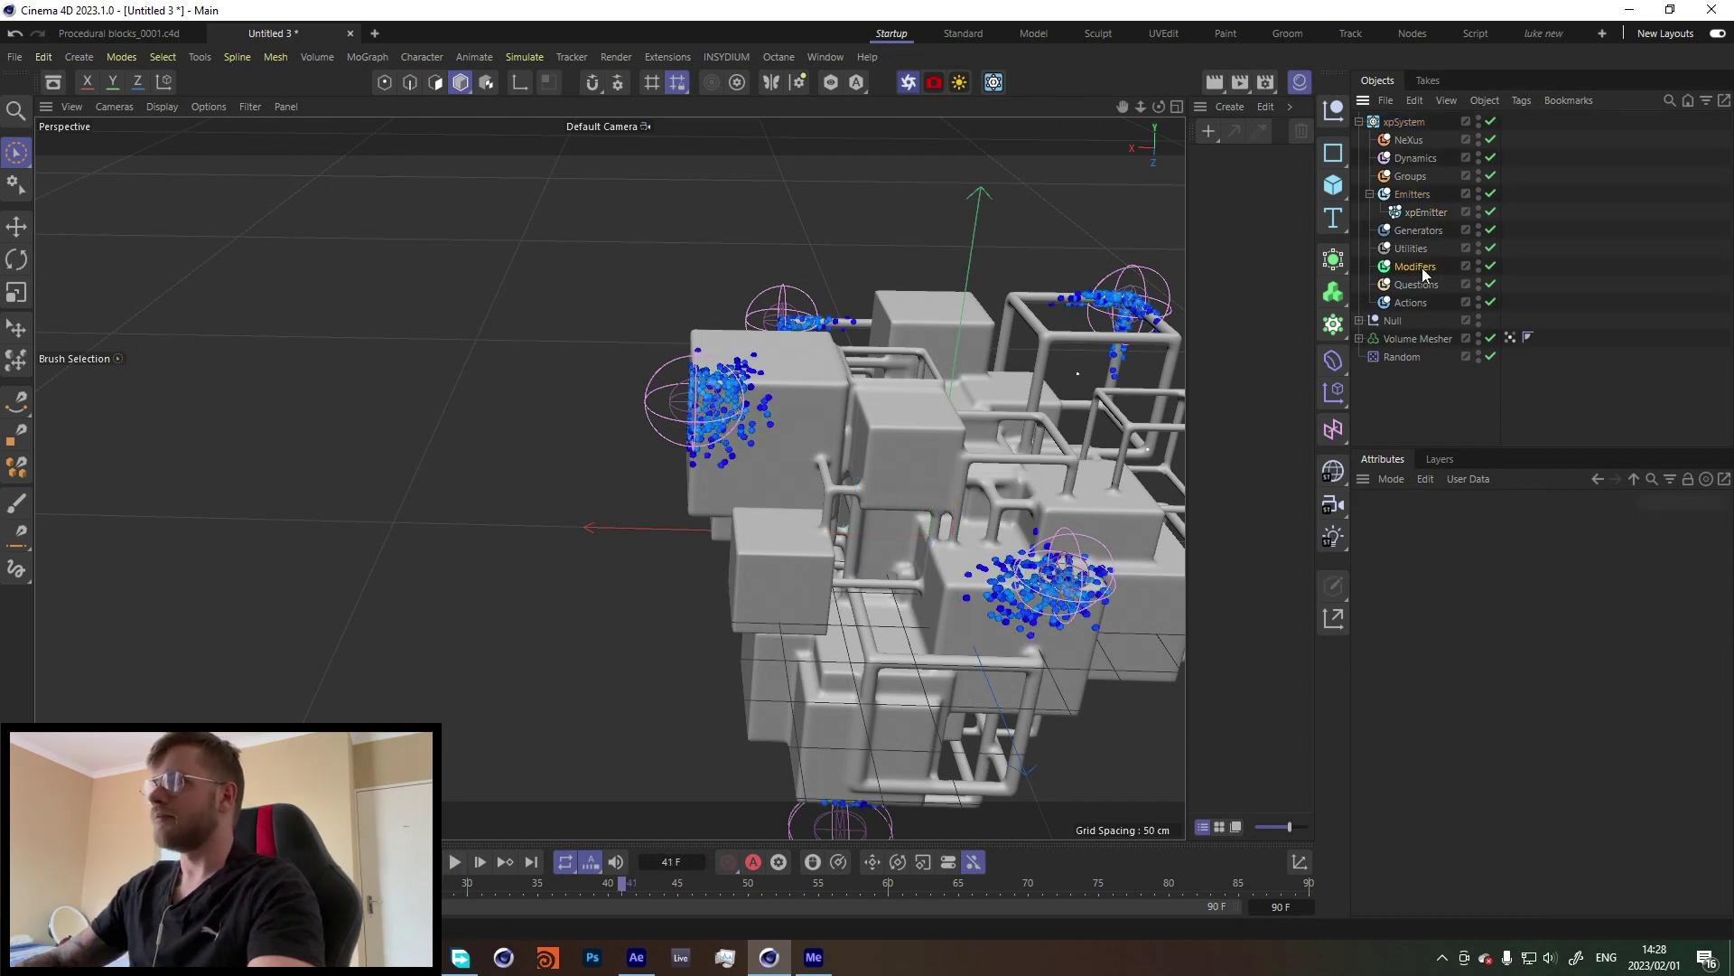
left_click(1599, 624)
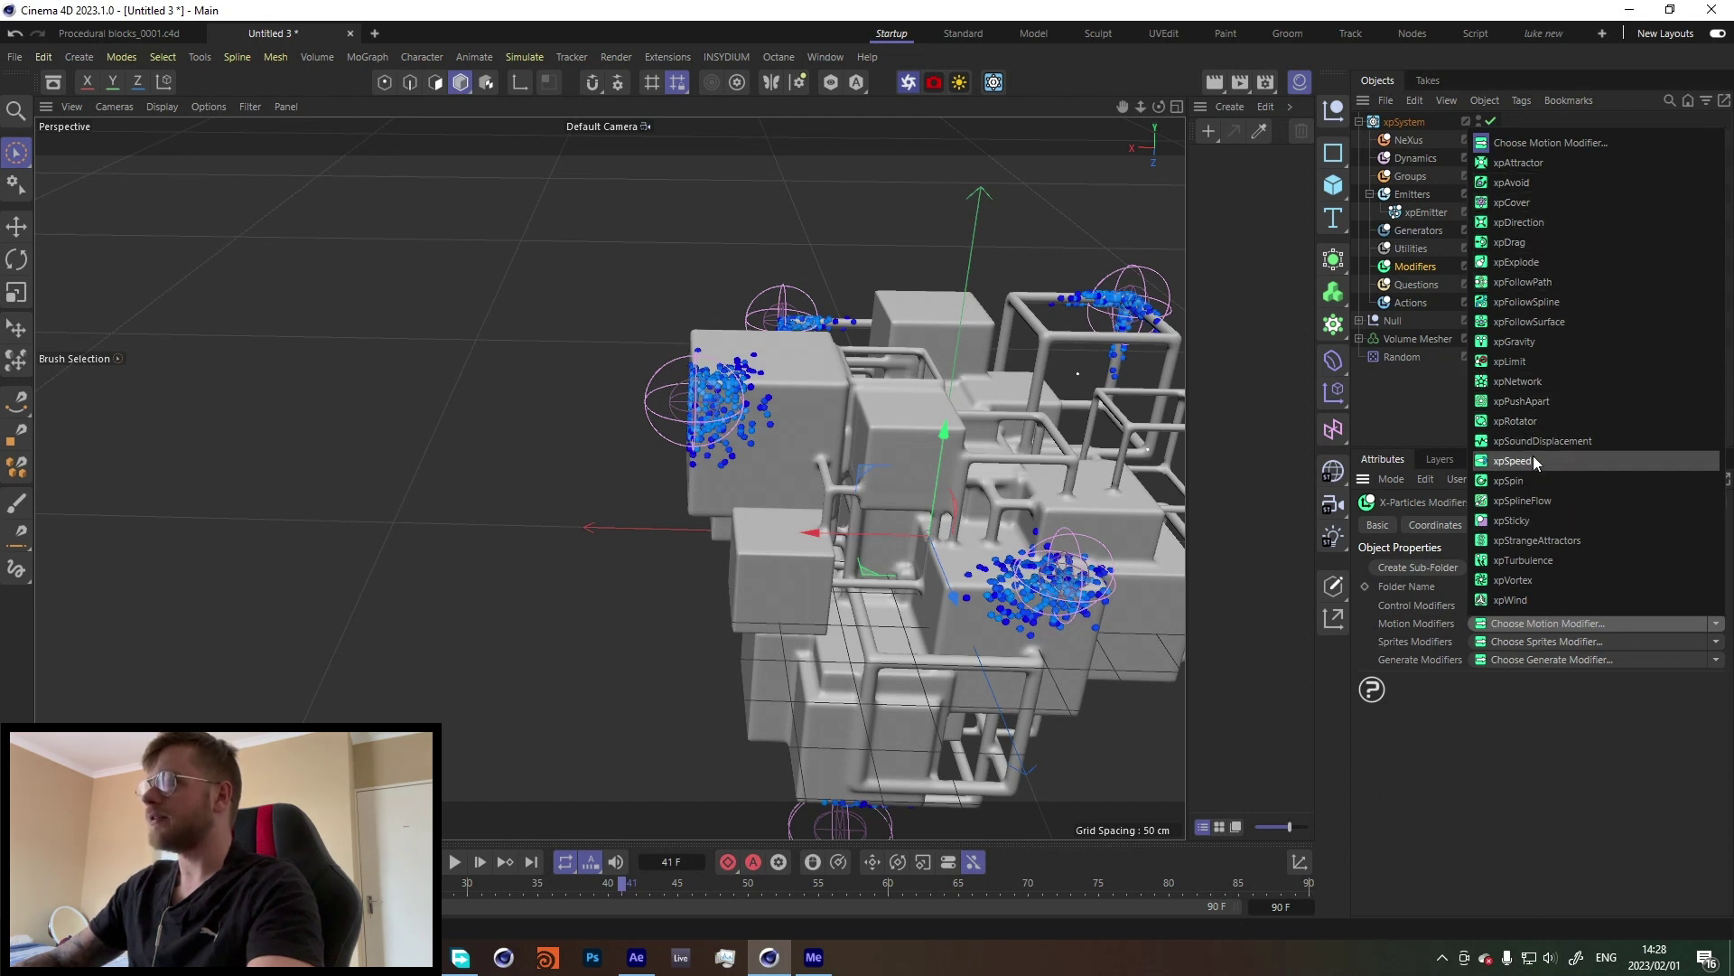
left_click(1604, 741)
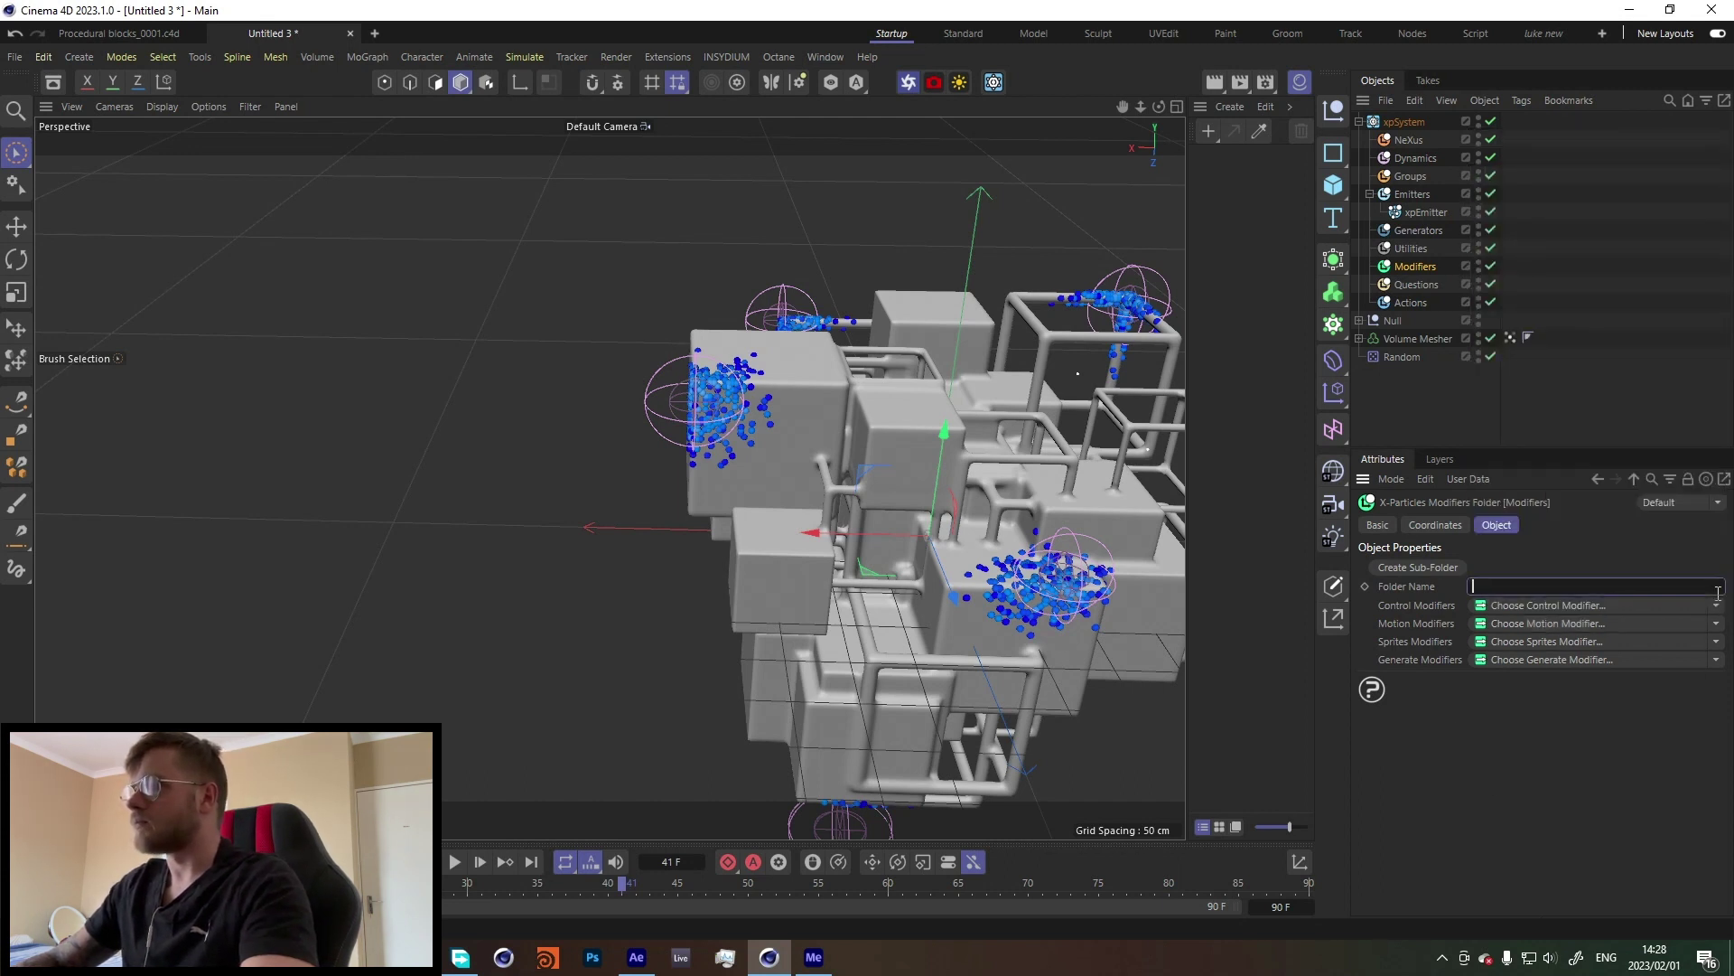
left_click(1595, 606)
left_click(1511, 462)
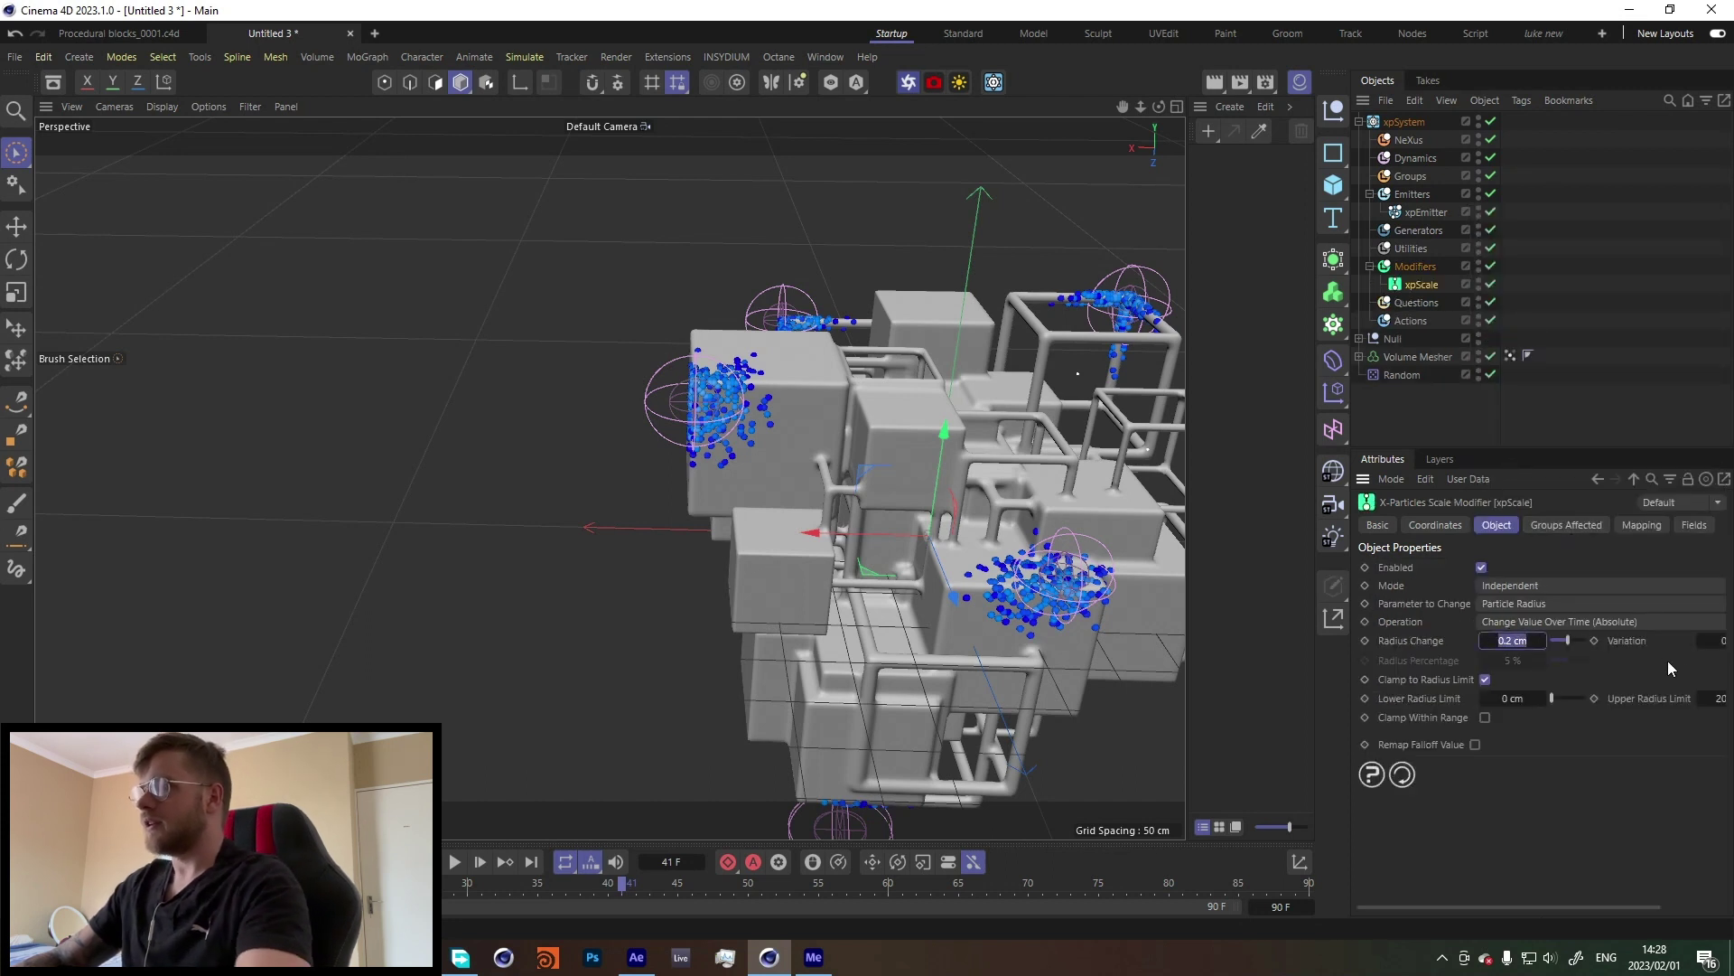
key("BackSpace")
Step: Add a mapping to xpScale that drives Radius Change by Age, and lower the end of its mapping curve
left_click(1635, 526)
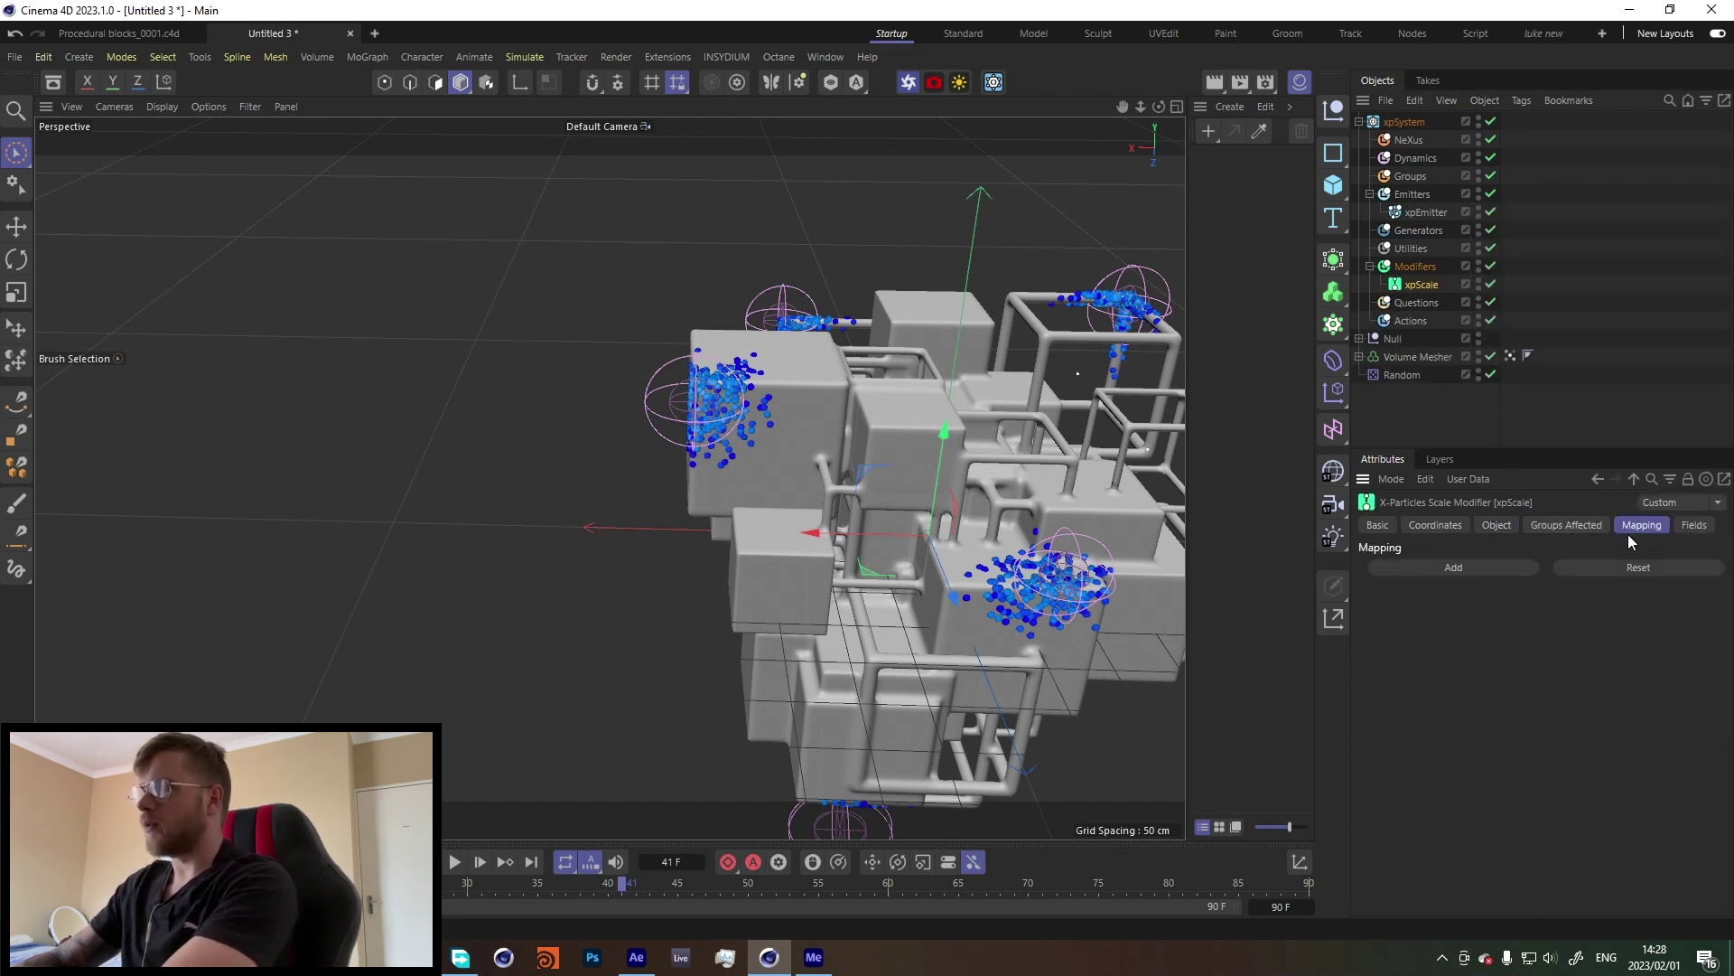
left_click(1452, 568)
left_click(1482, 654)
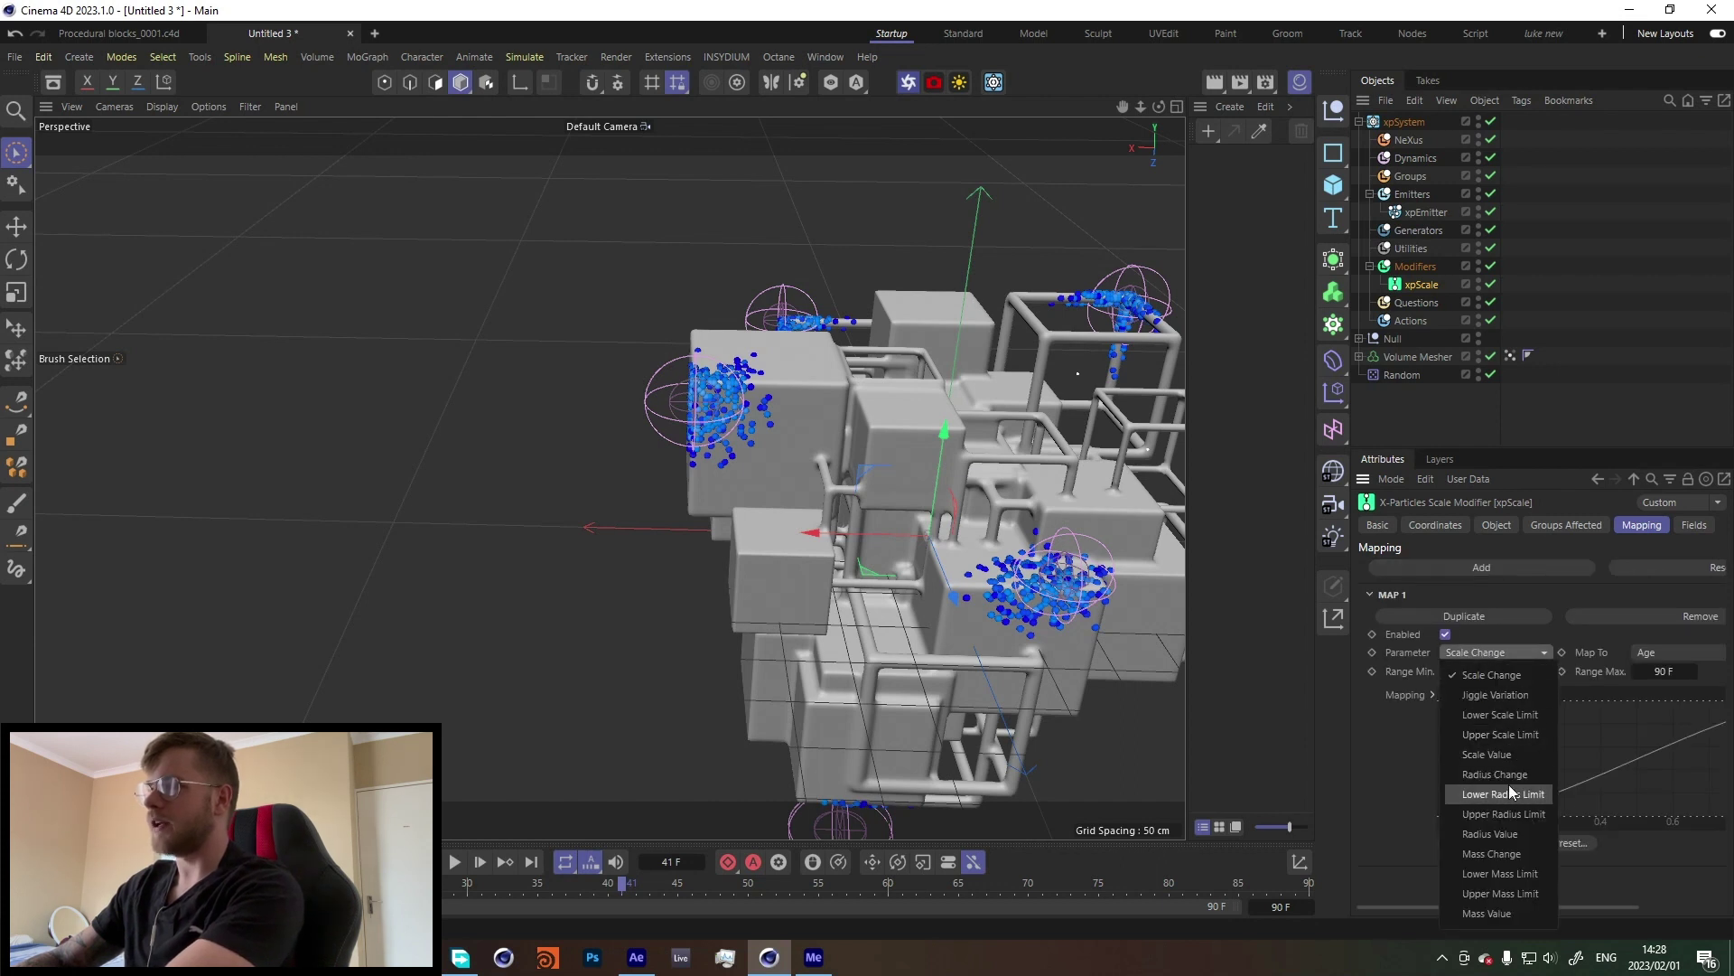
left_click(1506, 778)
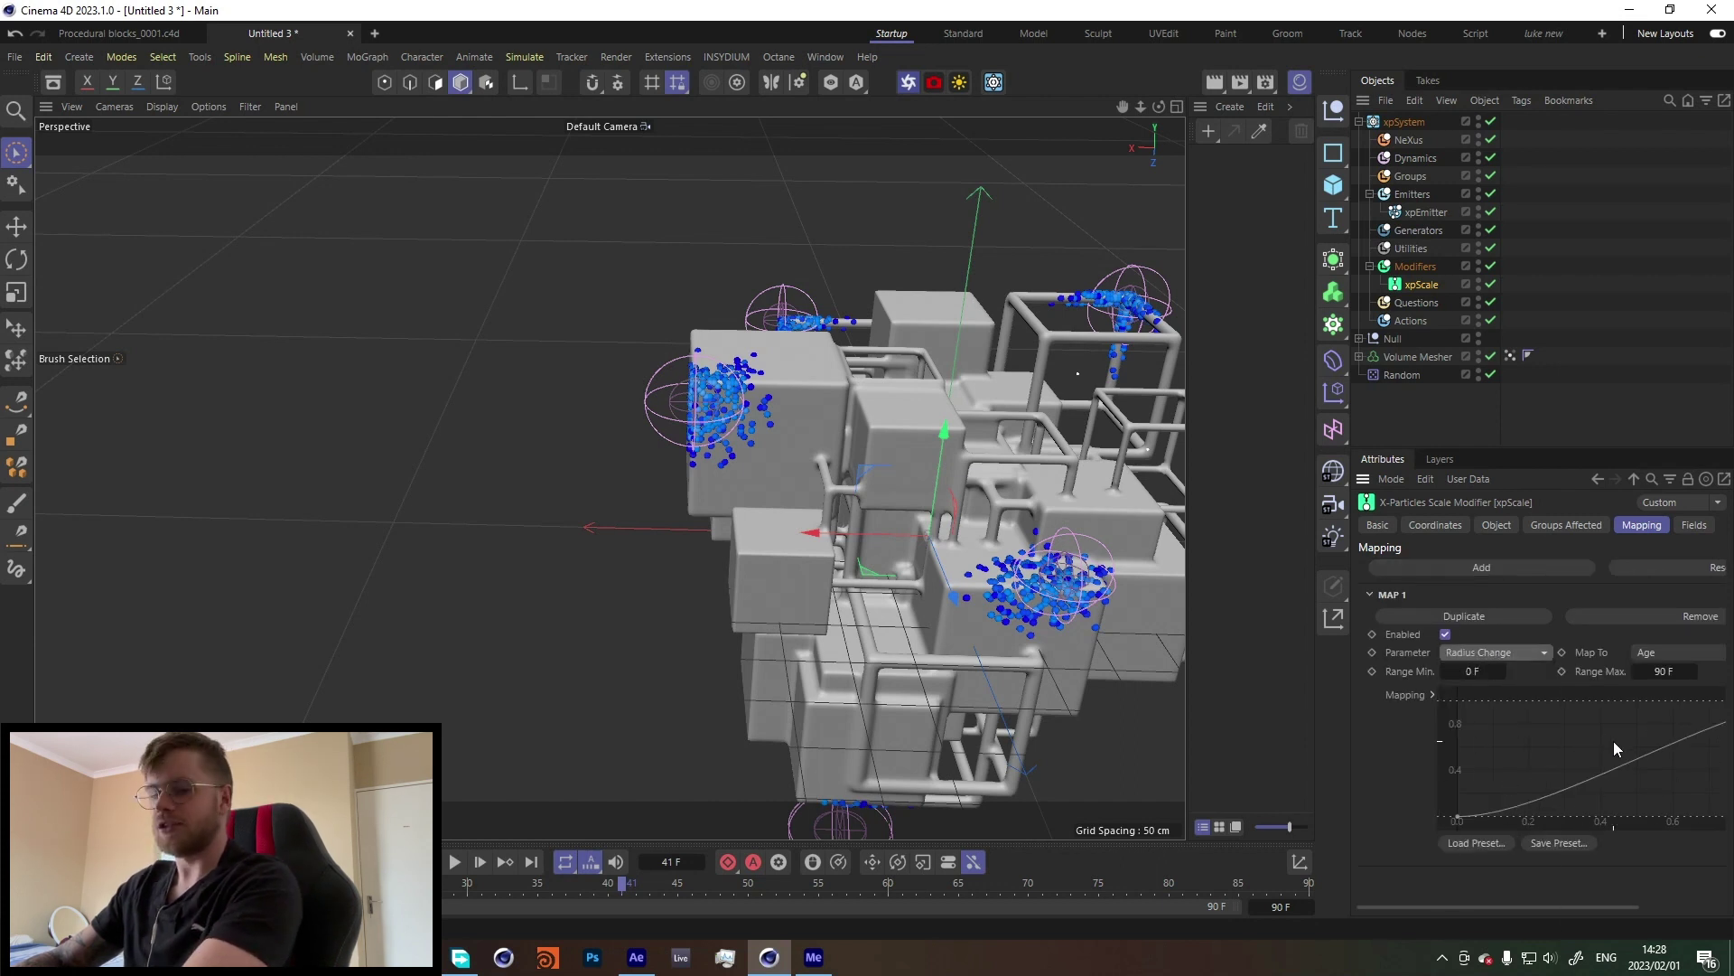
middle_click_drag(1613, 740, 1545, 739, "alt")
middle_click_drag(1689, 729, 1582, 726, "alt")
left_click_drag(1637, 699, 1642, 790)
middle_click_drag(1568, 769, 1733, 740, "alt")
Step: Play the simulation and examine how the particles scale on the cubes, checking xpScale's radius settings
key("F8")
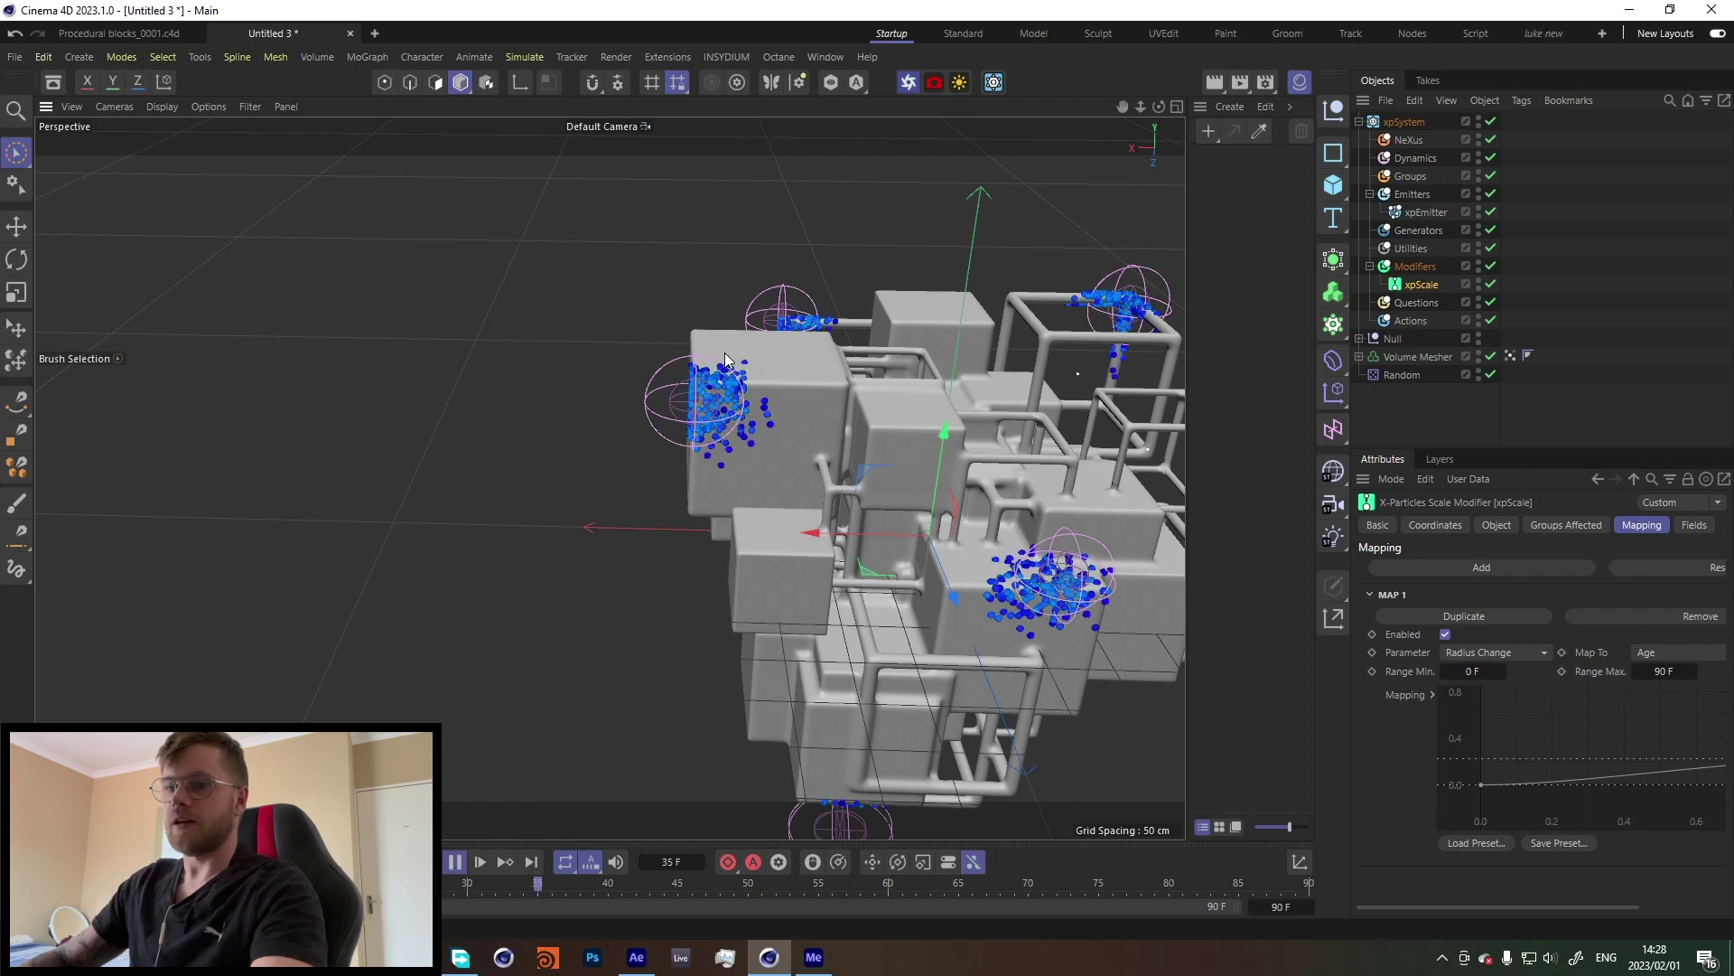
scroll(768, 352, "up", 5)
scroll(759, 425, "up", 3)
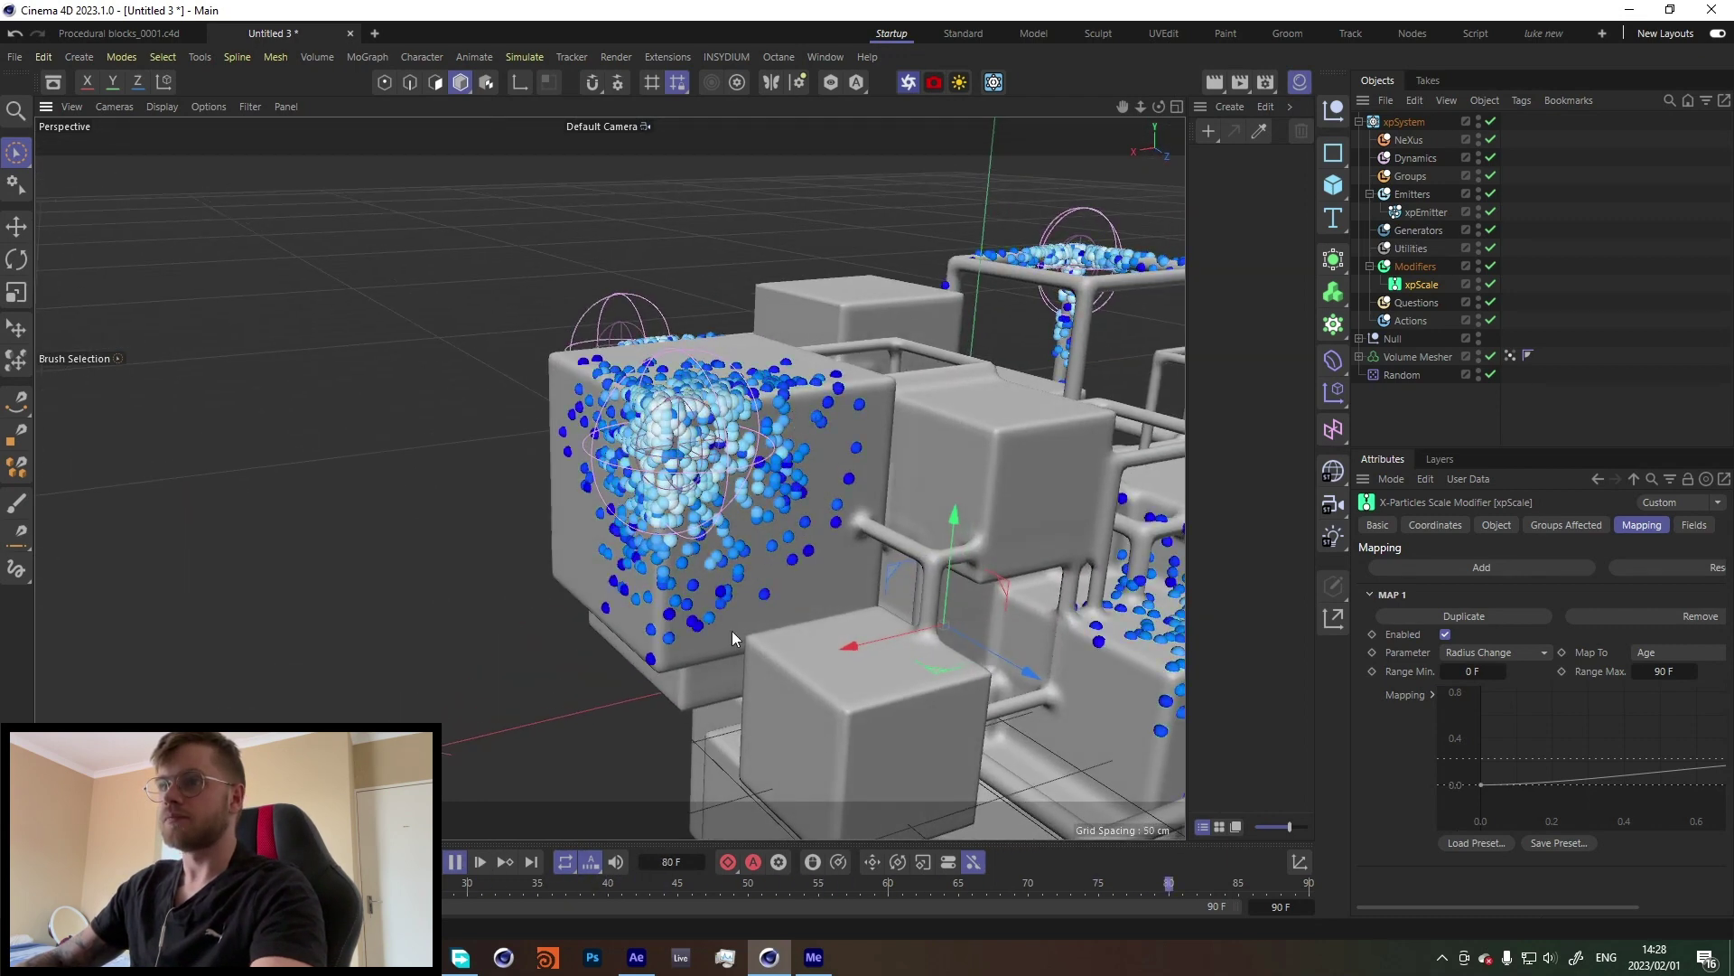
left_click(455, 862)
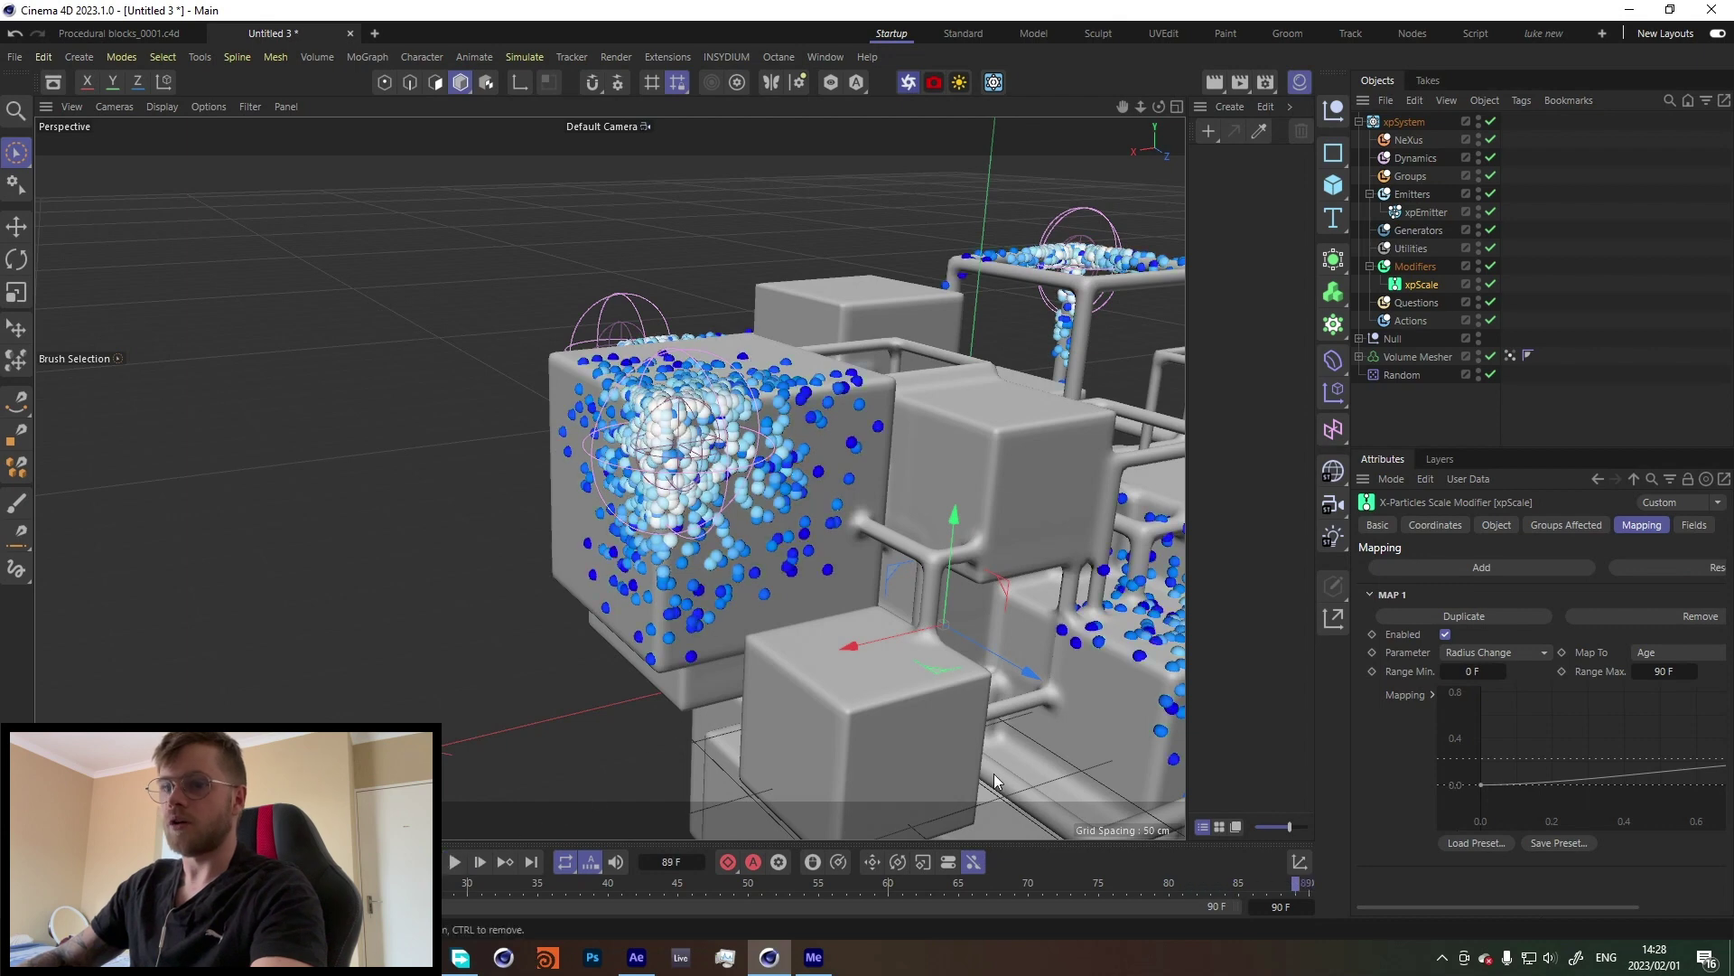
left_click(1566, 524)
left_click(1497, 525)
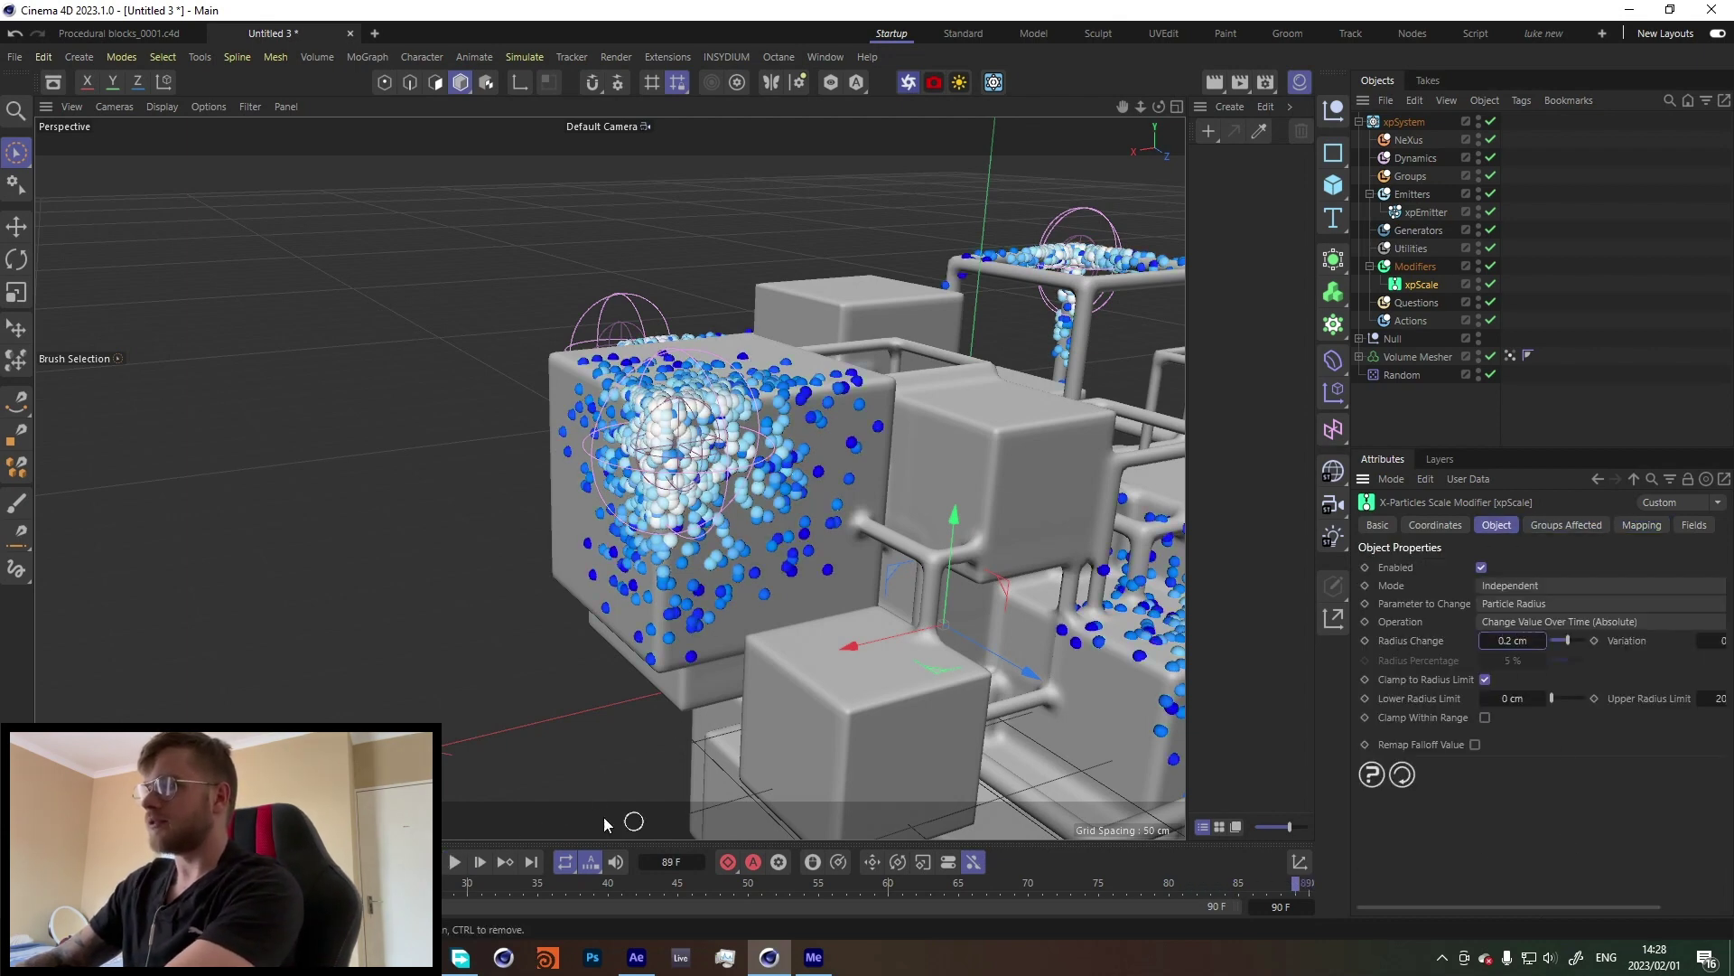
left_click(456, 862)
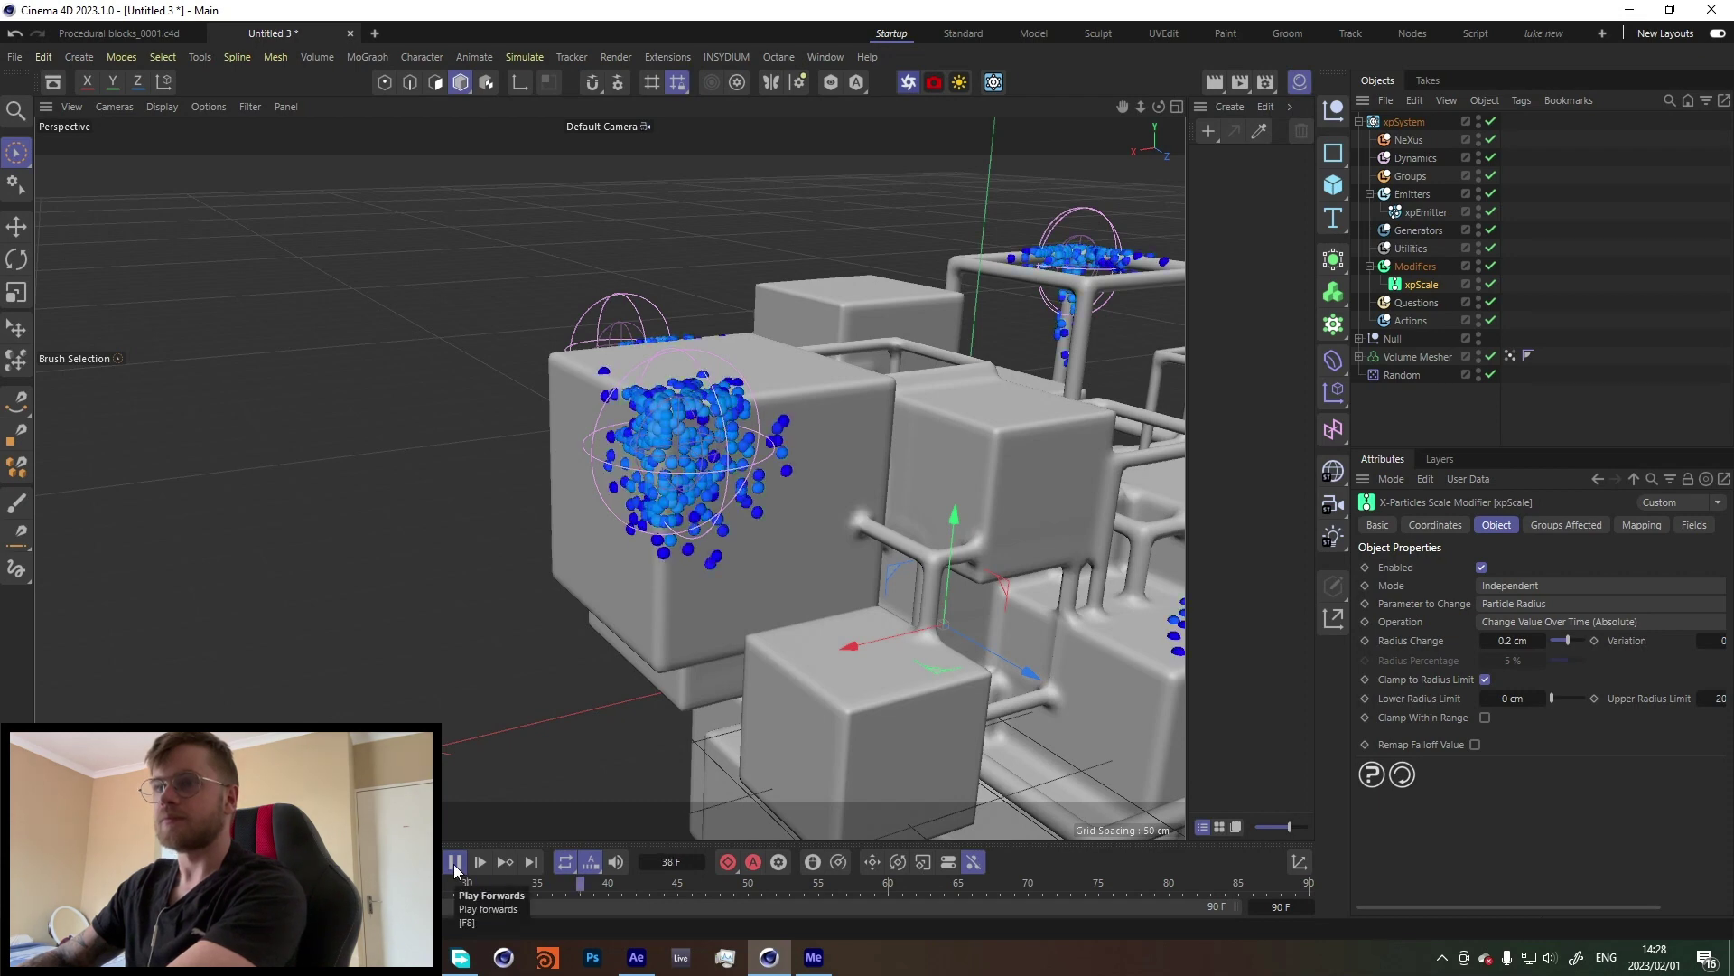
left_click(456, 862)
Step: Set the xpScale age mapping's maximum range to 30 F and preview the particle growth
left_click(1637, 525)
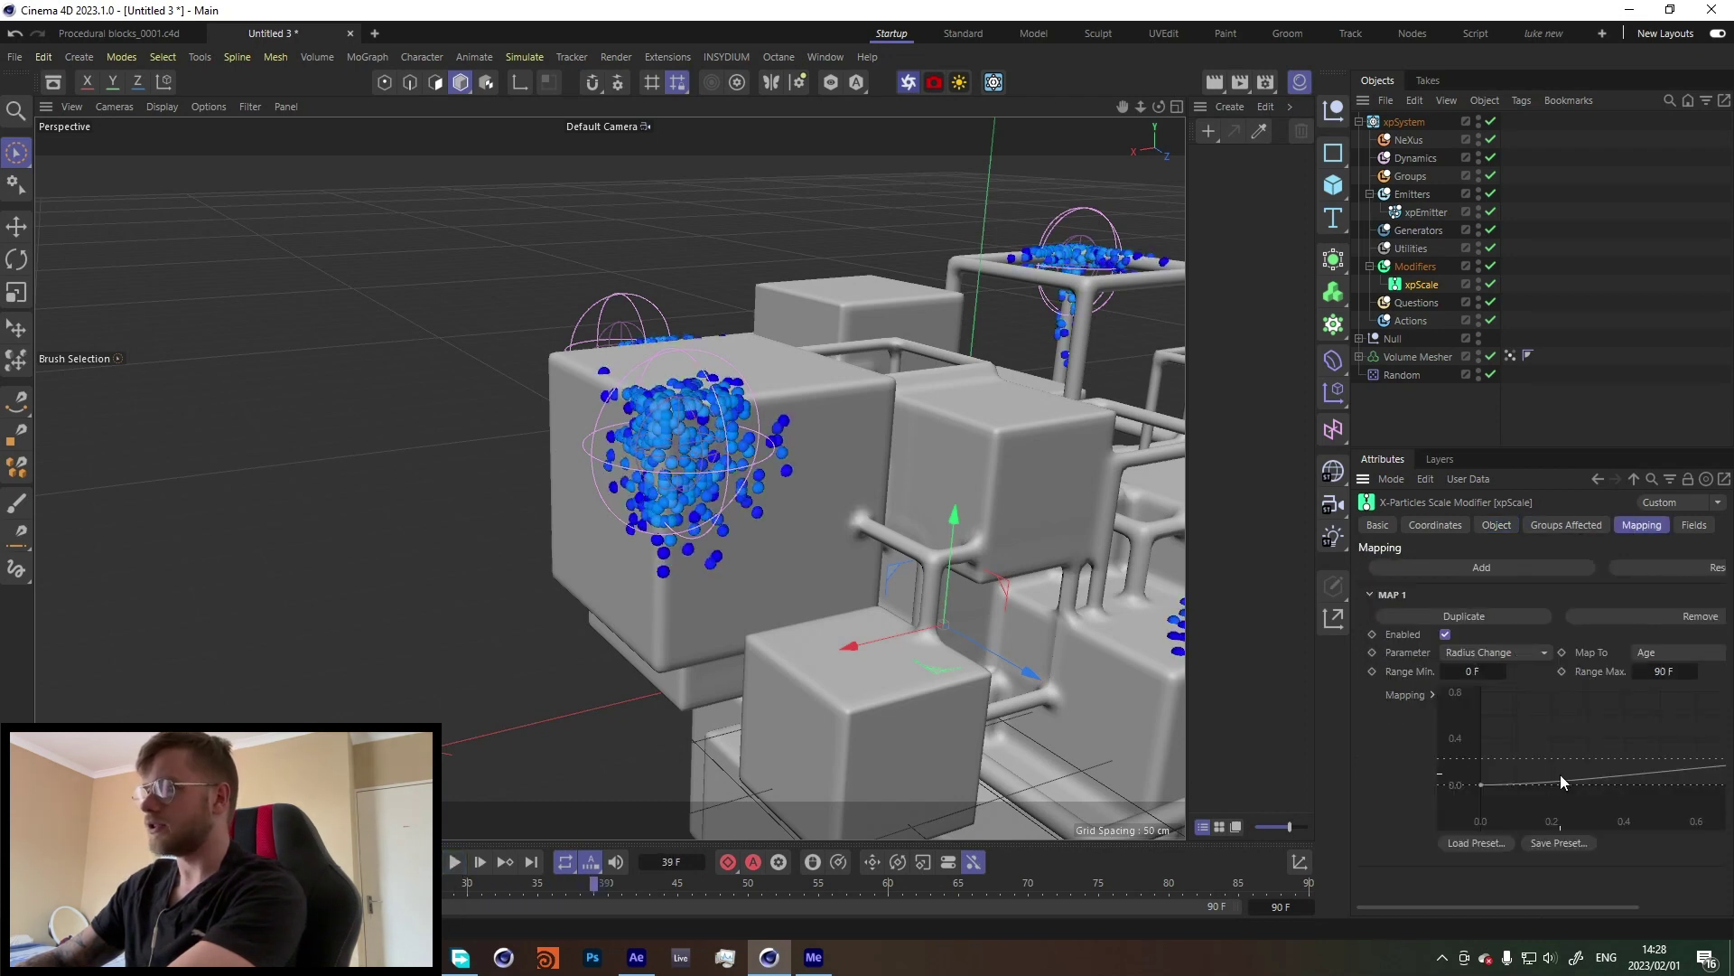
double_click(1664, 671)
type("3")
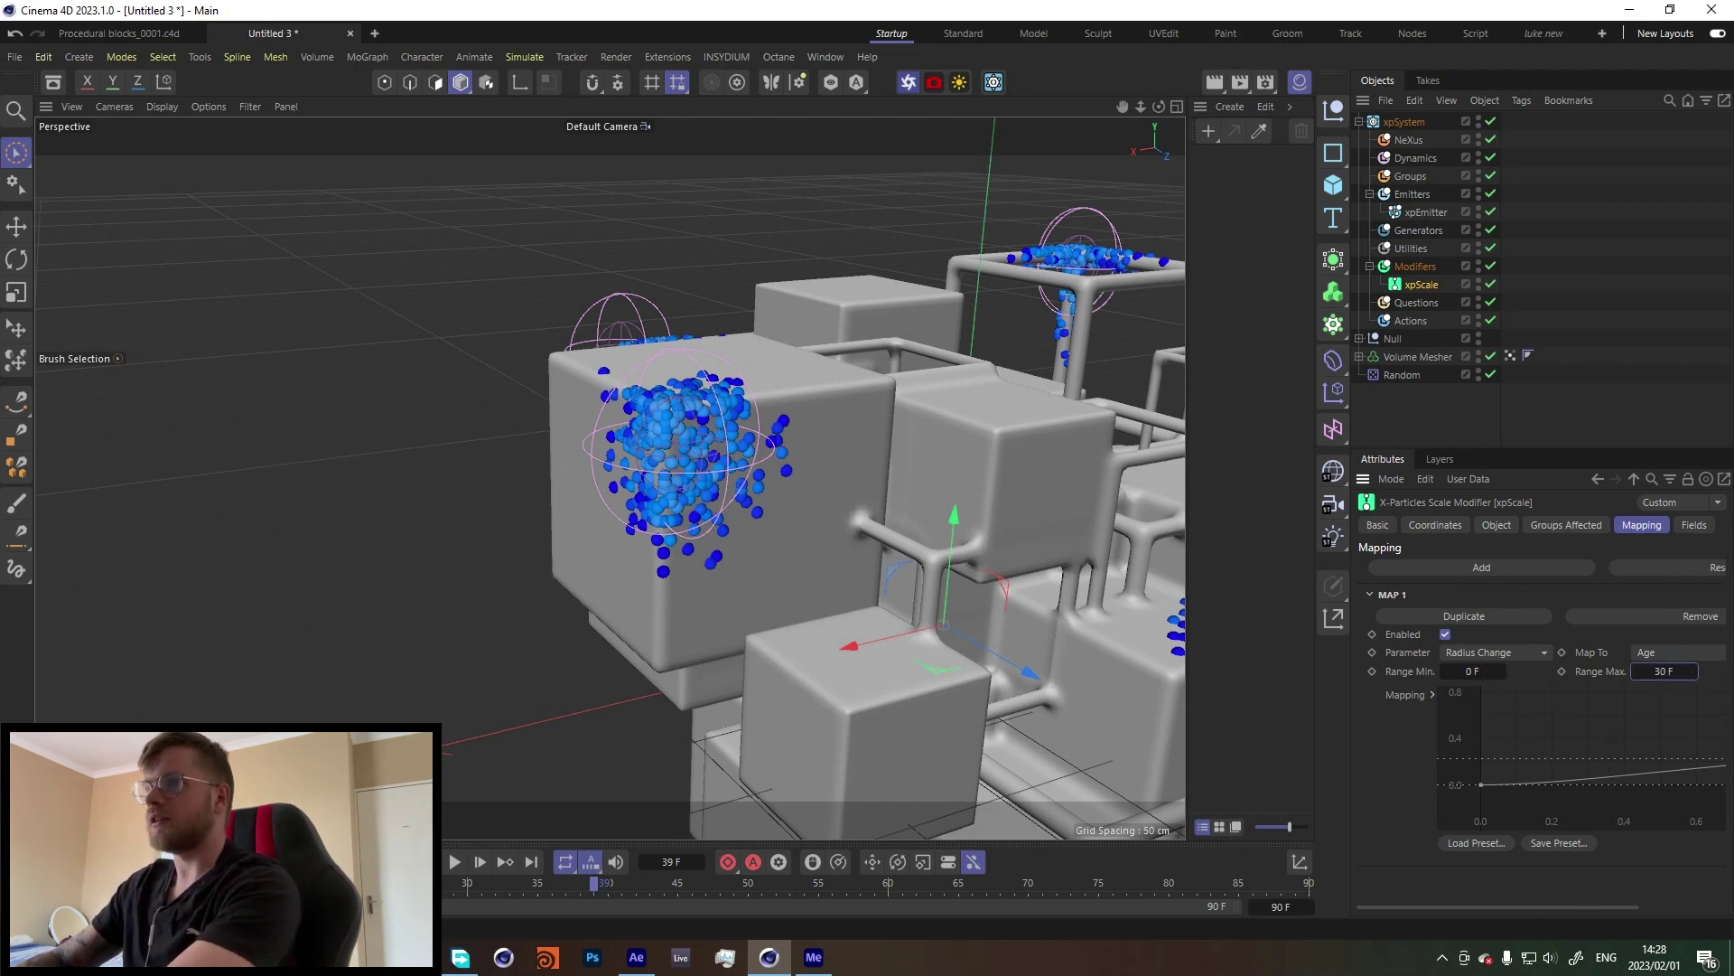
left_click(455, 863)
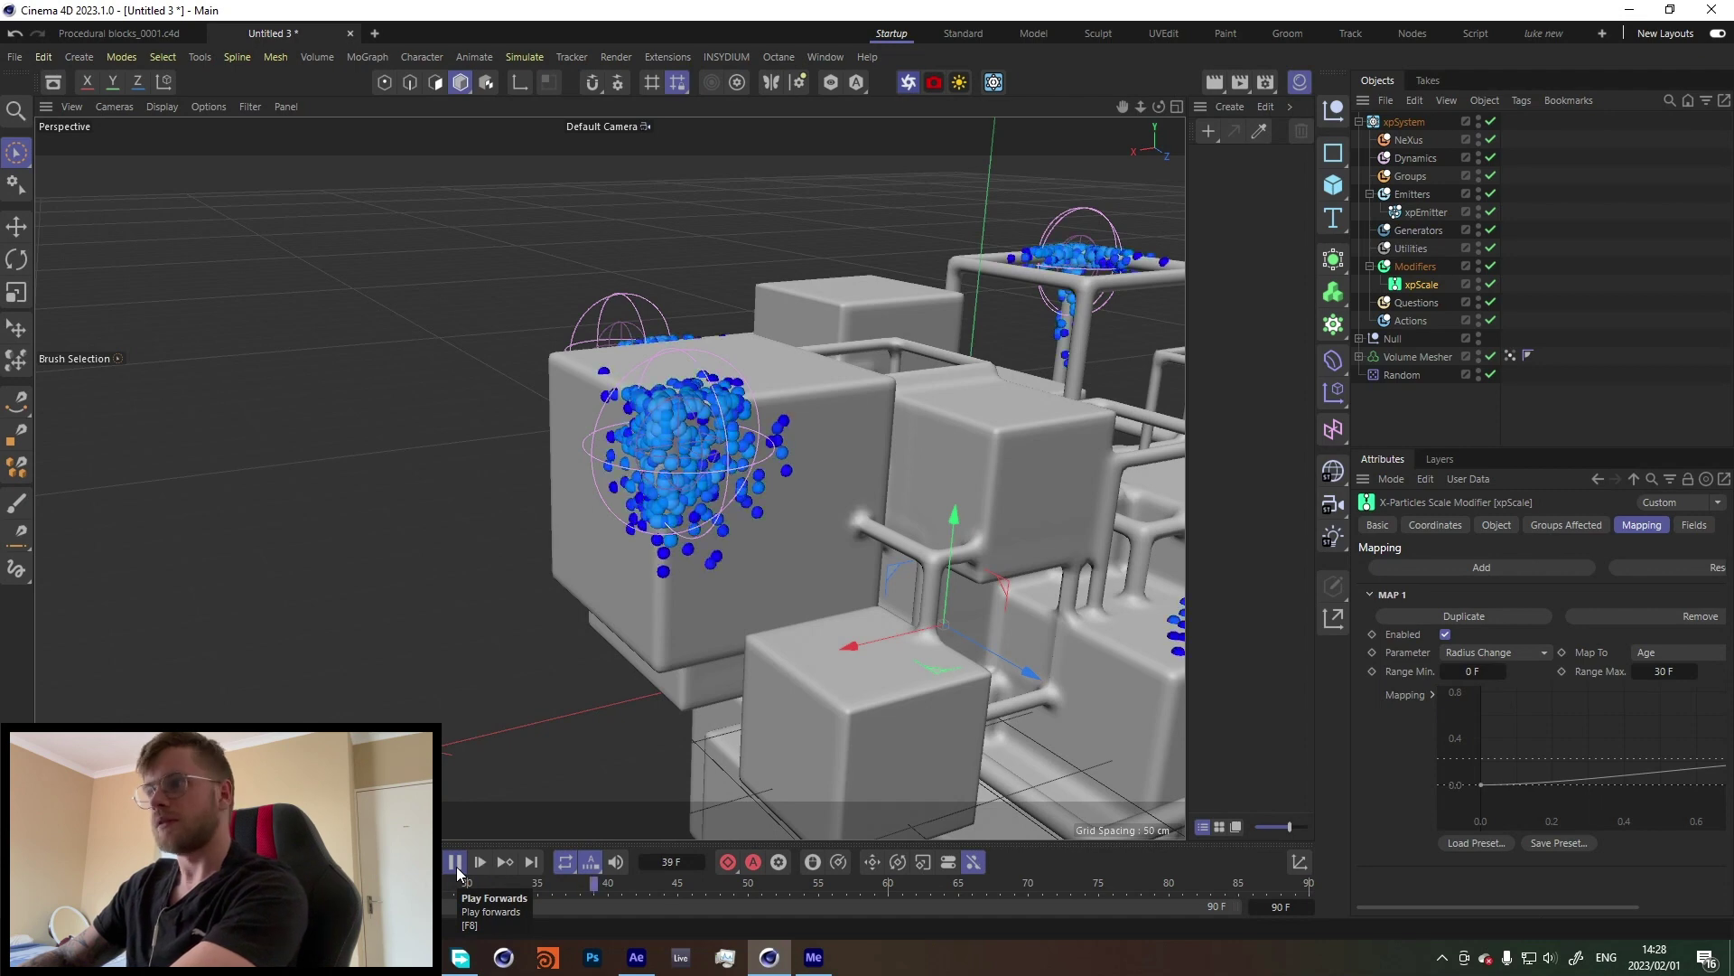
left_click(455, 863)
Step: Add xpScale to the xpEmitter's list of modifier objects
left_click(1422, 210)
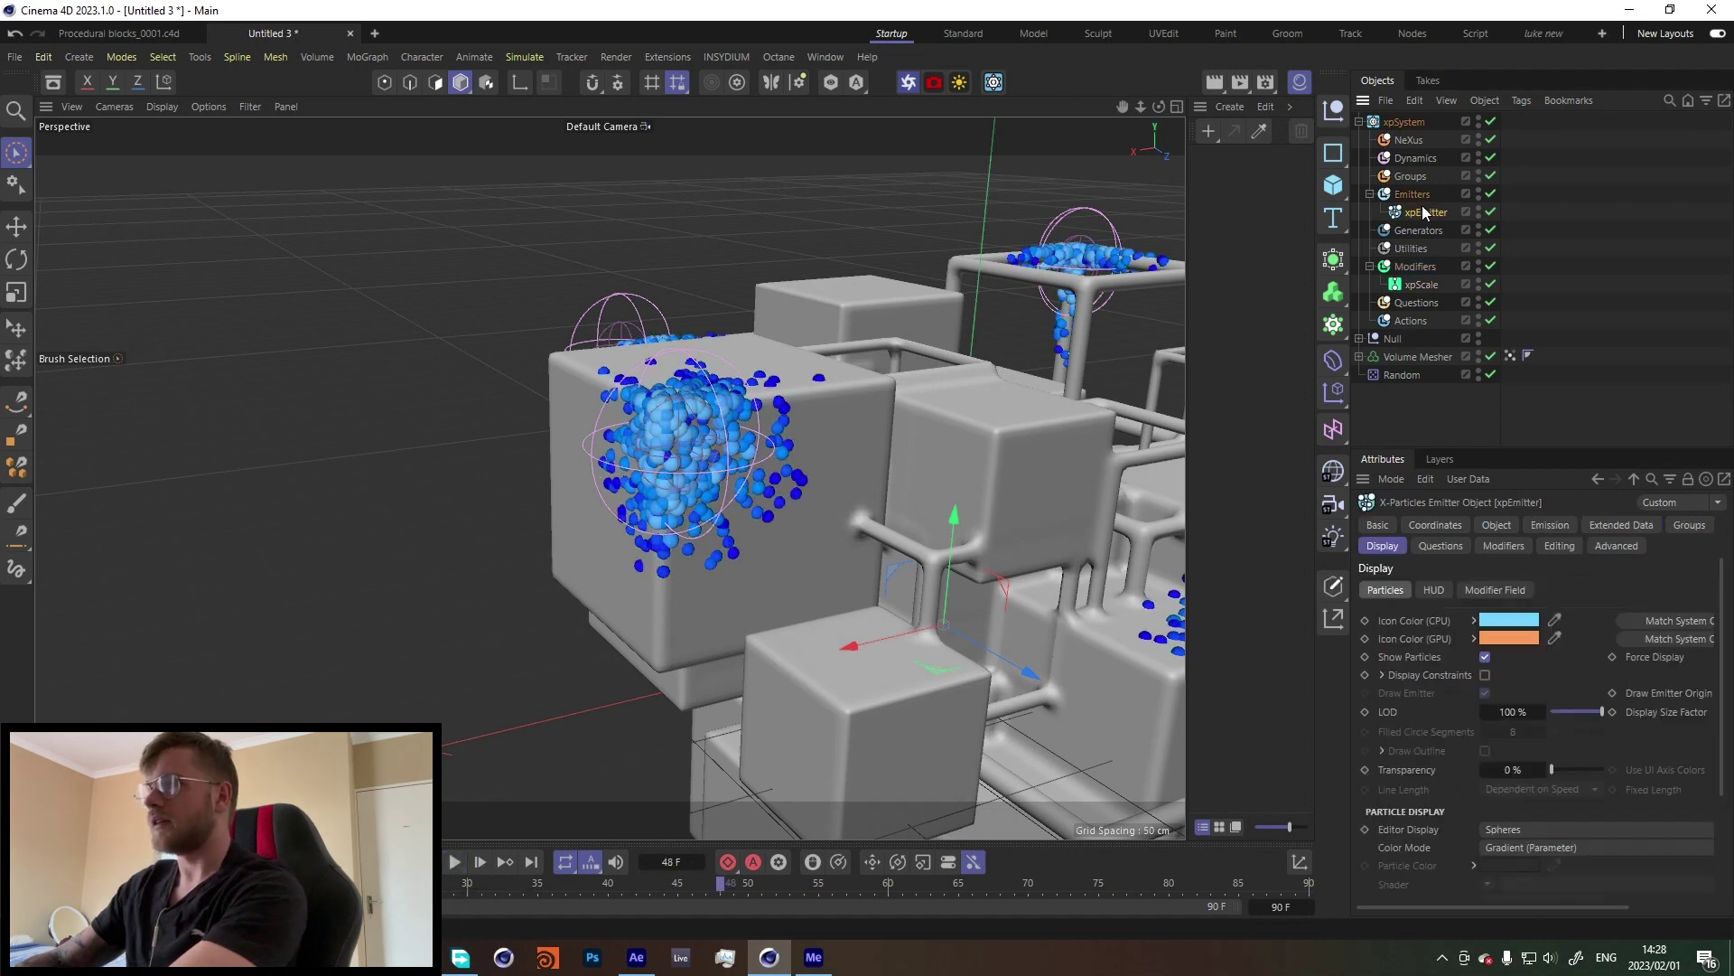
left_click(1626, 545)
left_click(1510, 546)
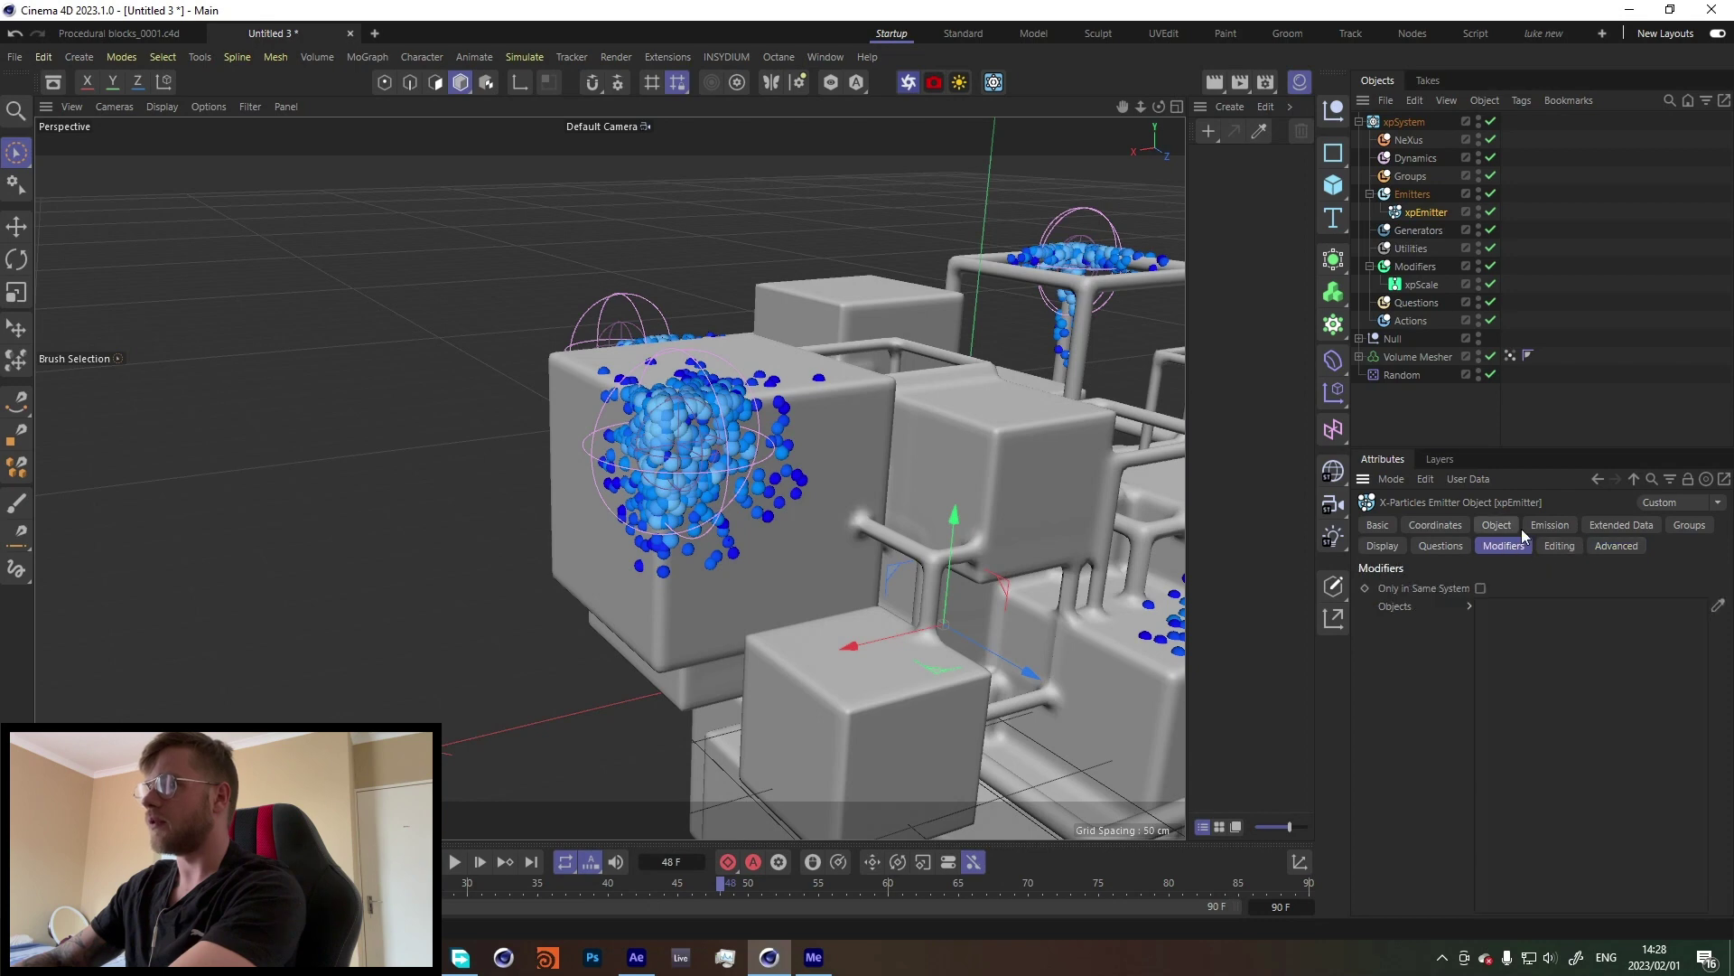
left_click_drag(1421, 284, 1544, 609)
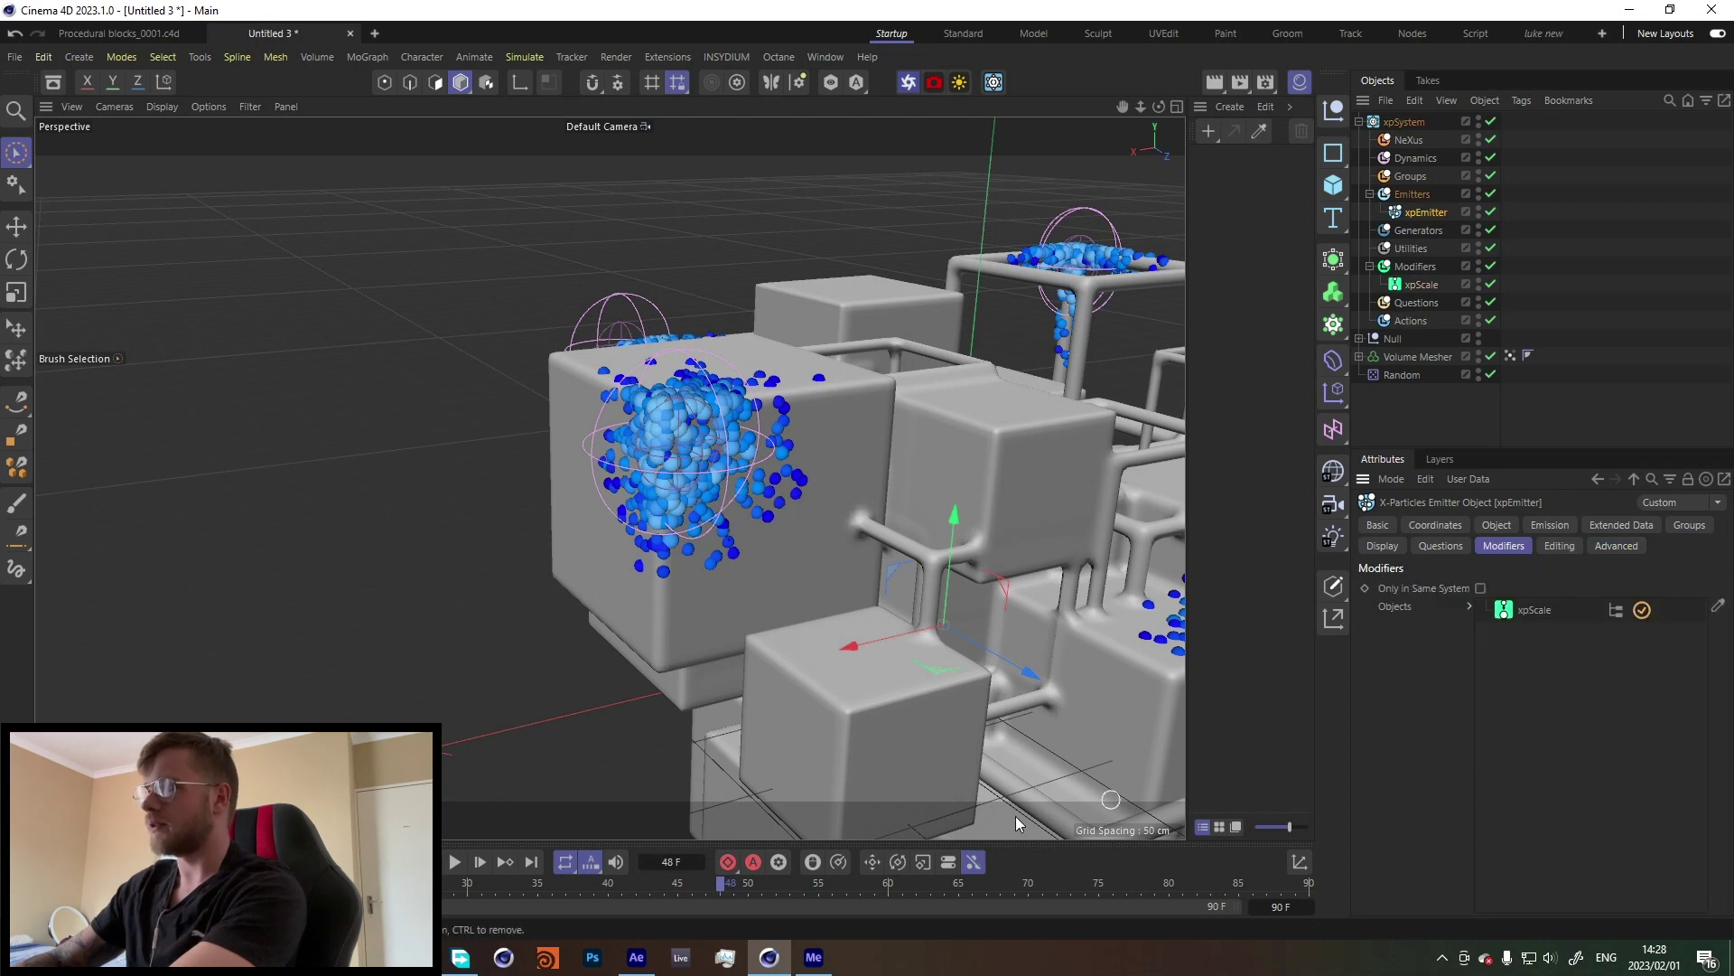
Step: Set the xpEmitter's particle radius to 1 cm and preview the emission
left_click(1550, 525)
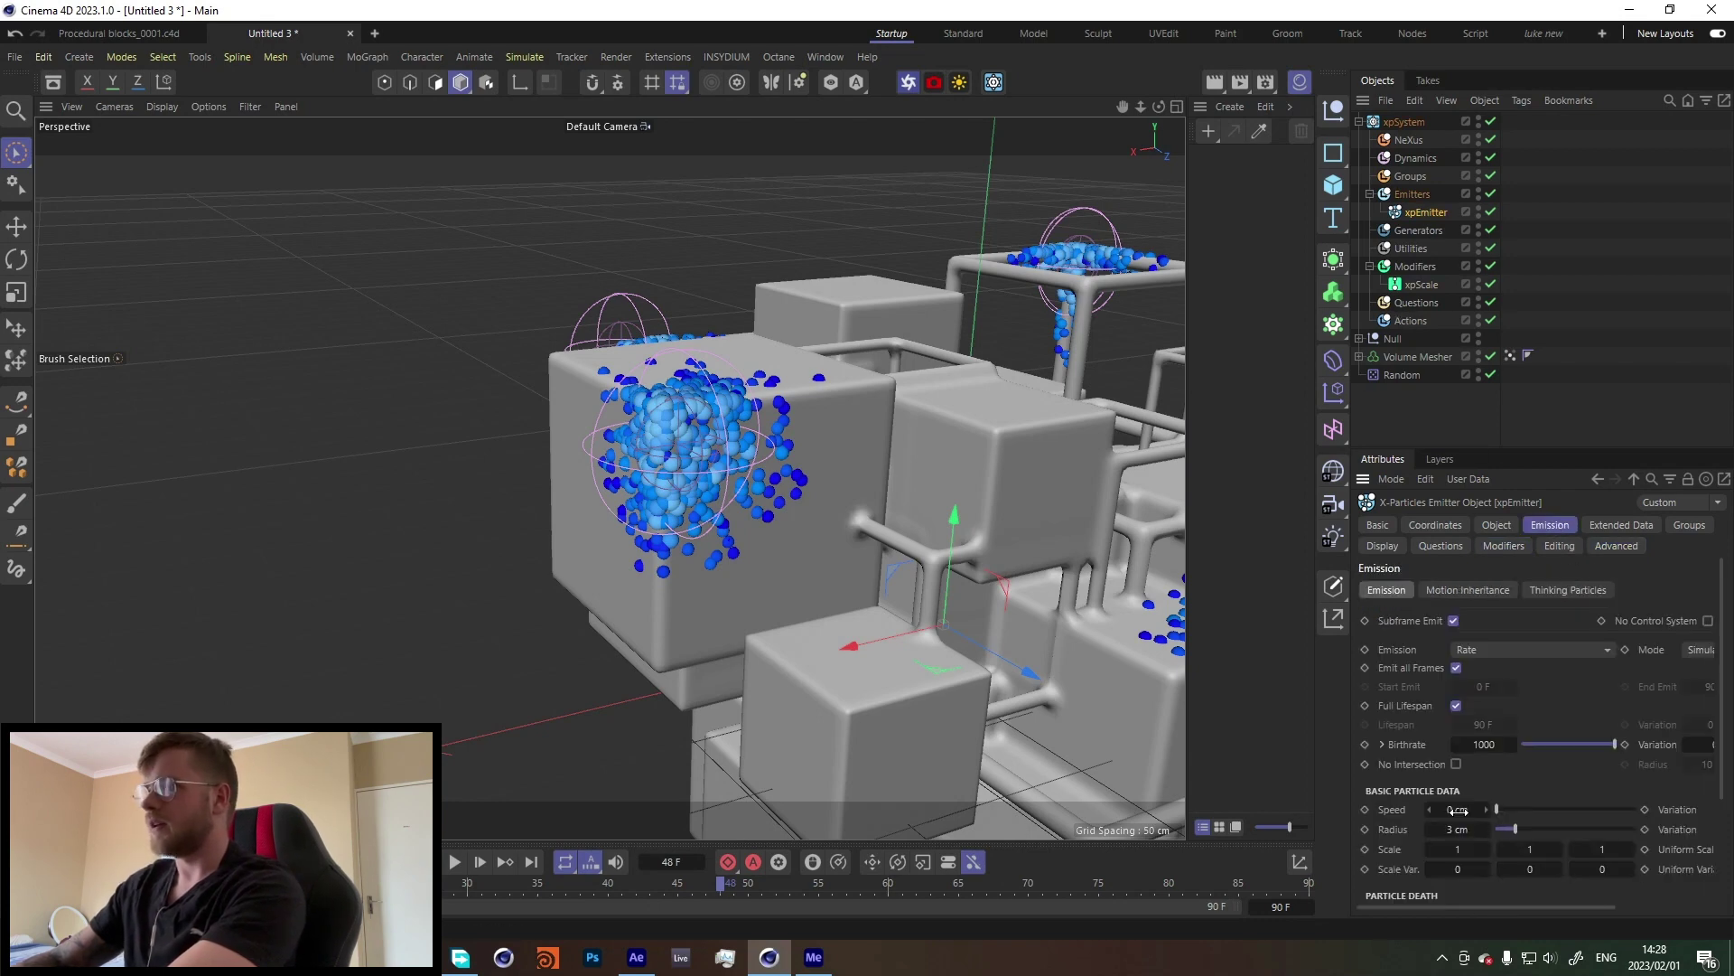
type("1")
key("Return")
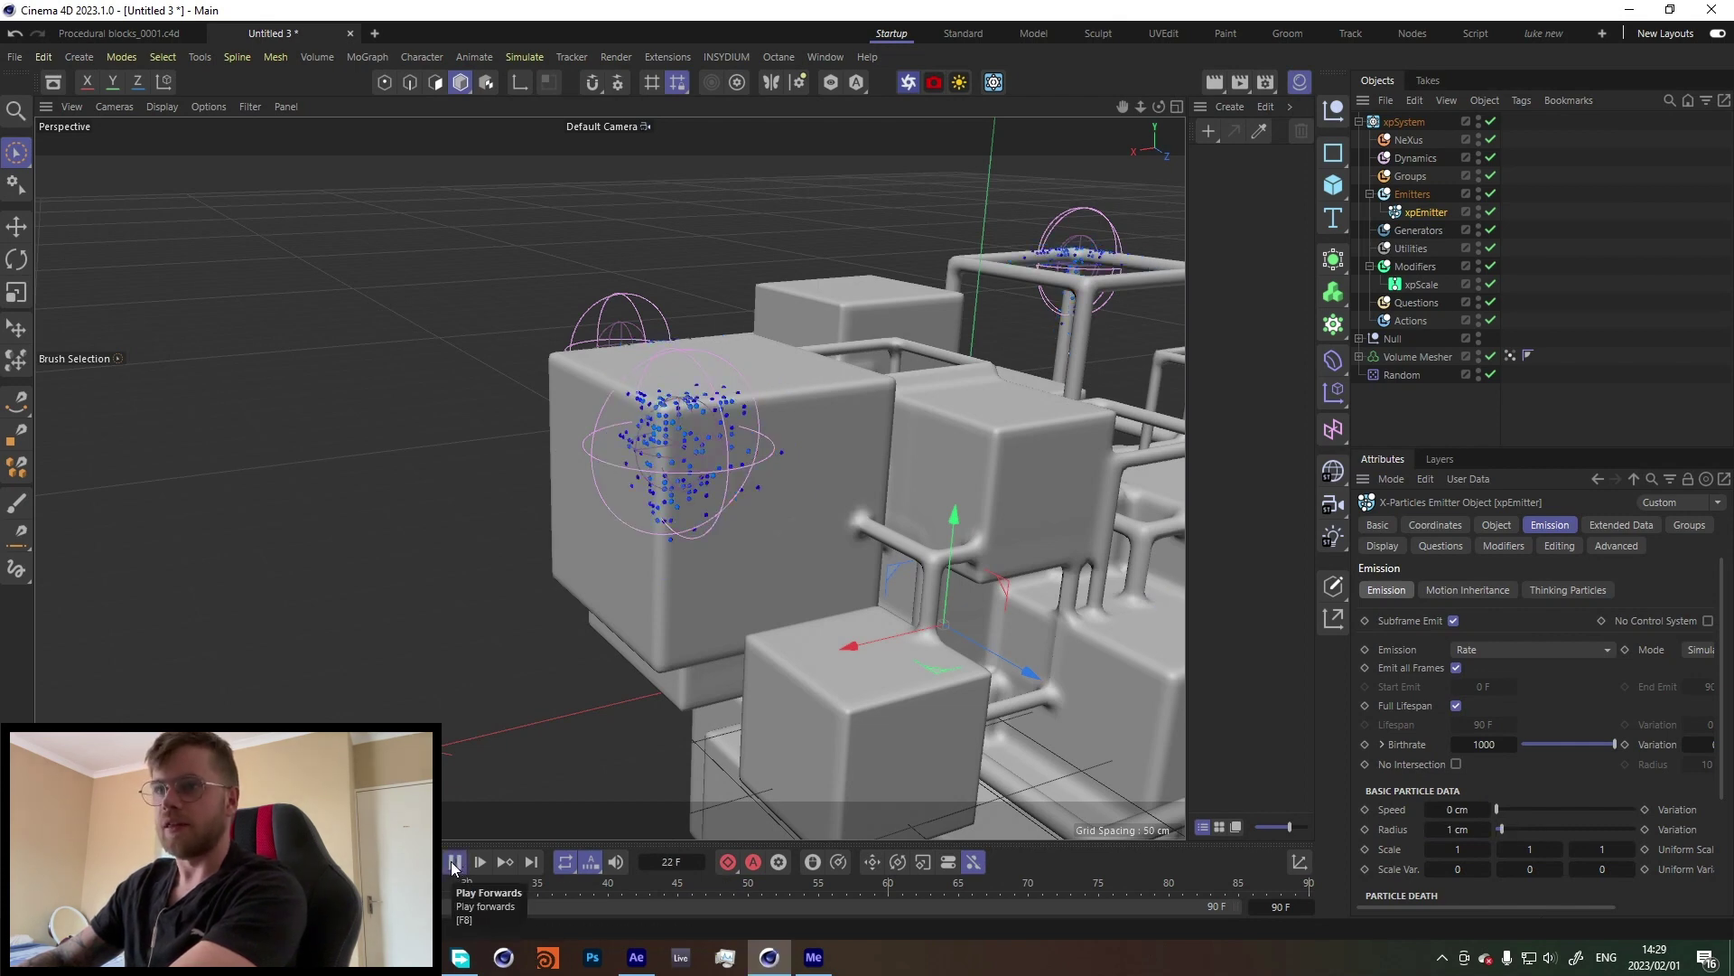
left_click(454, 863)
Step: Set the xpEmitter to emit from Polygon Area and preview the particles up close on the cube's corner
left_click(1496, 525)
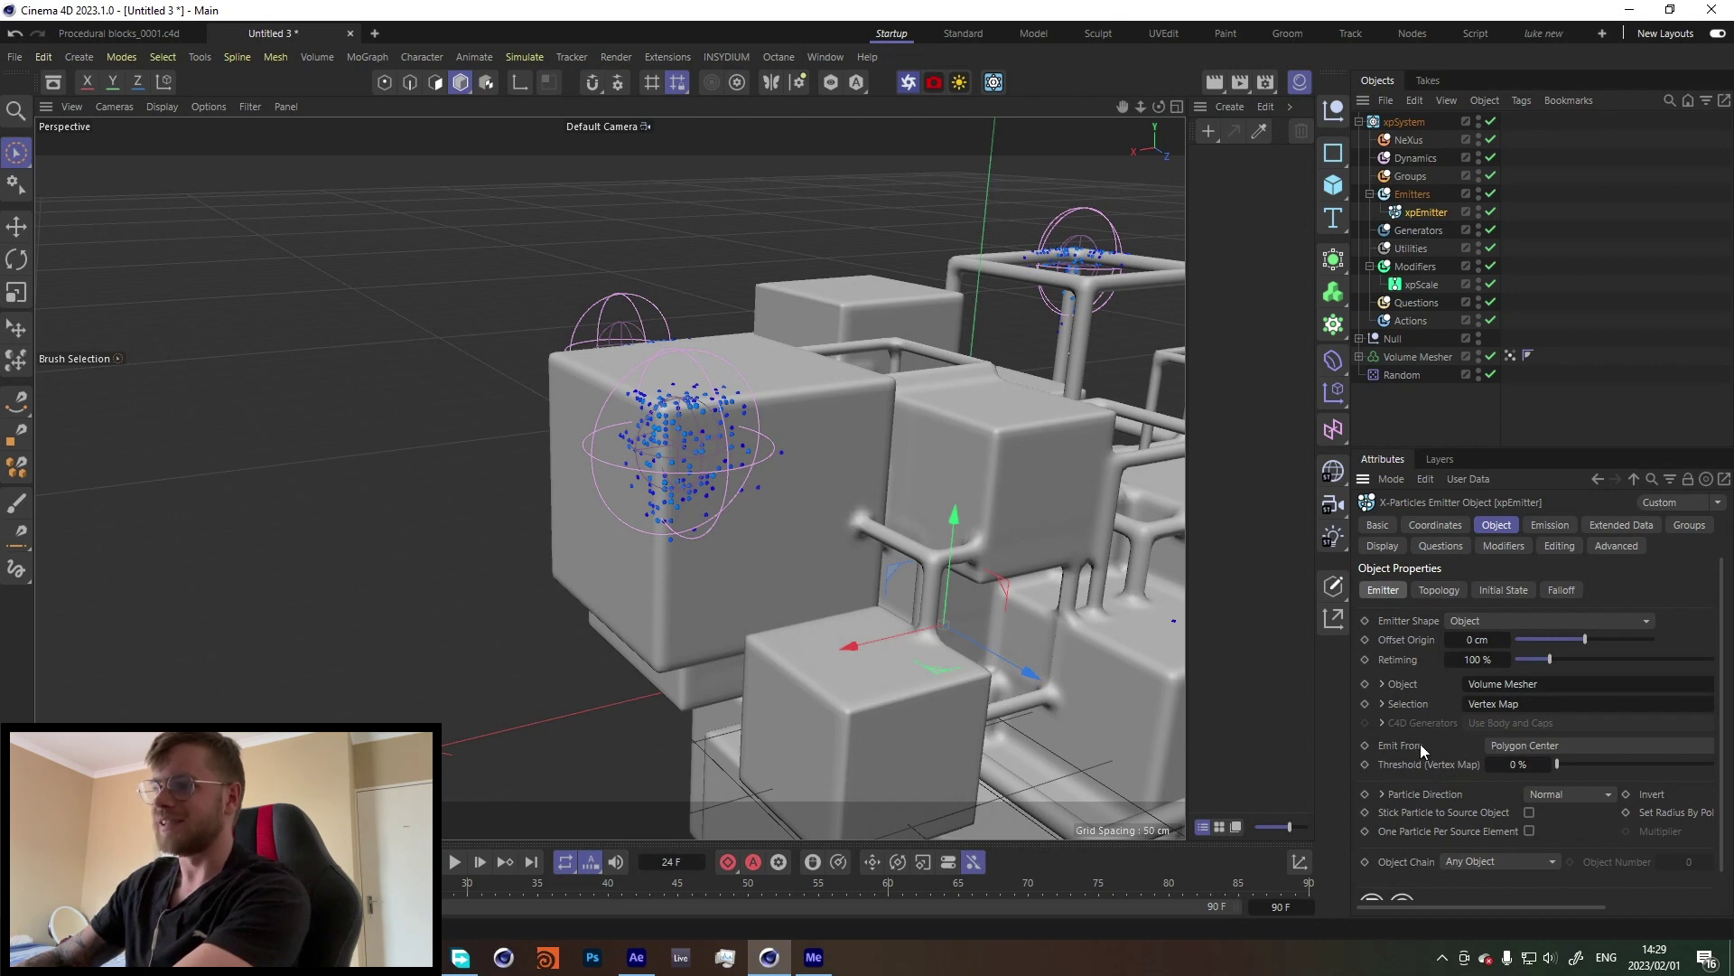
left_click(1539, 745)
left_click(1401, 526)
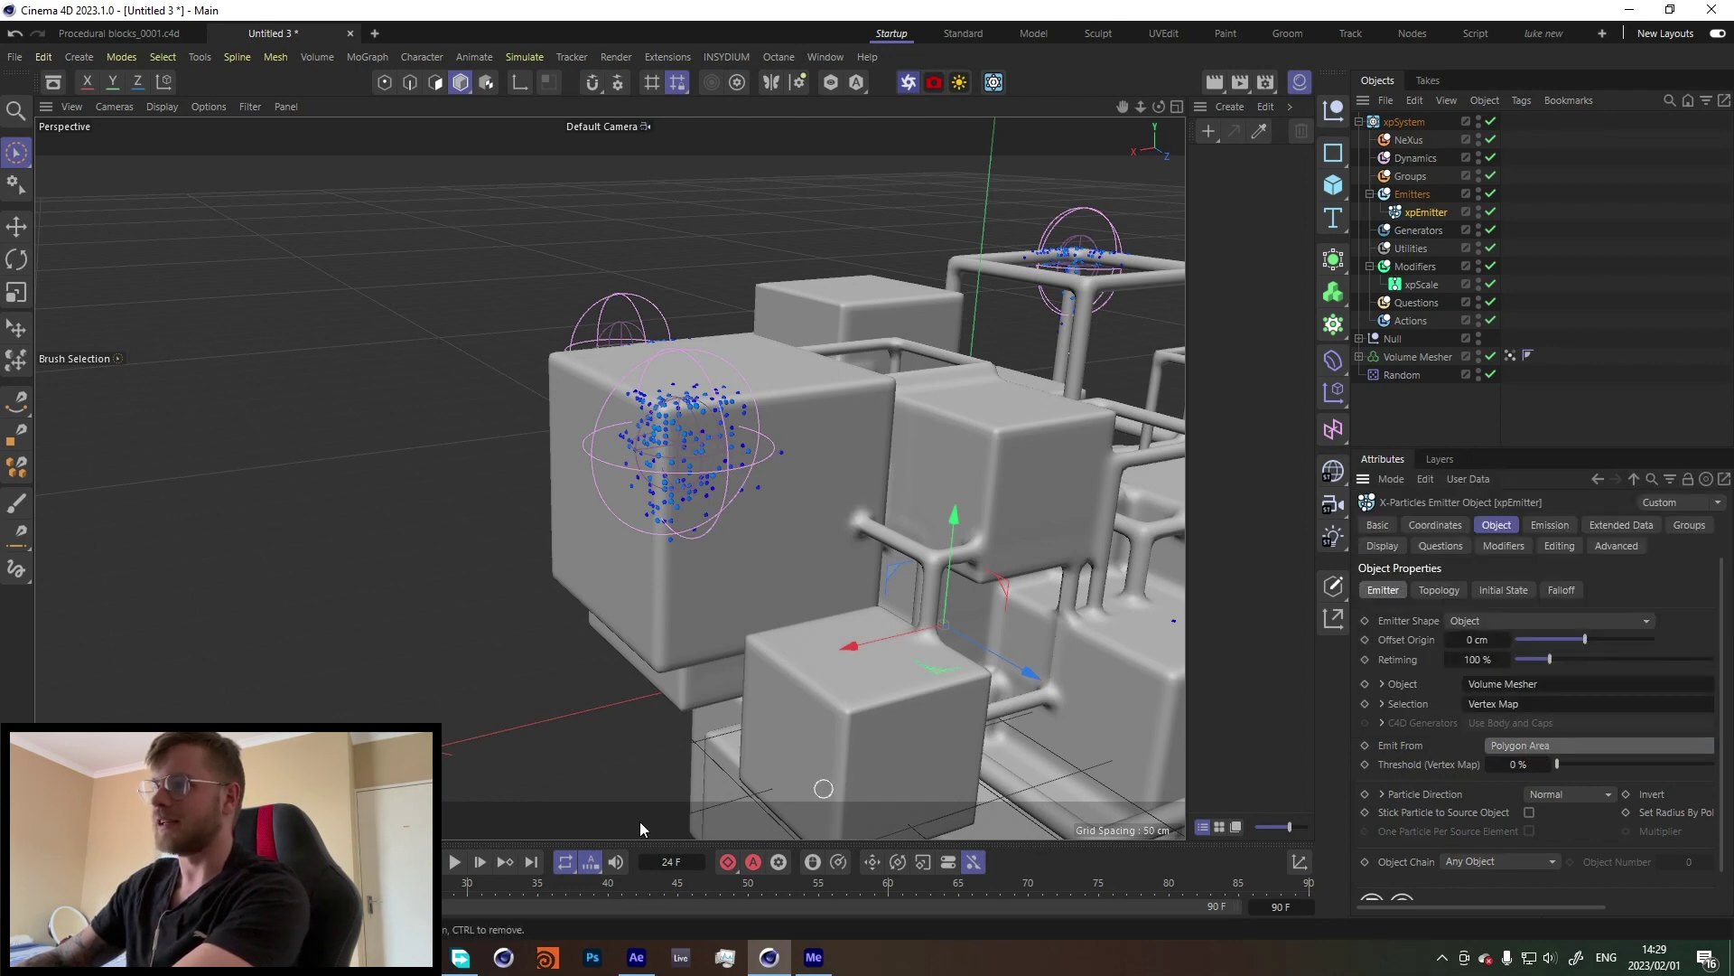
scroll(637, 394, "up", 5)
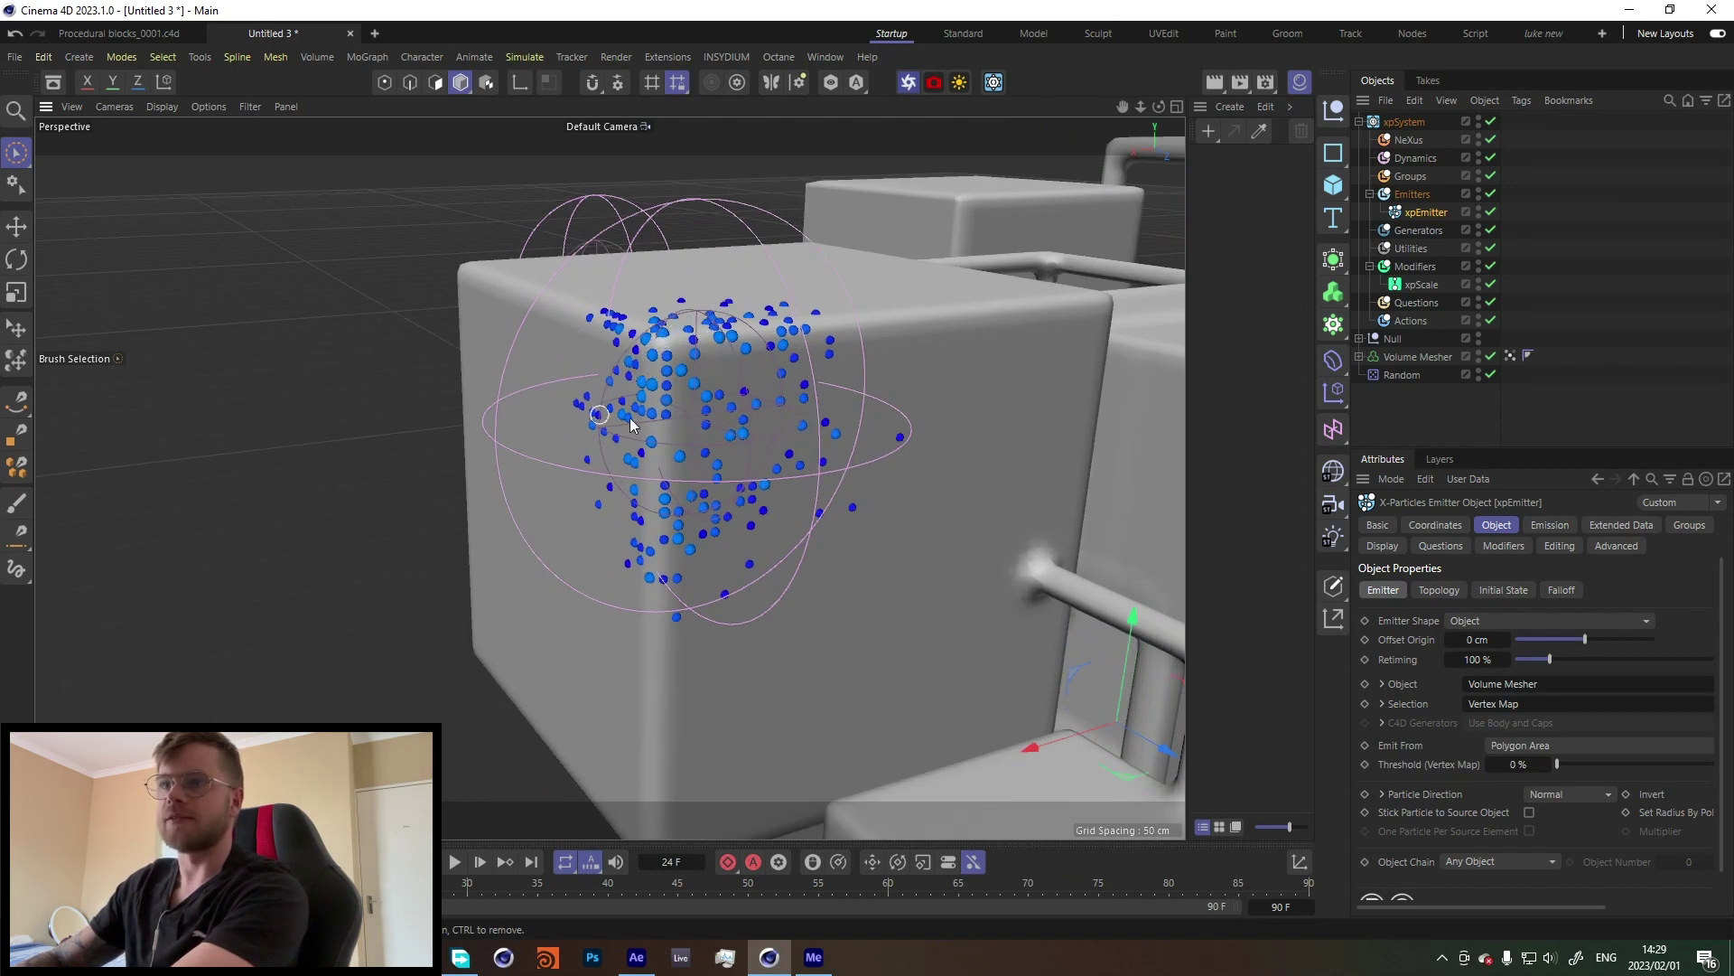
left_click(450, 866)
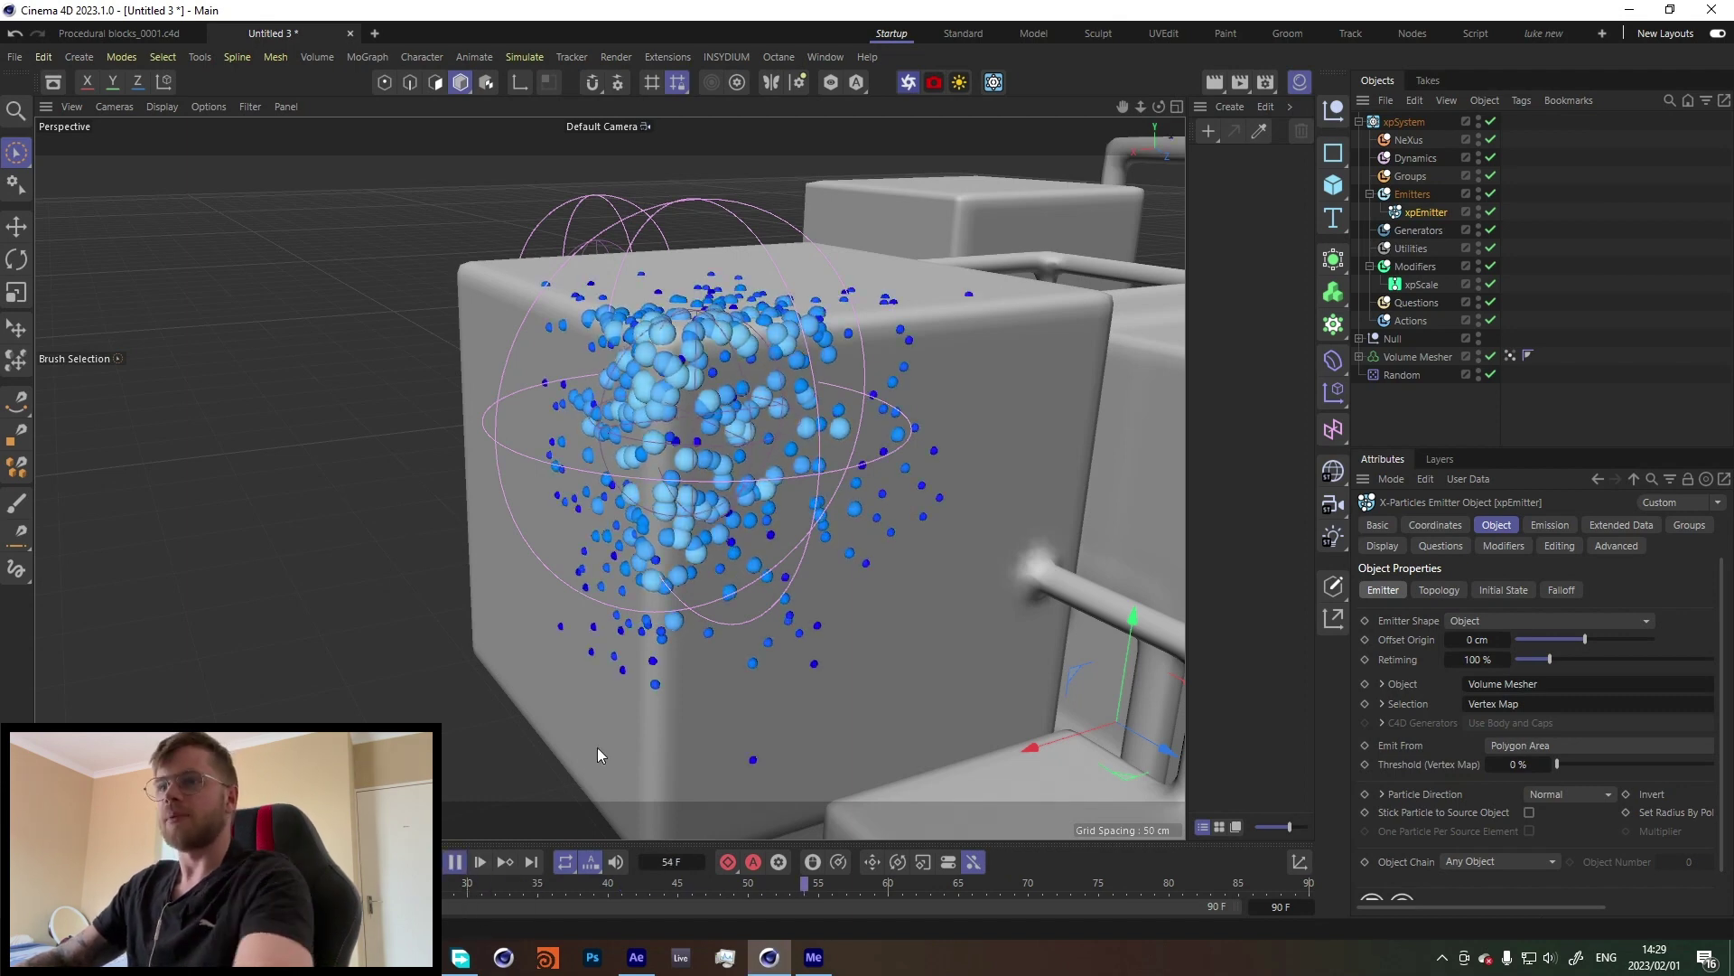
left_click(458, 863)
left_click_drag(722, 461, 826, 377, "alt")
Step: Add an xpFluidFX object to the Dynamics folder and preview its effect on the particles across the cluster
left_click(1415, 158)
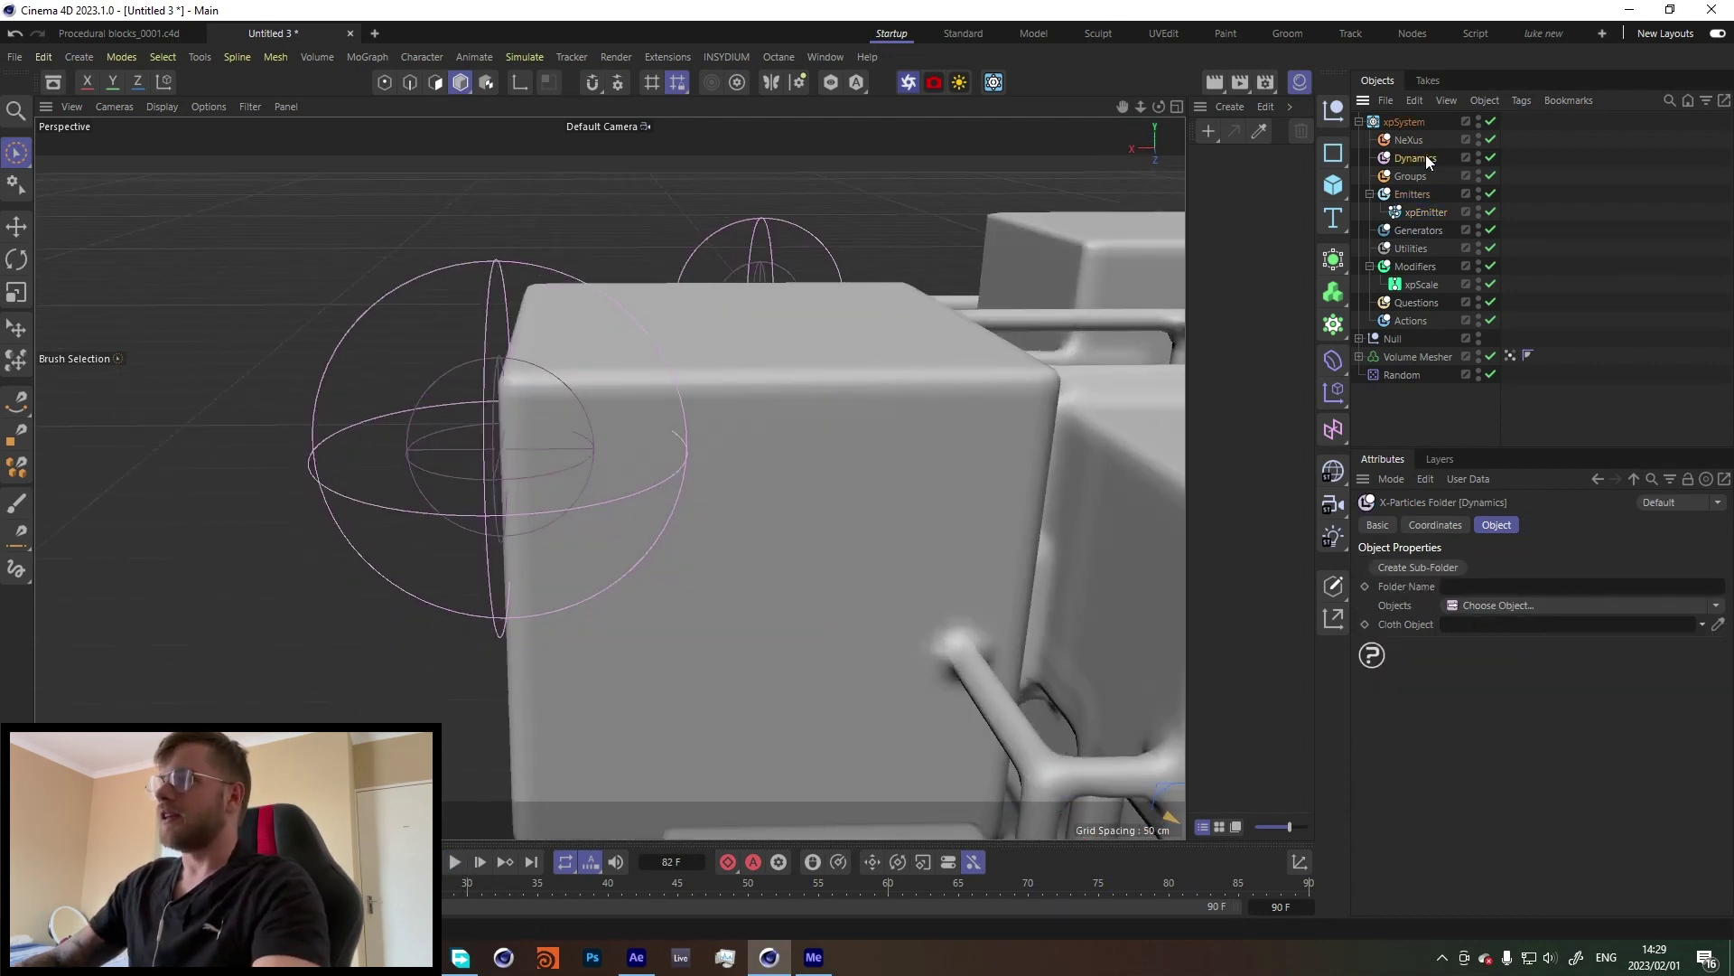
left_click(1716, 607)
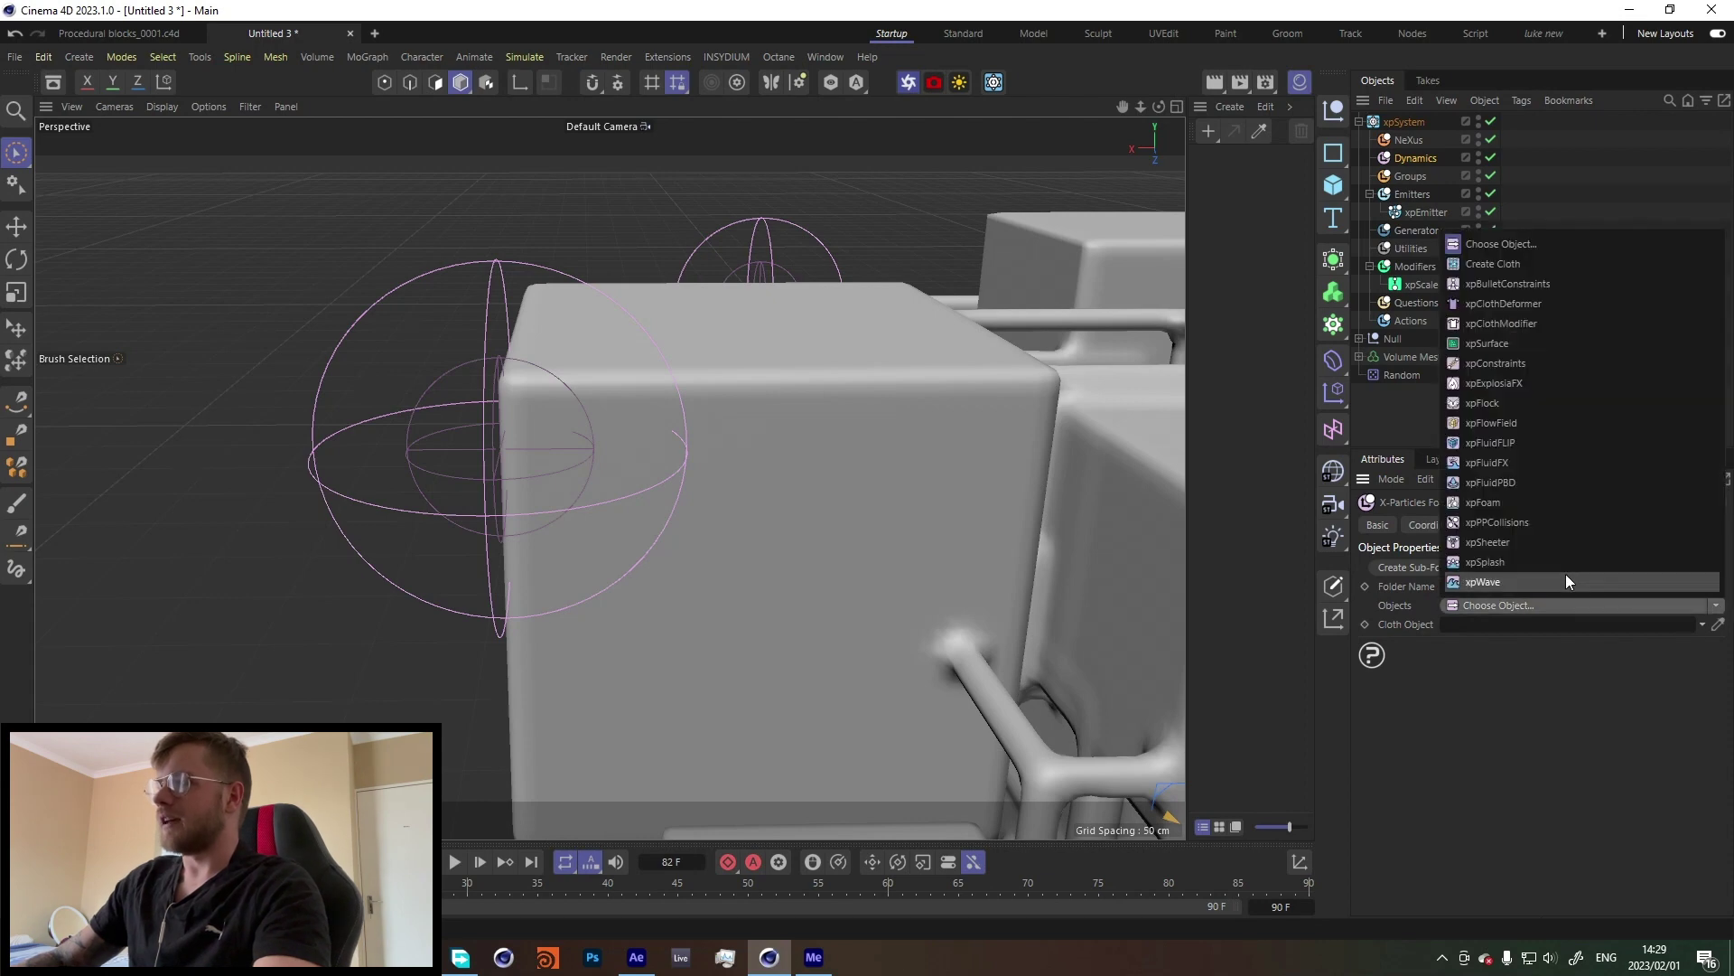
left_click(1486, 464)
scroll(934, 462, "down", 5)
middle_click_drag(958, 478, 631, 431, "alt")
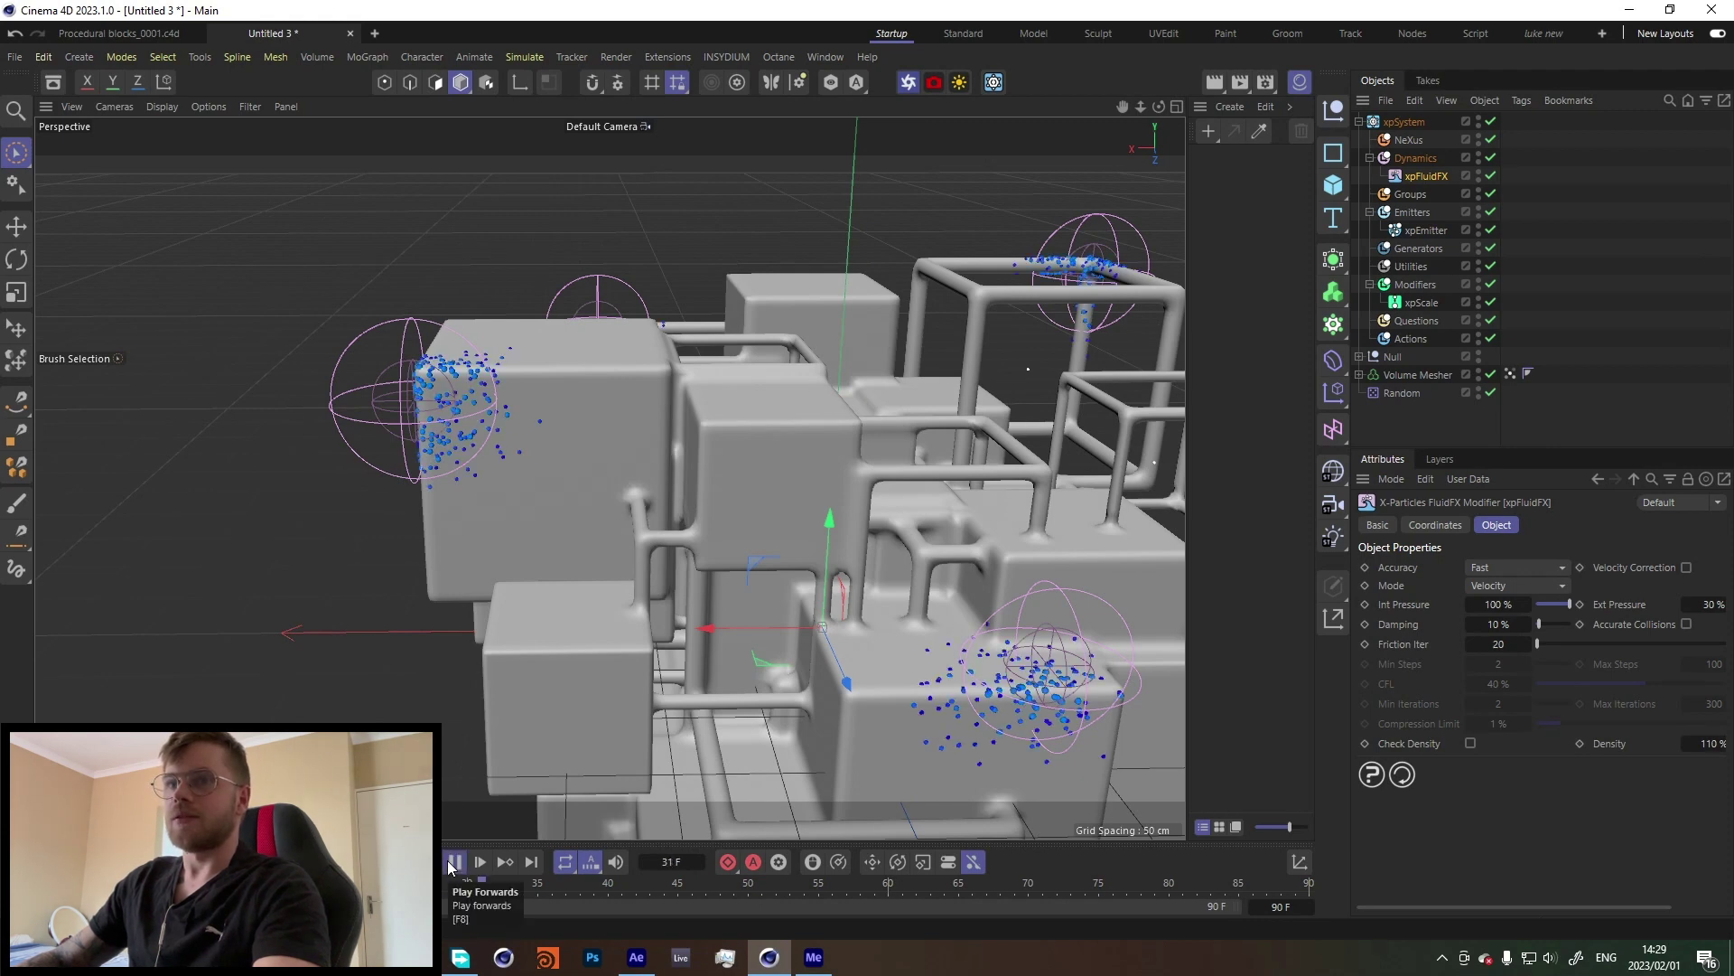
left_click(453, 862)
Step: Add an xpPPCollisions object to the Dynamics folder, with 100% friction and Connect on Collision enabled
left_click(1444, 157)
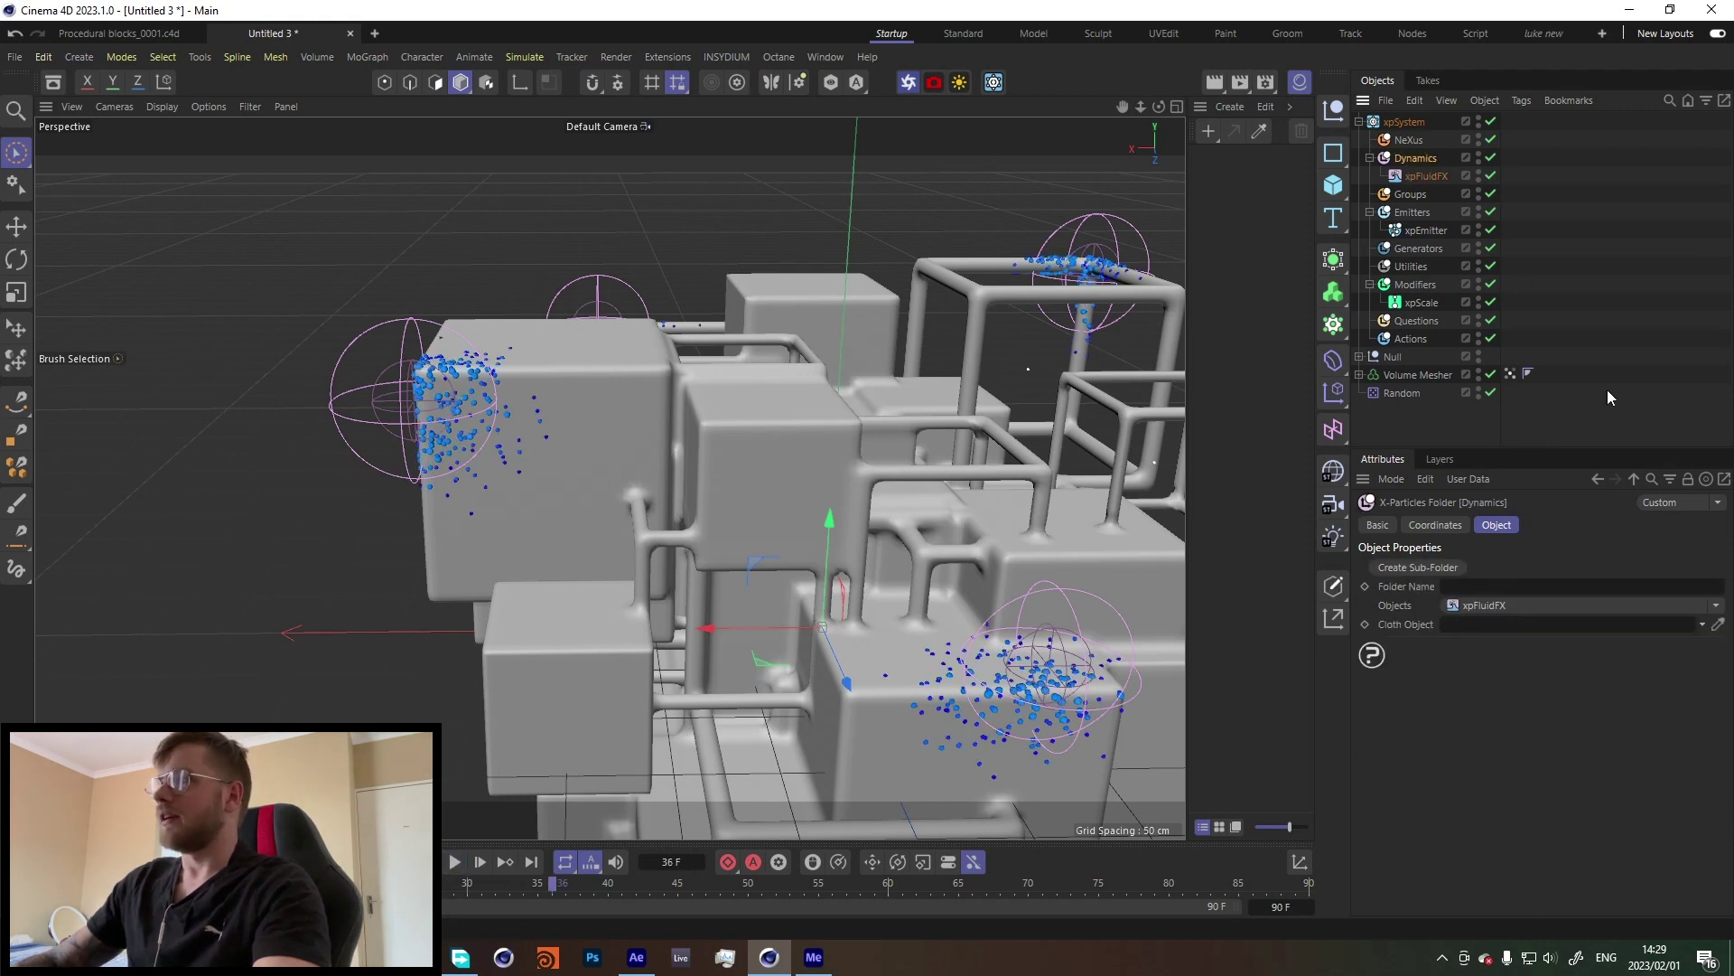
left_click(1717, 605)
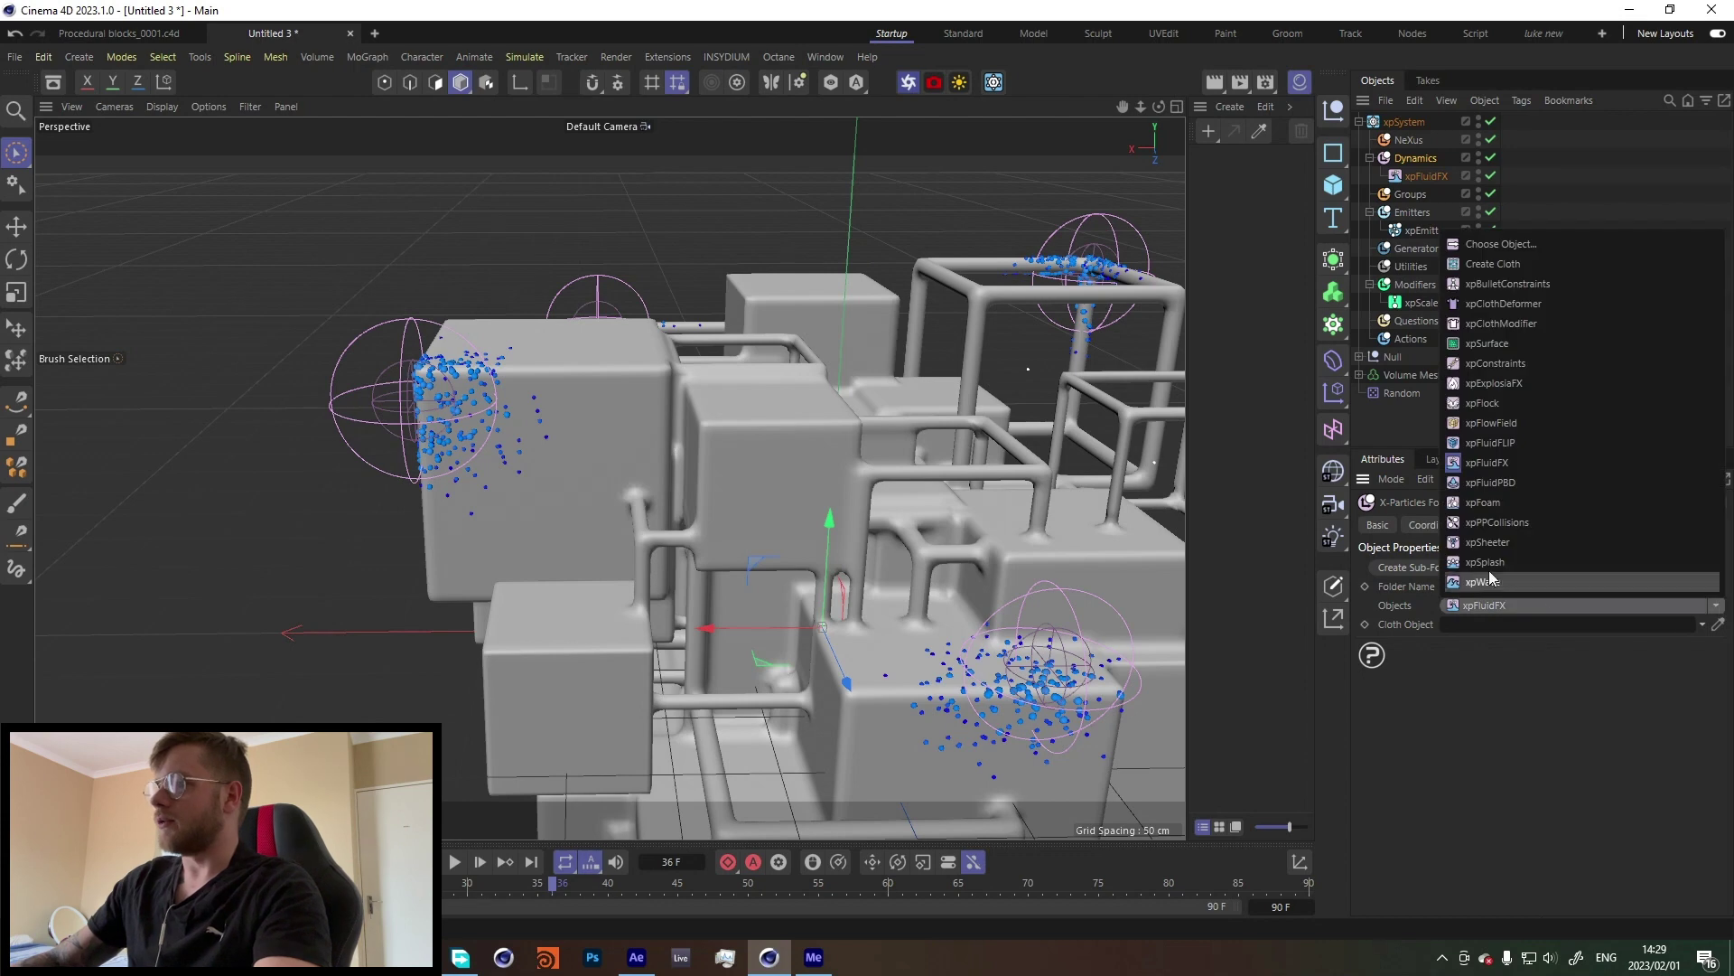
left_click(1498, 523)
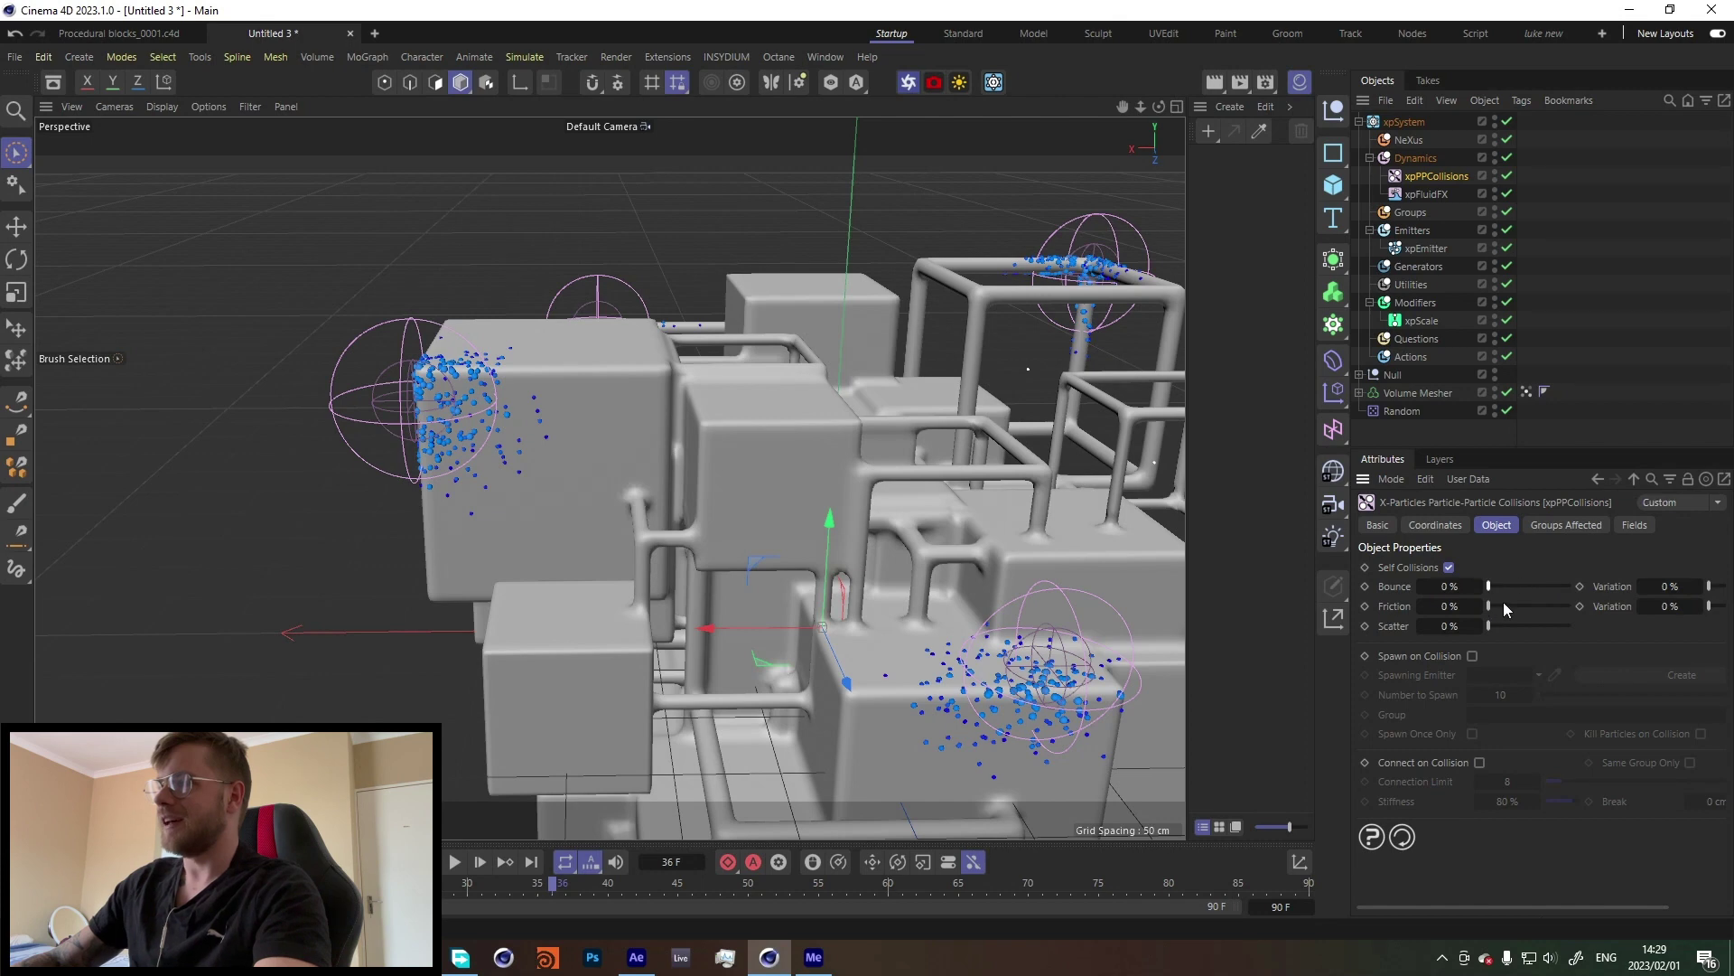
left_click(1480, 763)
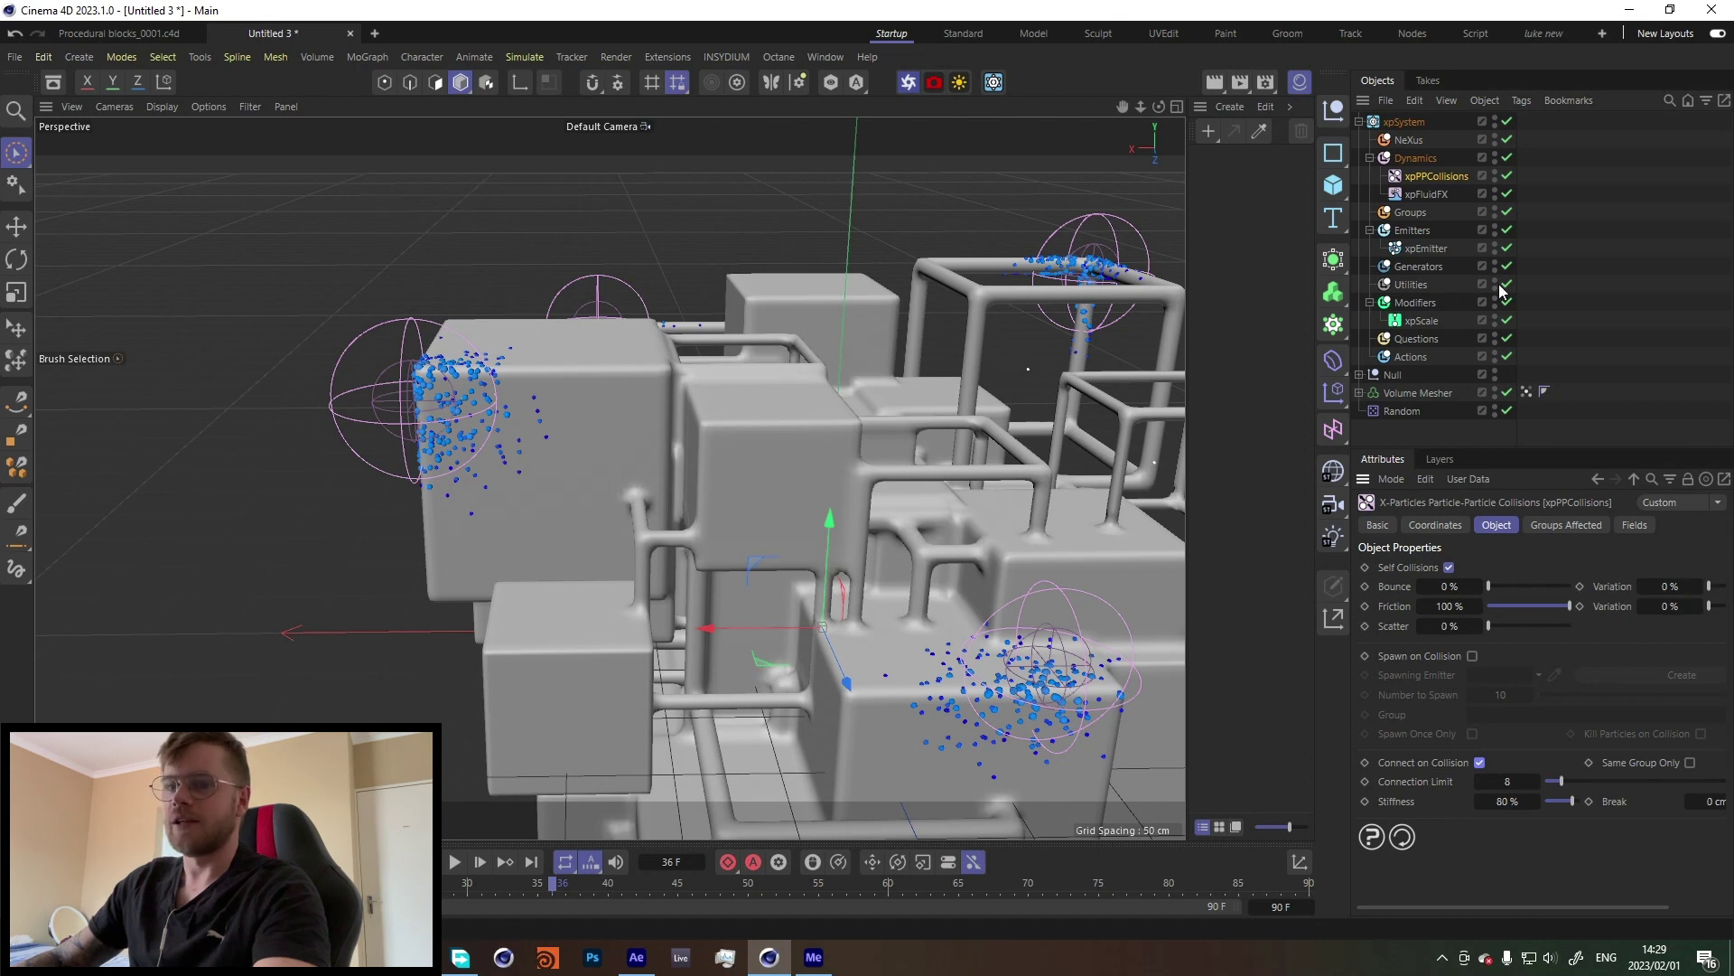
Step: Set the xpEmitter's birthrate to 2000
left_click(1427, 248)
left_click(1550, 525)
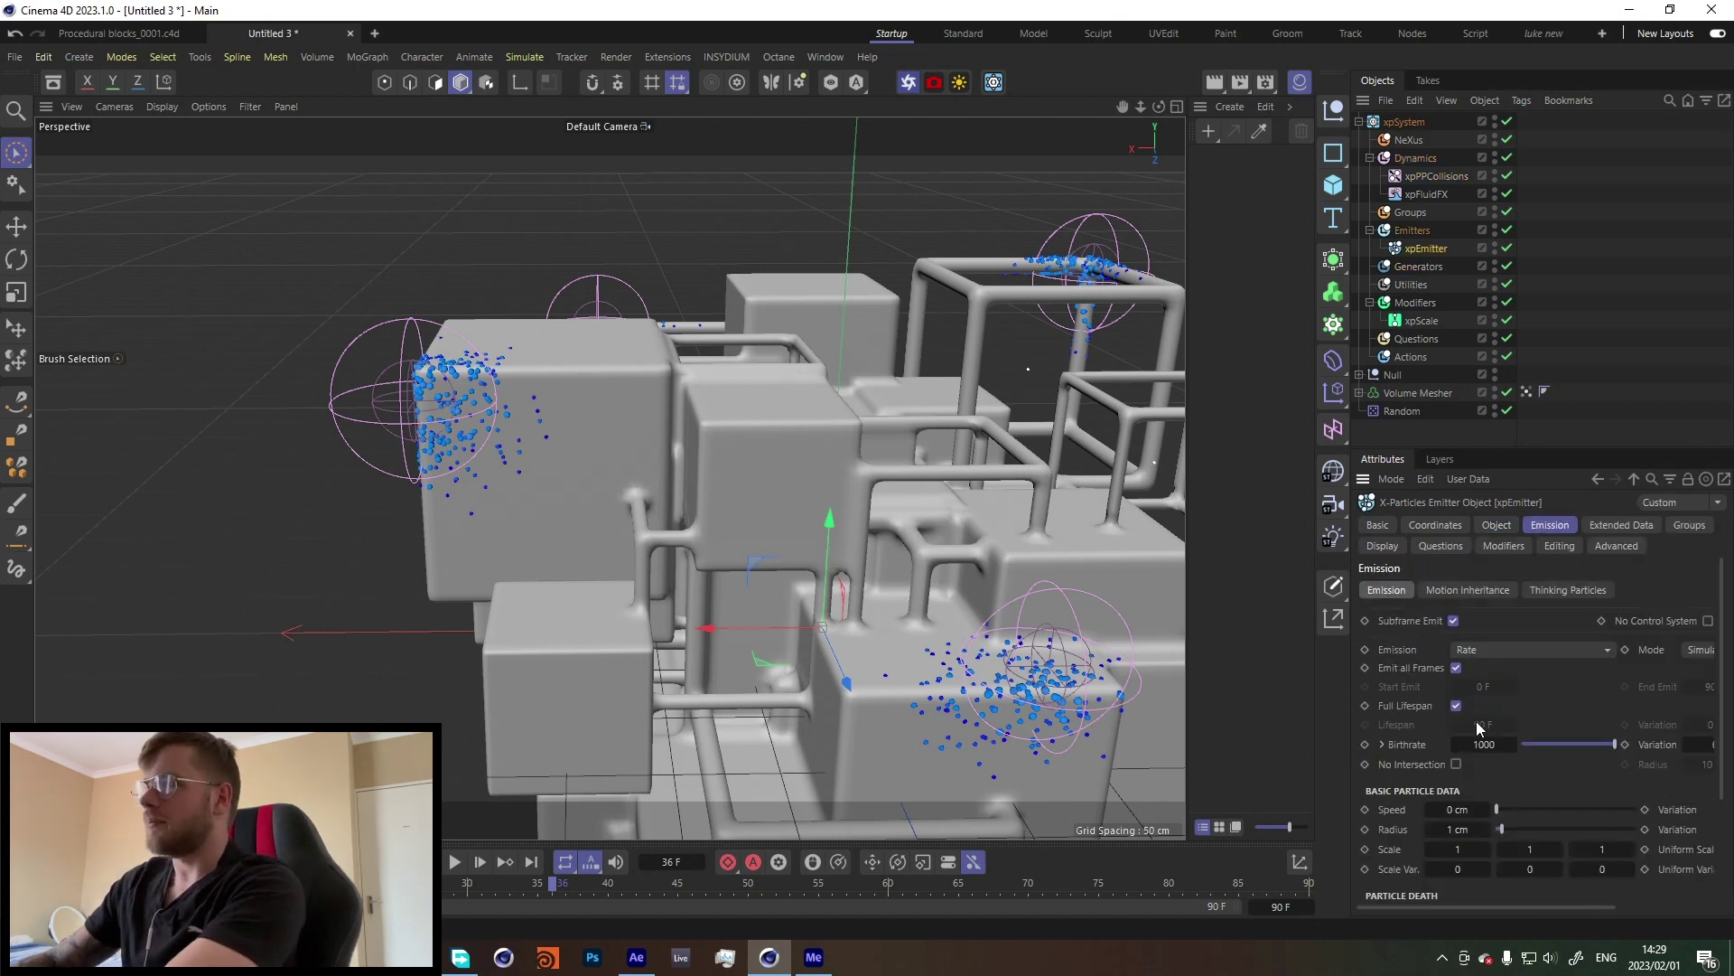
left_click(1481, 744)
type("2000")
key("Return")
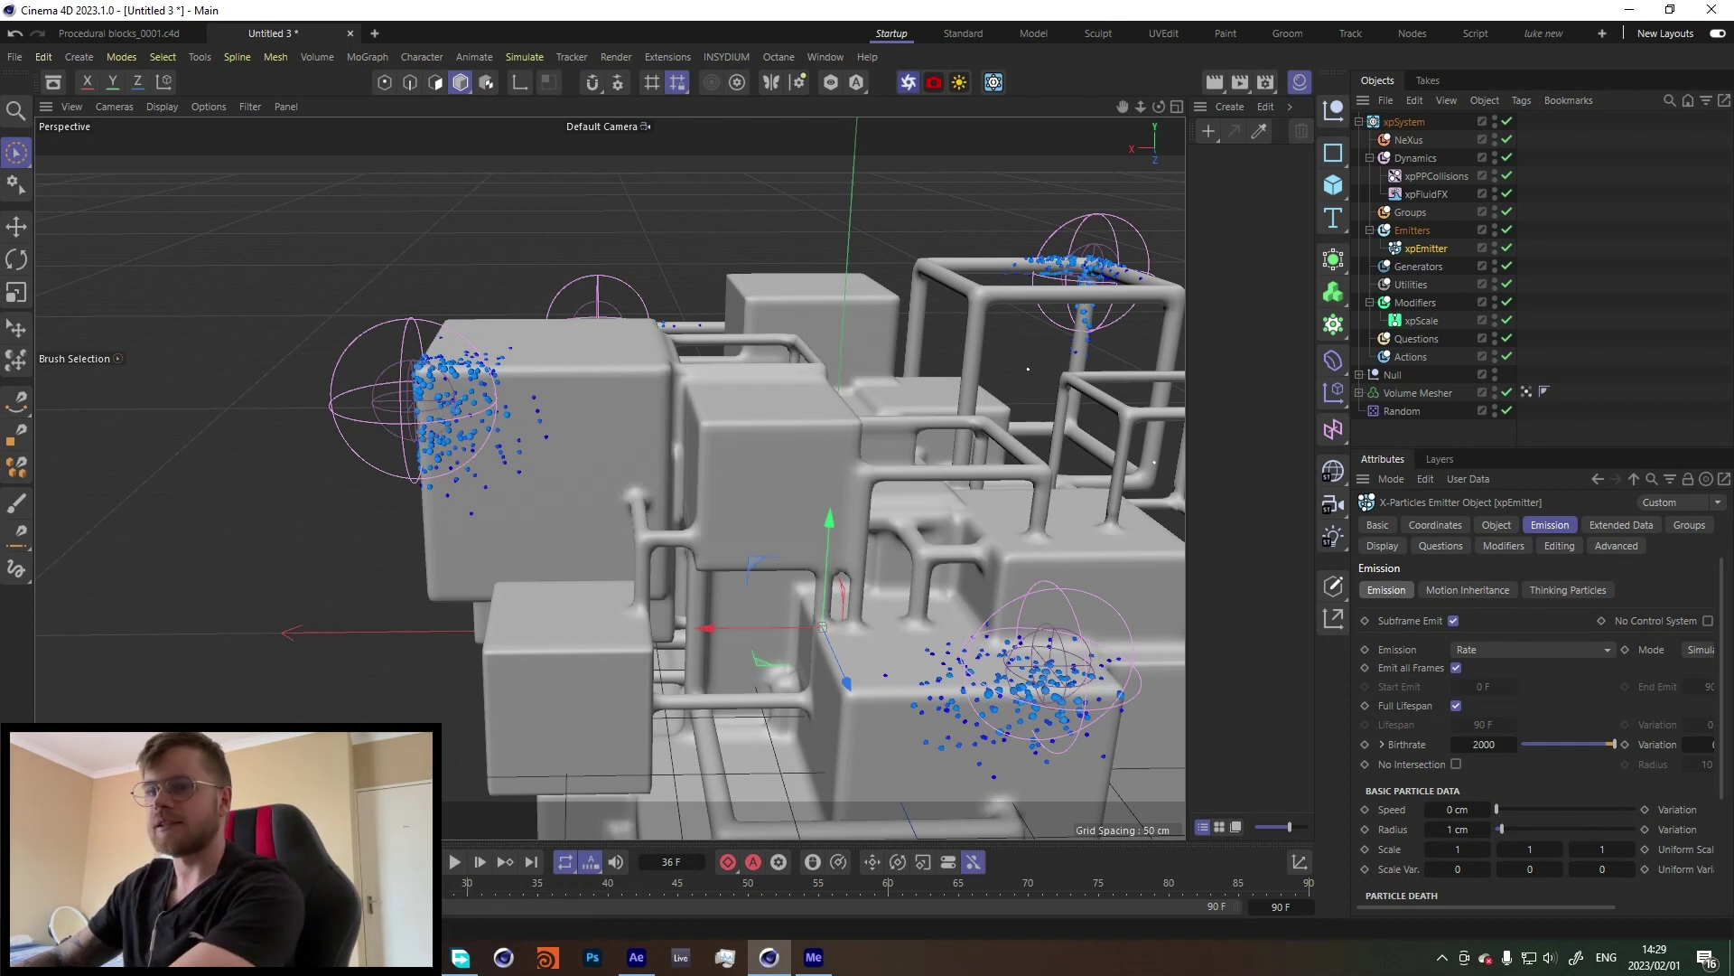
Step: Play the simulation and examine the colliding, growing particles around the wireframe cubes
left_click(463, 878)
left_click(455, 863)
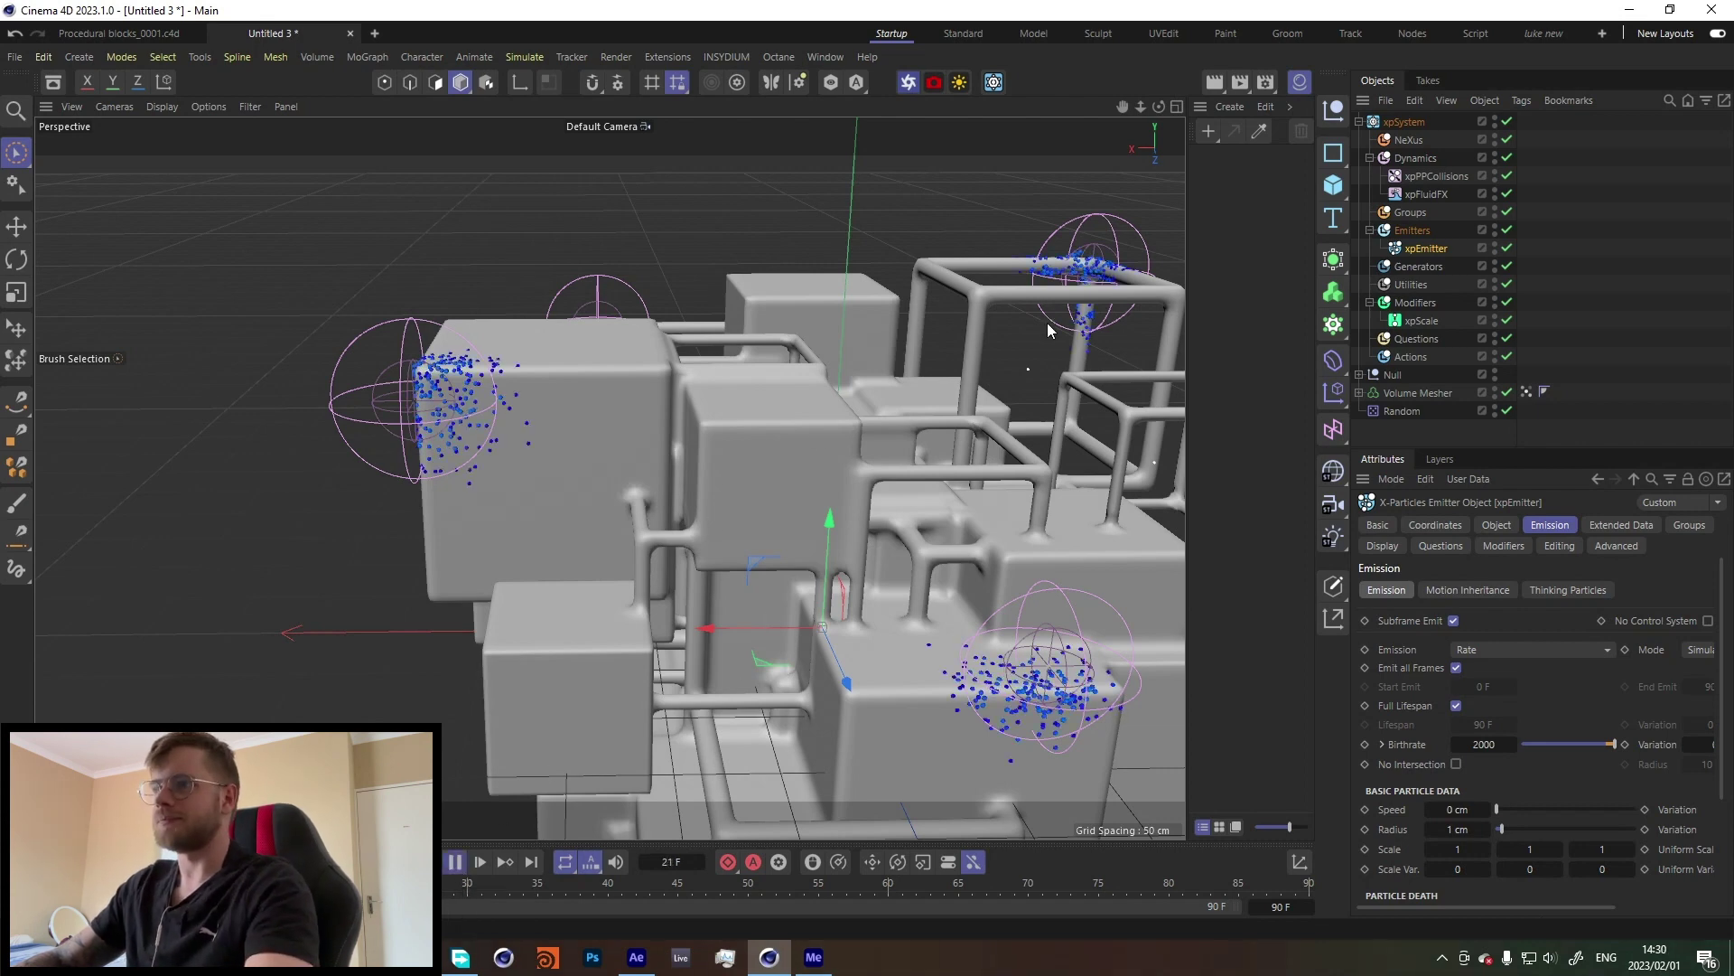
left_click_drag(1044, 313, 684, 415, "alt")
left_click_drag(829, 407, 907, 377, "alt")
right_click_drag(906, 379, 940, 383, "alt")
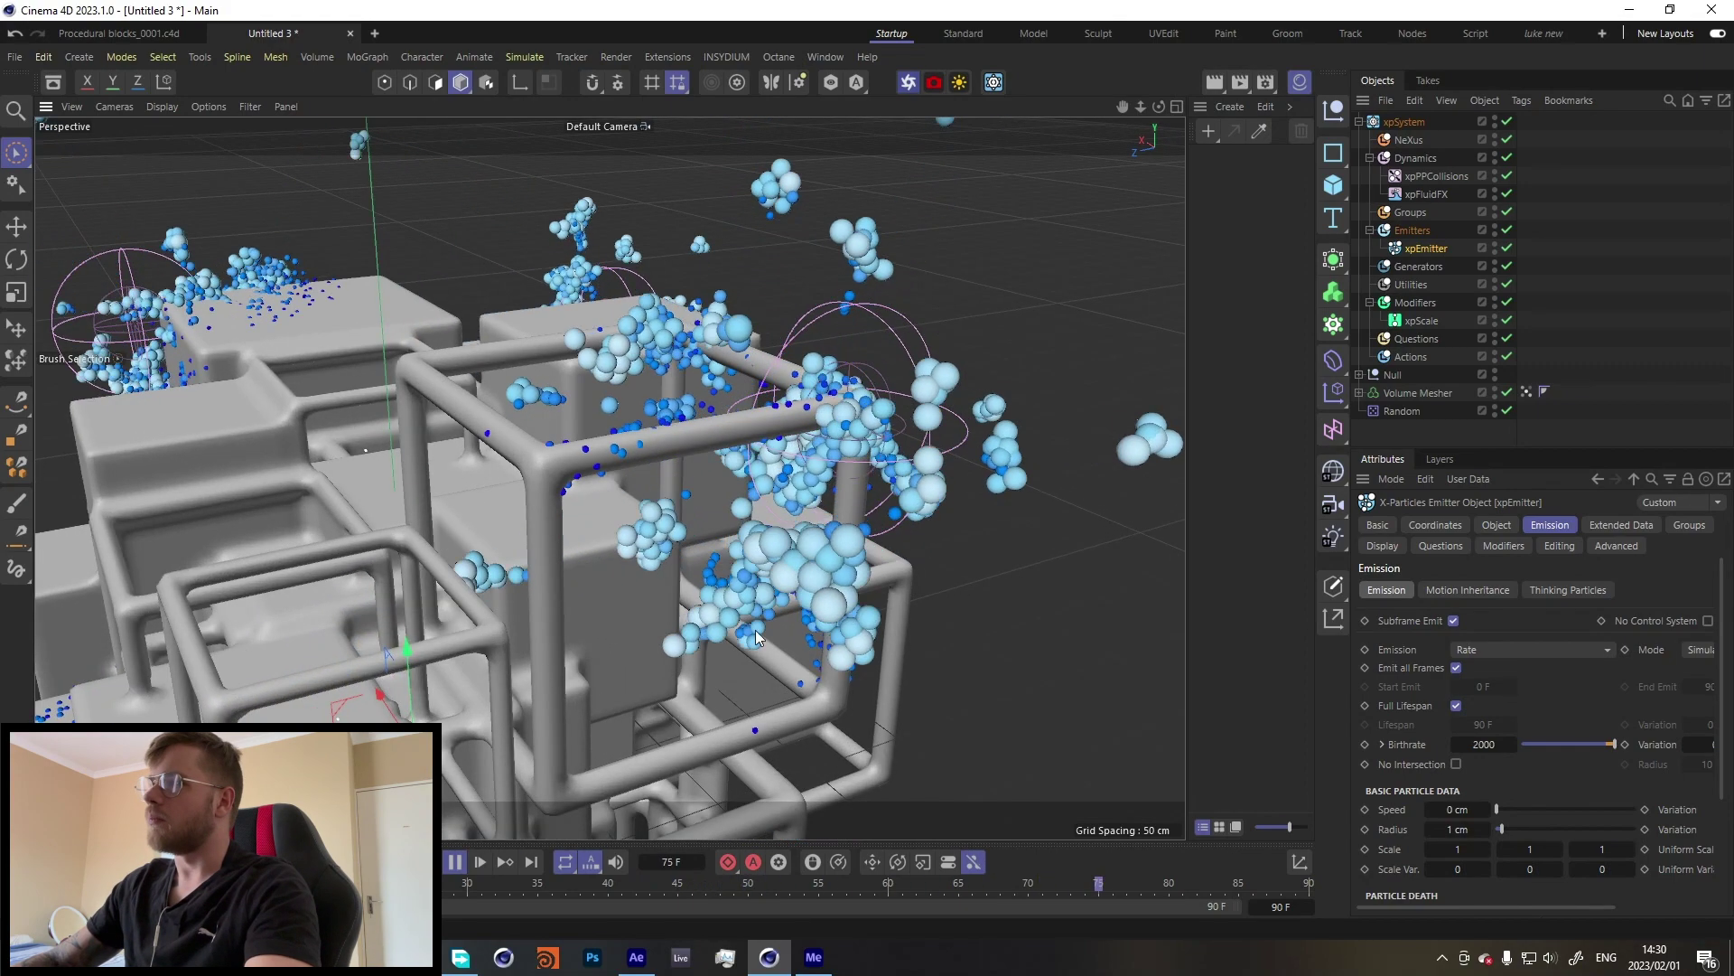
Step: Set the Freeze field's effect strength to 20% in the Volume Mesher's vertex map and replay the simulation
left_click(454, 861)
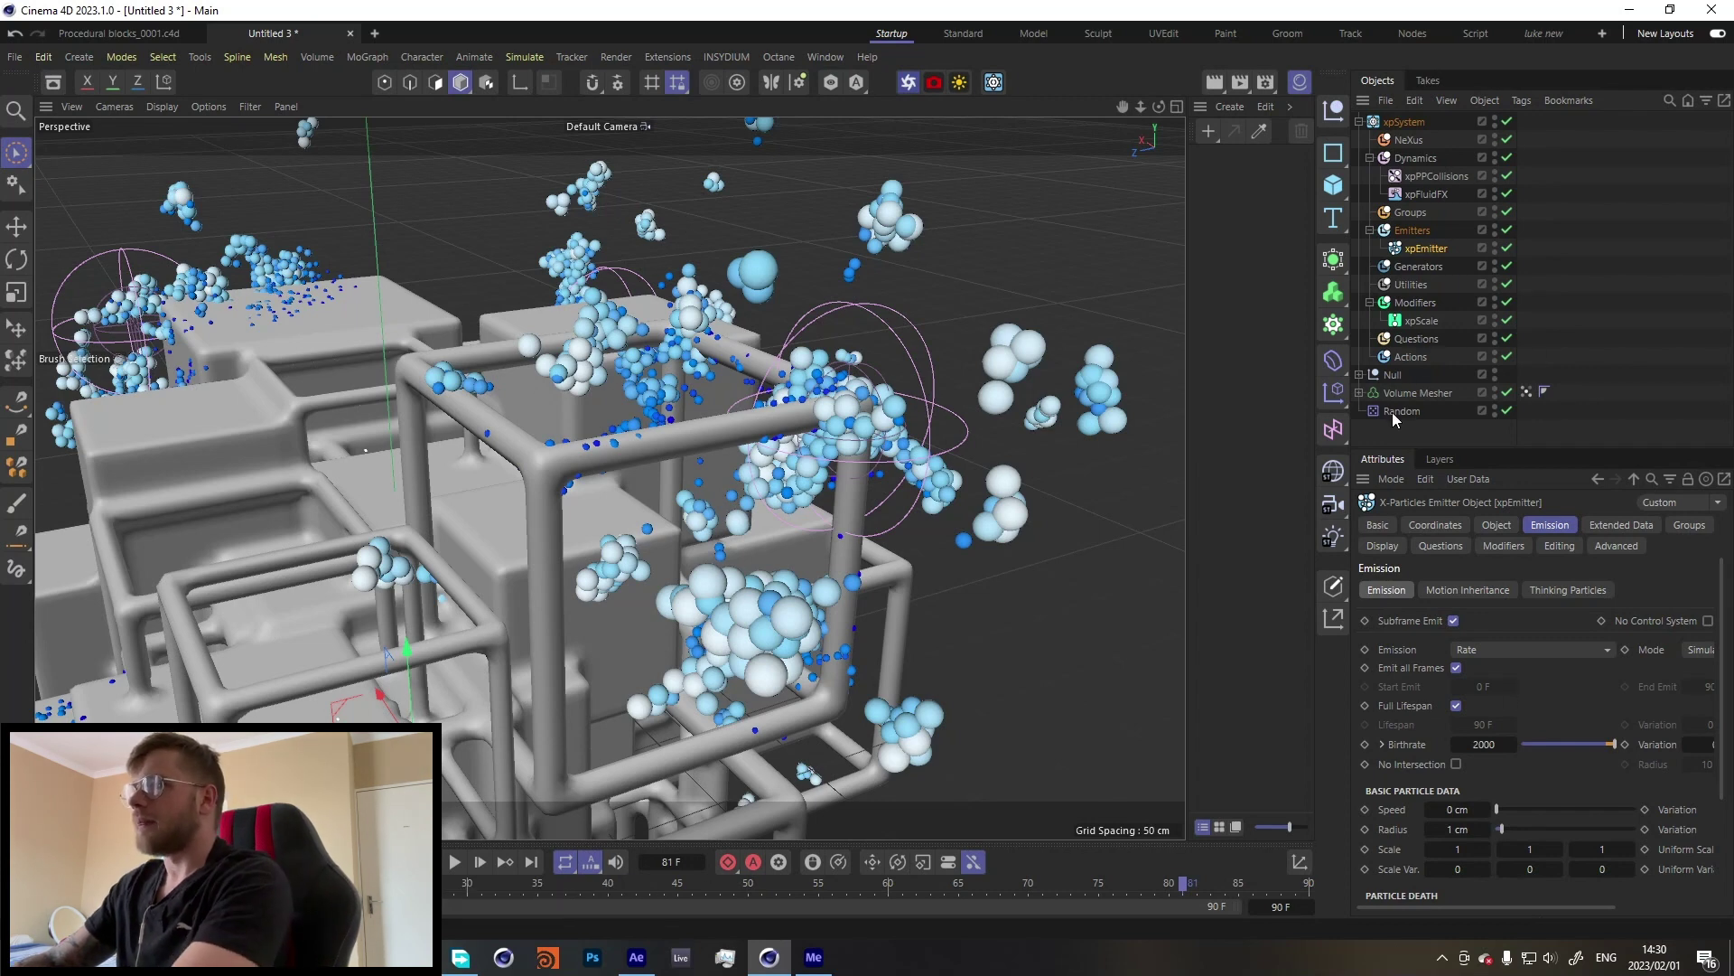
left_click(1544, 391)
left_click(1485, 905)
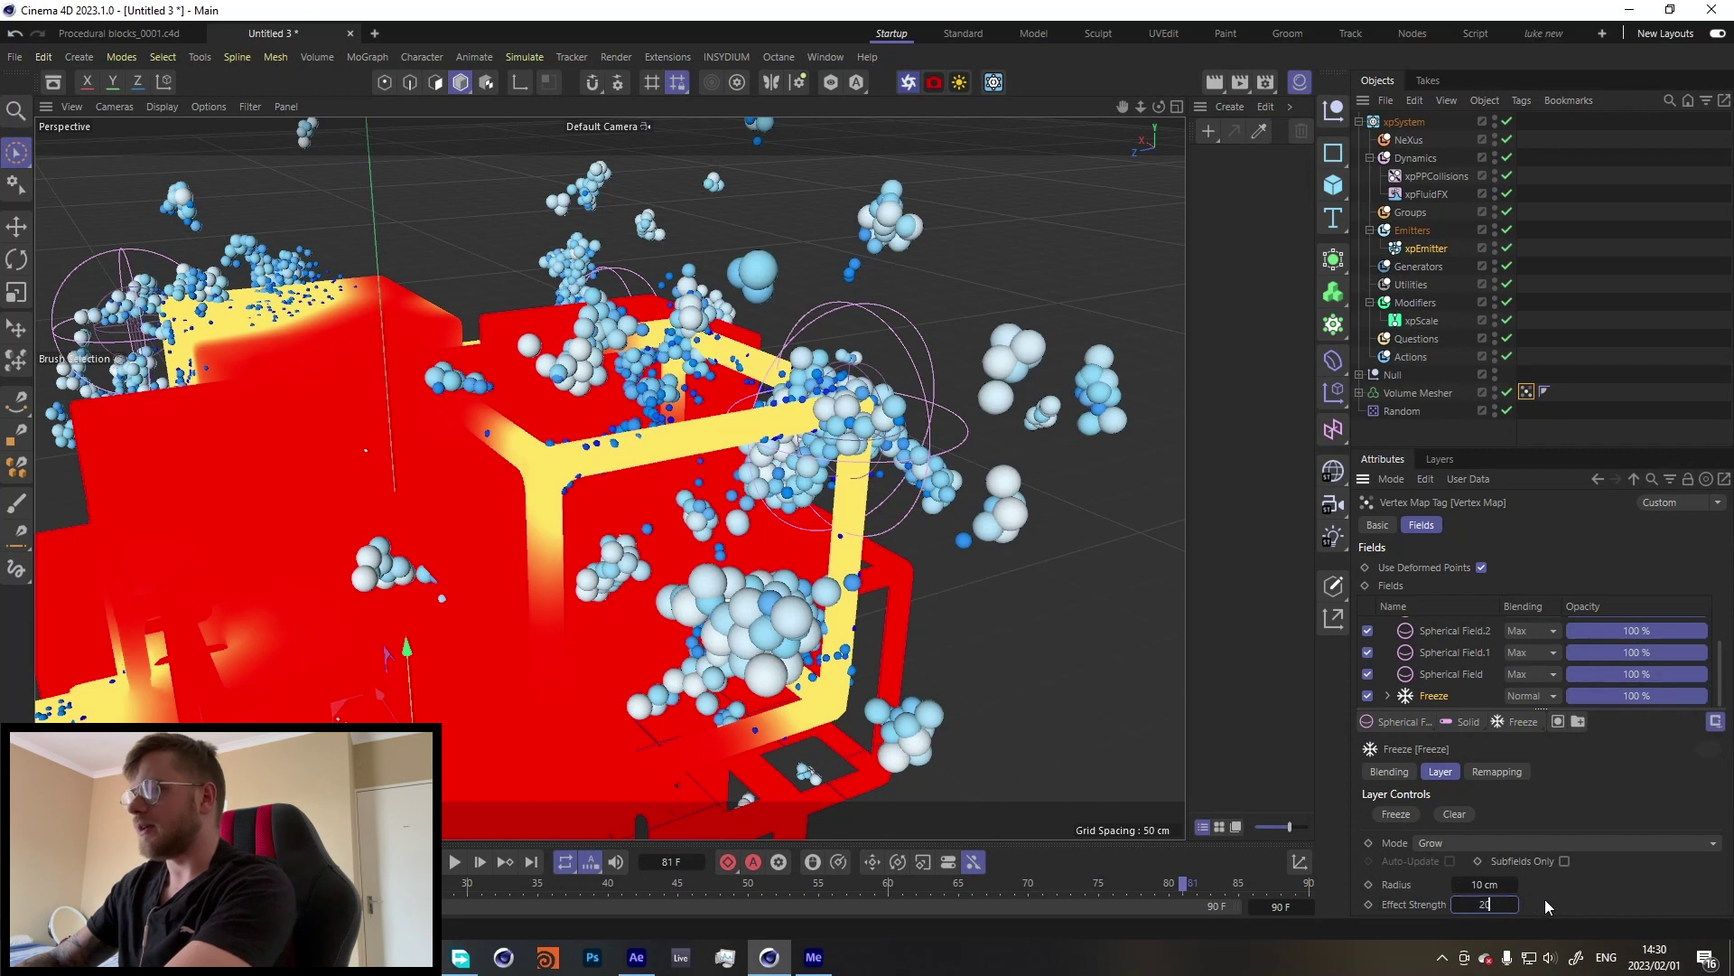
type("20")
key("Return")
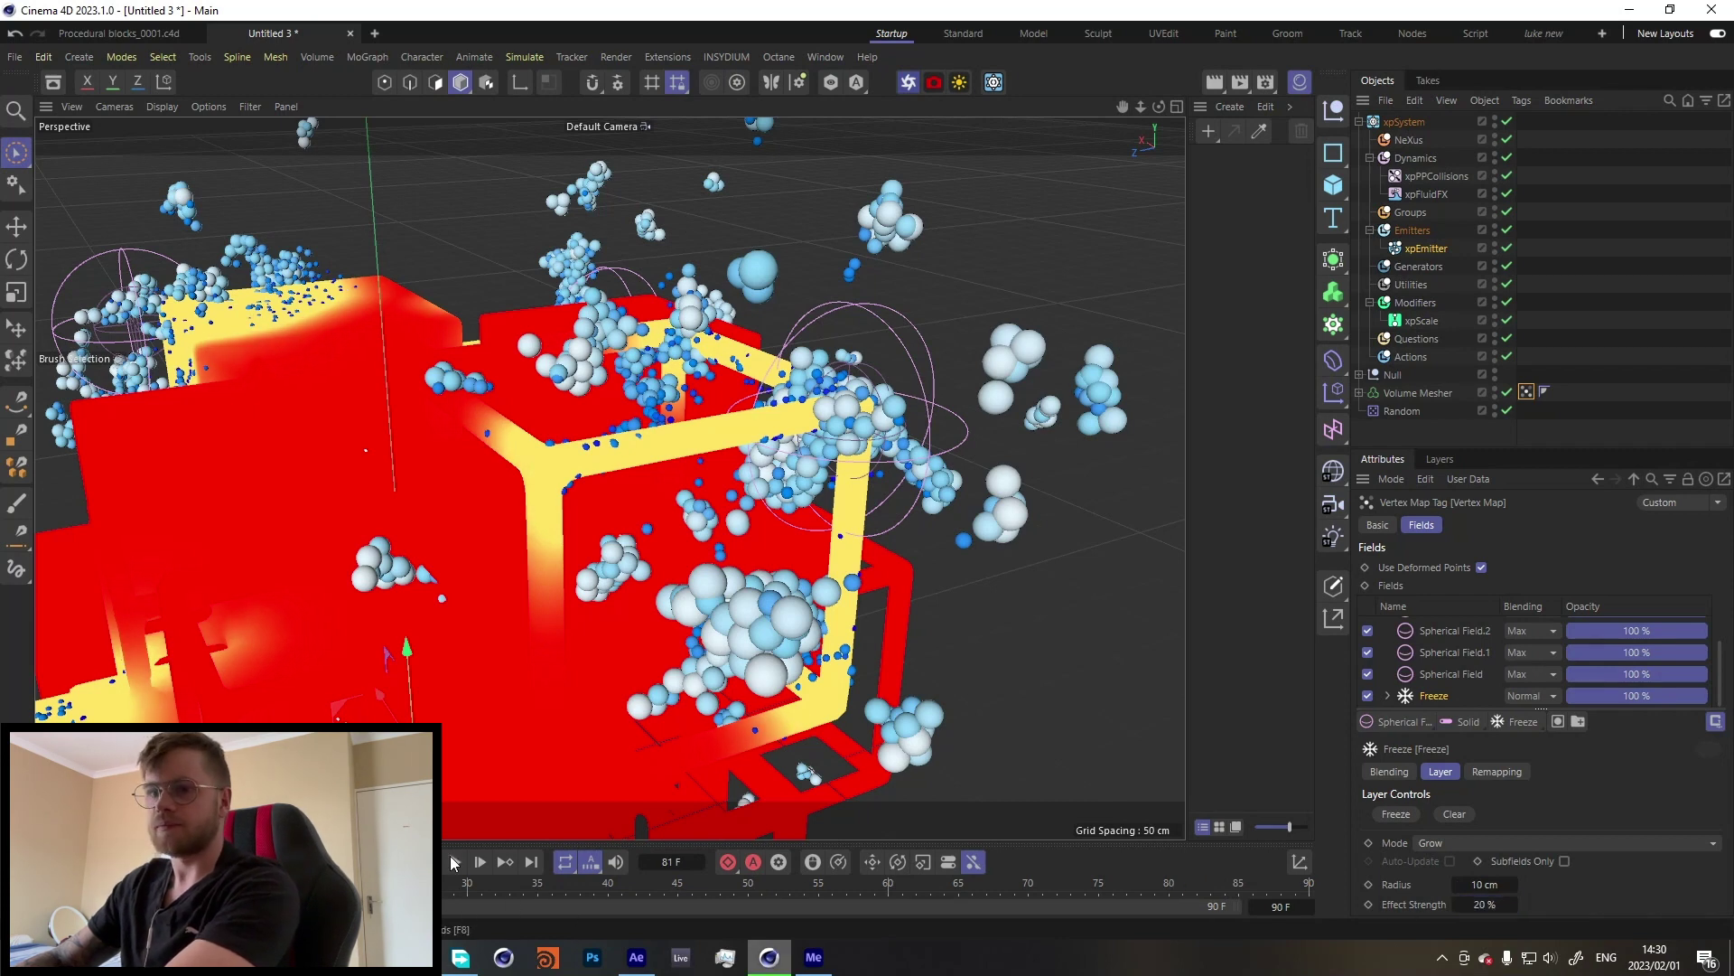
left_click(454, 862)
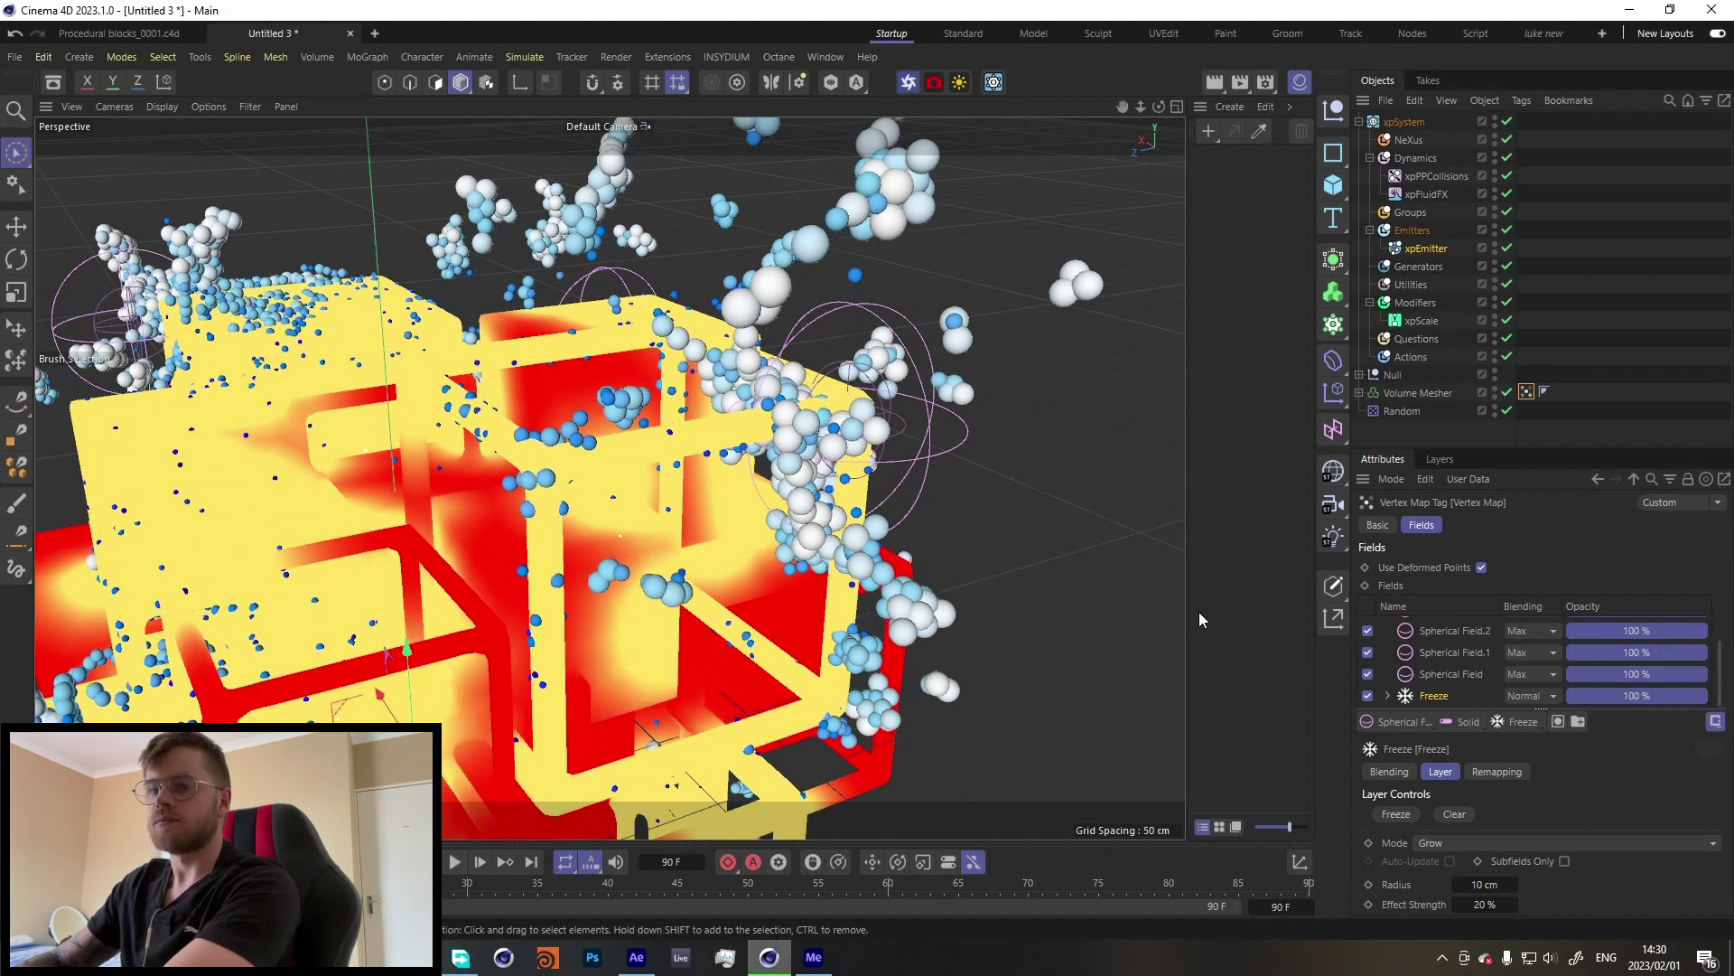
Step: Add an X-Particles Collider tag to the Volume Mesher with 100% friction and Connect on Collision enabled, and preview the simulation
left_click(1416, 394)
right_click(1414, 398)
mouse_move(1456, 116)
mouse_move(1366, 140)
left_click(1446, 204)
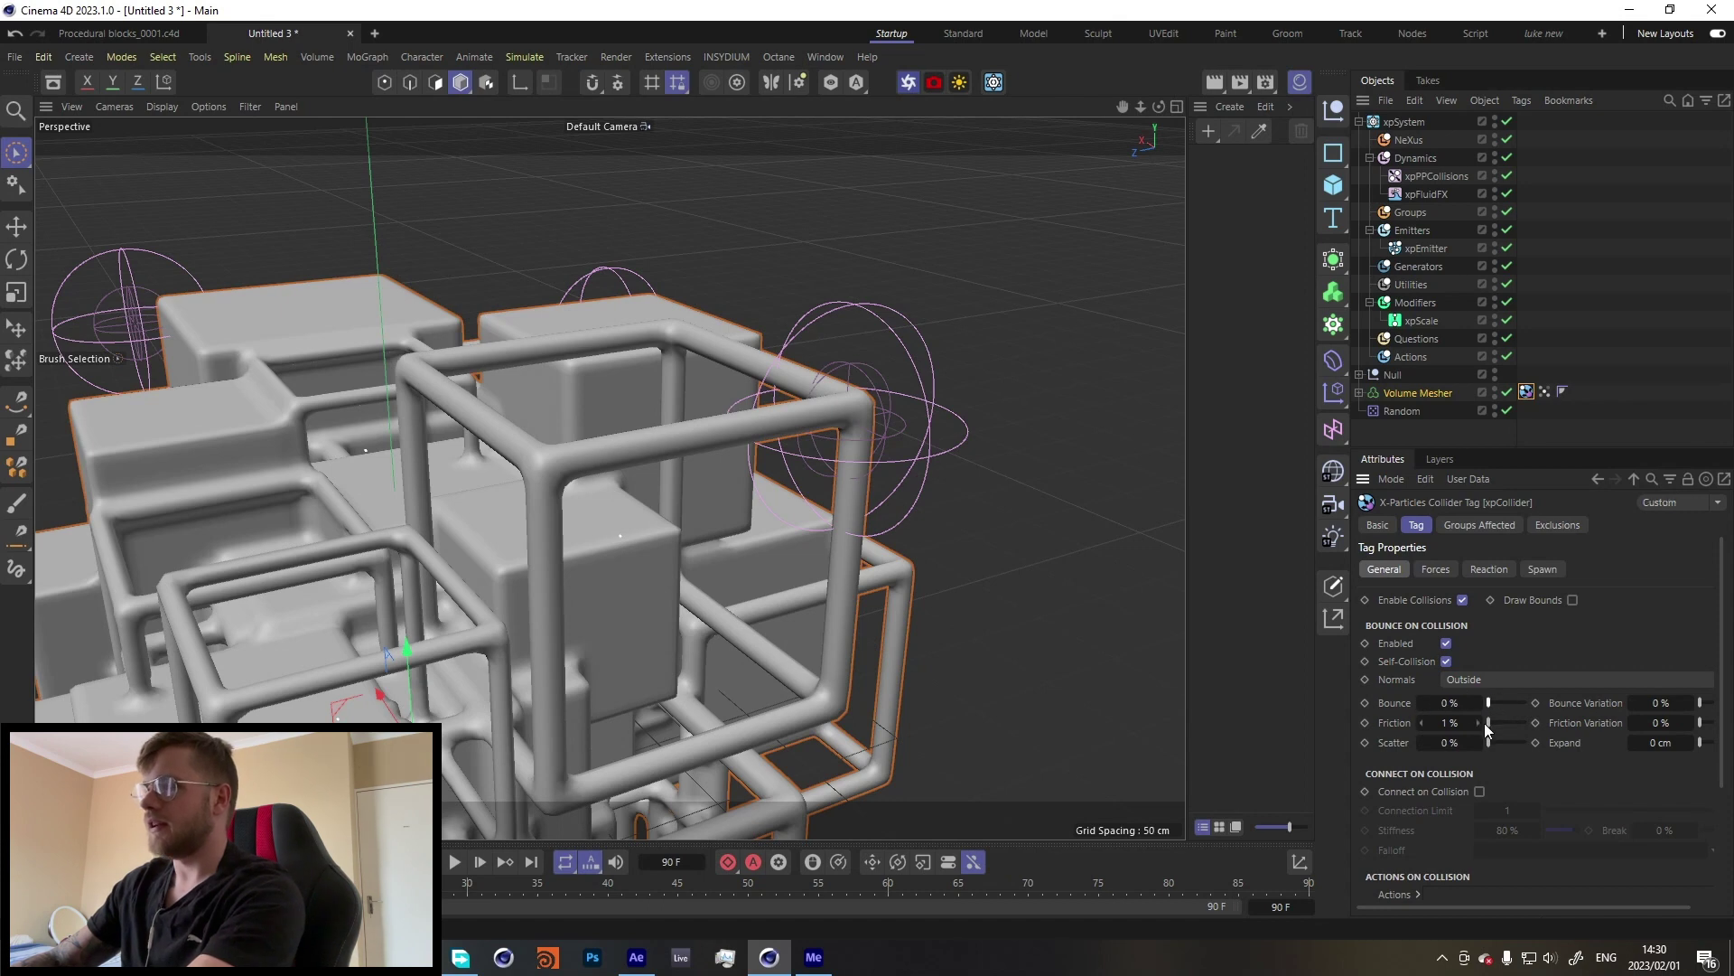
left_click_drag(1488, 723, 1666, 721)
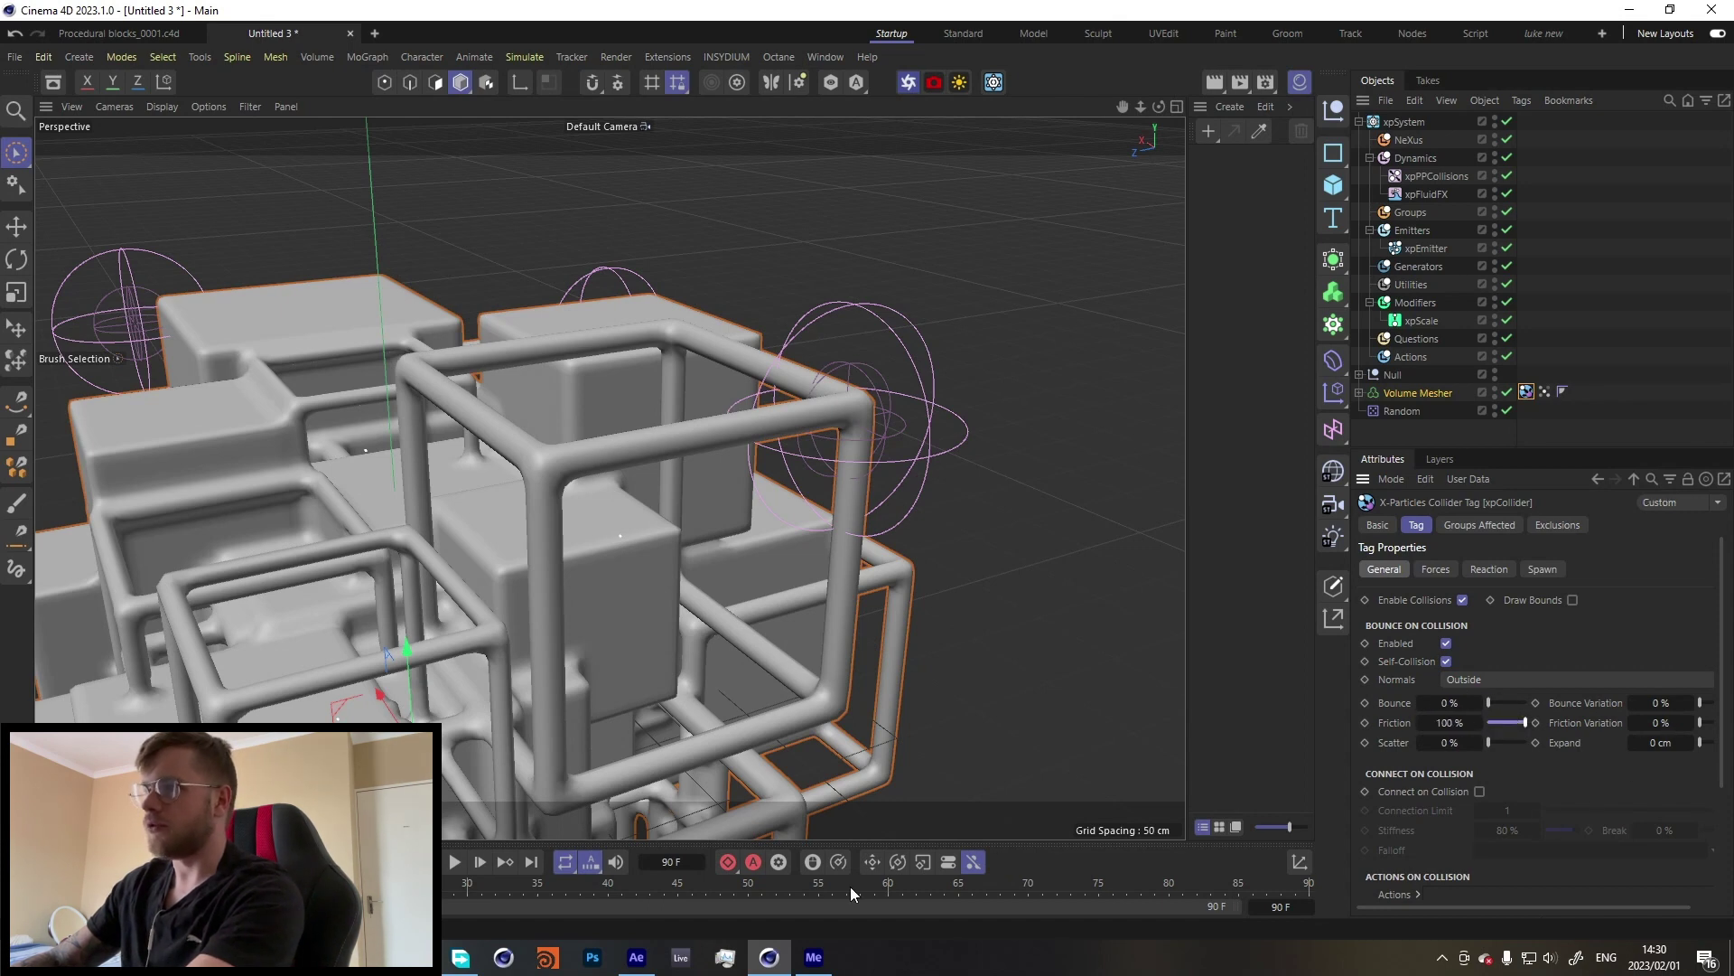
left_click(1480, 792)
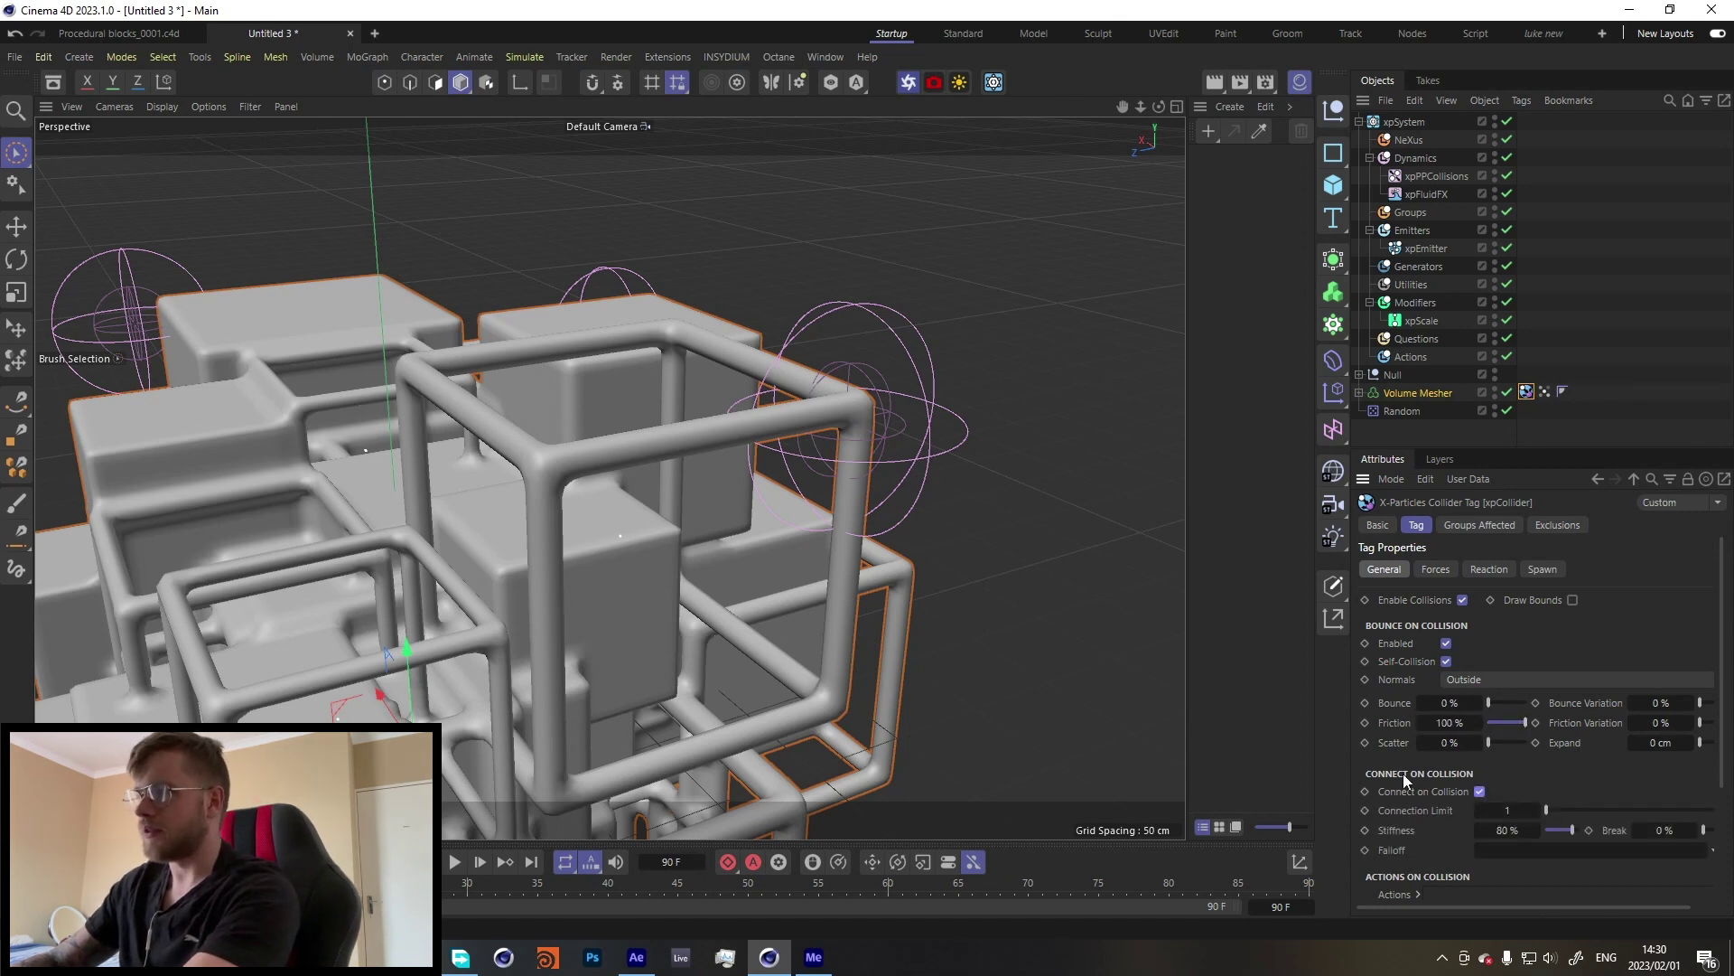
left_click(452, 862)
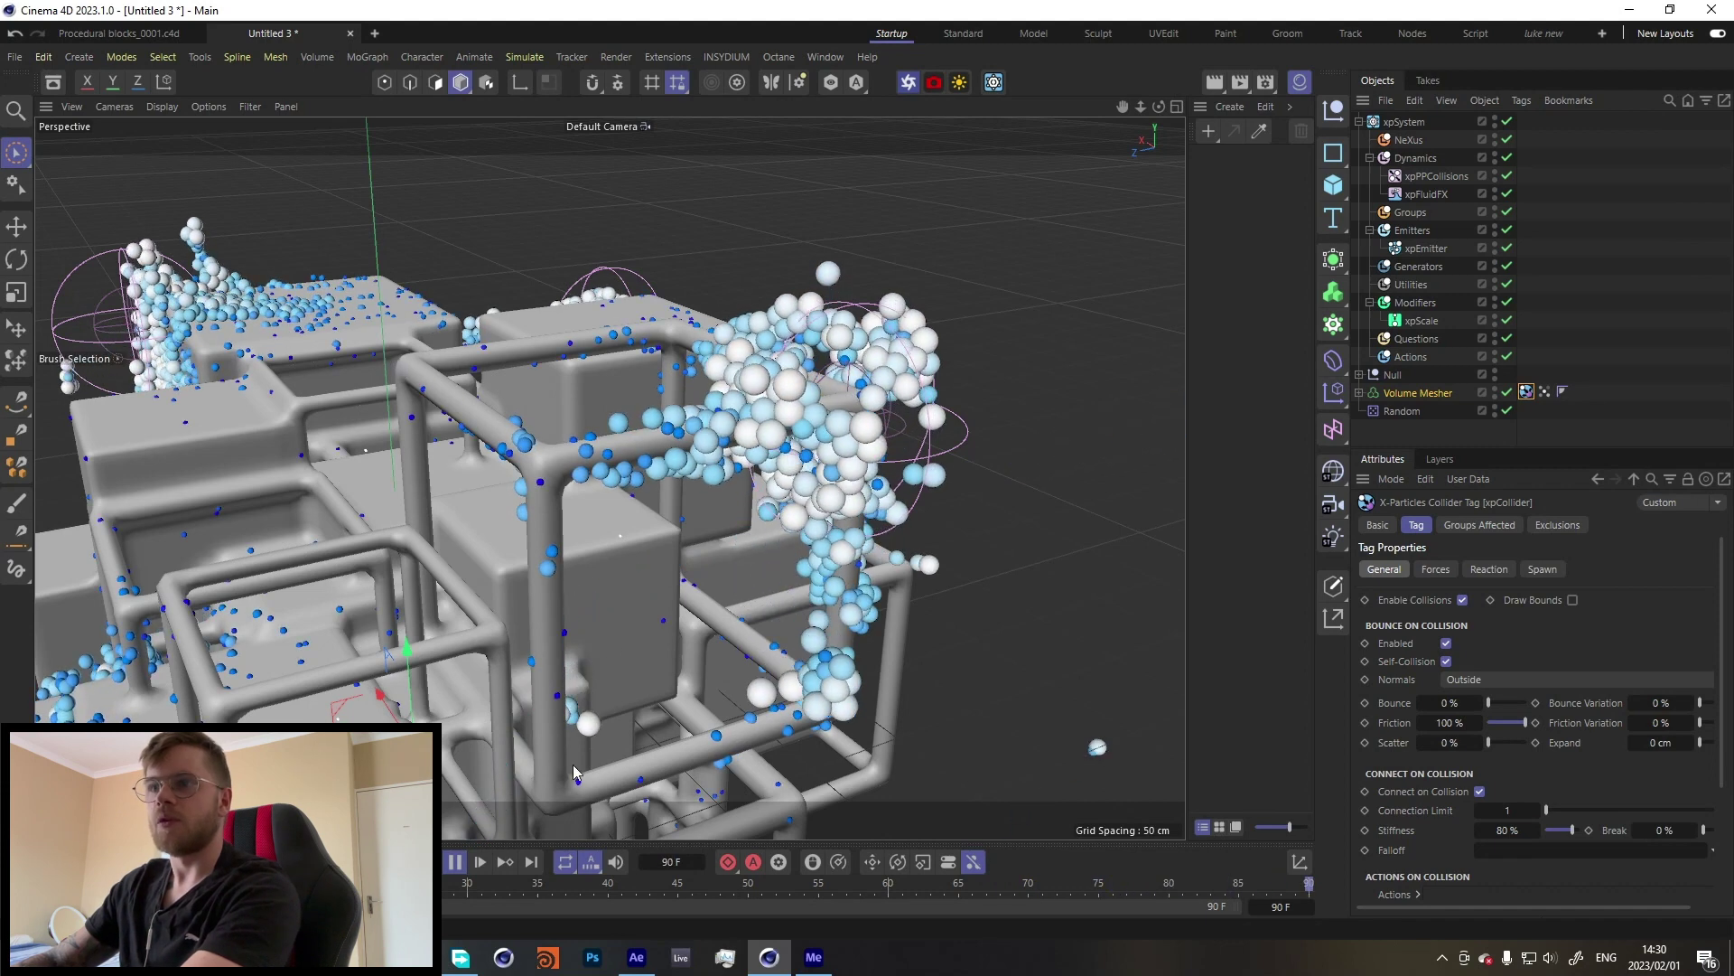
left_click(456, 864)
Step: Set the xpEmitter's birthrate to 5000 and play the simulation around the whole cube cluster
right_click_drag(742, 506, 523, 532, "alt")
middle_click_drag(488, 533, 711, 542, "alt")
left_click_drag(673, 546, 1403, 431, "alt")
left_click(1424, 249)
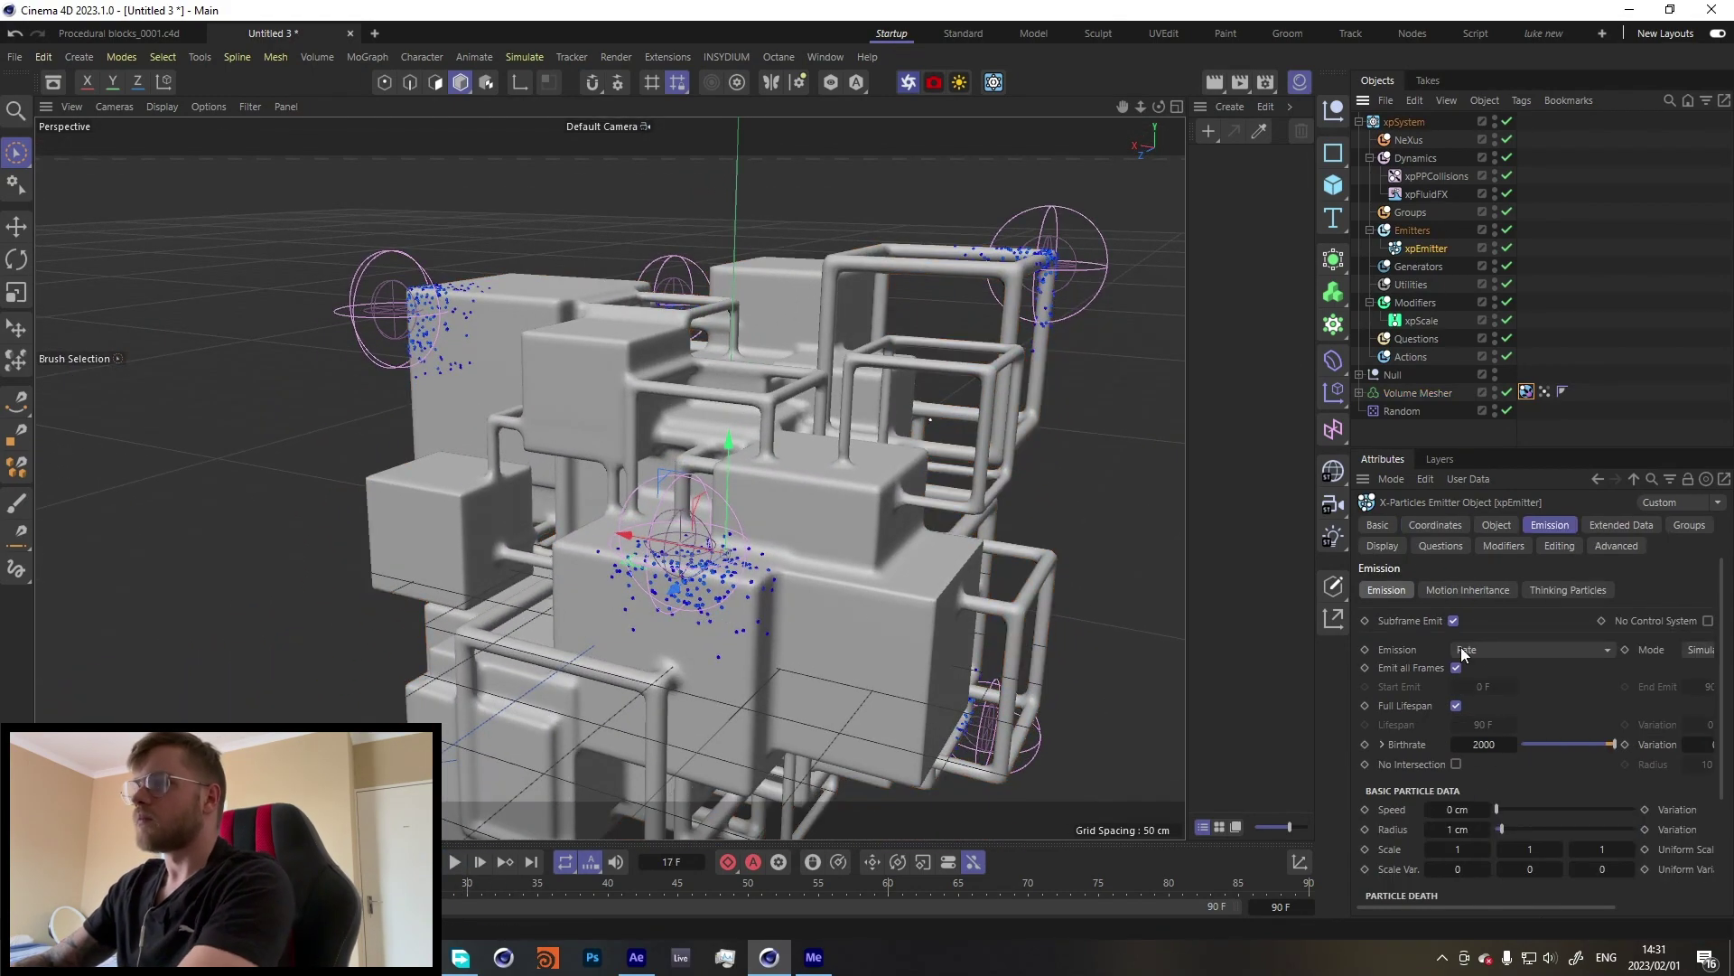
left_click(1545, 392)
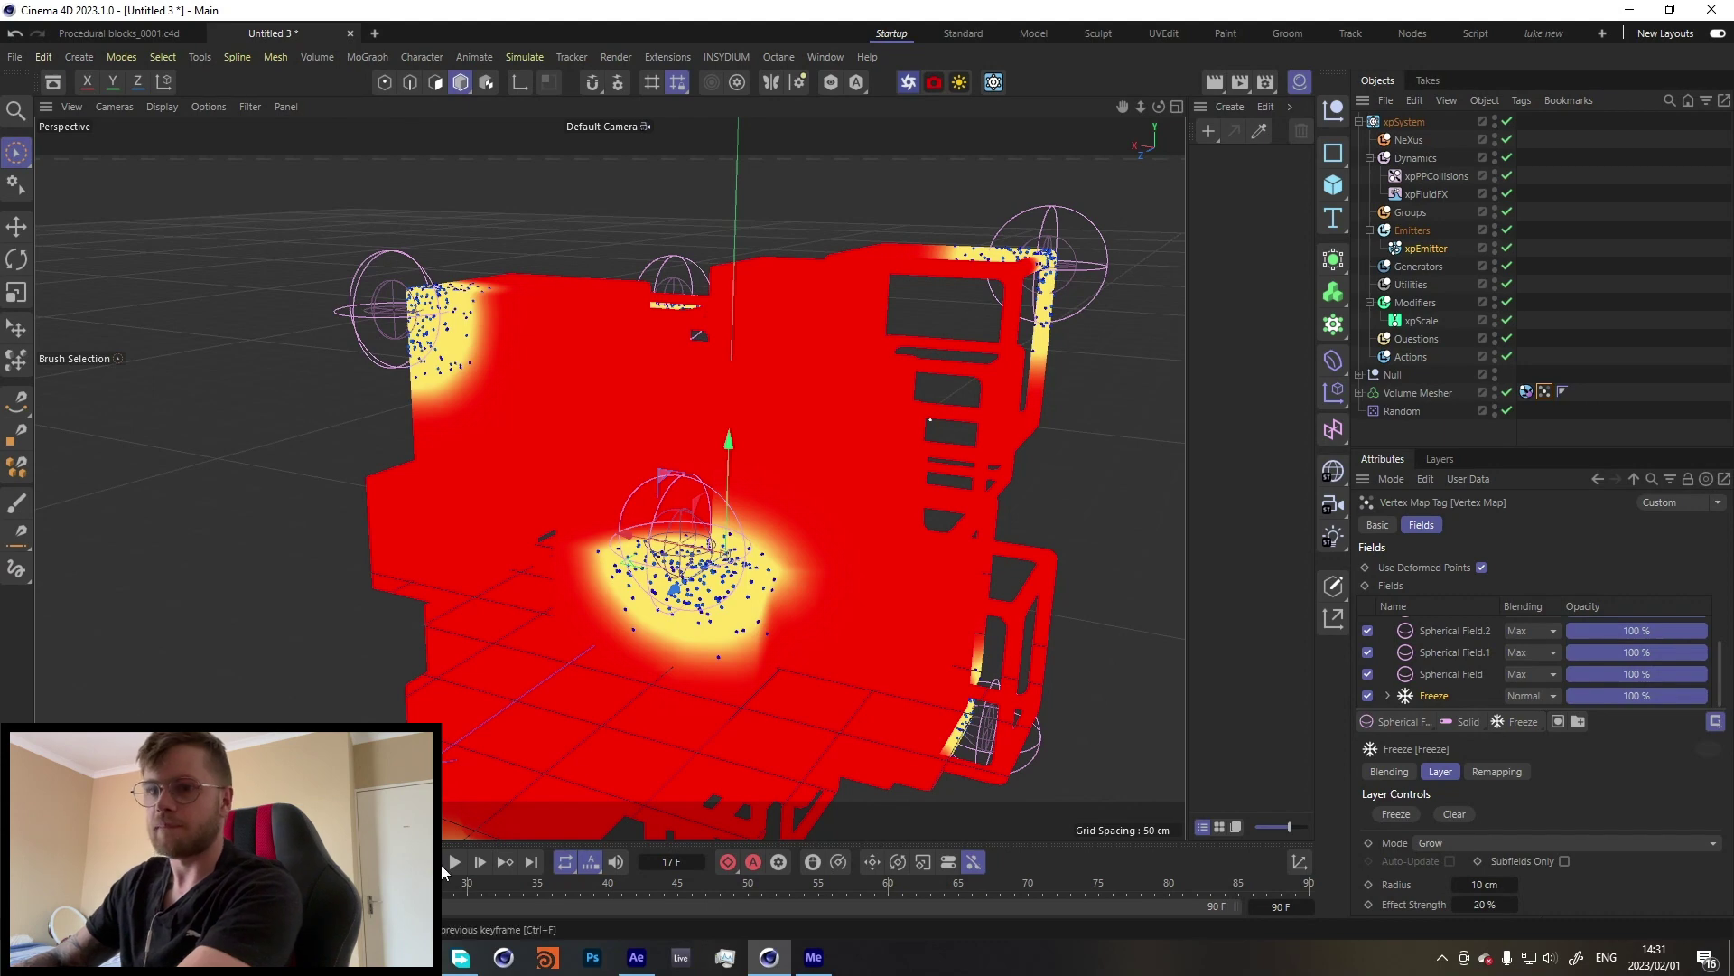
left_click(1428, 251)
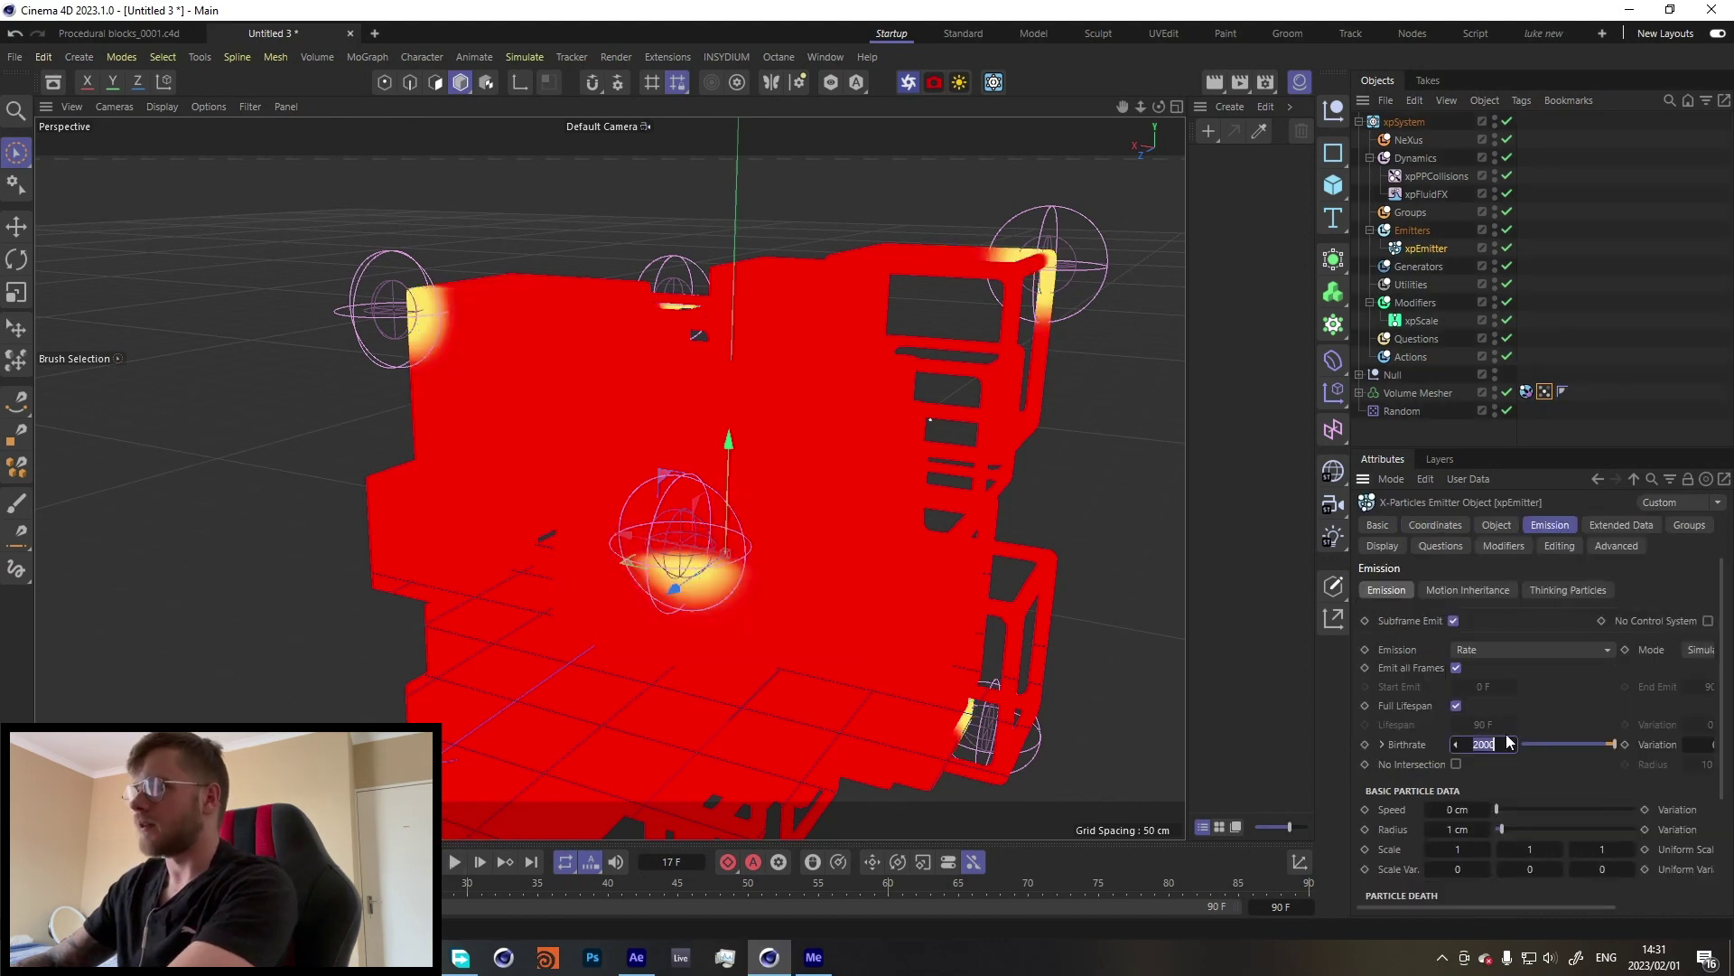
type("5000")
key("Return")
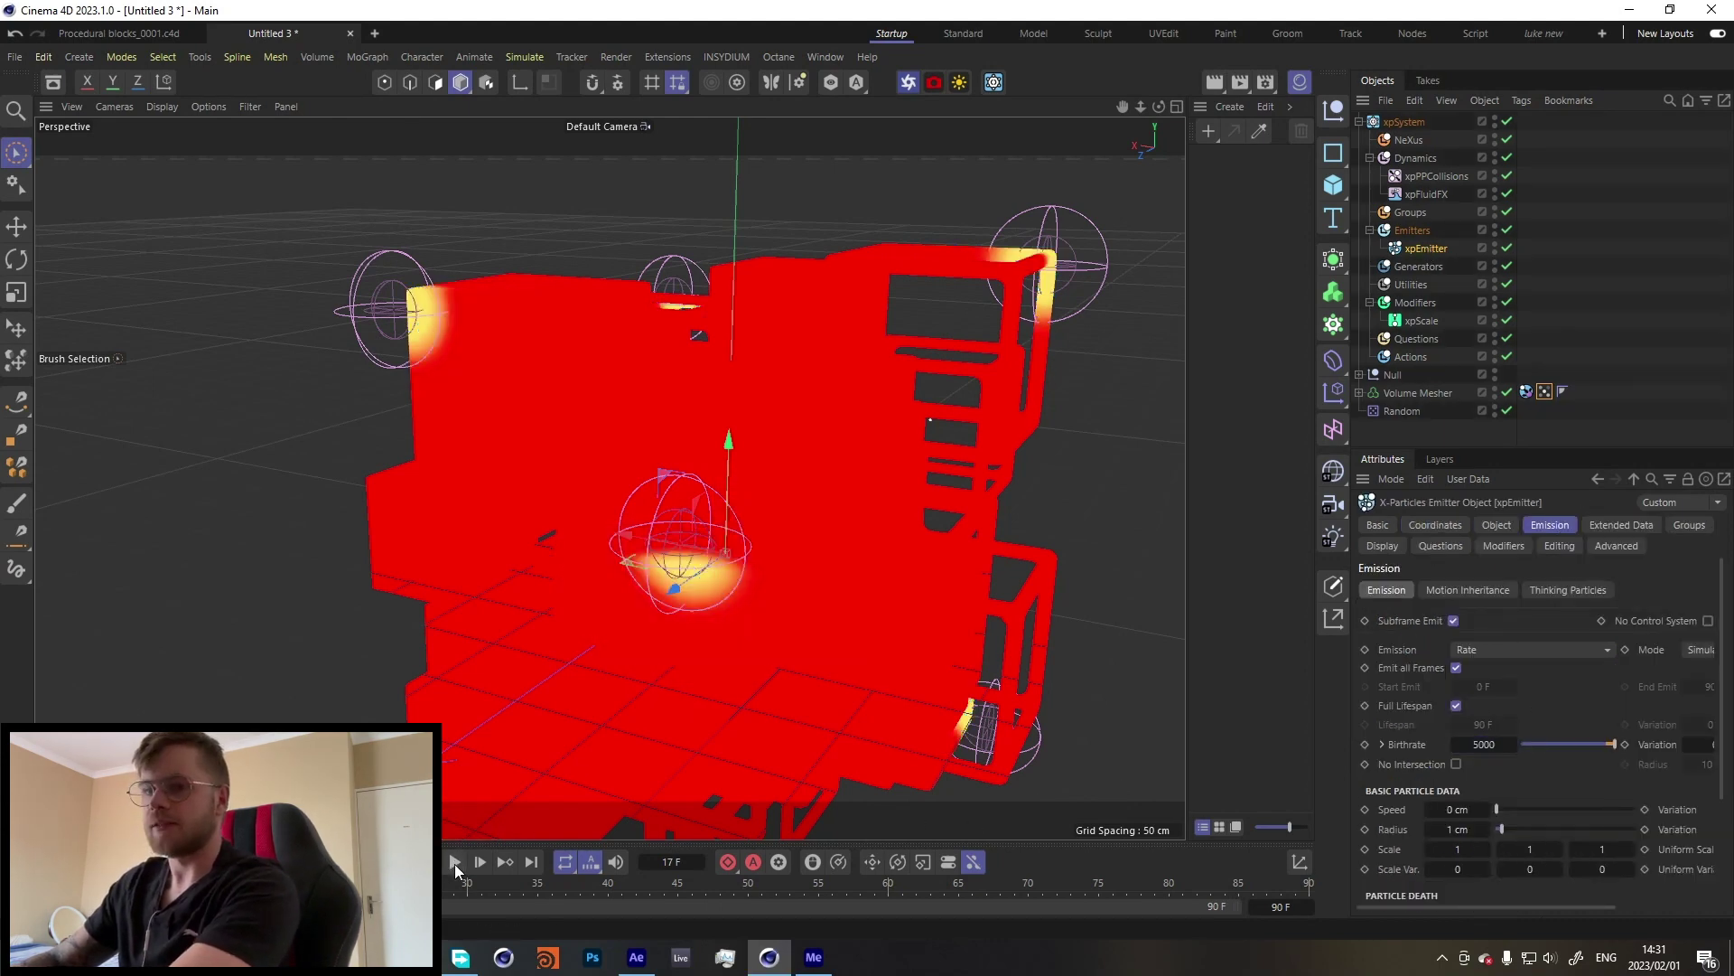
left_click(454, 863)
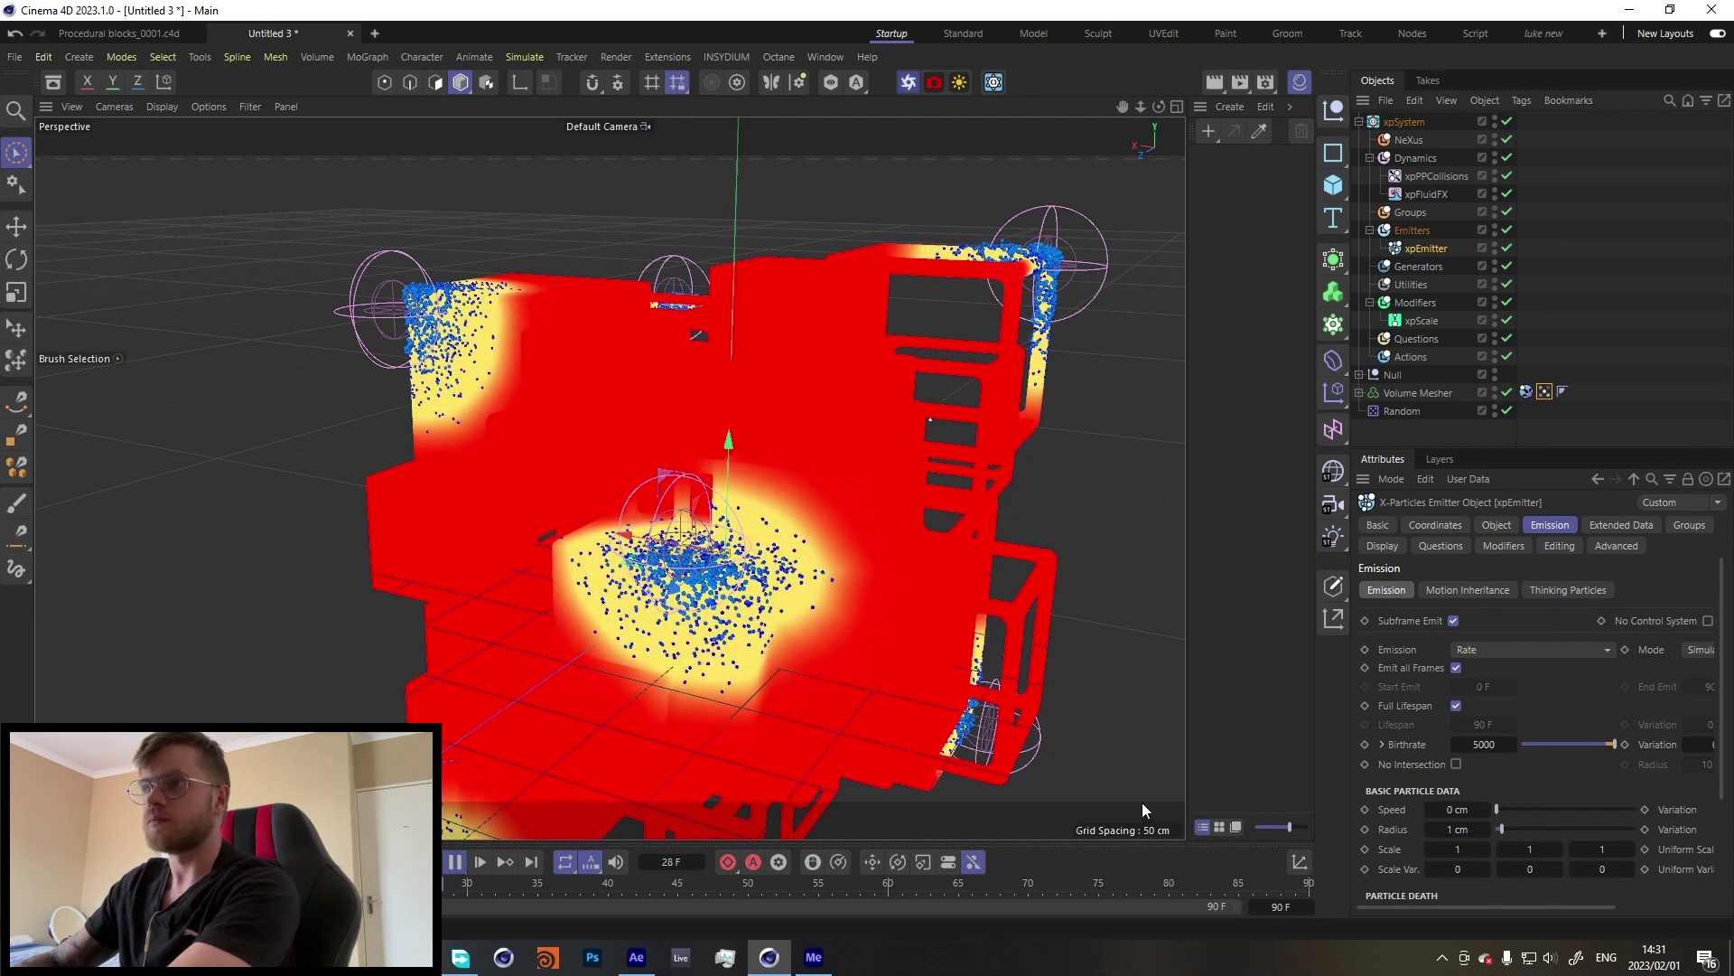
left_click(1618, 343)
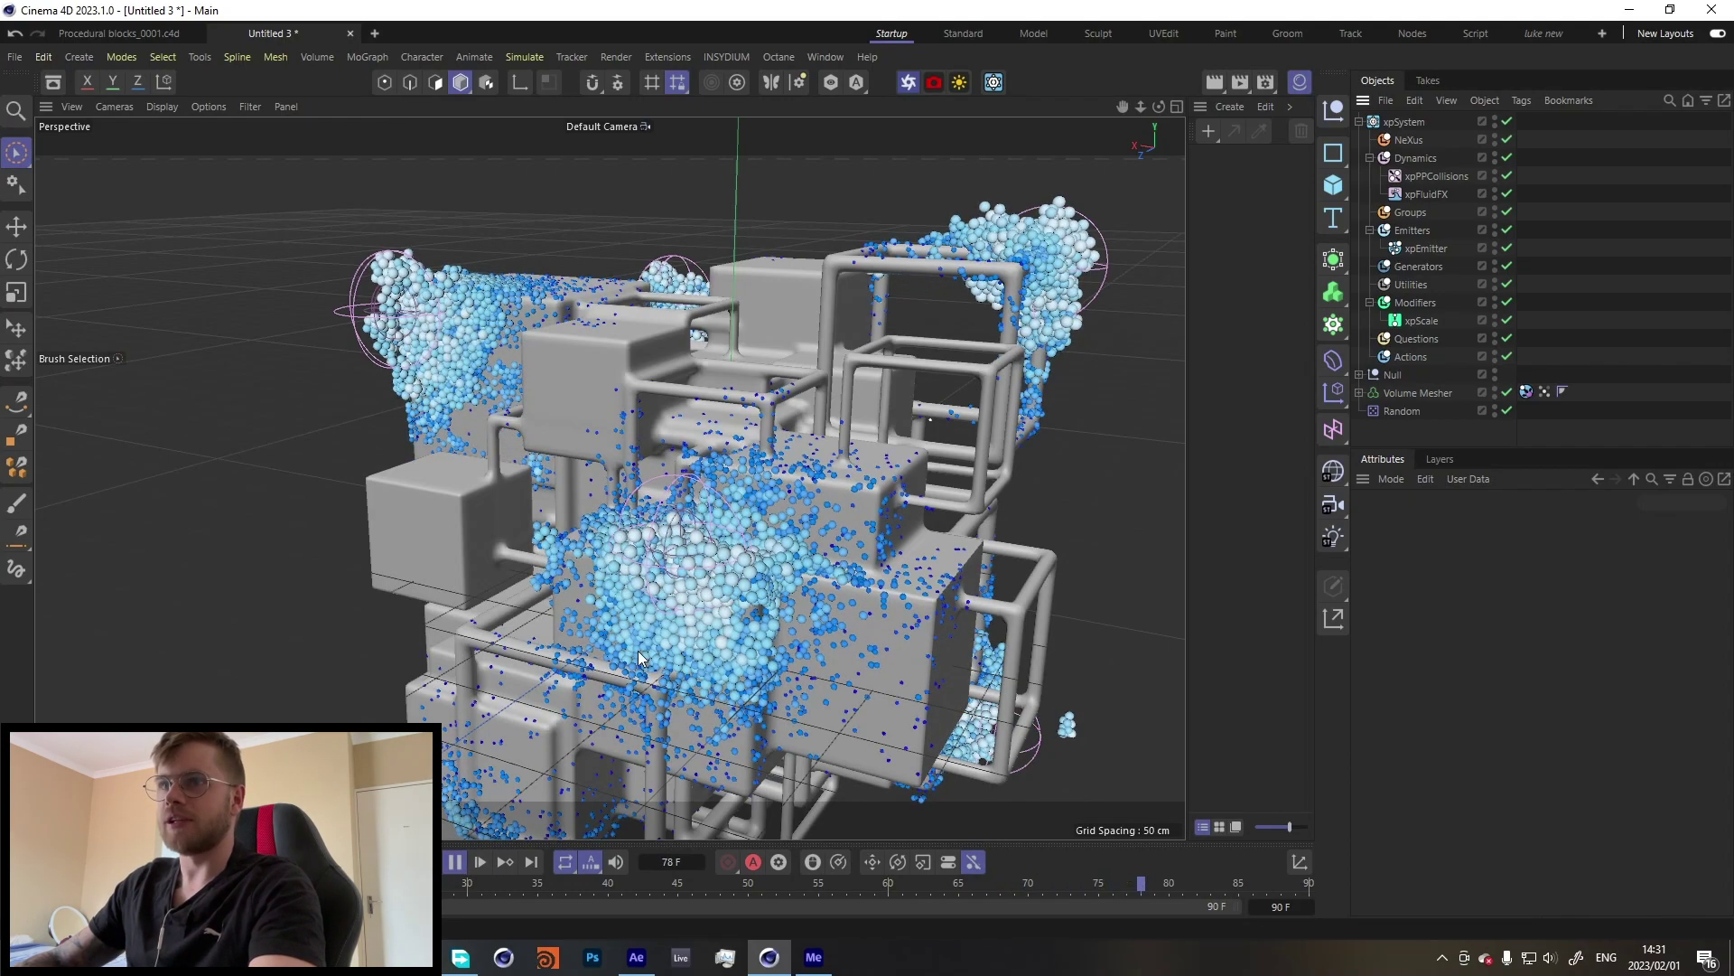
left_click(455, 862)
Step: Play the simulation and examine the particle clusters growing beneath and around the cubes
left_click_drag(681, 502, 827, 365, "alt")
middle_click_drag(713, 569, 788, 291, "alt")
left_click(452, 861)
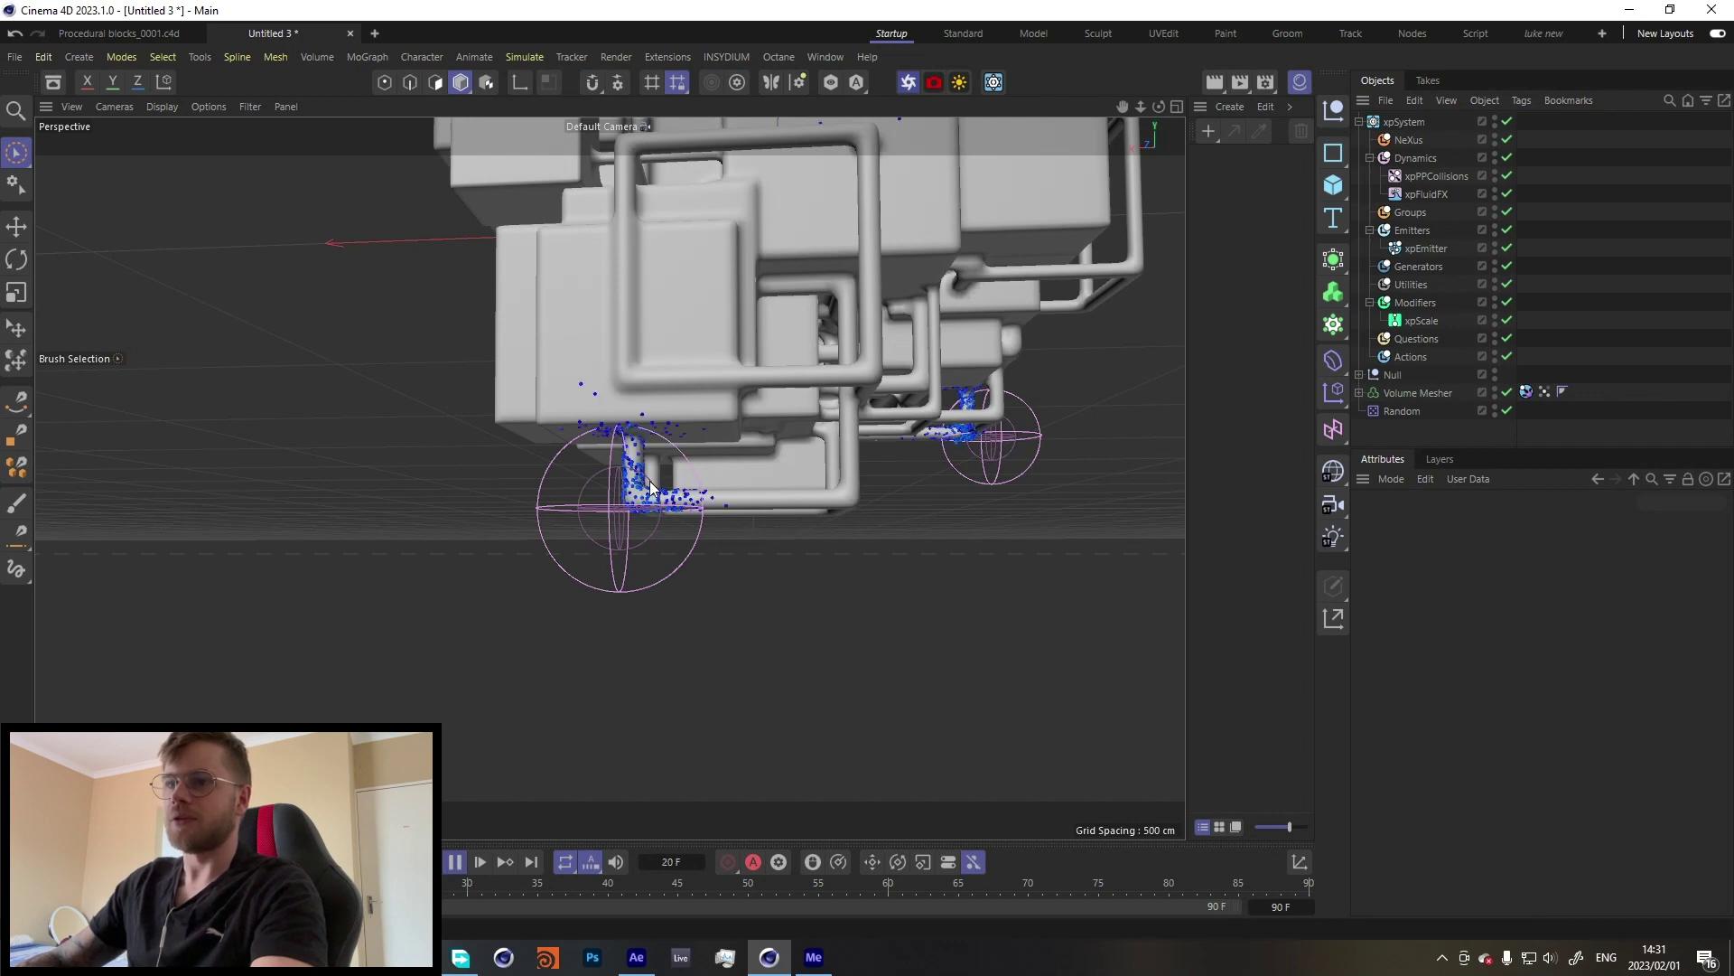
left_click_drag(689, 459, 759, 424, "alt")
right_click_drag(631, 517, 761, 435, "alt")
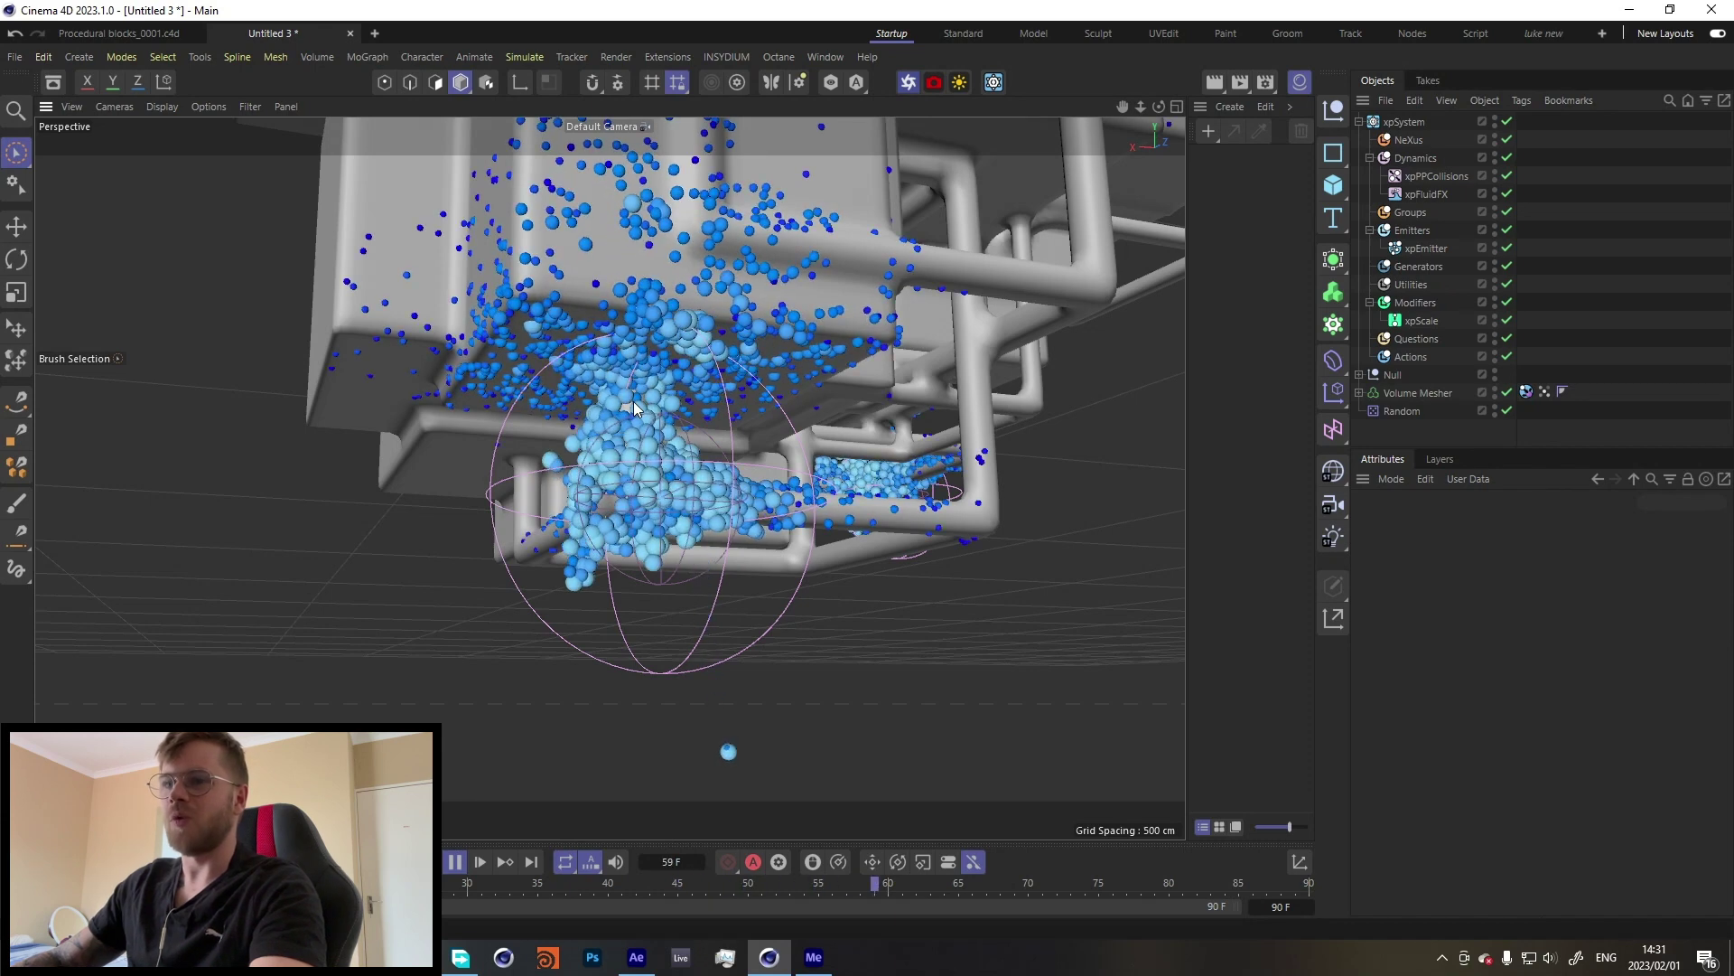
left_click(455, 862)
scroll(782, 362, "down", 5)
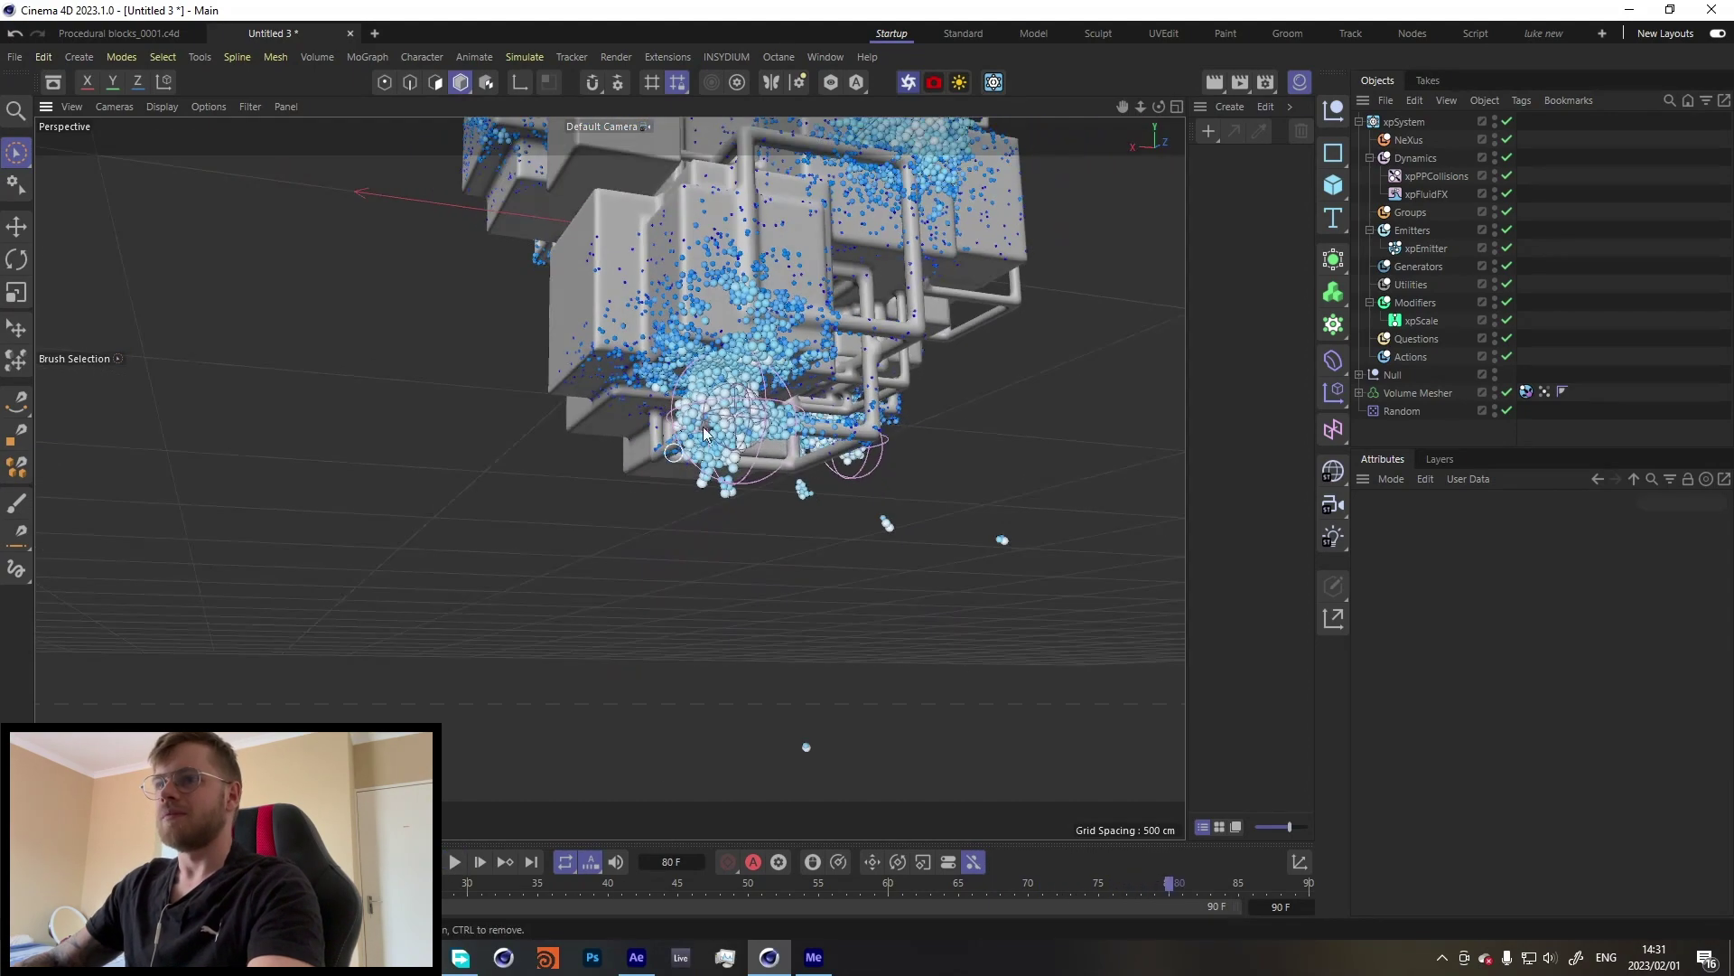
middle_click_drag(795, 271, 753, 503, "alt")
left_click_drag(747, 447, 671, 513, "alt")
left_click_drag(772, 441, 685, 493, "alt")
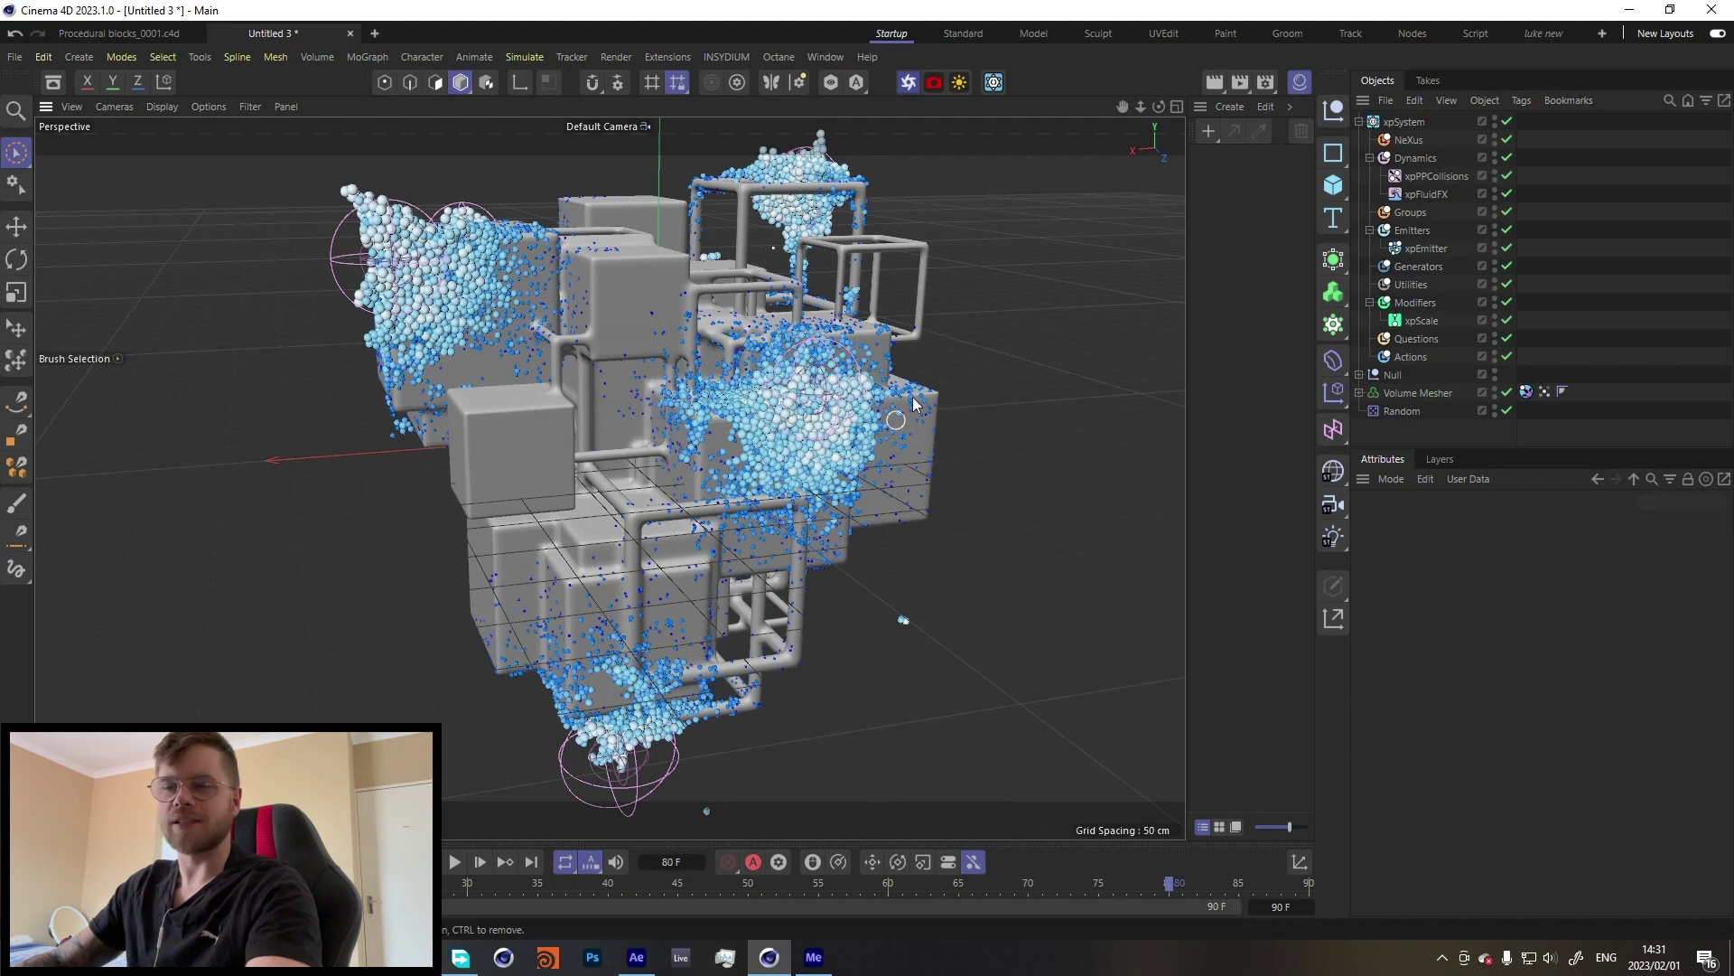
Step: Open the Octane Live Viewer and start rendering the cube cluster
left_click(909, 83)
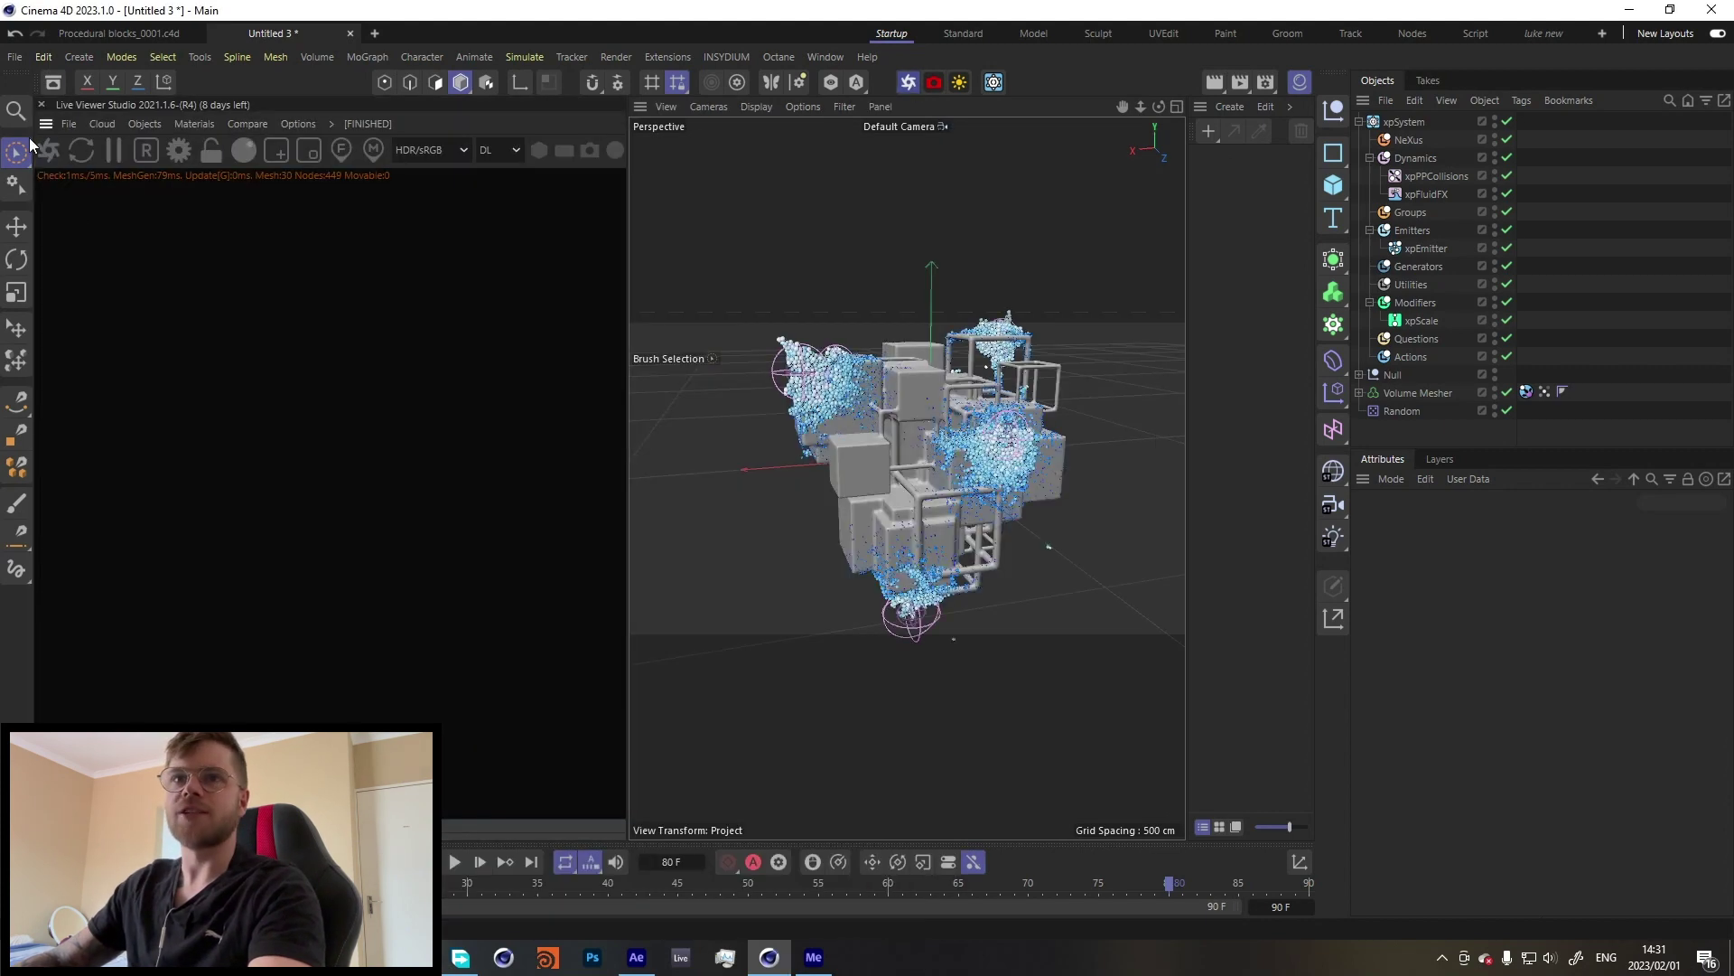
left_click(48, 150)
scroll(976, 426, "up", 3)
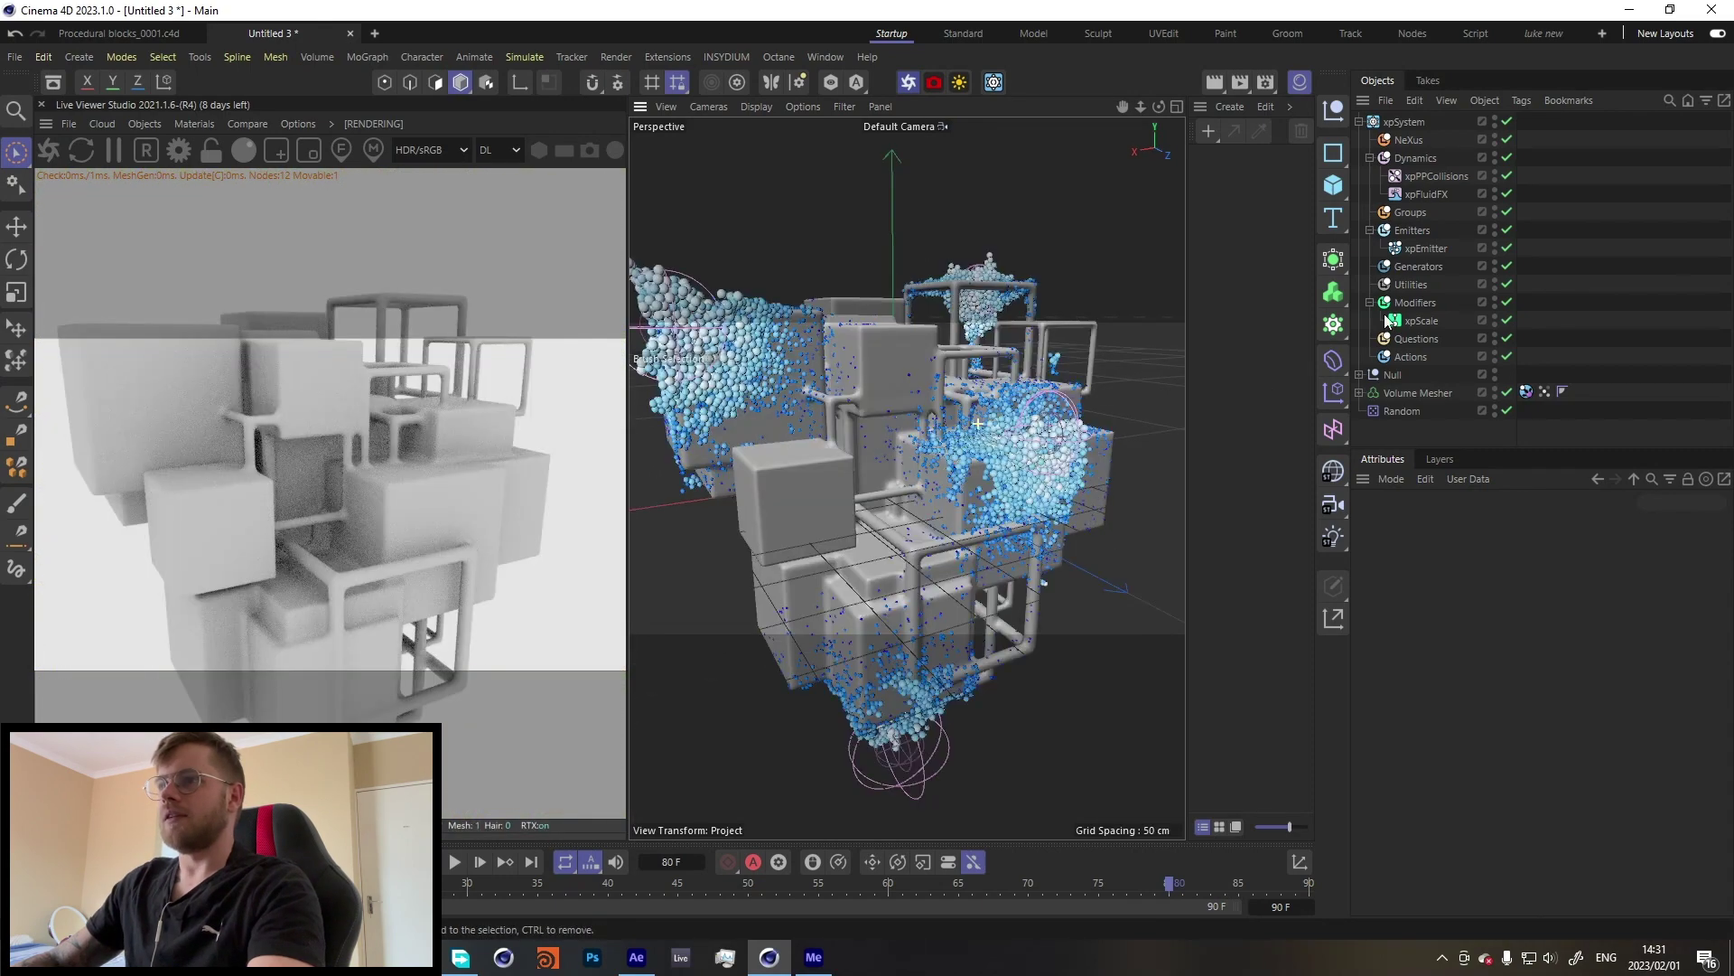
Step: Add an Octane ObjectTag to the xpEmitter and set its particle rendering to Geometry
left_click(1425, 248)
right_click(1425, 247)
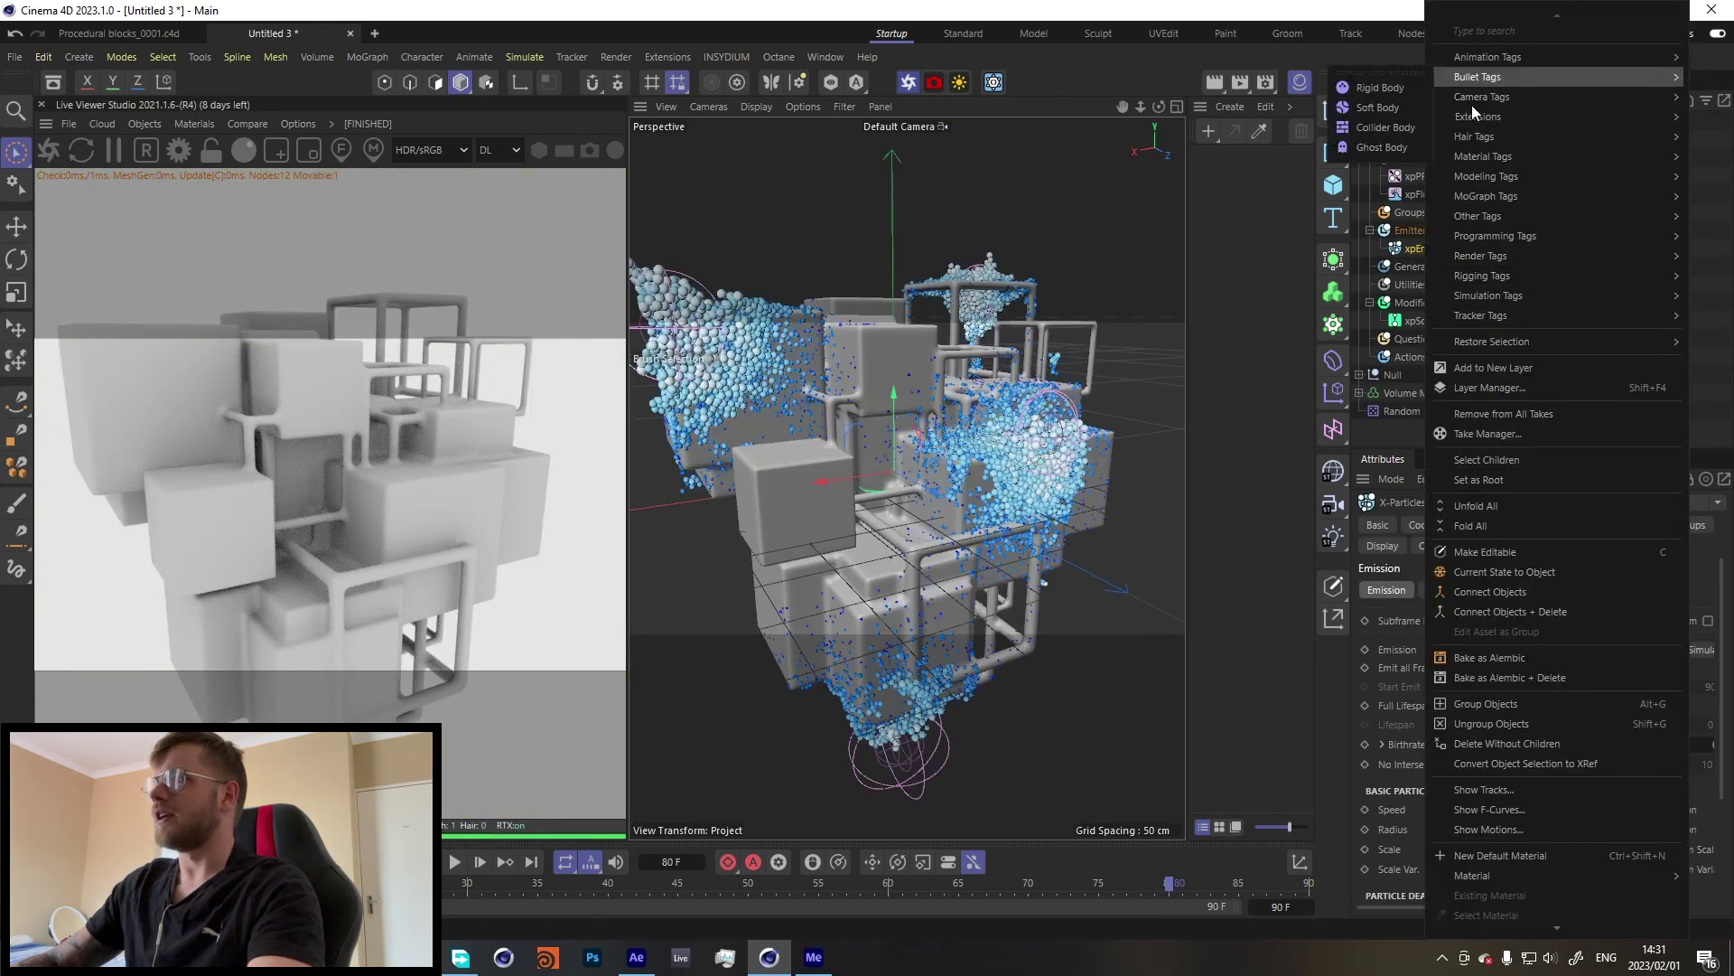
mouse_move(1469, 115)
mouse_move(1368, 122)
left_click(1487, 172)
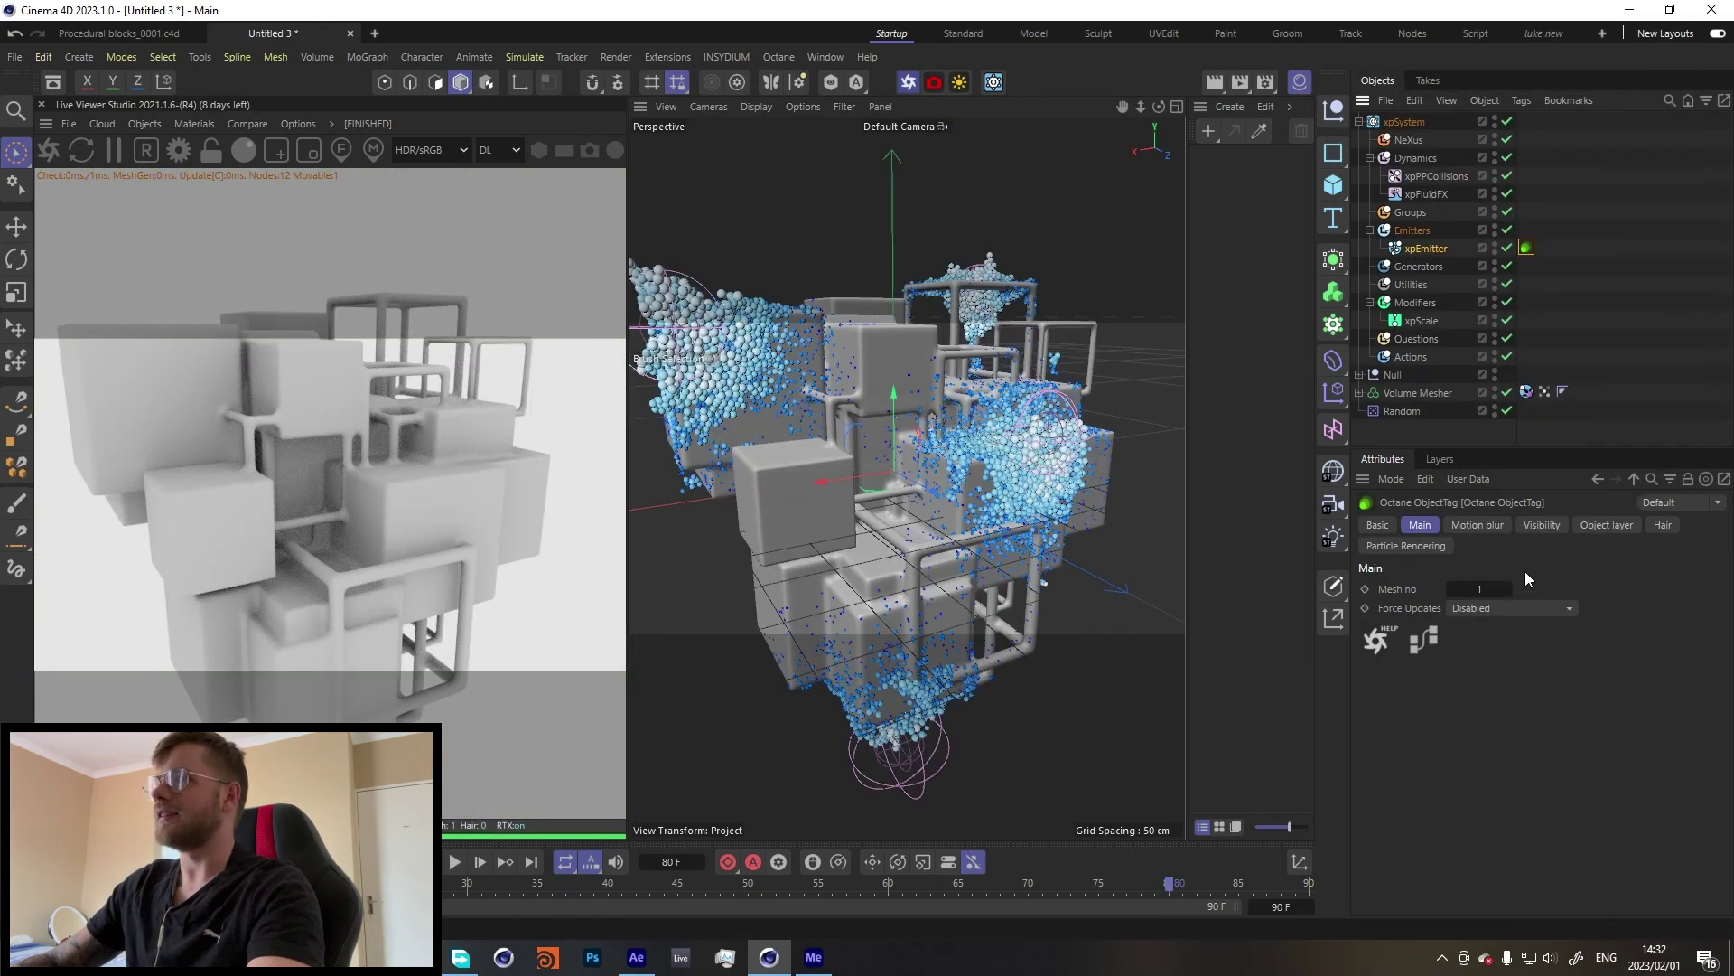
left_click(1405, 545)
left_click(1455, 588)
left_click(1461, 625)
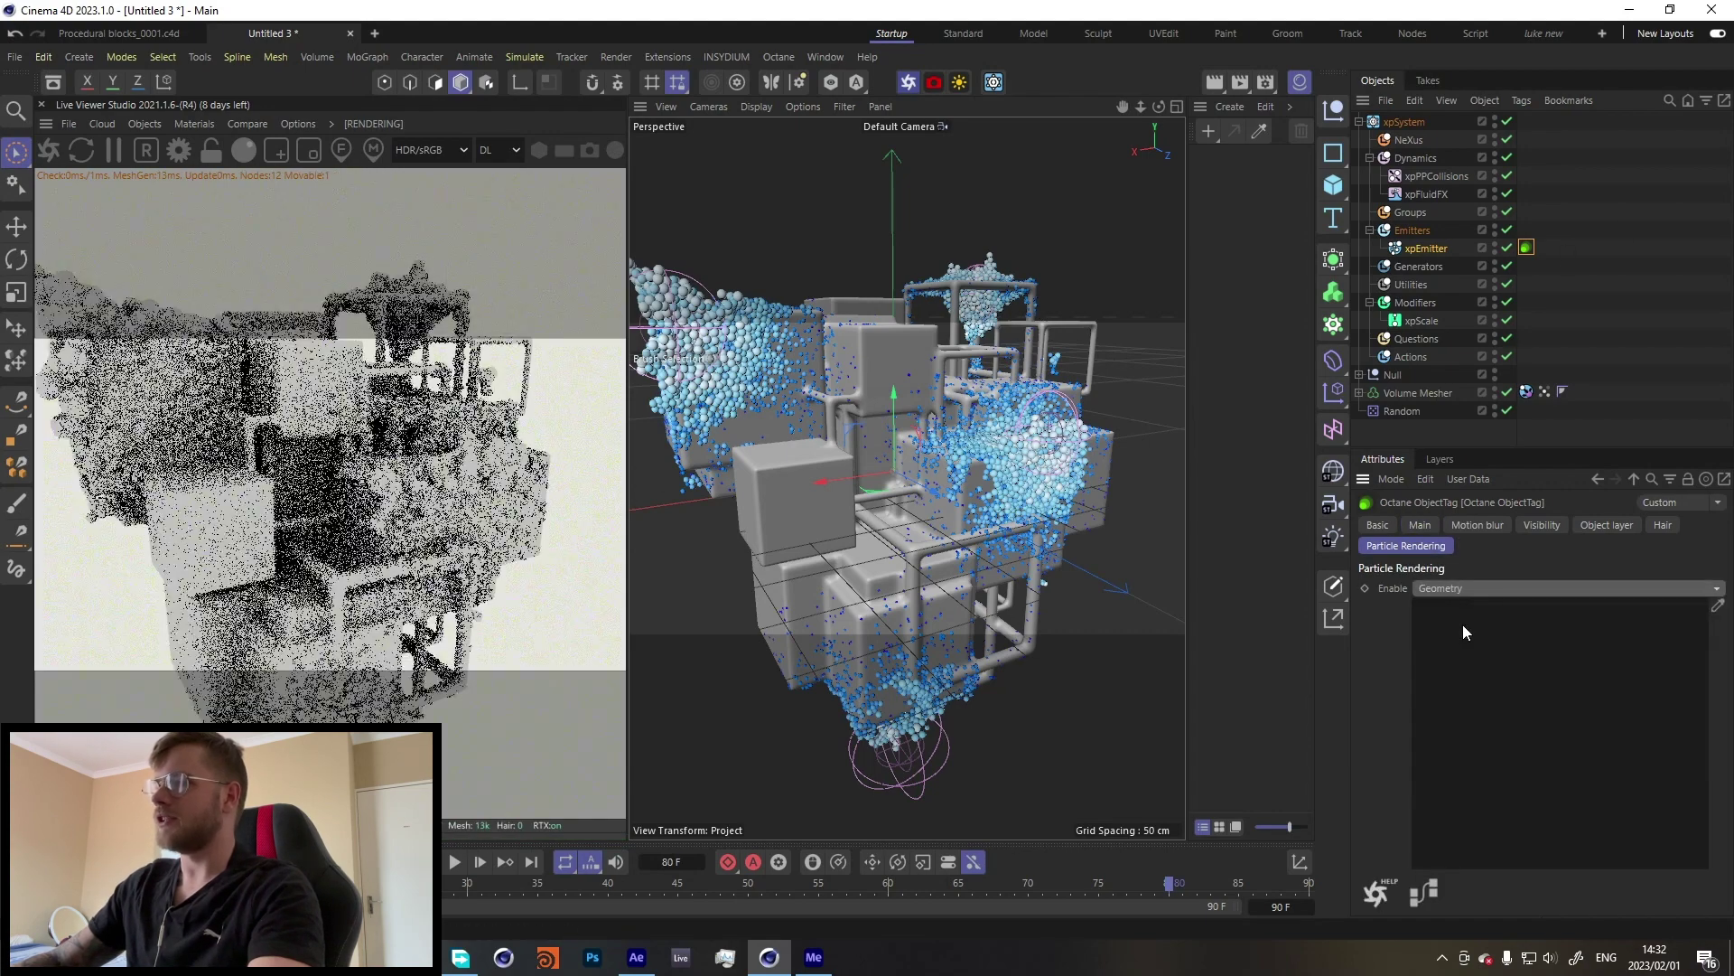
Step: Add a sphere with a 1 cm radius and rewind the particle simulation
left_click(1337, 190)
left_click(1489, 281)
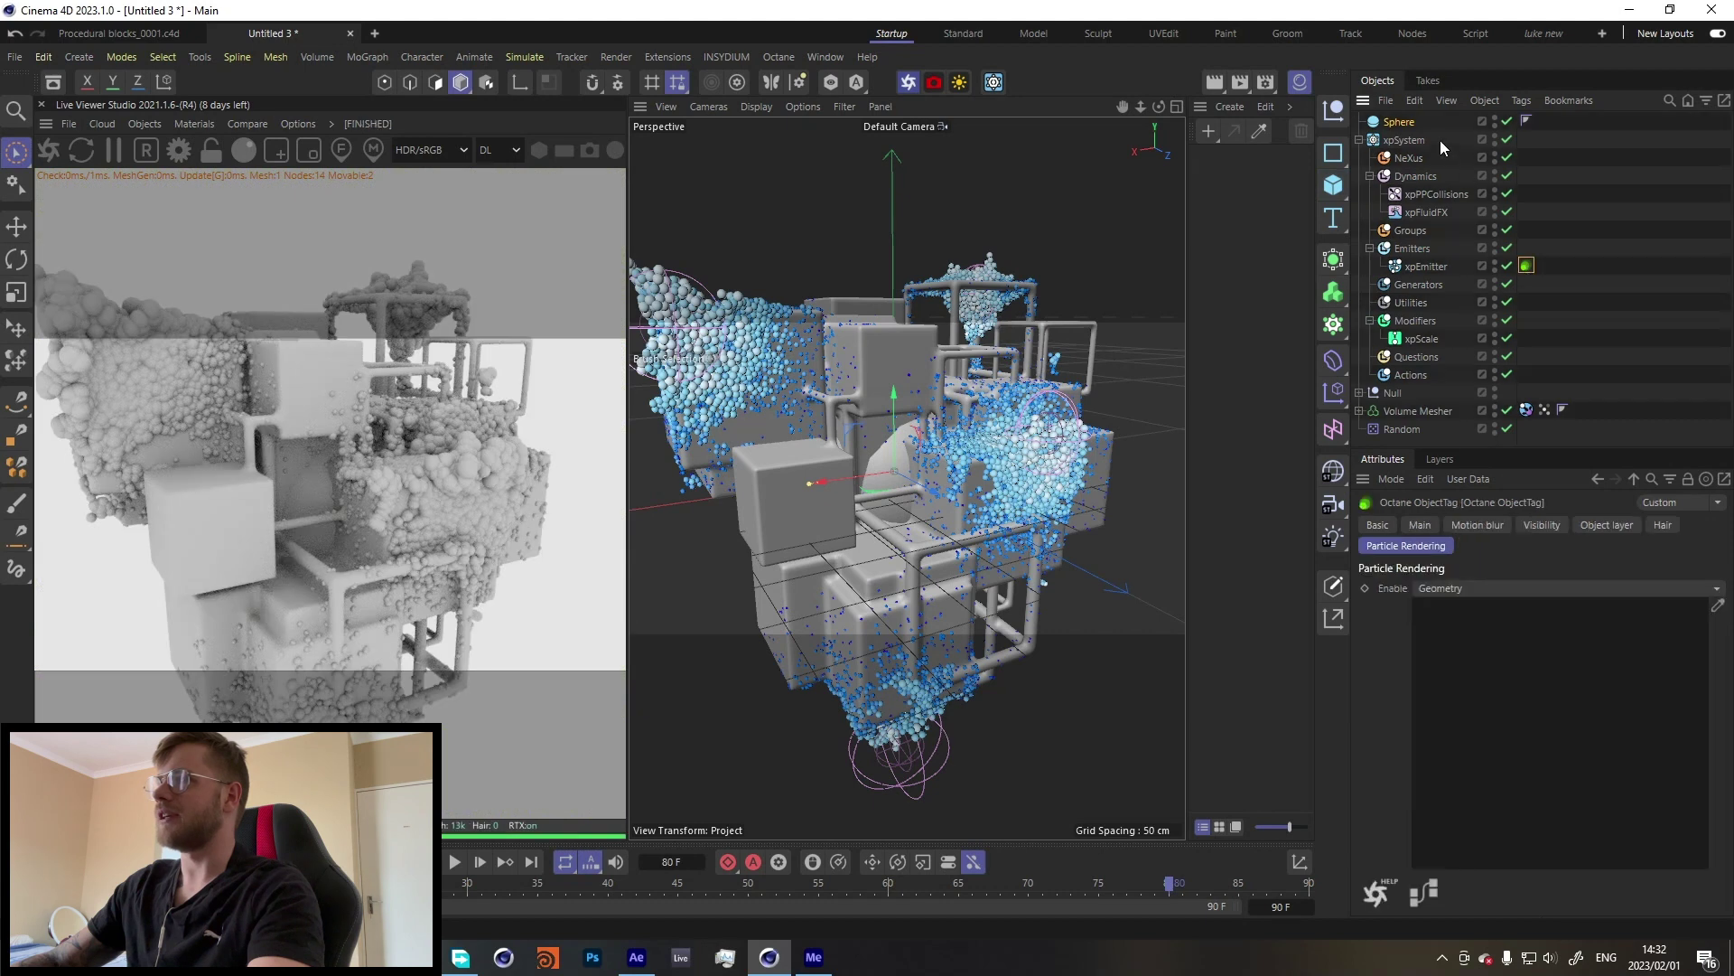
left_click(1397, 122)
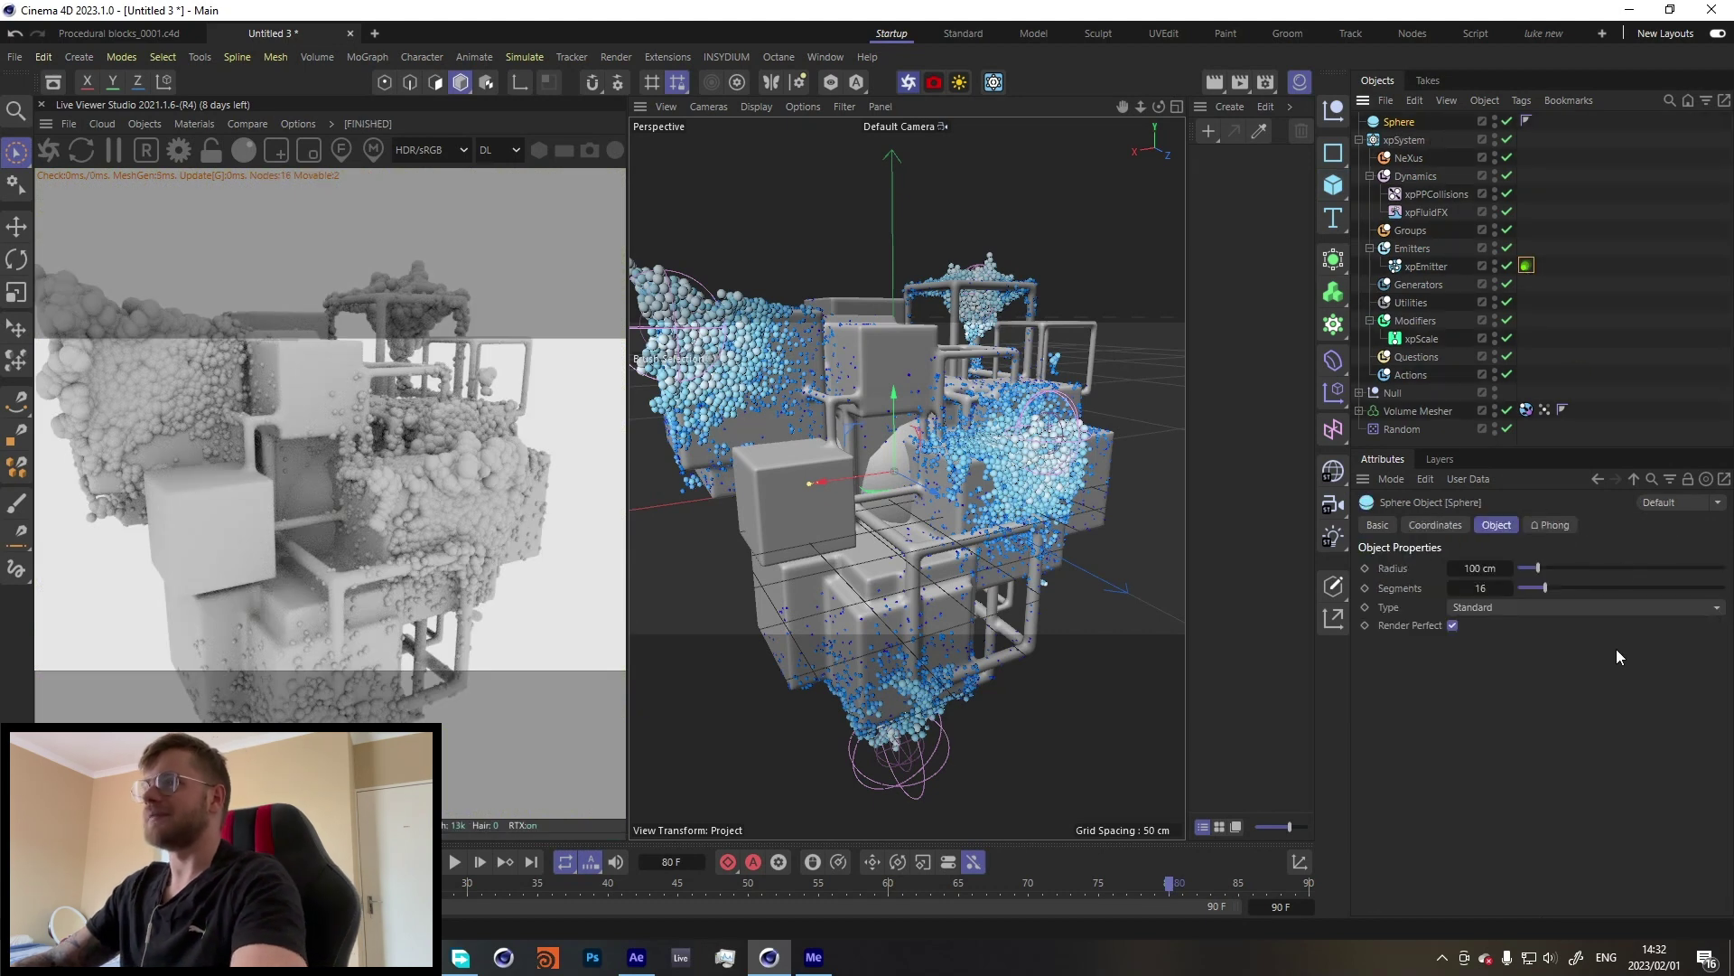
key("Return")
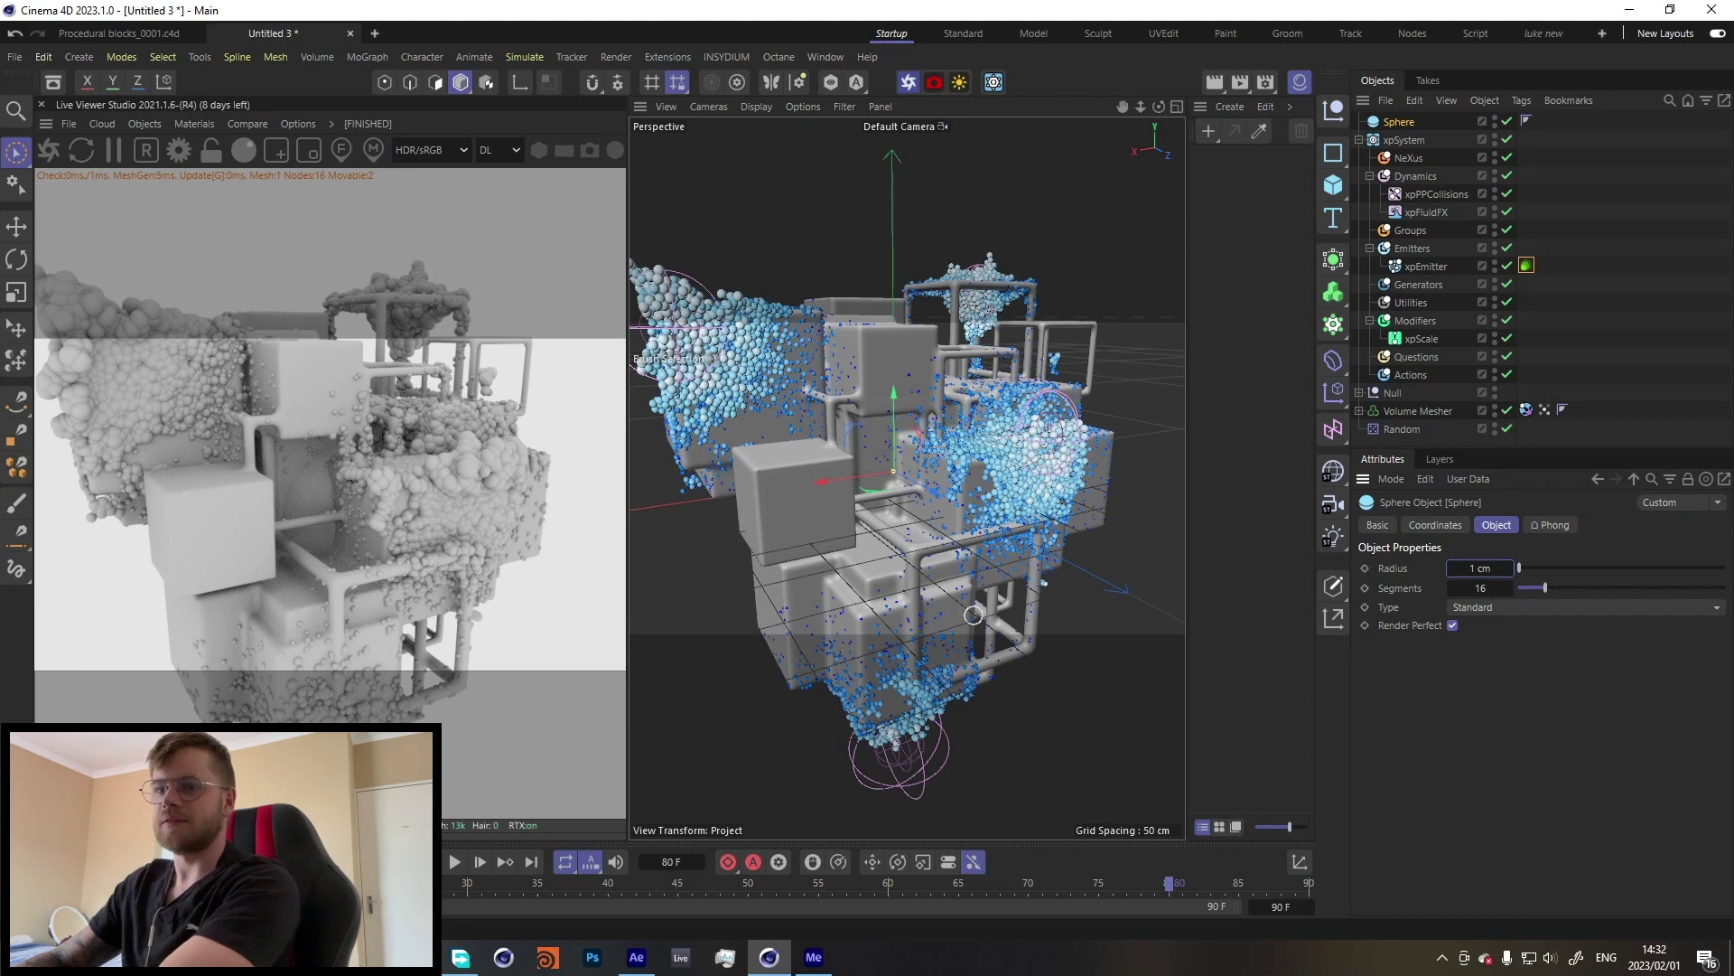
left_click(380, 862)
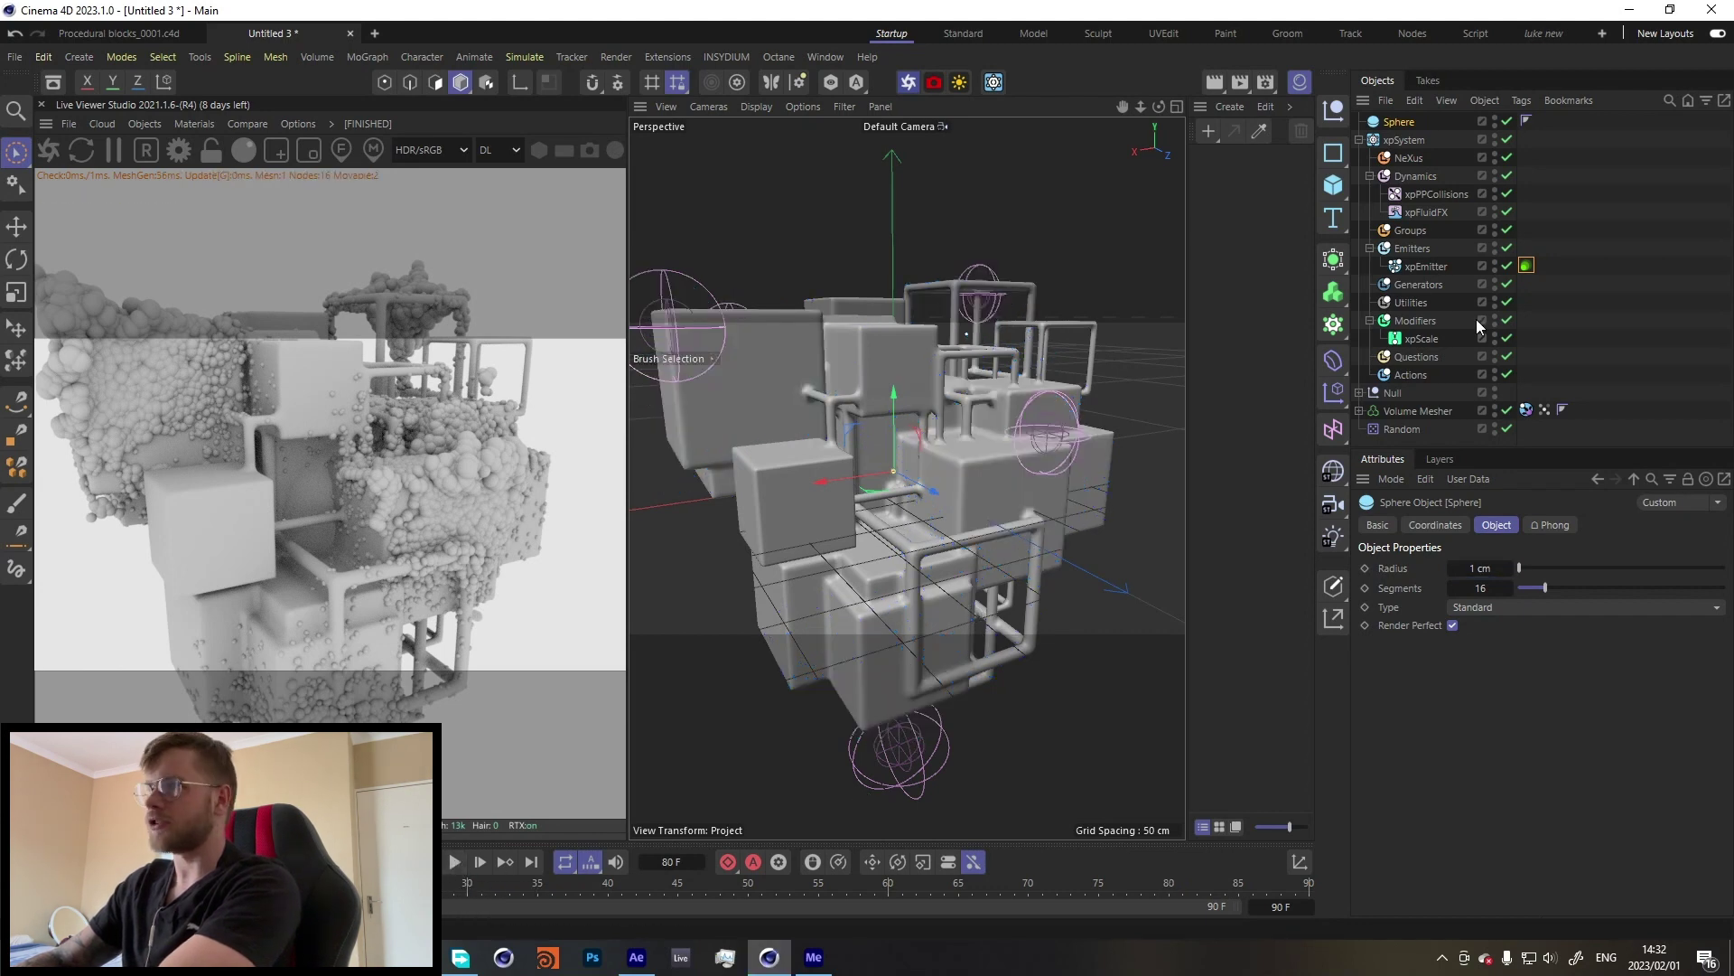
left_click(1586, 310)
Step: Create an Octane diffuse material and assign it to the sphere
left_click(191, 124)
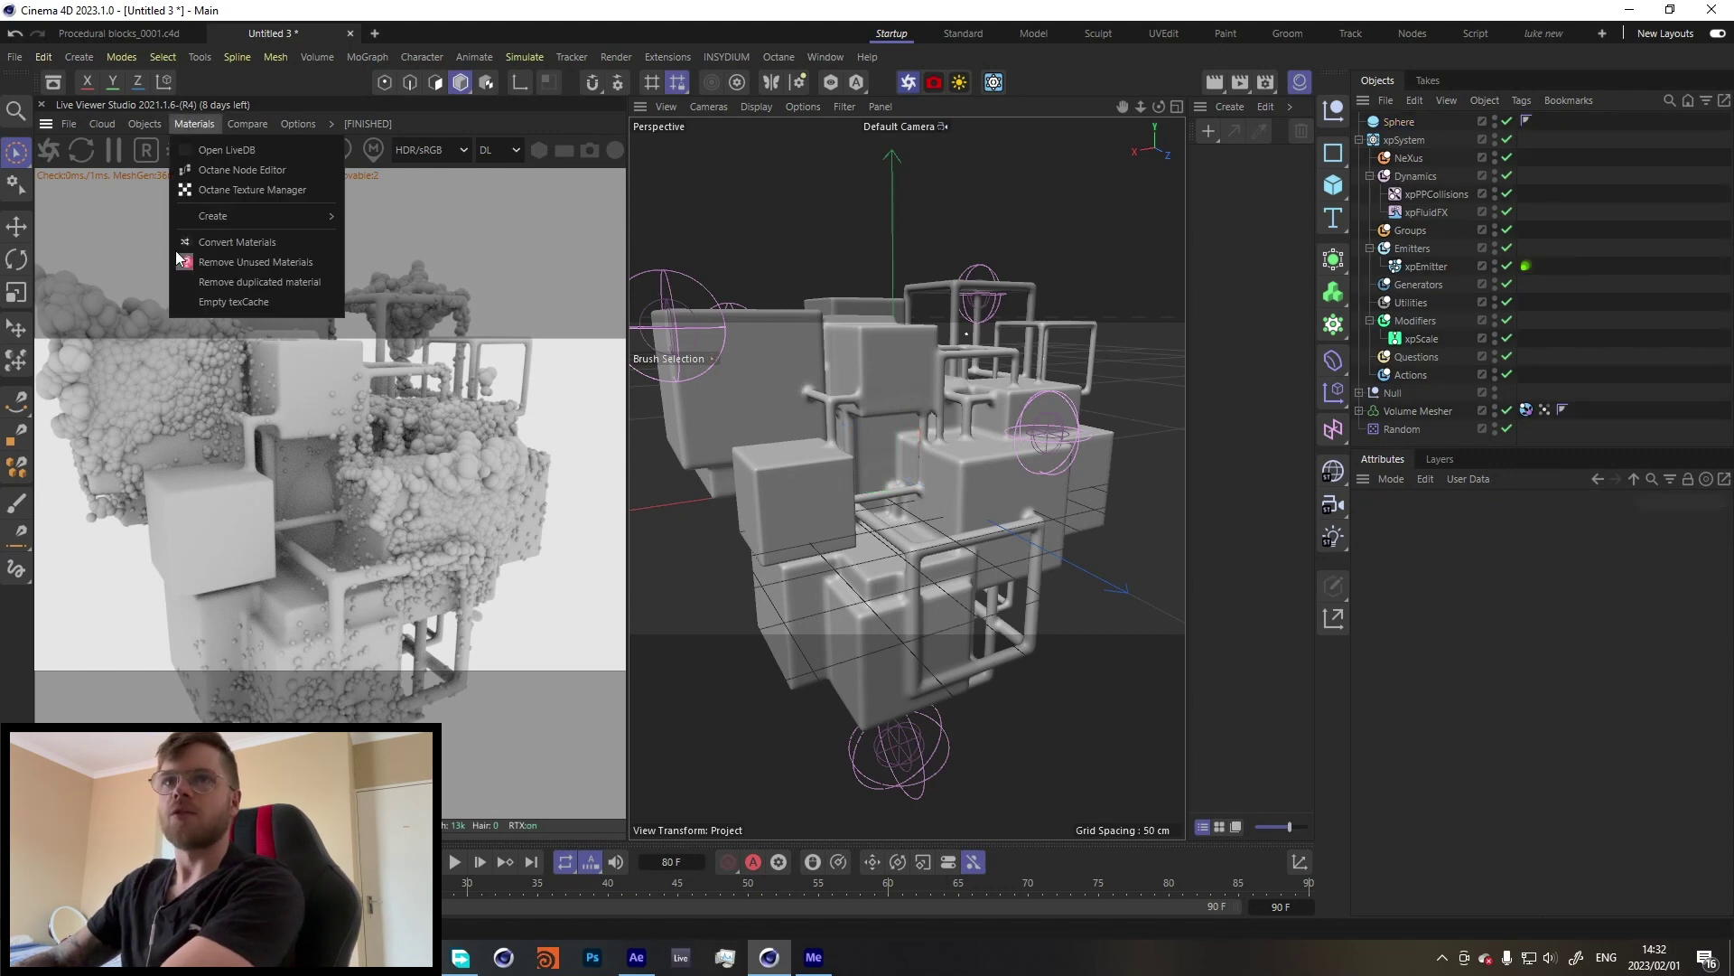
mouse_move(269, 215)
left_click(431, 219)
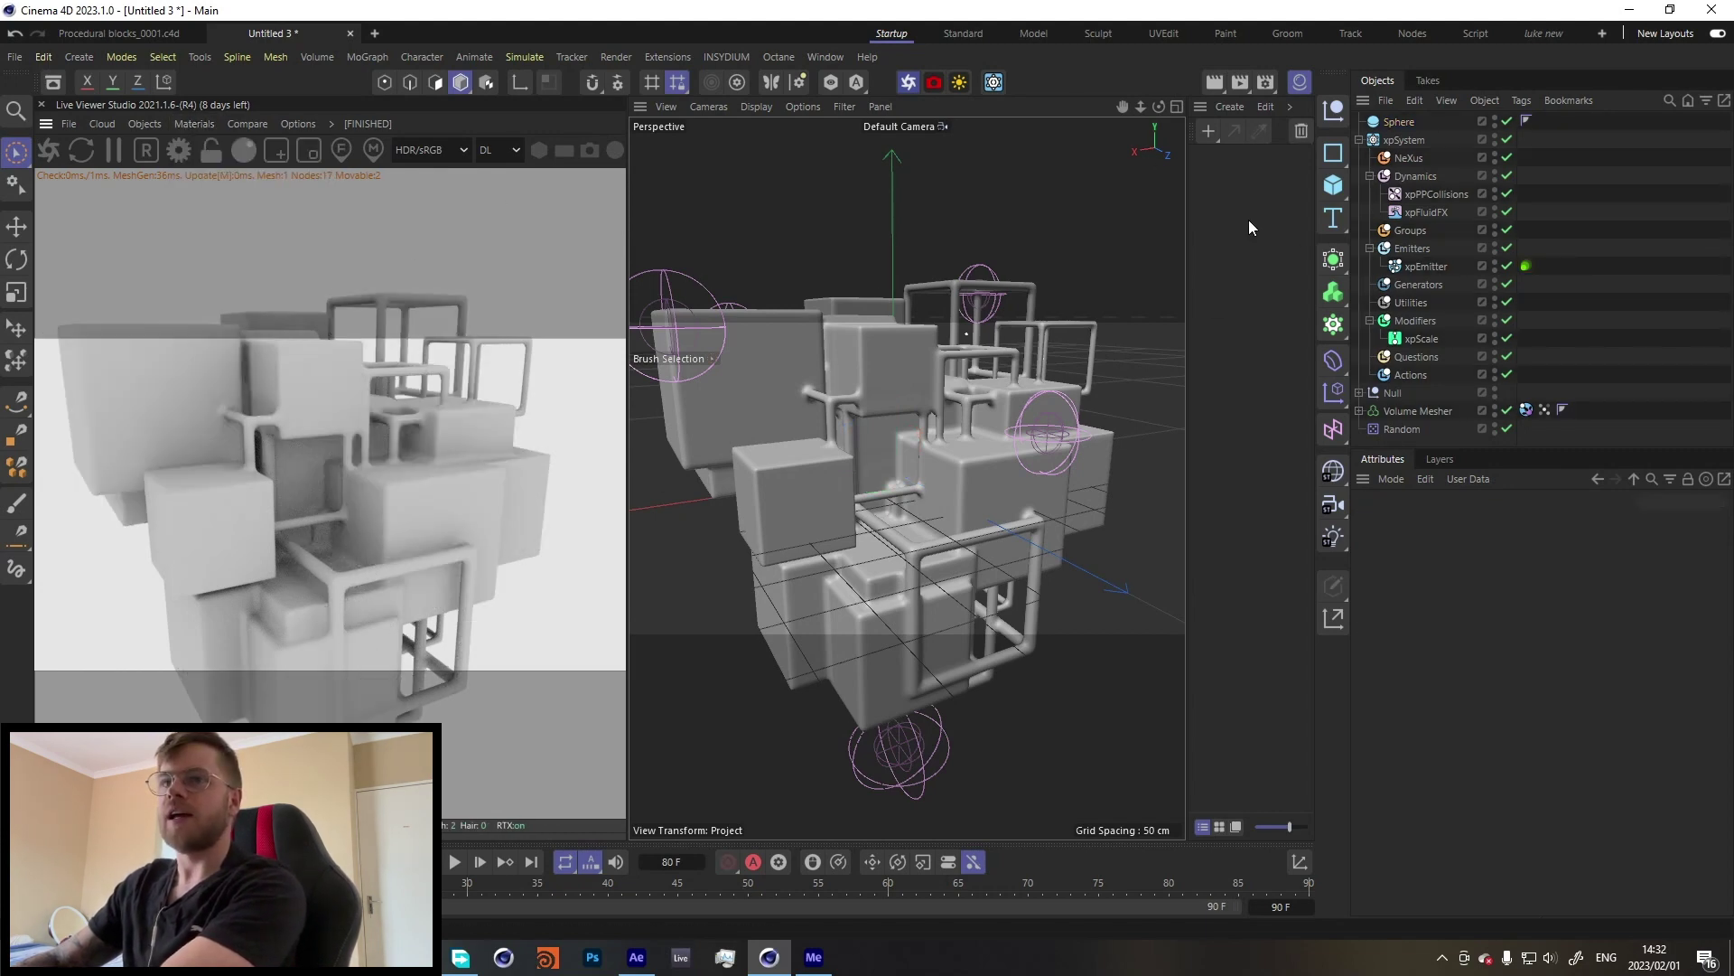
left_click_drag(1206, 162, 1395, 127)
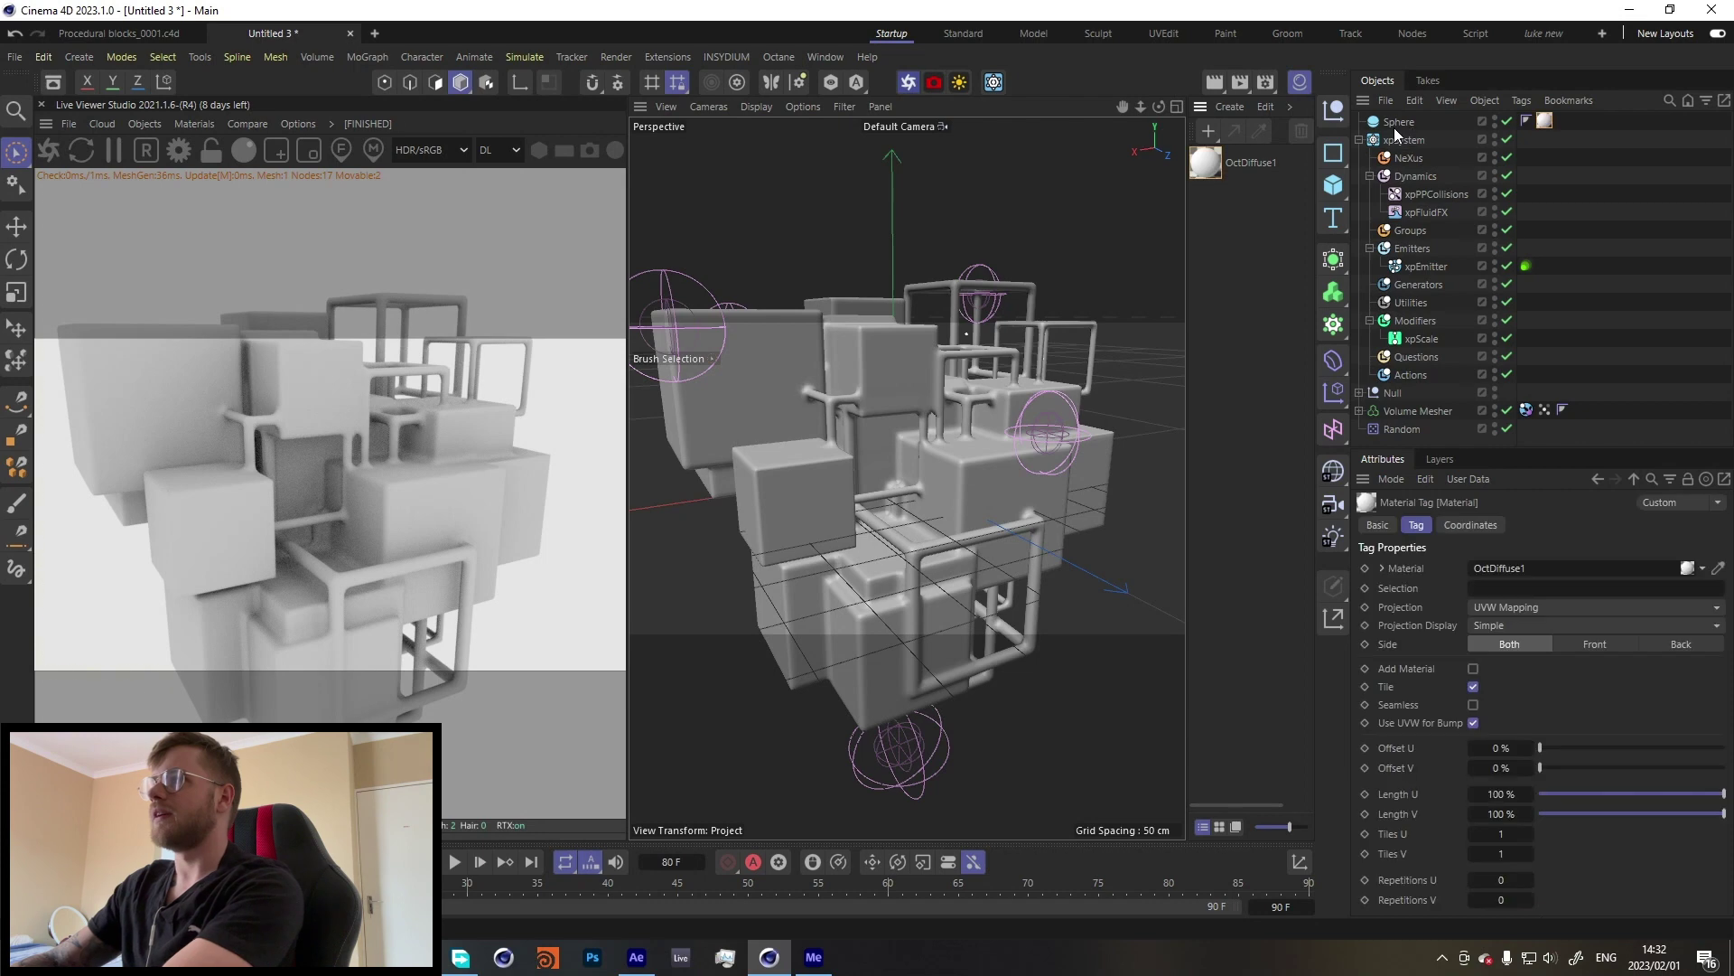
Step: Add an Instance Color node to the sphere's material, with Particle as the source and xpEmitter as the color source
double_click(1198, 163)
left_click(1178, 395)
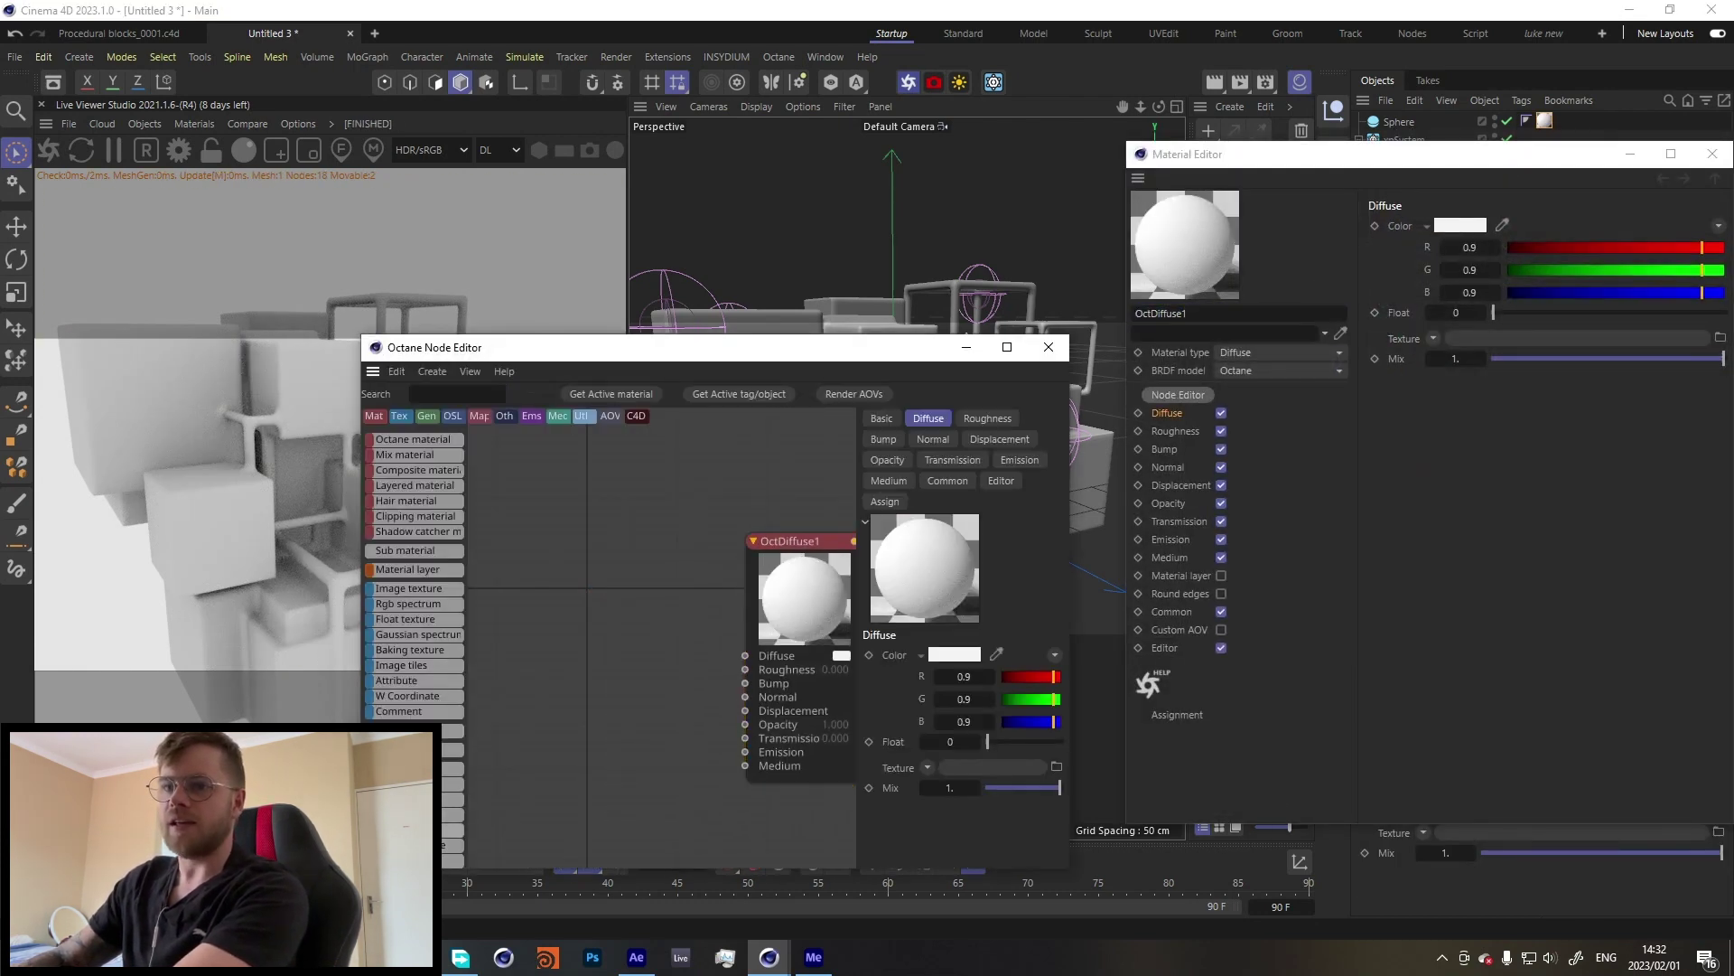
left_click_drag(407, 831, 529, 587)
left_click(961, 460)
left_click(948, 501)
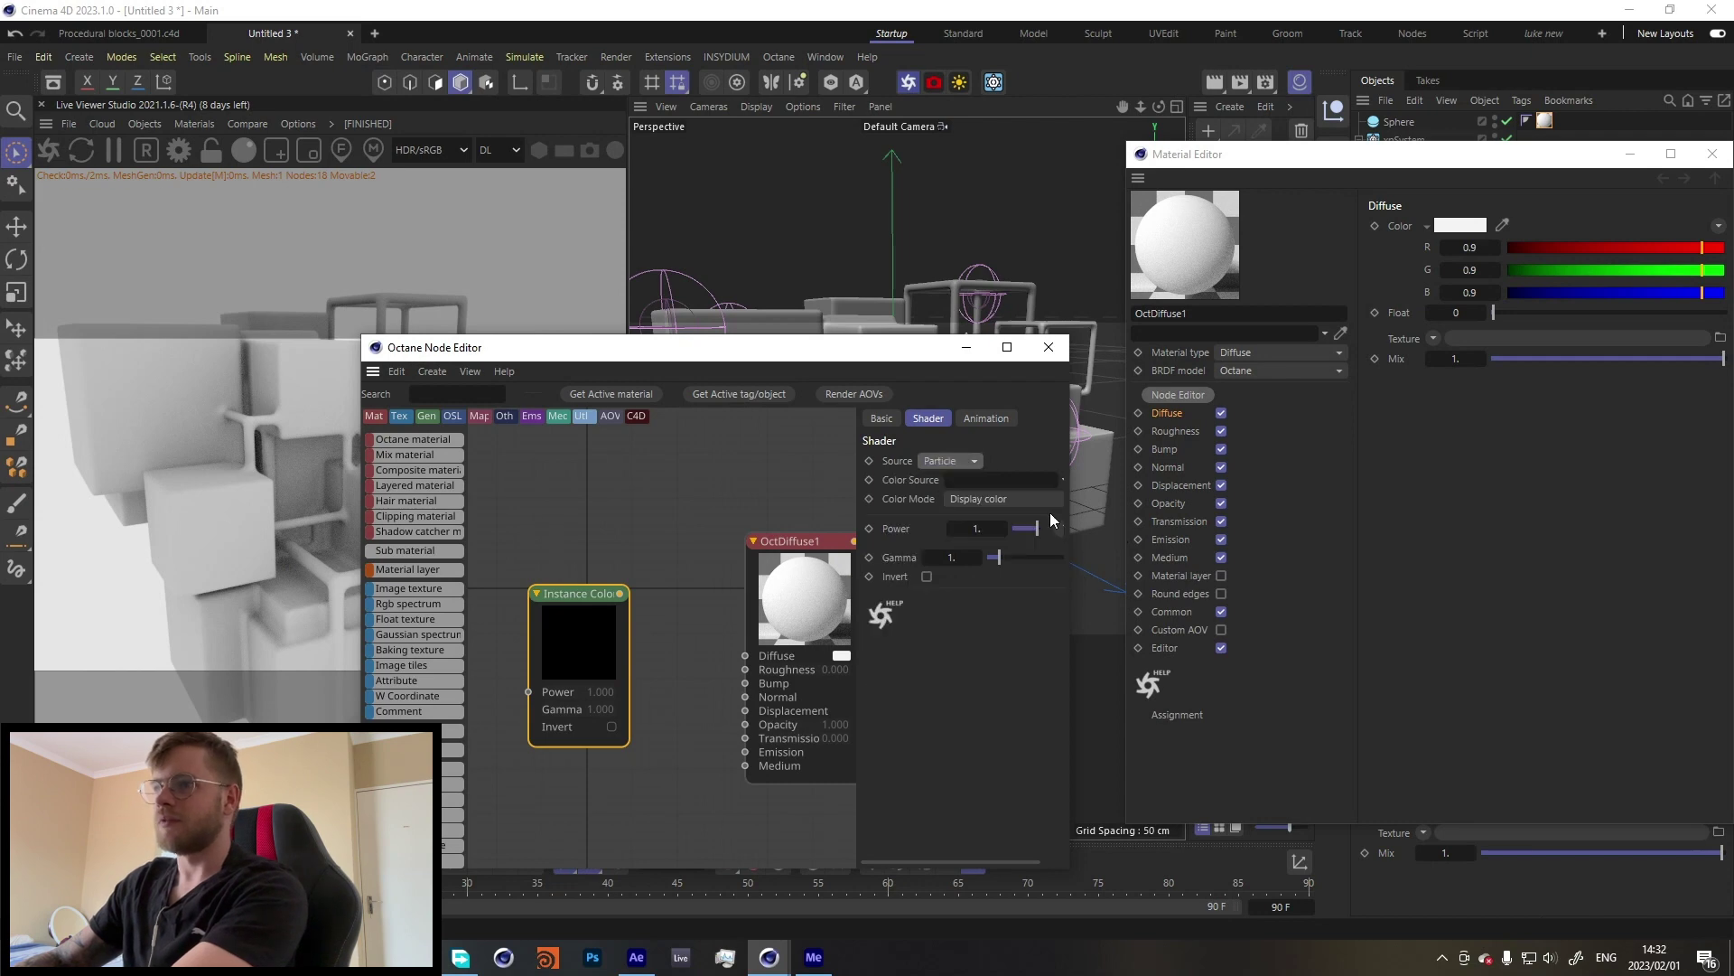
left_click(1712, 153)
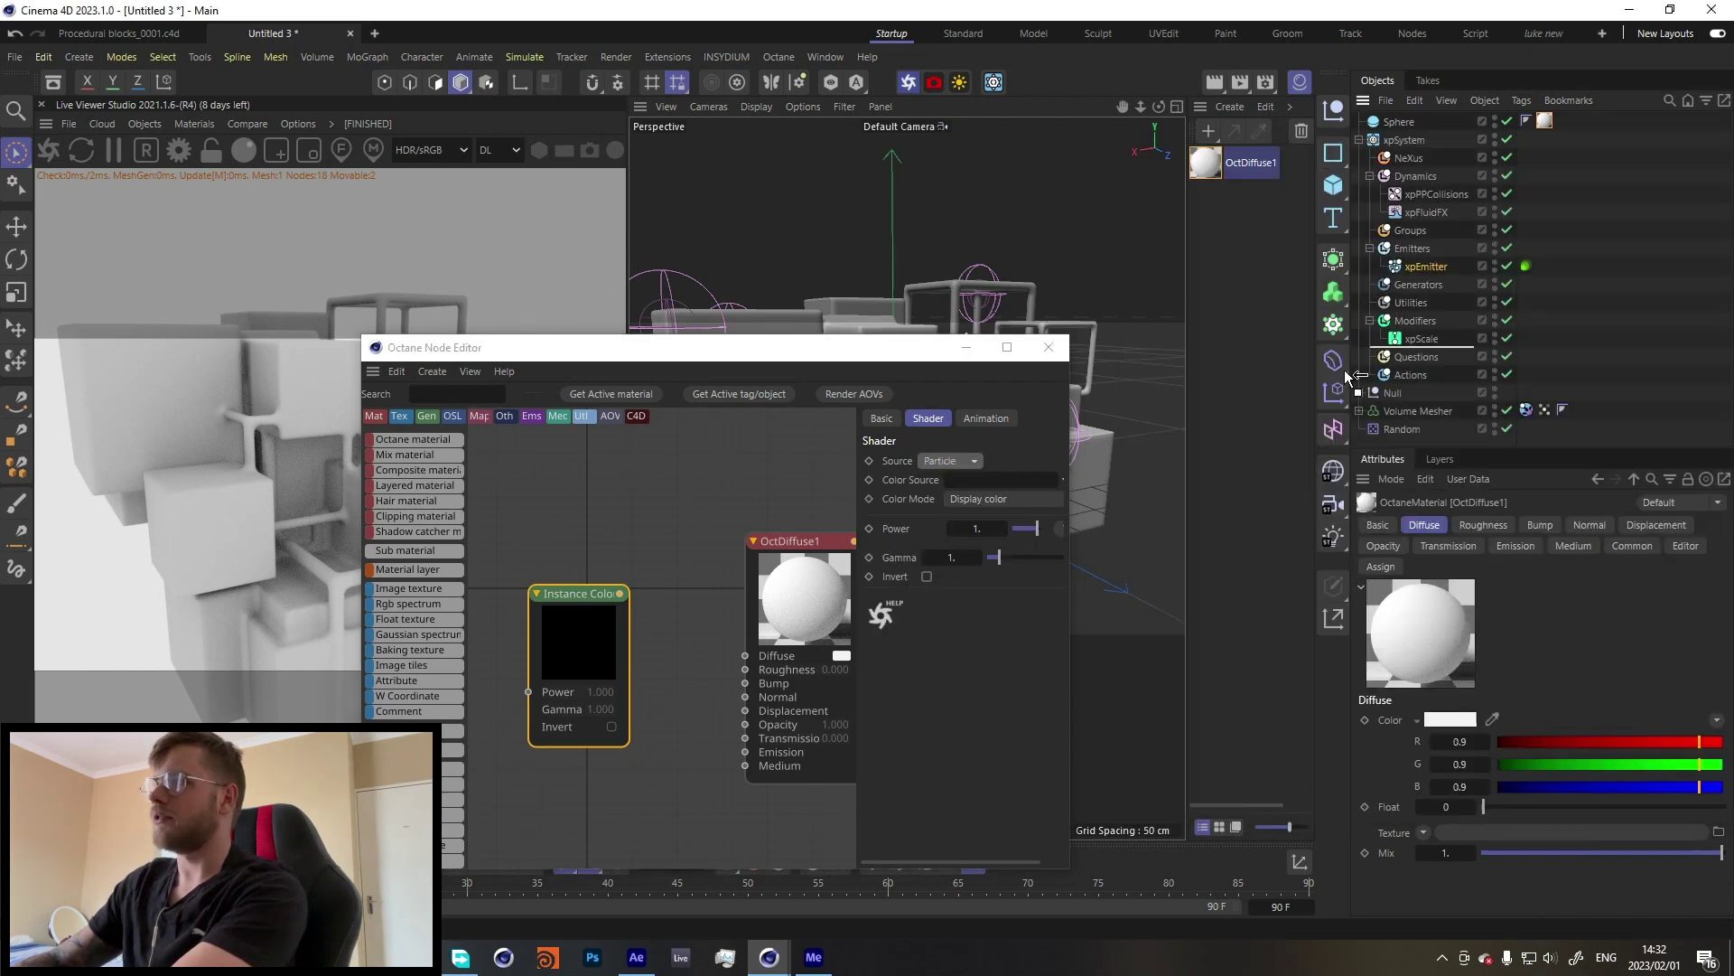
Step: Connect the Instance Color node to the diffuse material's Transmission input
left_click_drag(620, 593, 627, 635)
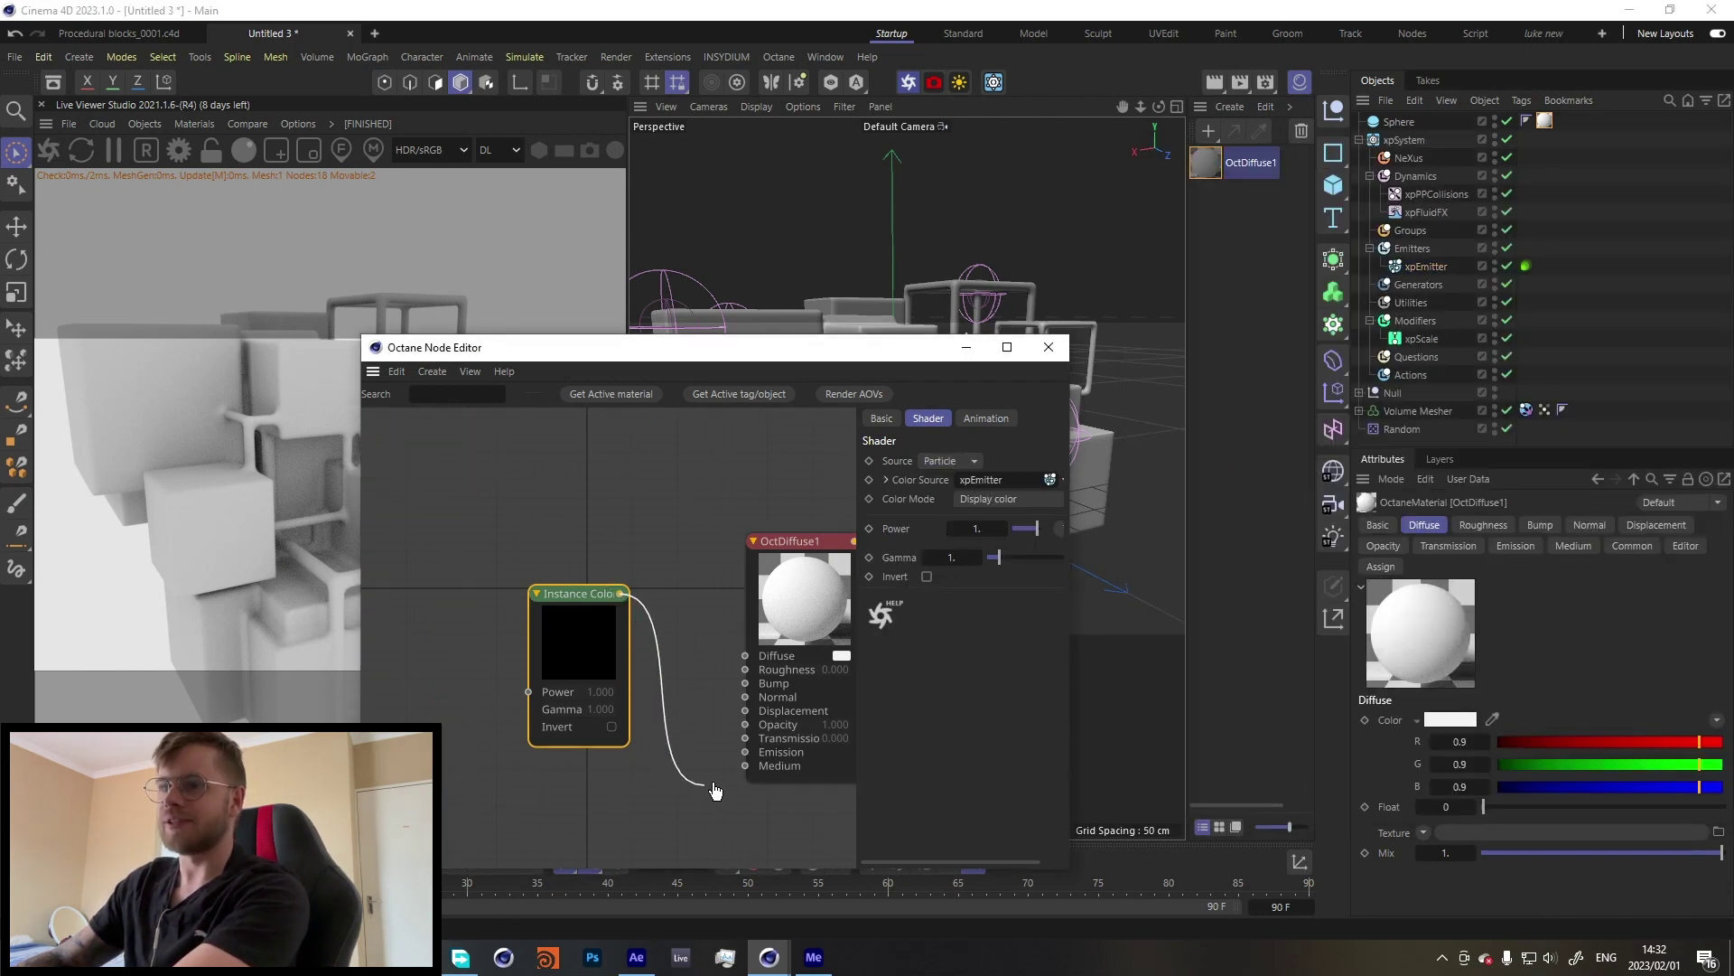
left_click_drag(748, 751, 756, 739)
left_click(786, 595)
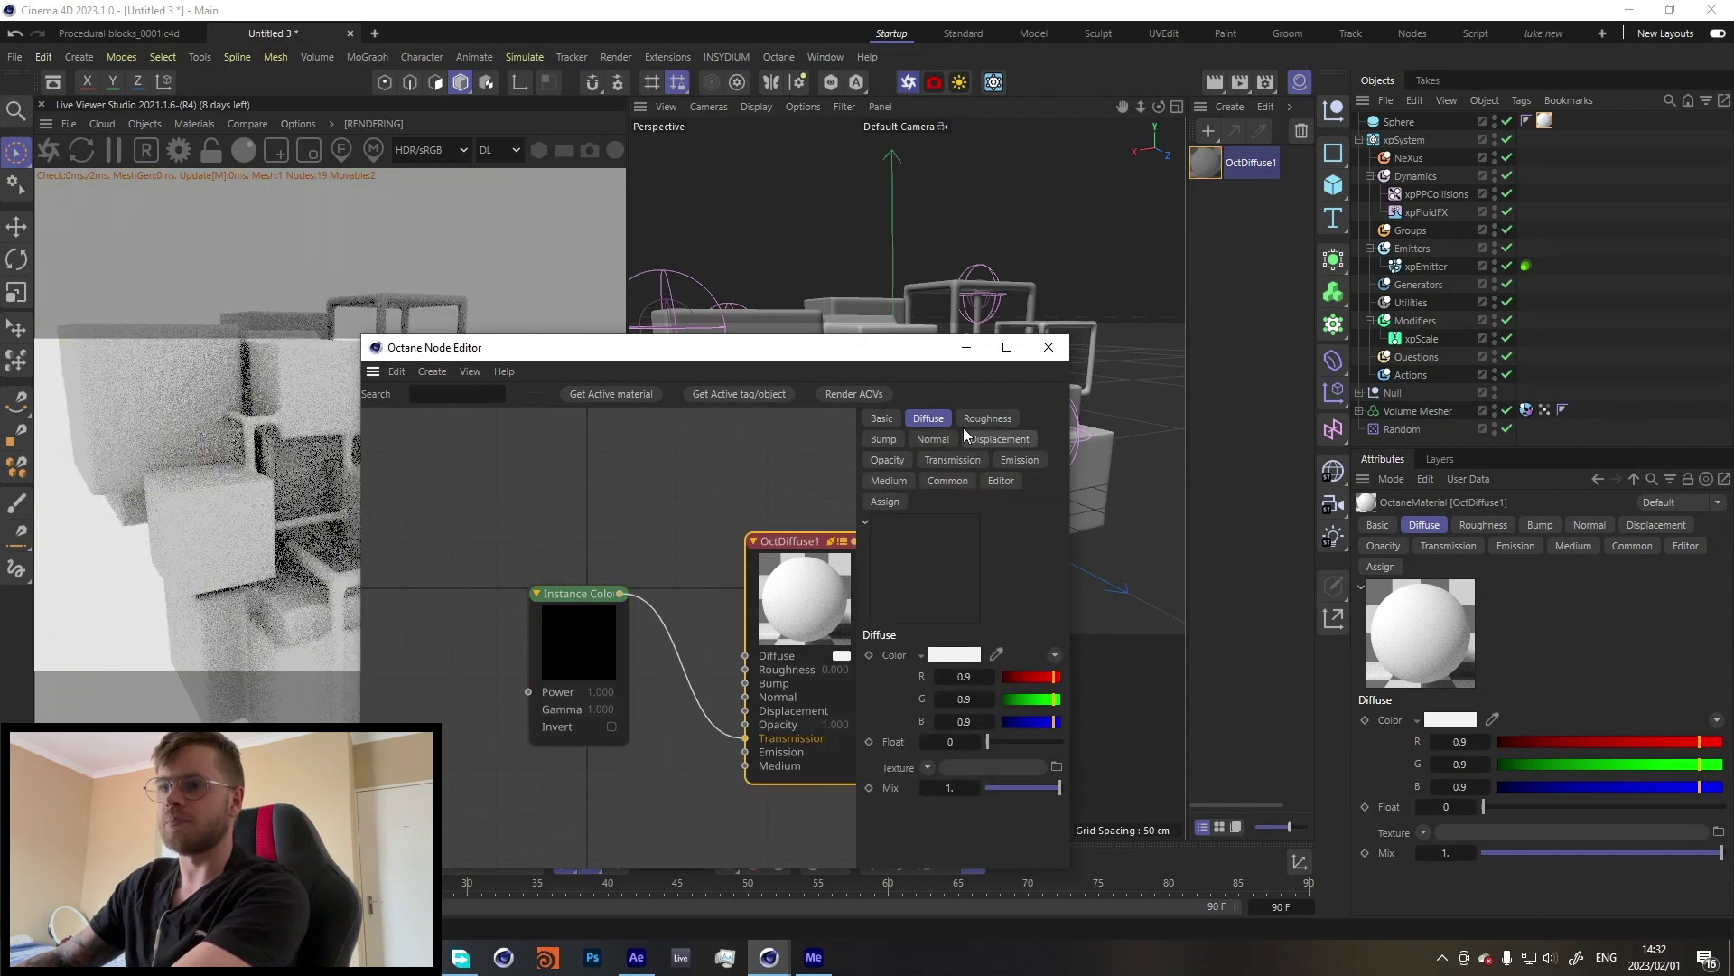
Step: Set the sphere material's diffuse color to black and reposition the Instance Color node
left_click(959, 654)
left_click(776, 871)
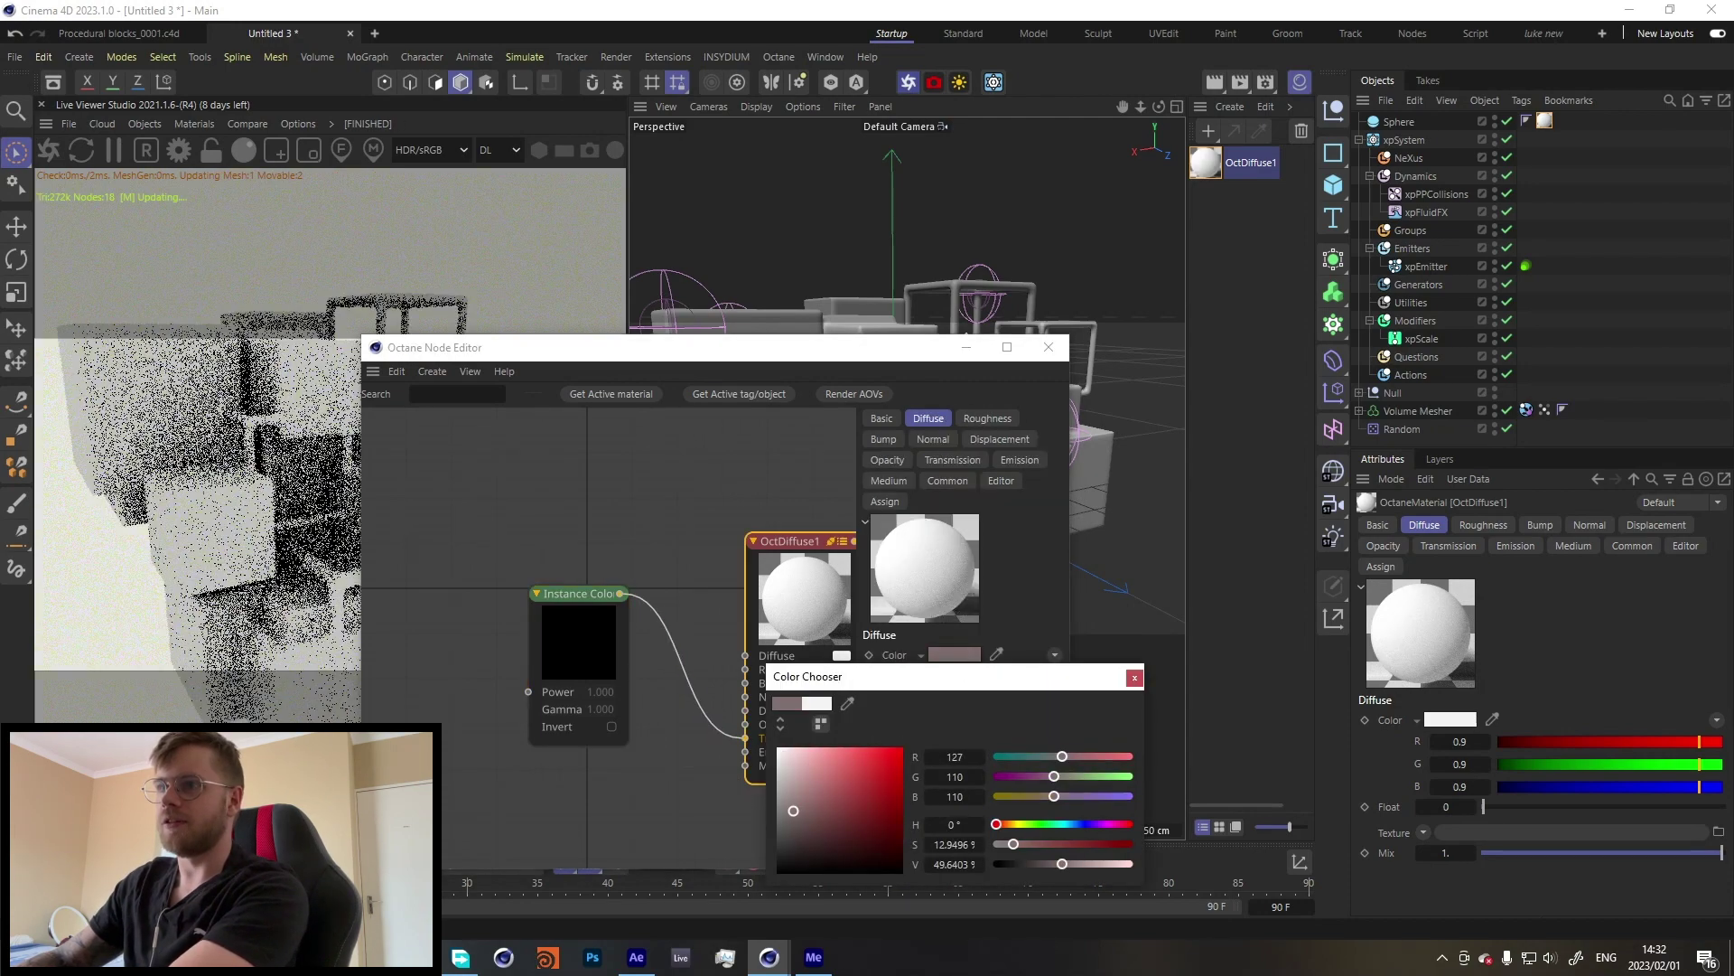
left_click(1135, 677)
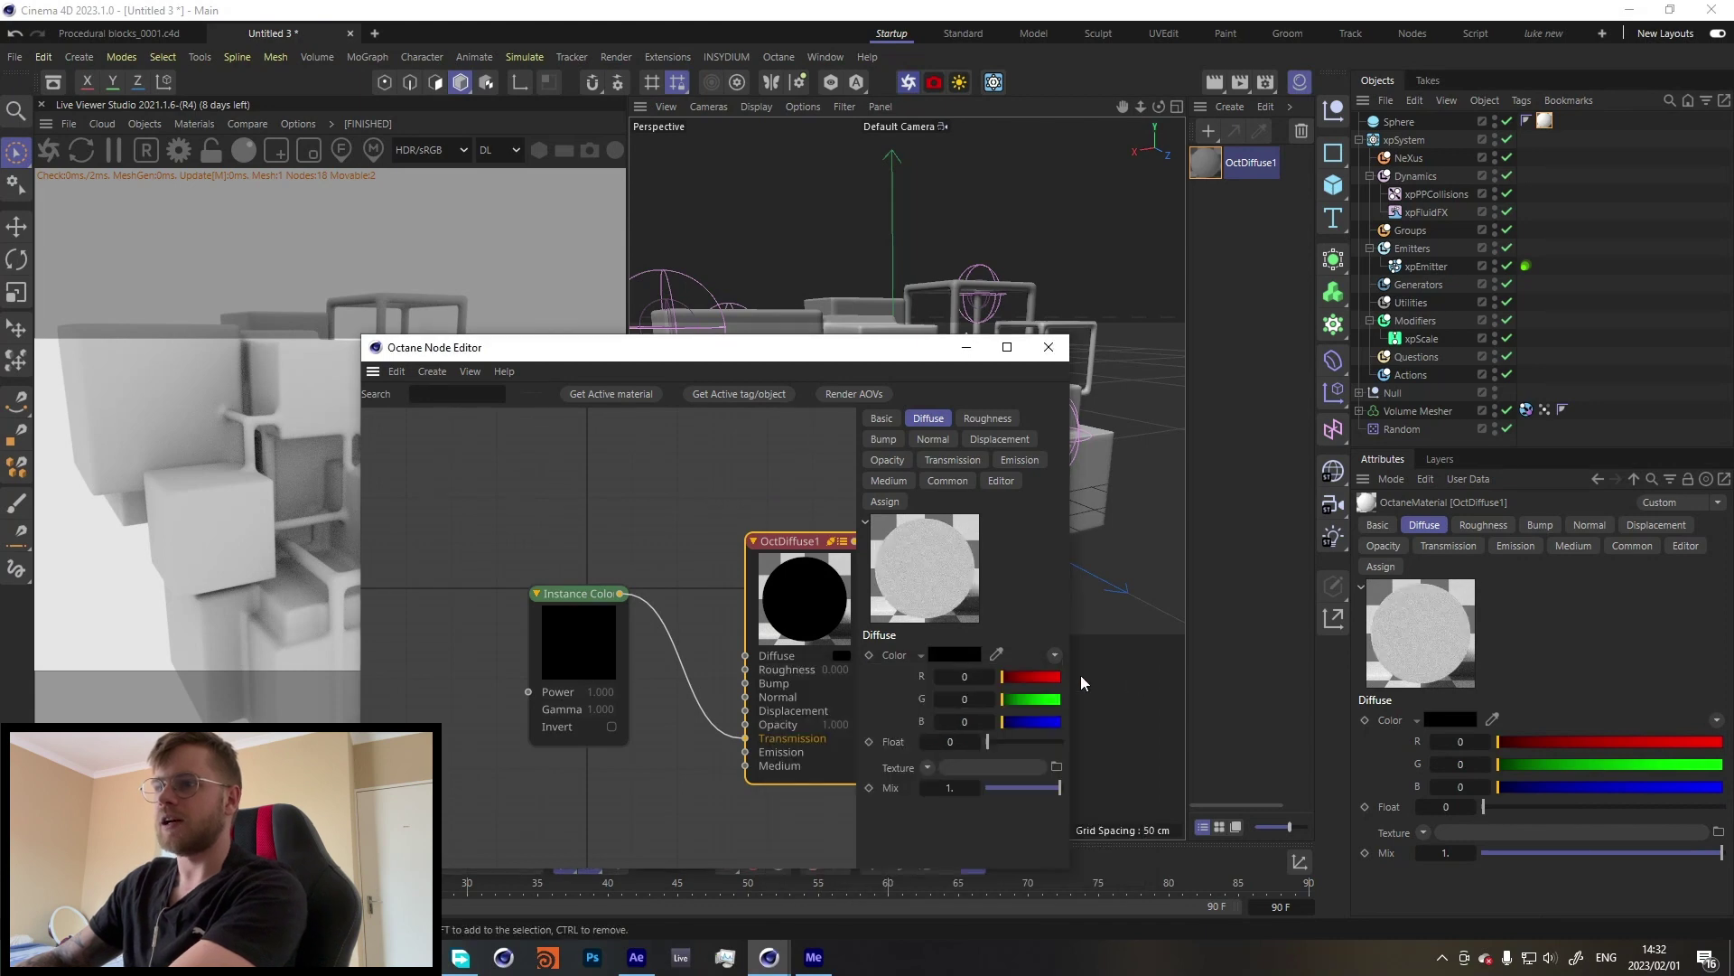
left_click_drag(592, 628, 541, 557)
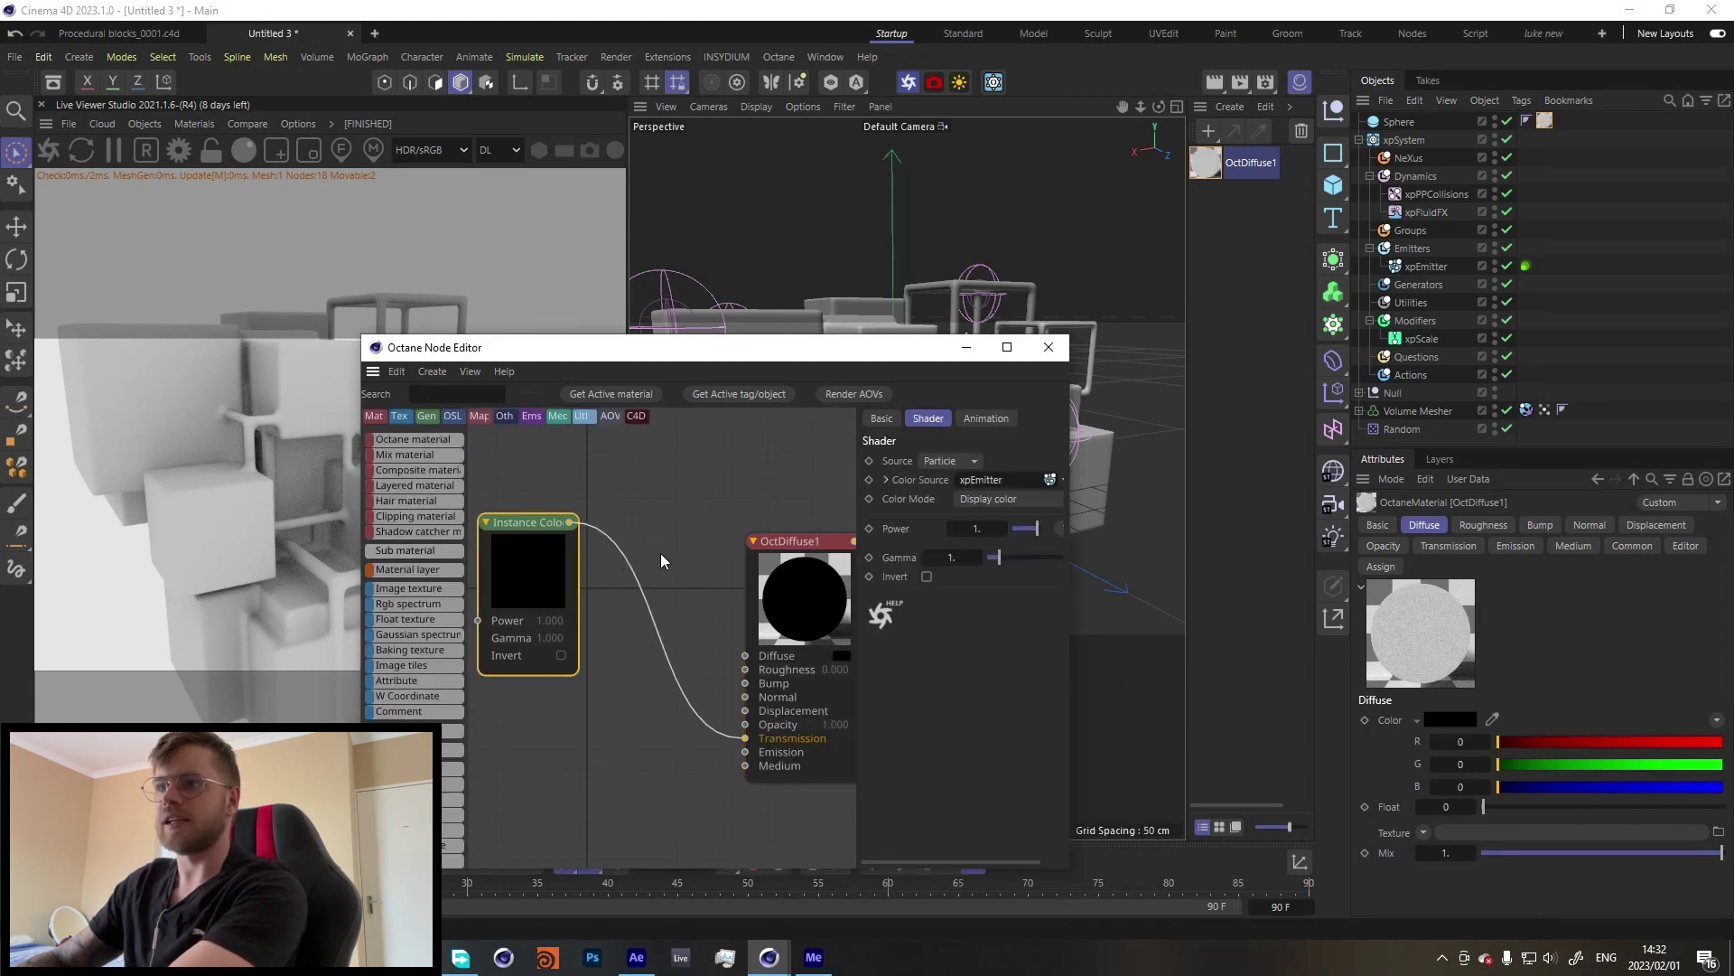
Step: Play the particle simulation forward and stop it at about frame 22
left_click_drag(632, 349, 795, 201)
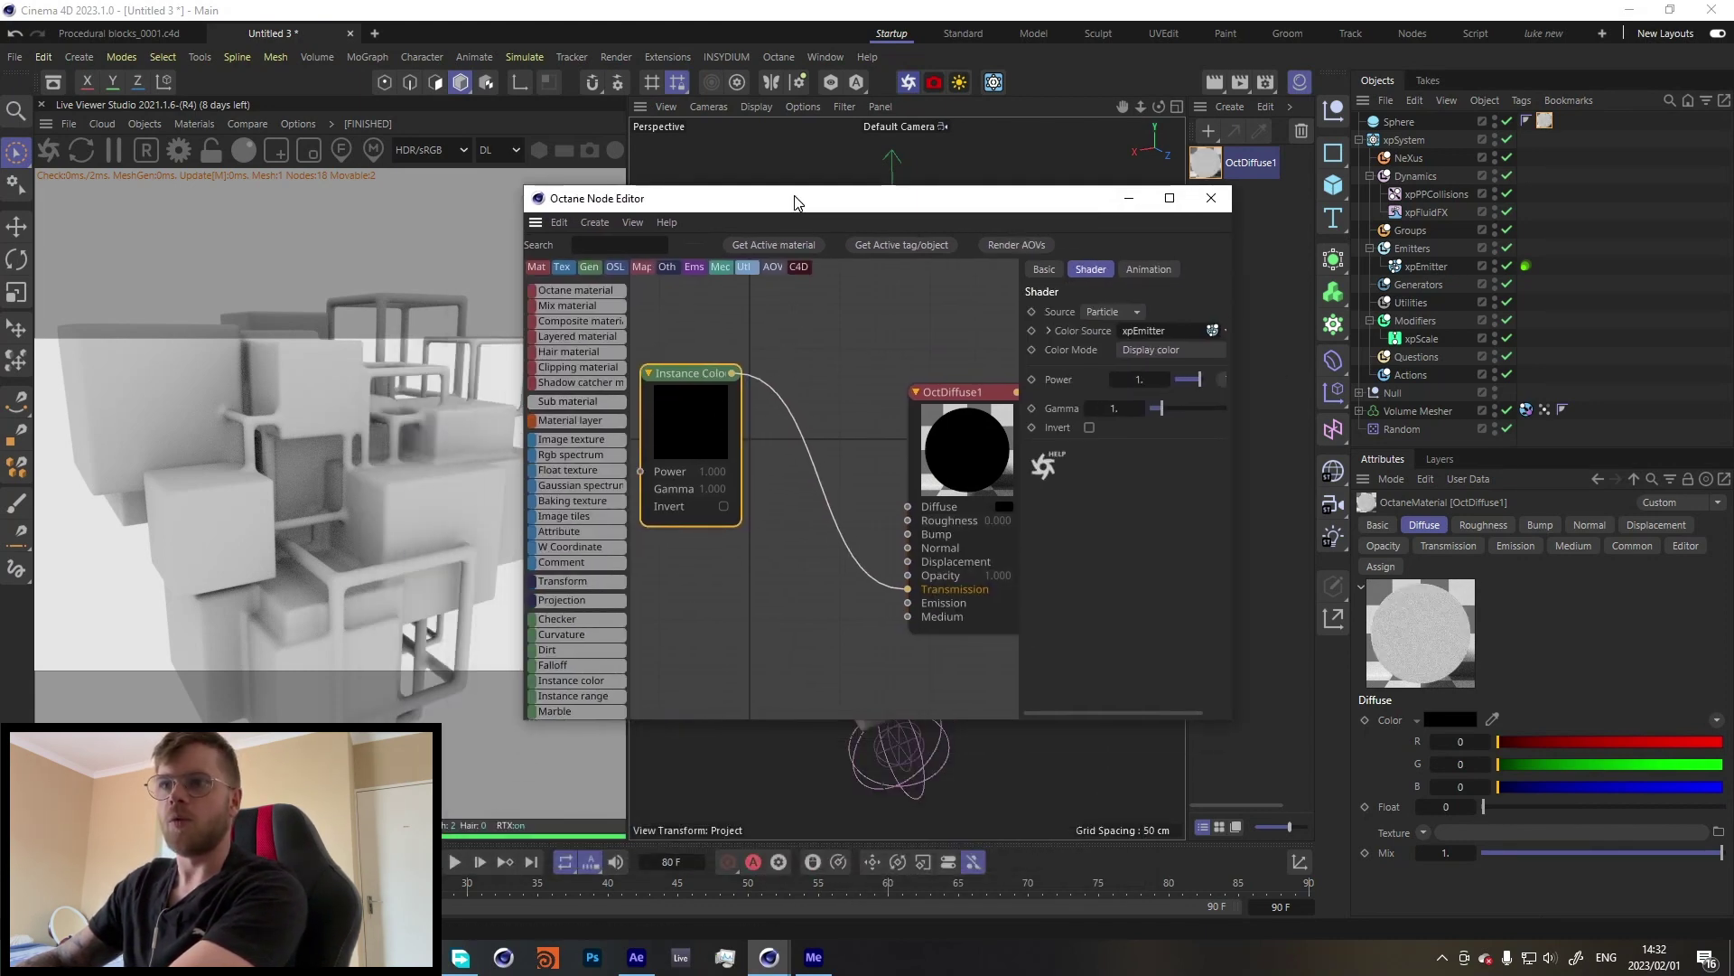
left_click(456, 861)
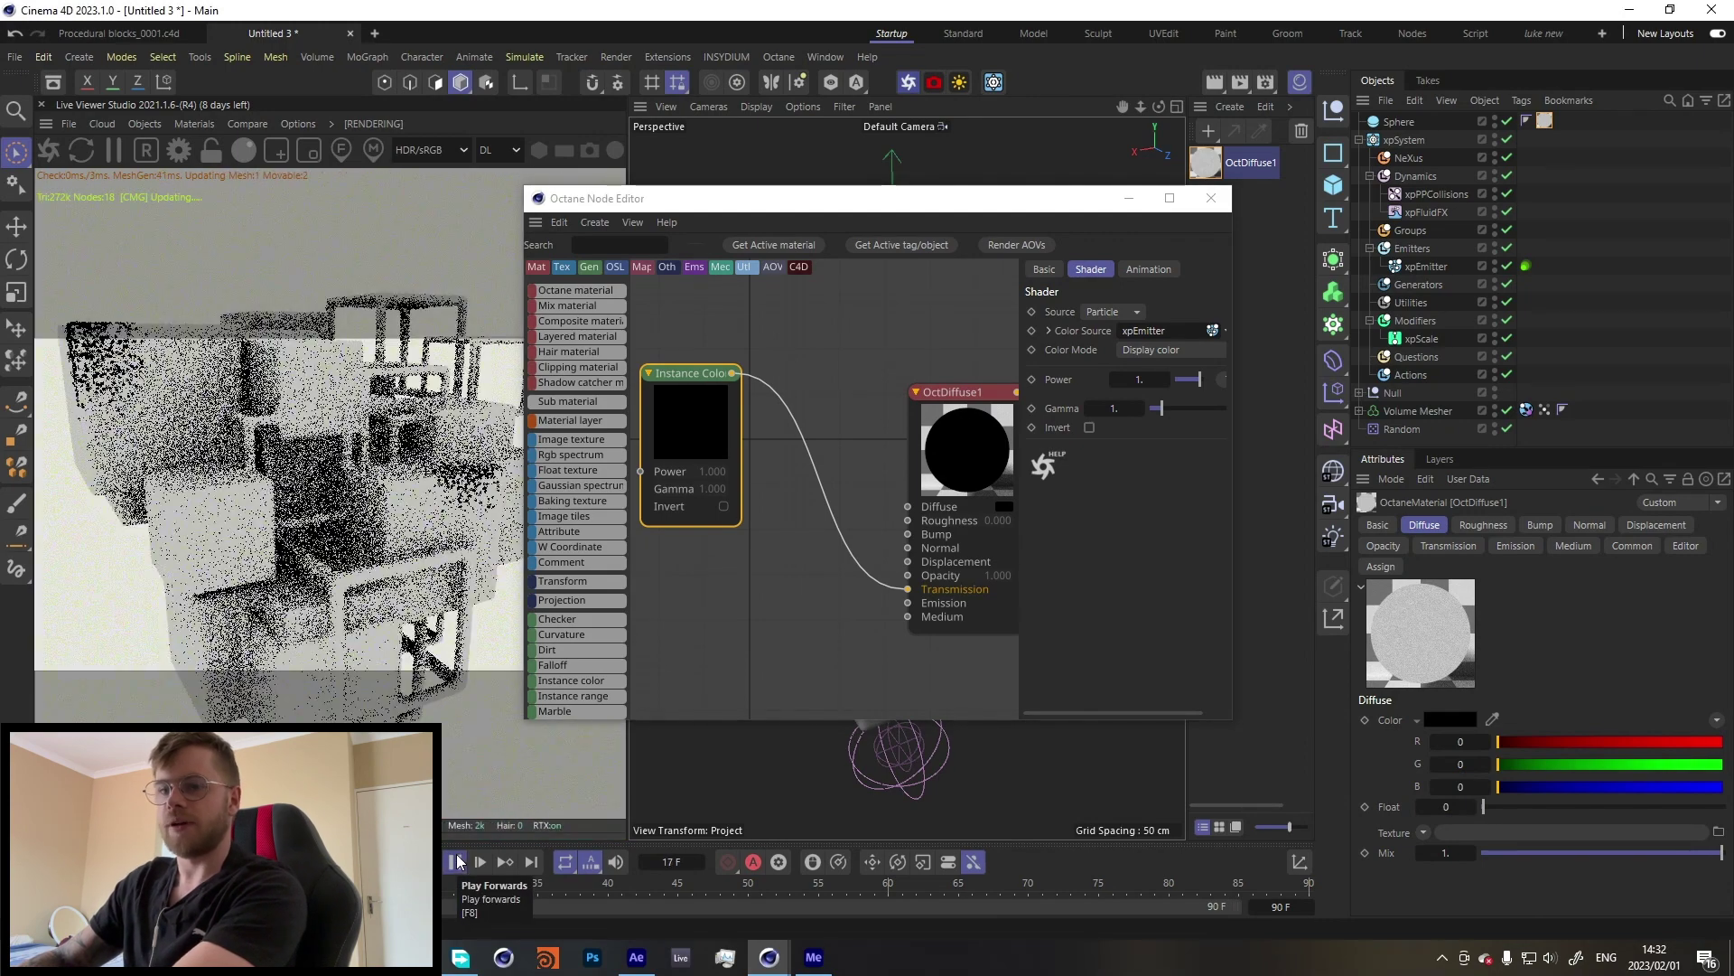
left_click(457, 861)
Step: Switch the Octane Live Viewer's render kernel from DL to PT with the particles seen up close
left_click_drag(694, 203, 1116, 237)
left_click_drag(750, 347, 765, 444, "alt")
scroll(766, 442, "up", 5)
left_click(499, 149)
left_click(510, 253)
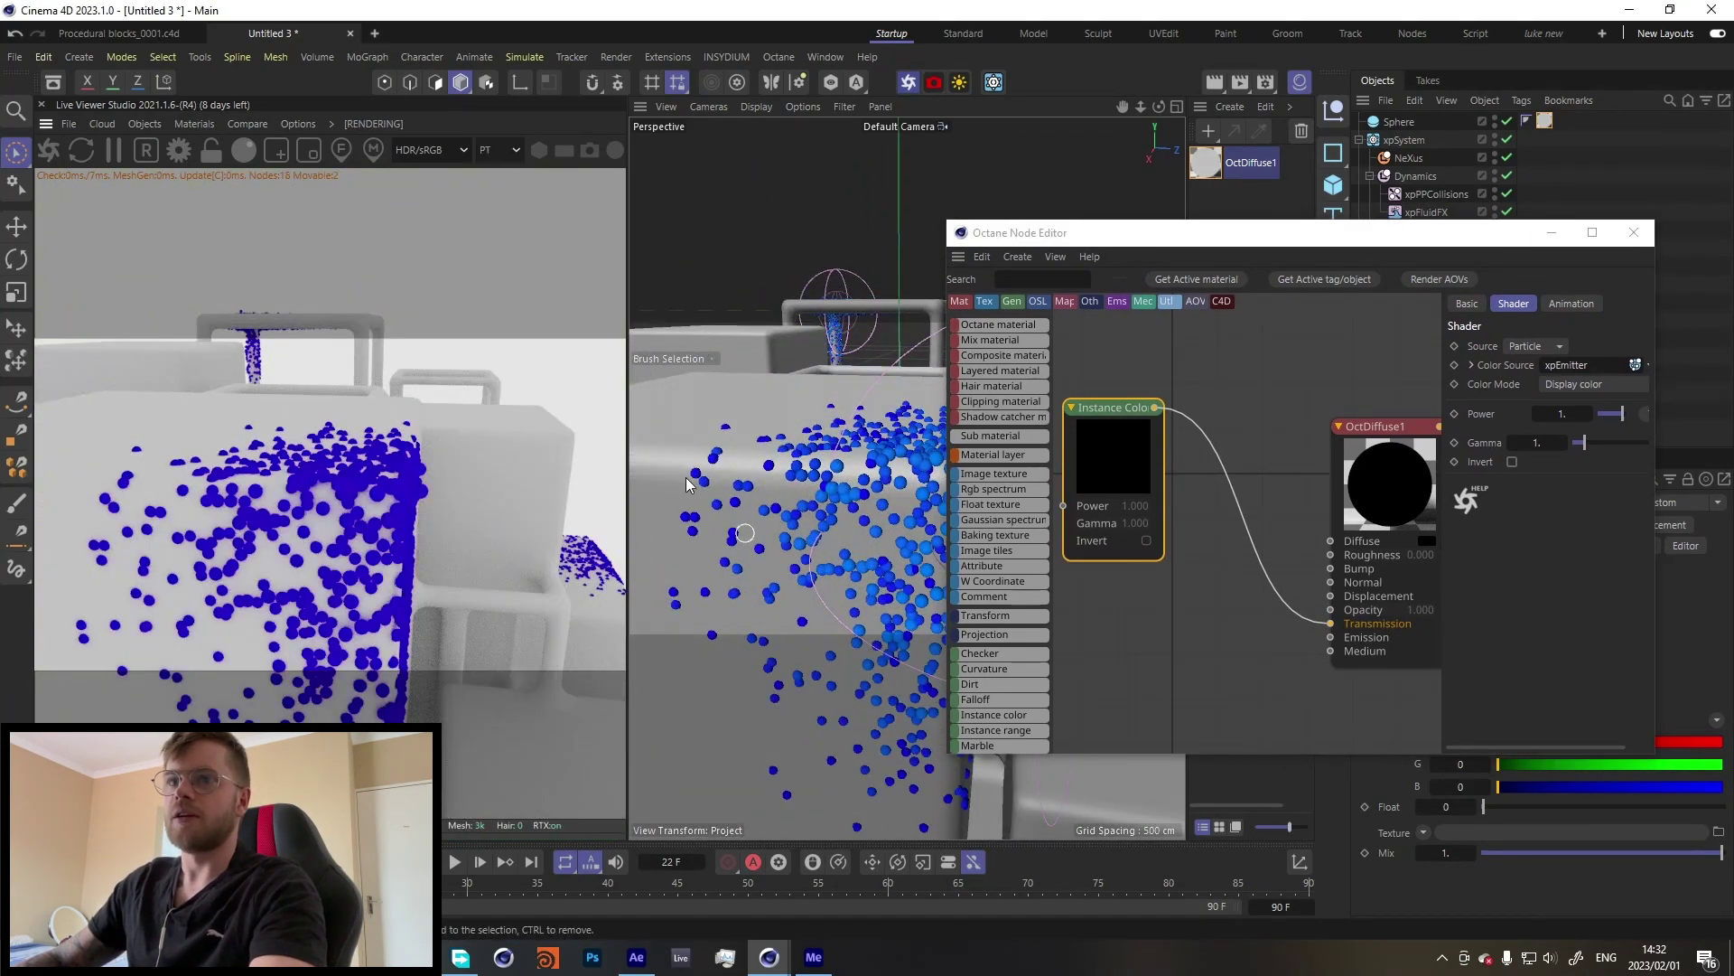
Step: Try feeding the Instance Color node into the material's Diffuse input, and remove that extra connection
left_click_drag(837, 508, 768, 501, "alt")
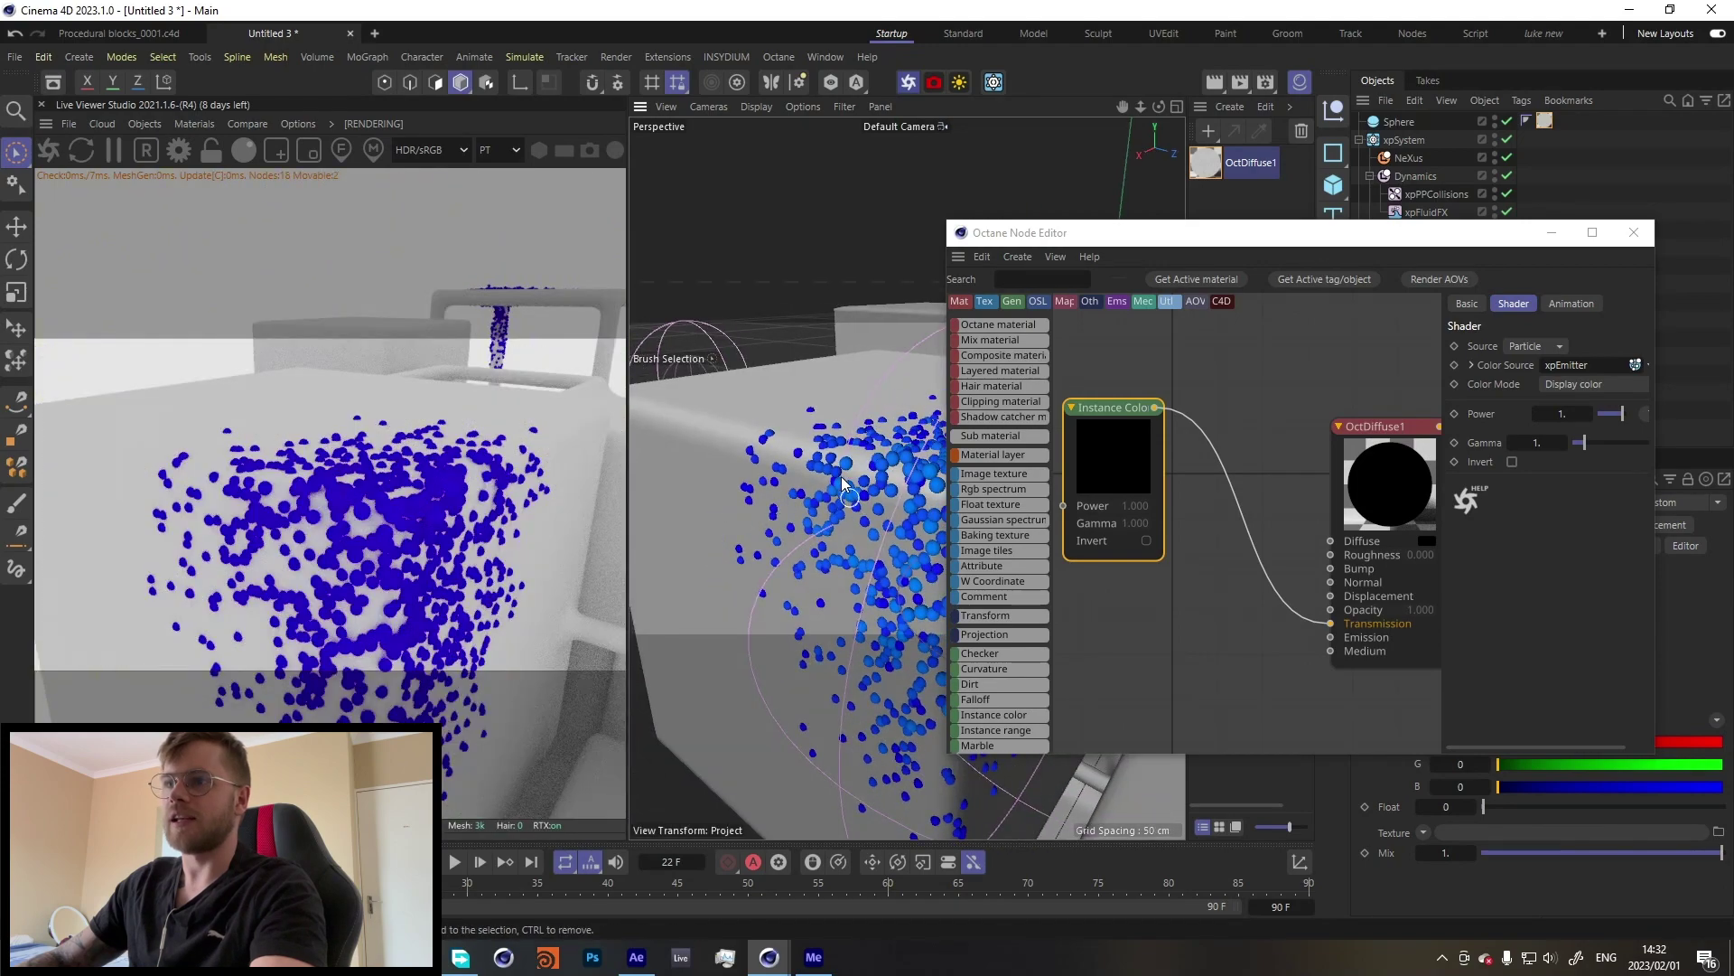
scroll(840, 497, "down", 4)
middle_click_drag(939, 493, 907, 478, "alt")
left_click_drag(1155, 408, 1331, 542)
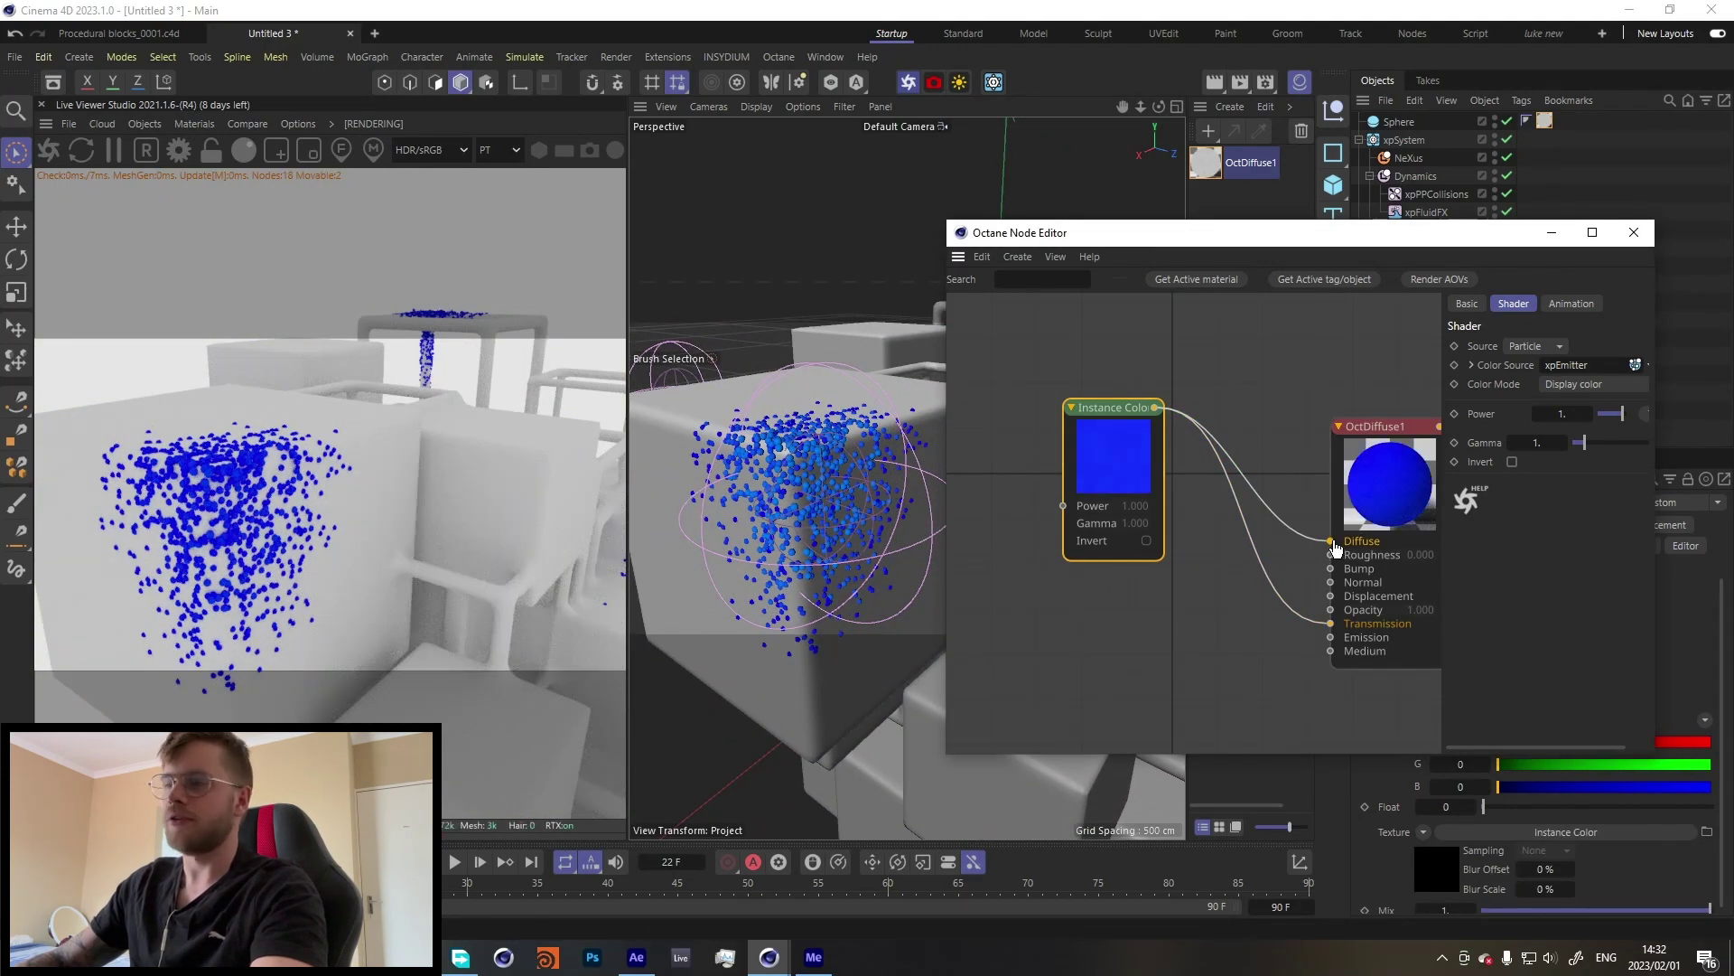
left_click(1232, 503)
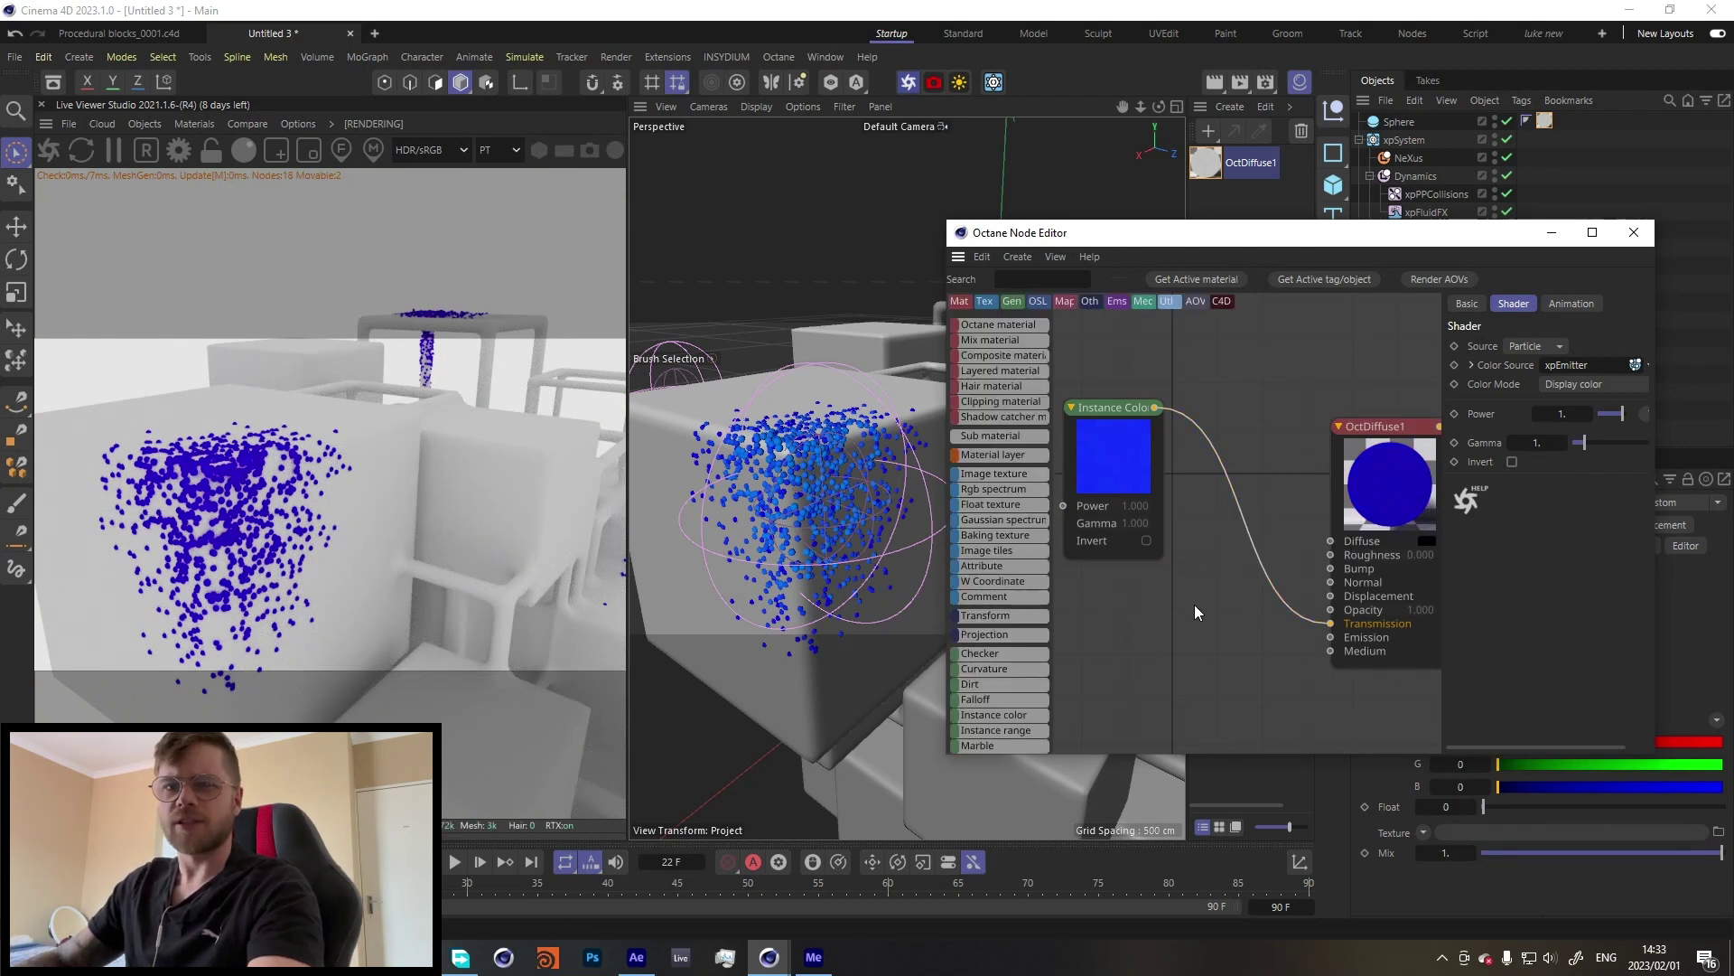
Step: Add a Texture Emission to the sphere's diffuse material with Surface brightness enabled and a power of 1
left_click_drag(1376, 486, 1312, 404)
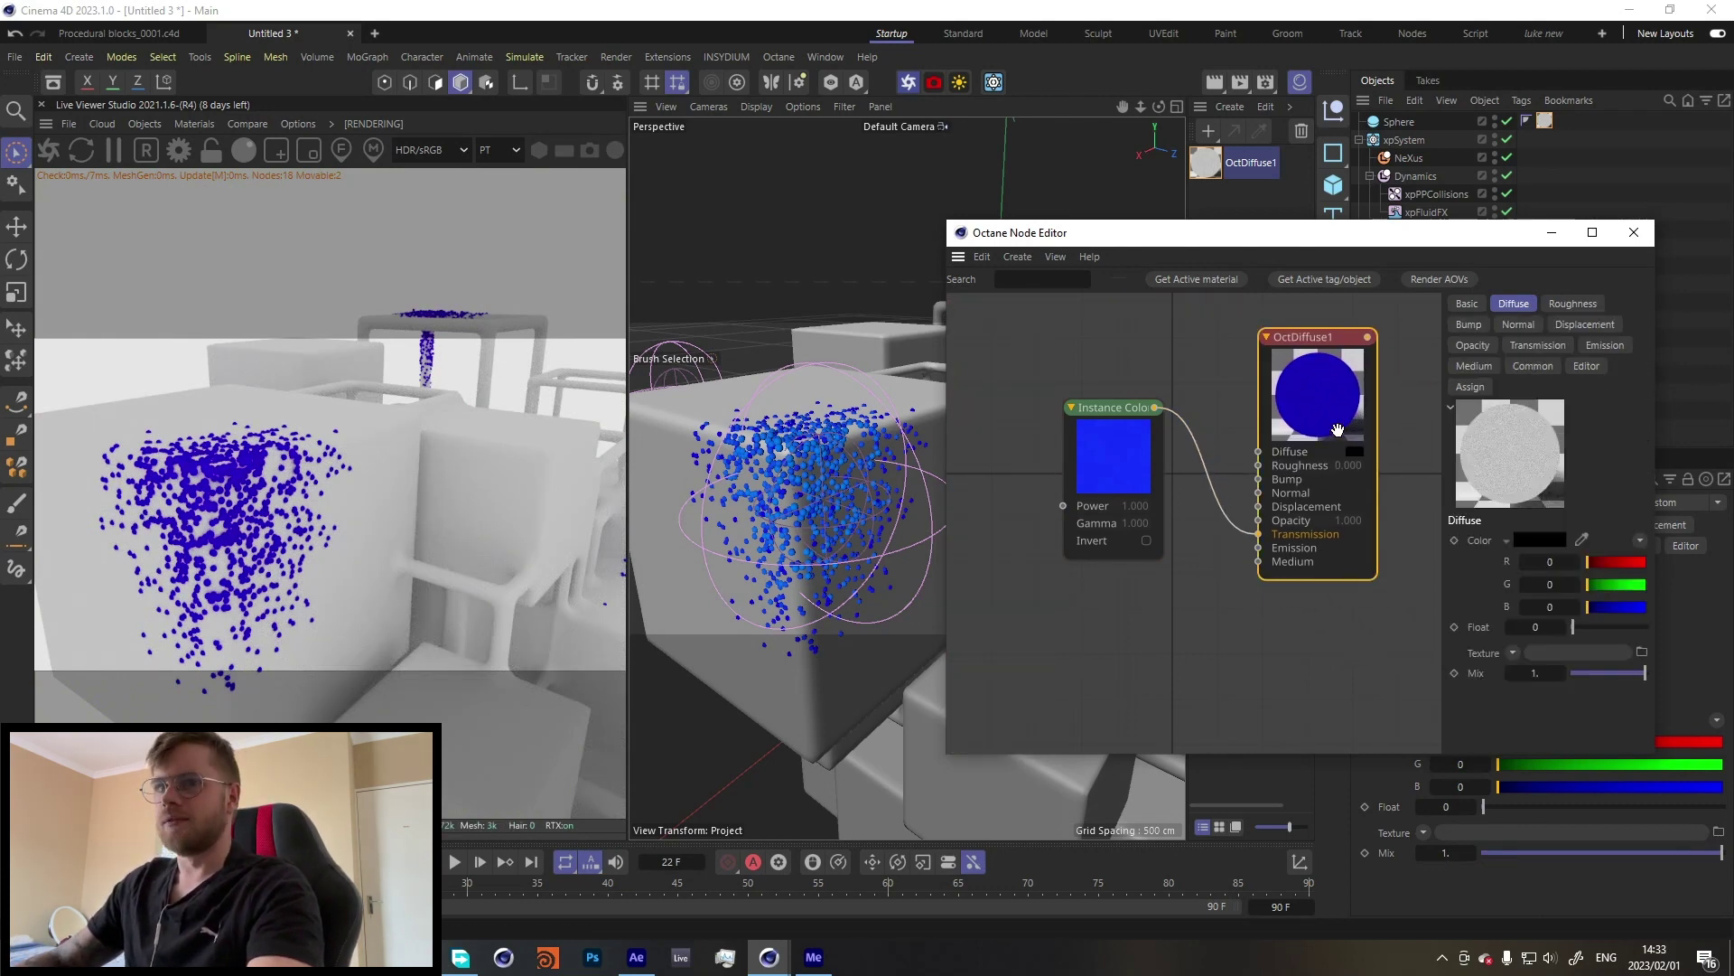
left_click(1605, 345)
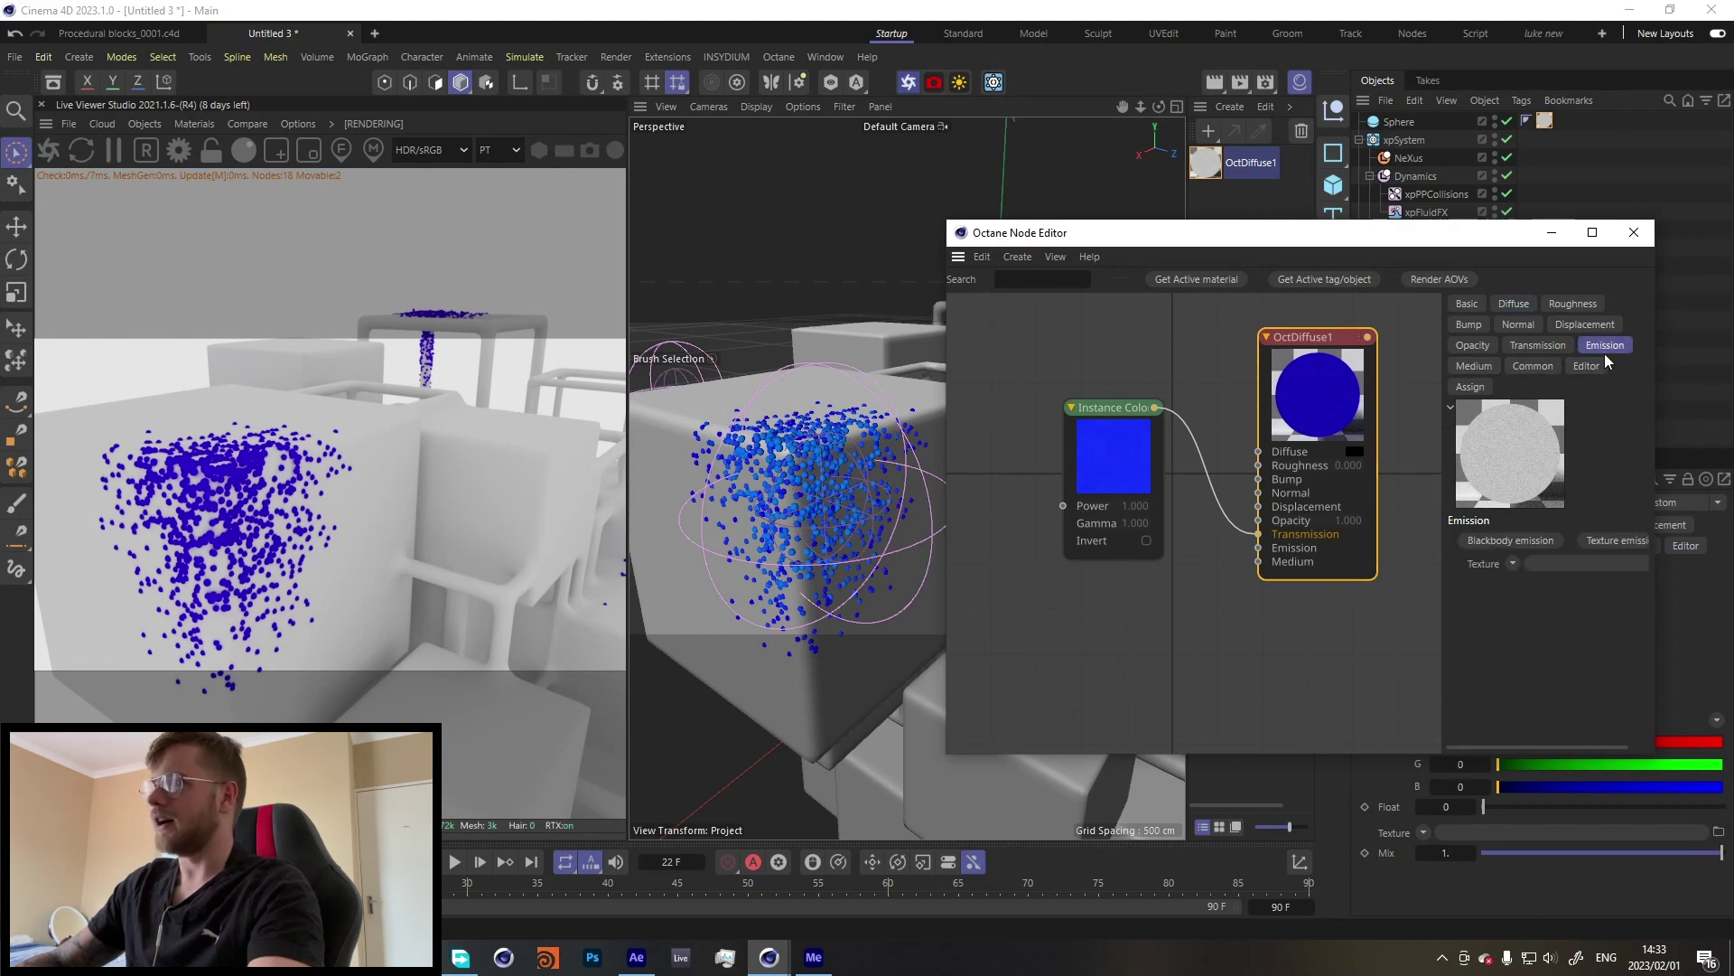
left_click(1602, 544)
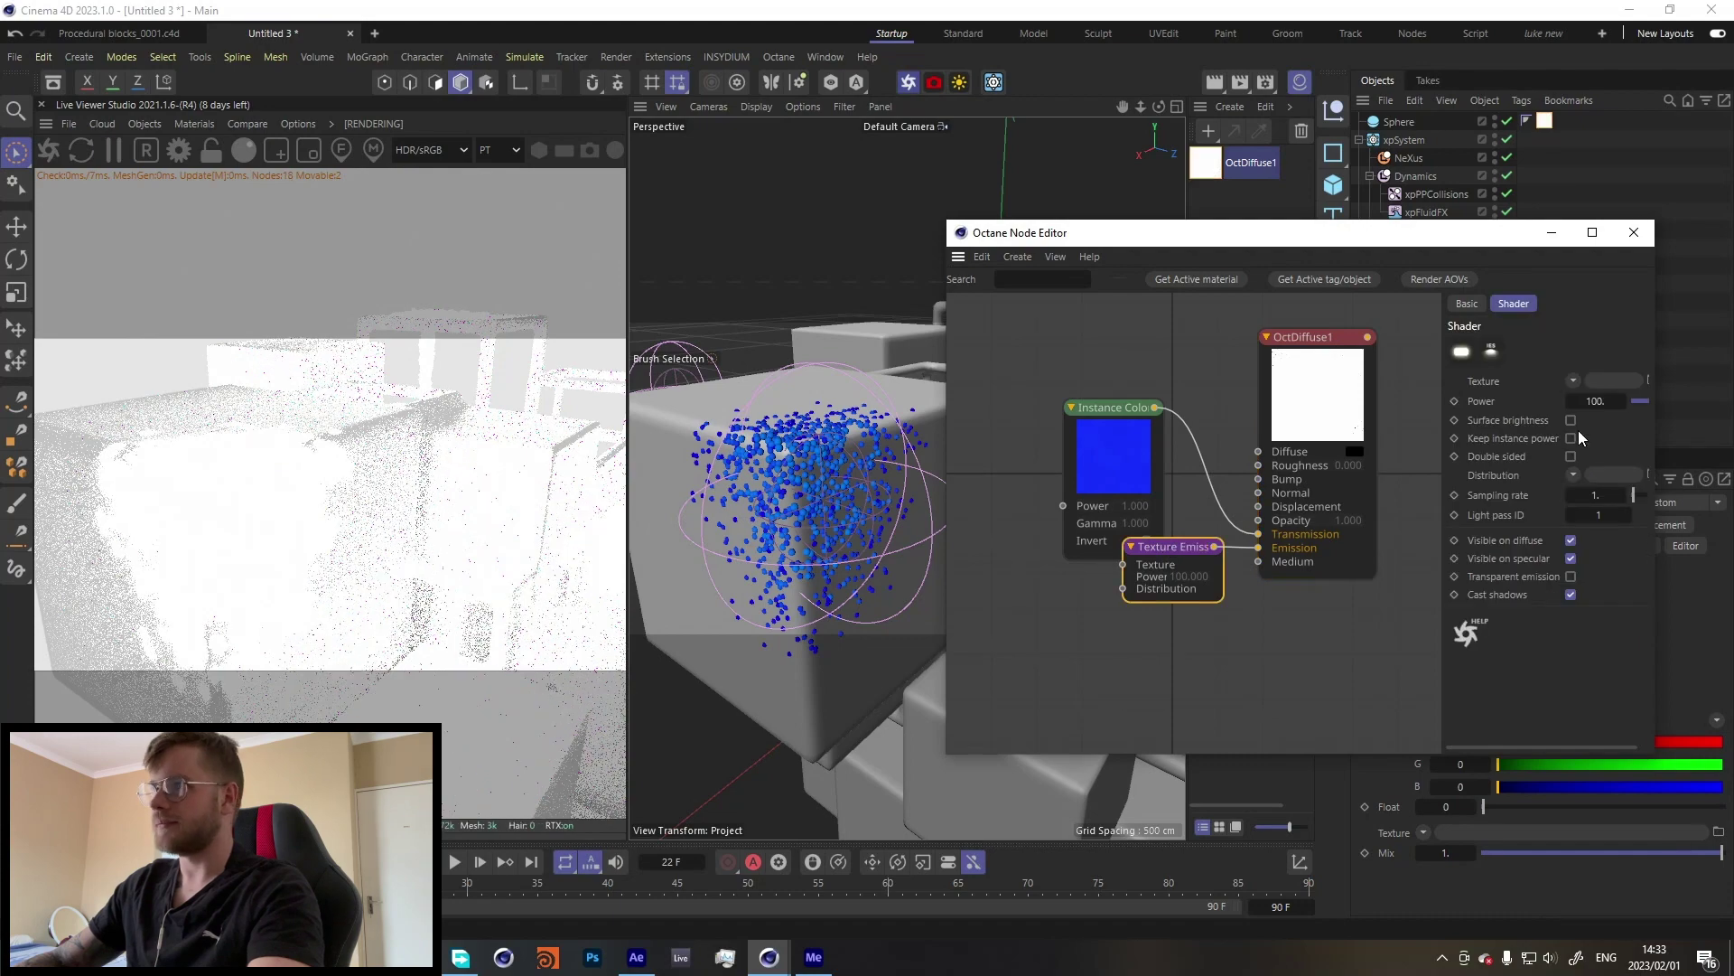
left_click(1572, 421)
left_click_drag(1591, 240, 1439, 263)
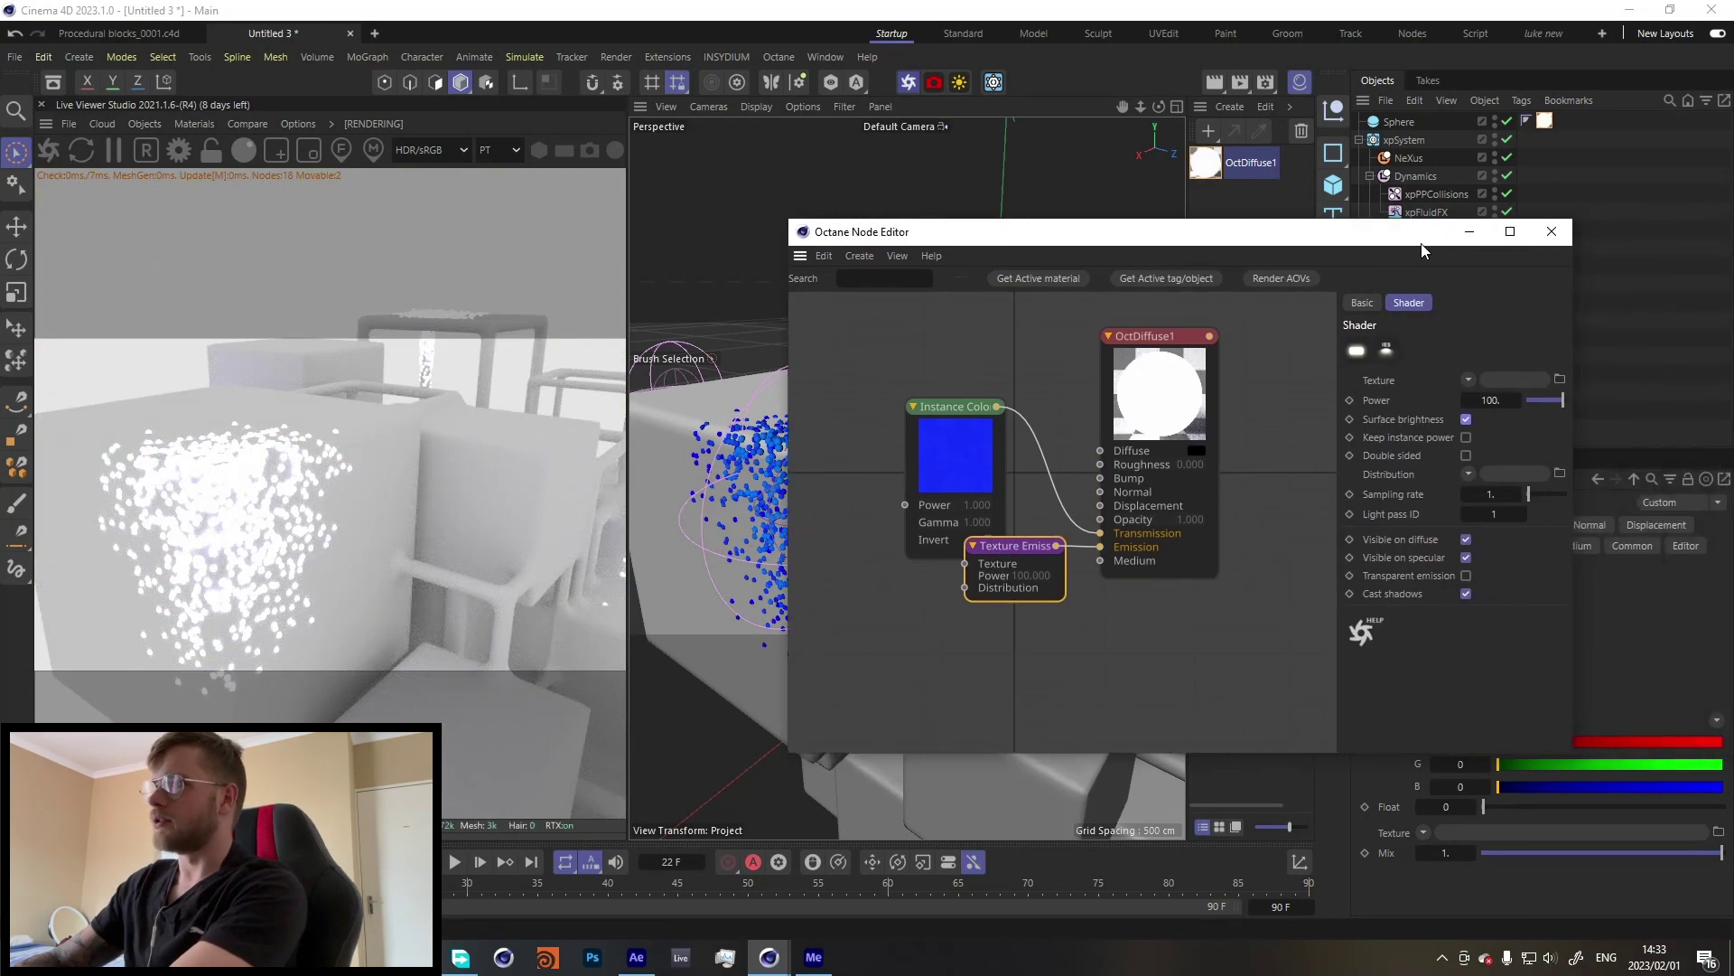
left_click_drag(1568, 400, 1548, 400)
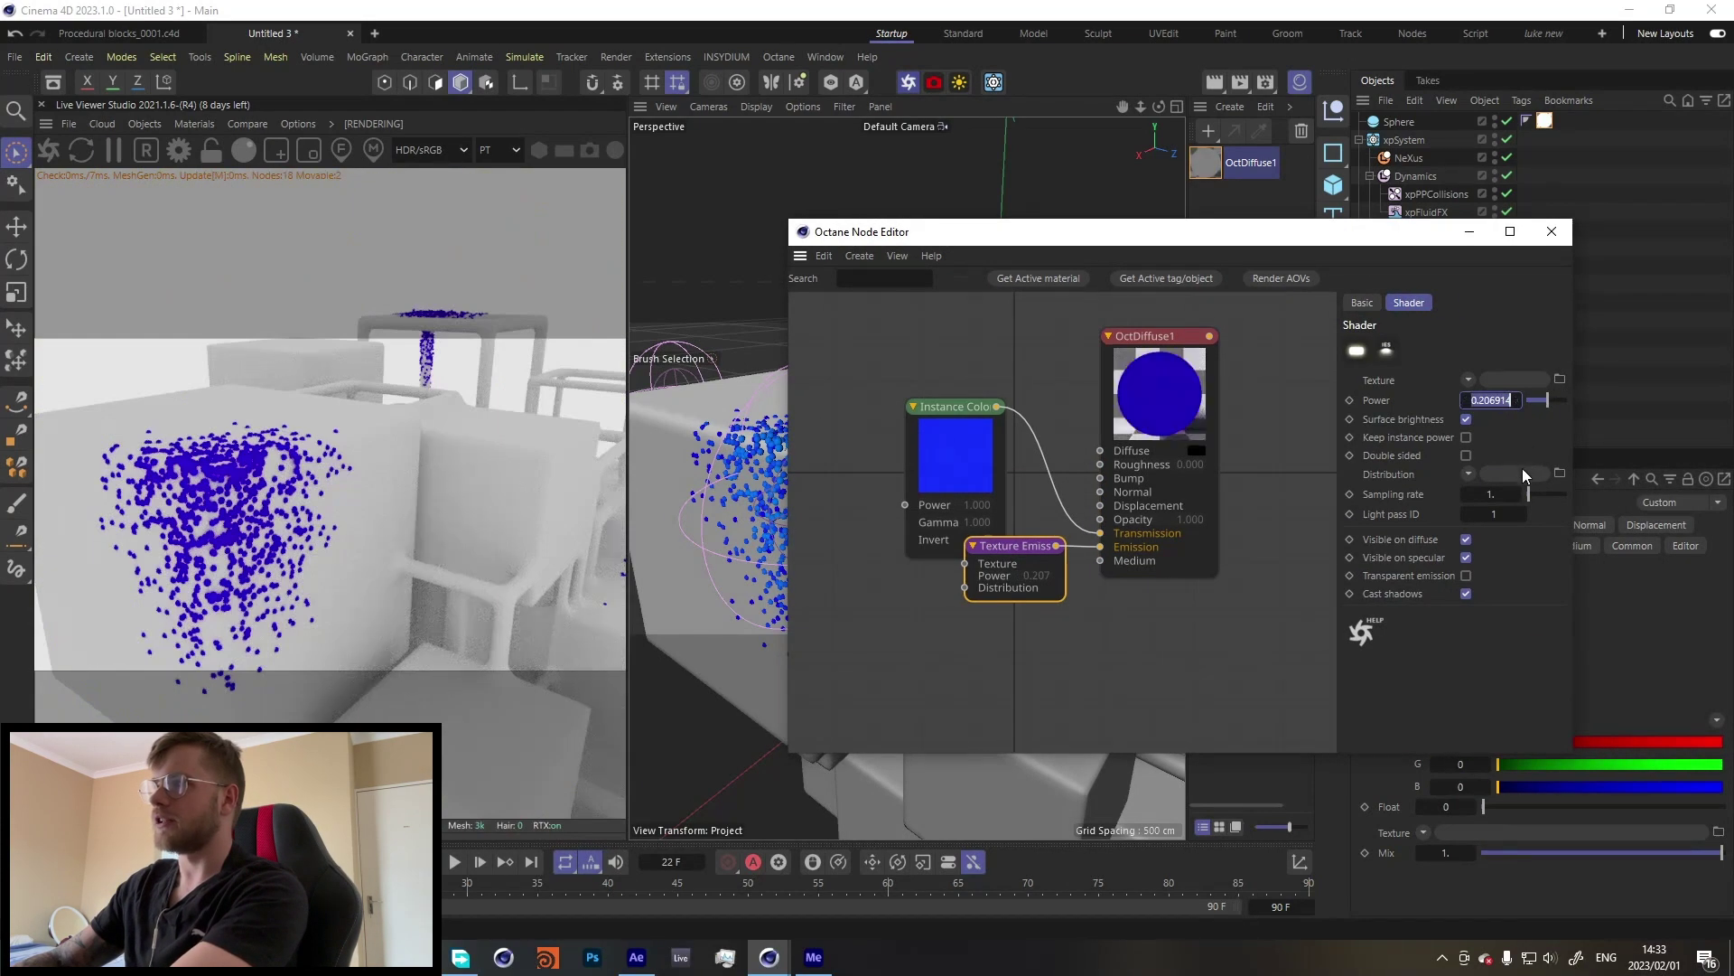
key("Return")
Step: Connect the Instance Color node to the Texture input of the Texture Emission node
left_click_drag(975, 407, 876, 374)
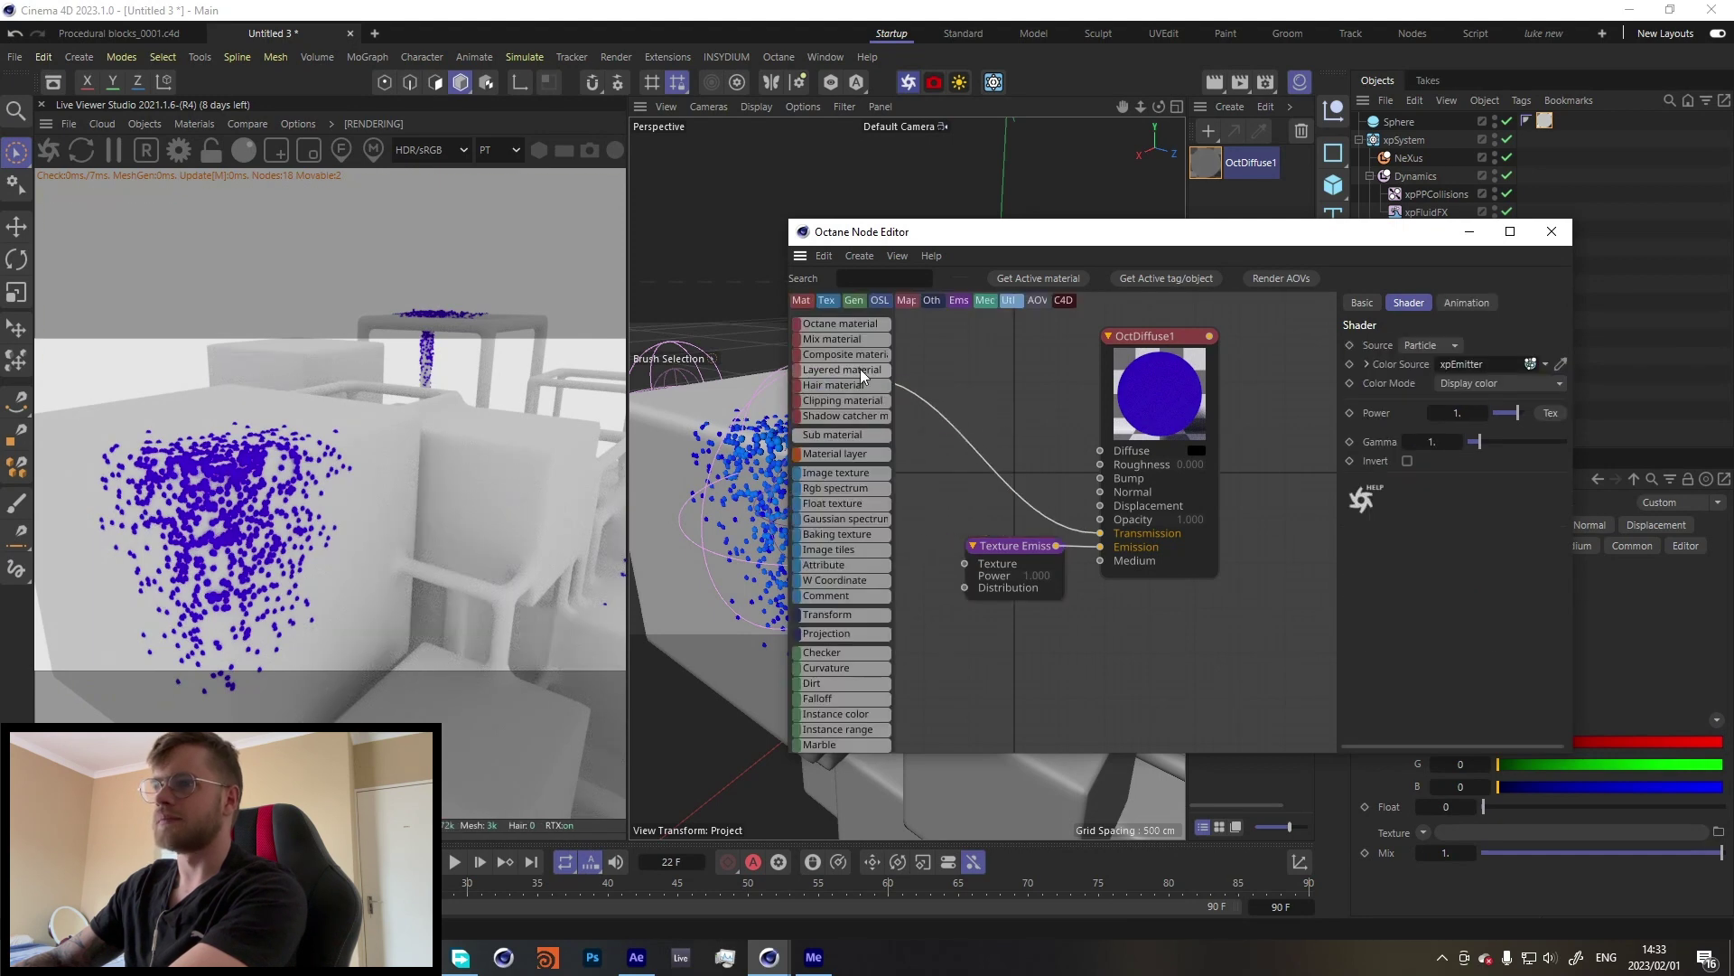
middle_click_drag(943, 491, 991, 474)
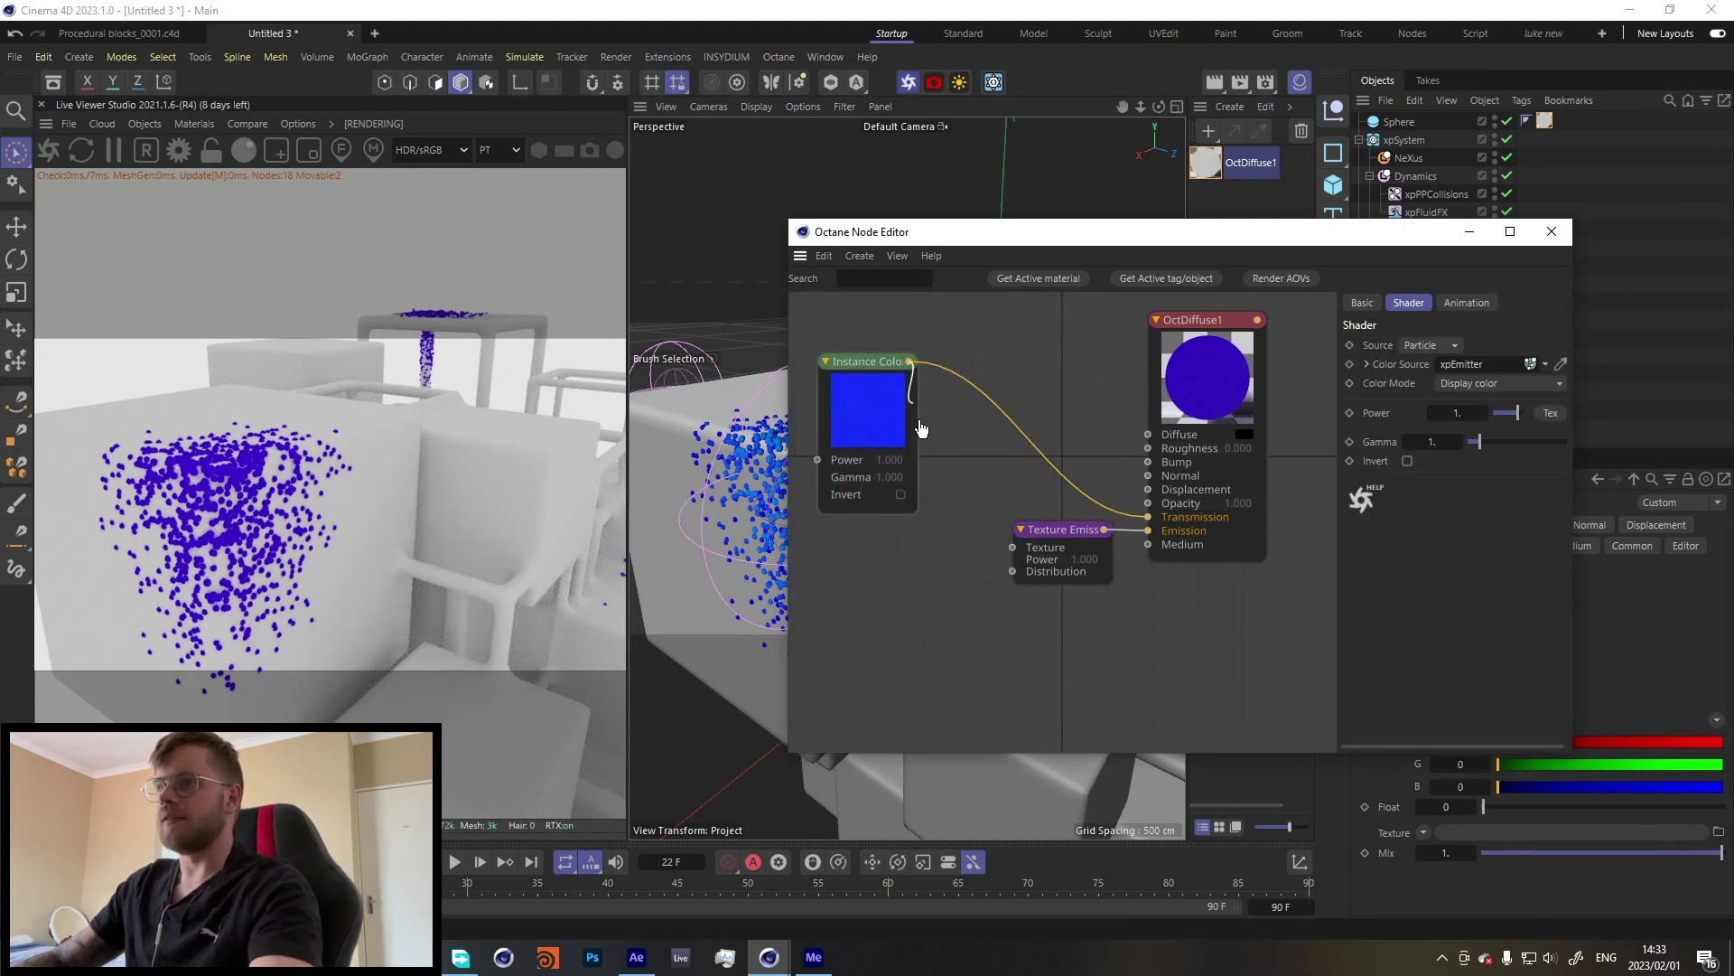
left_click_drag(1013, 549, 1015, 547)
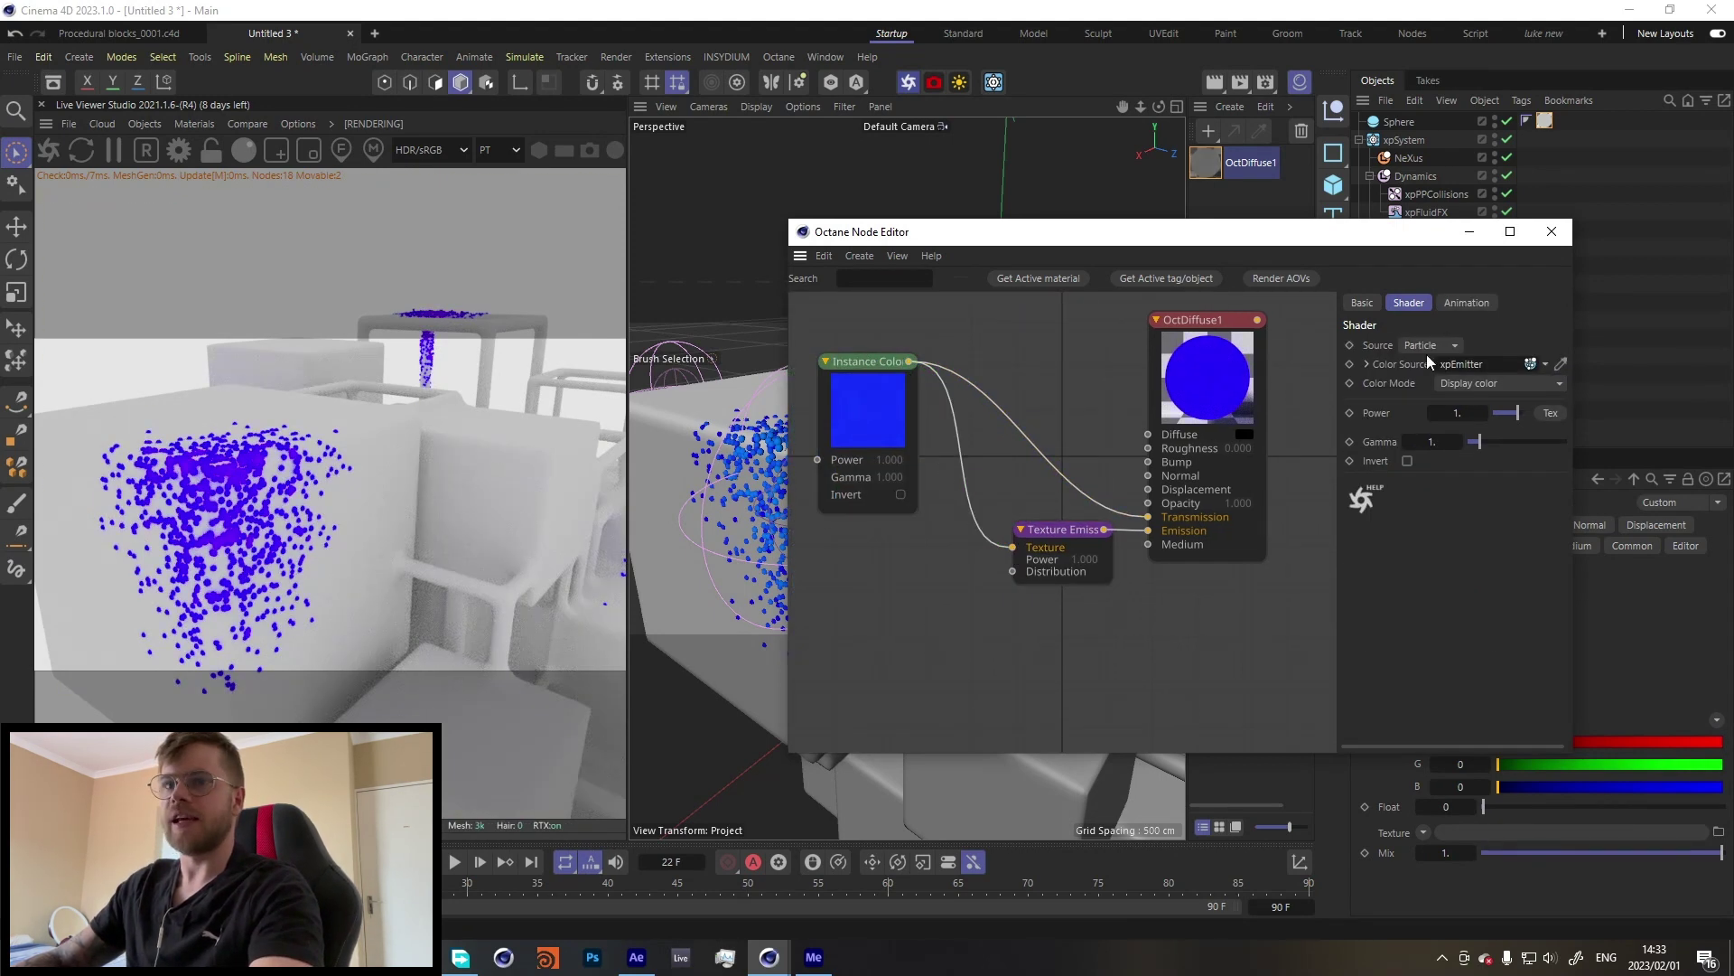
Step: Close the node editor and play the particle simulation forward to frame 66
left_click(1552, 231)
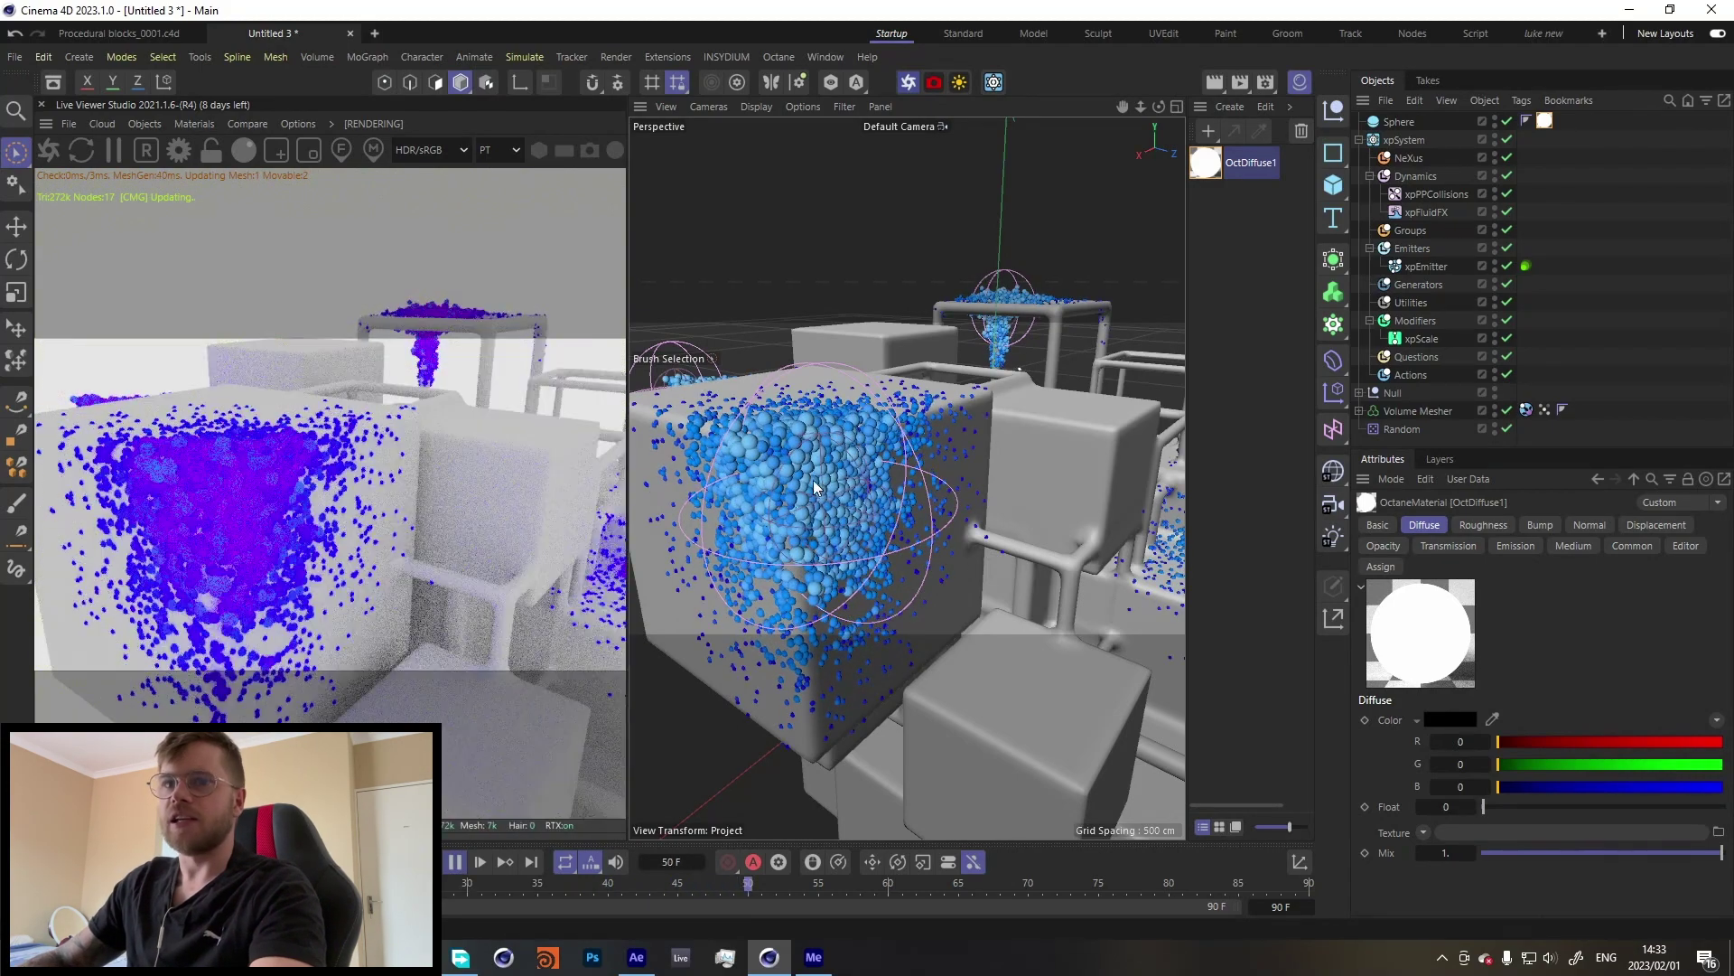
left_click(452, 862)
left_click_drag(948, 548, 901, 539, "alt")
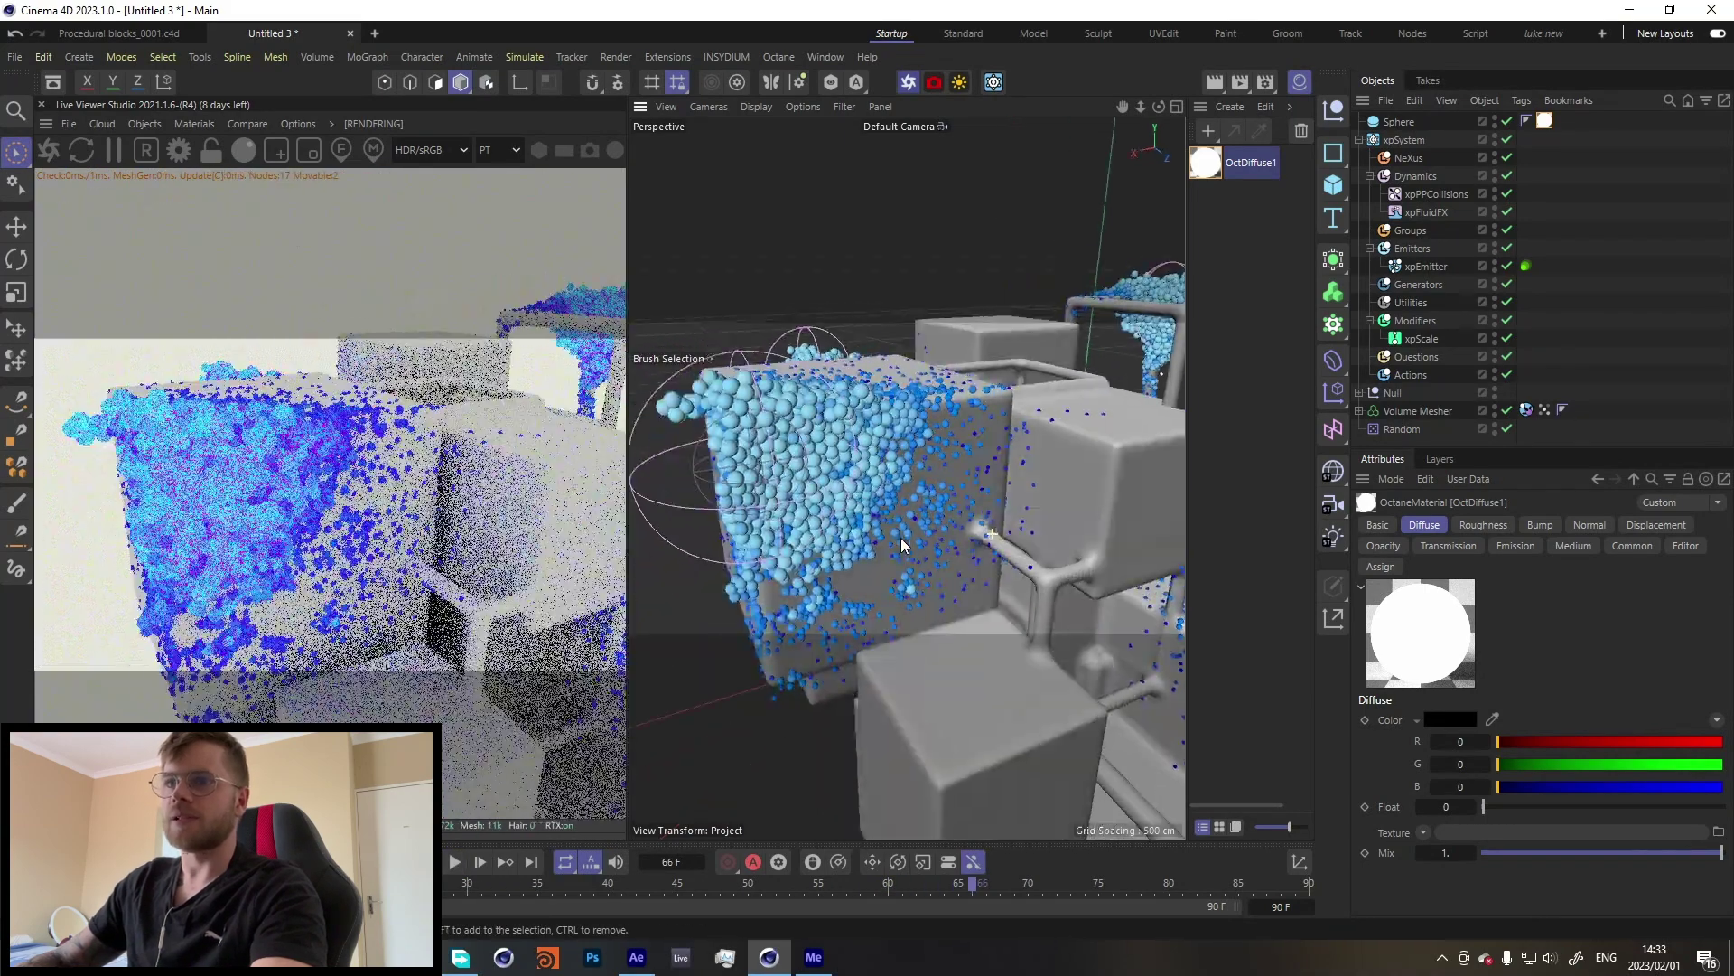
Step: Add an Octane sky environment with an image texture and frame the whole cube cluster
left_click(145, 124)
left_click(207, 192)
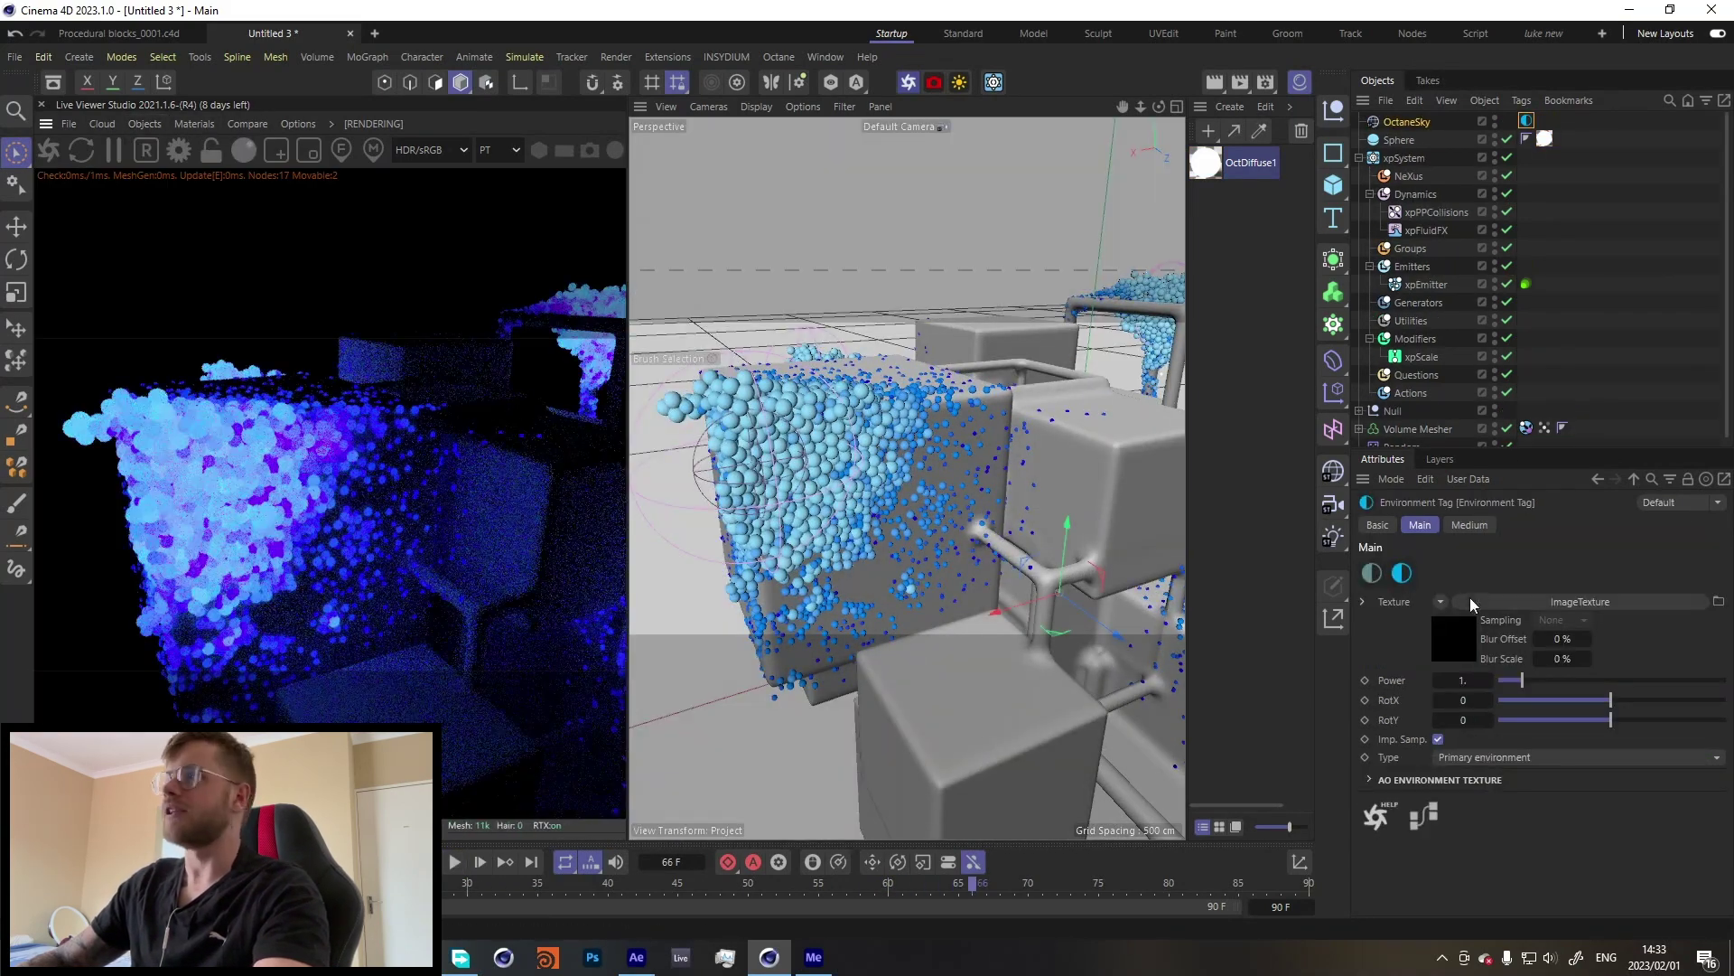
scroll(917, 543, "down", 8)
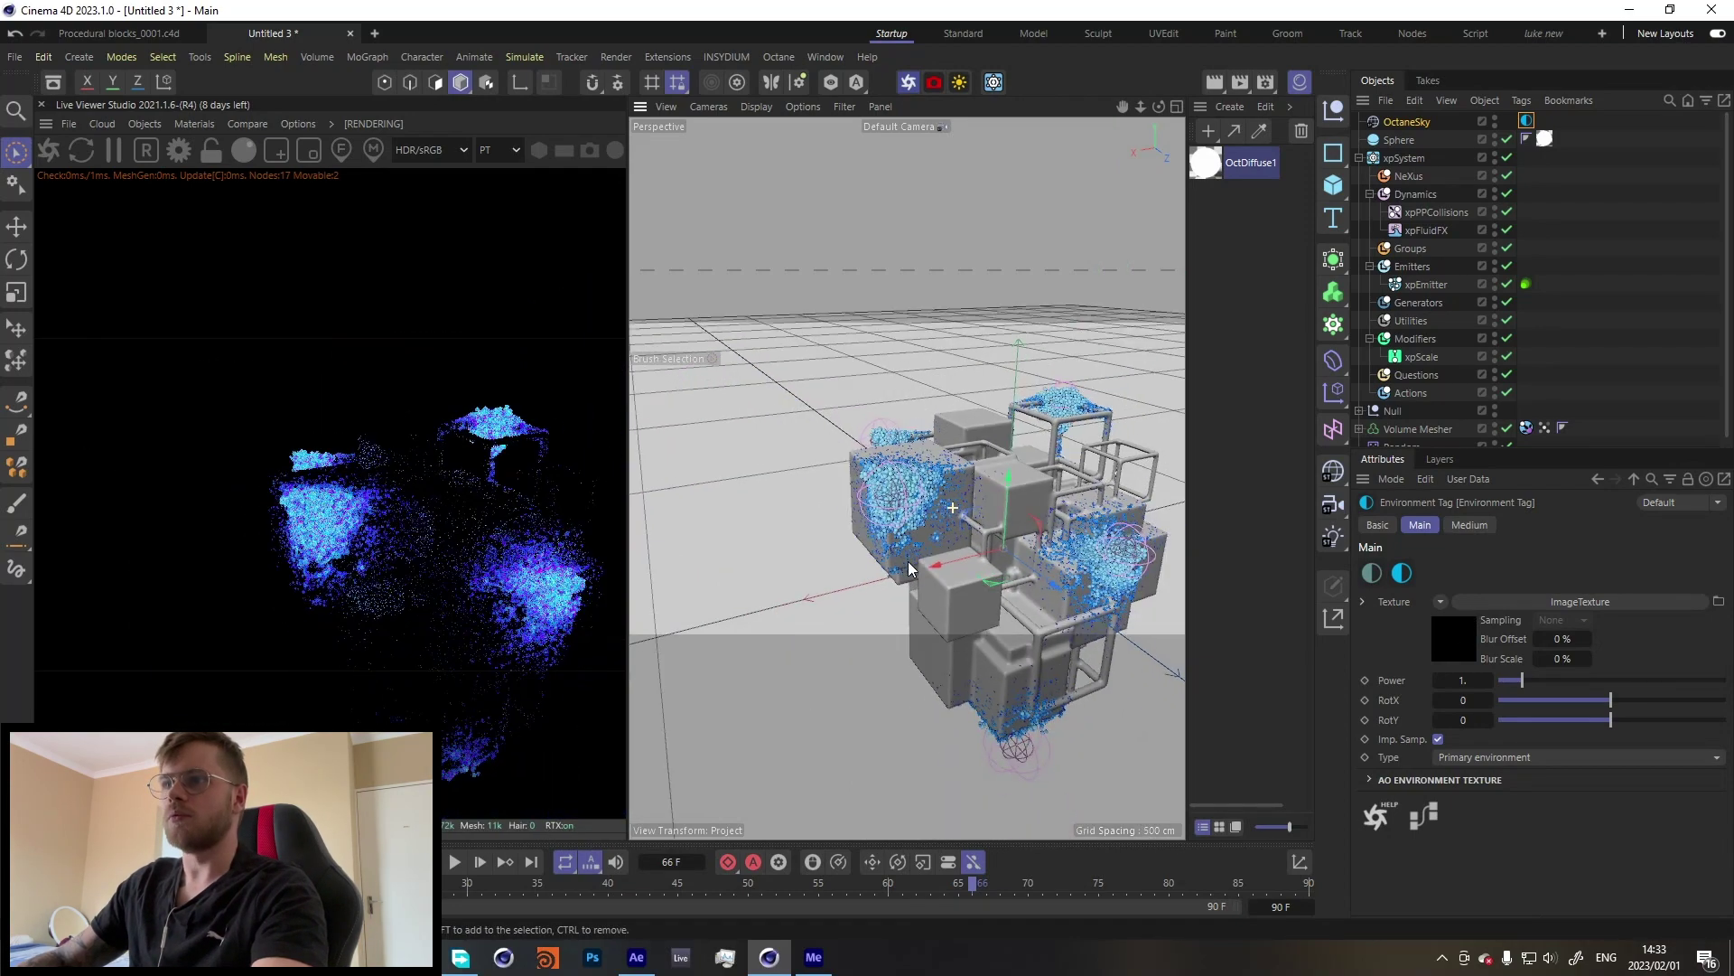
middle_click_drag(1021, 531, 902, 444, "alt")
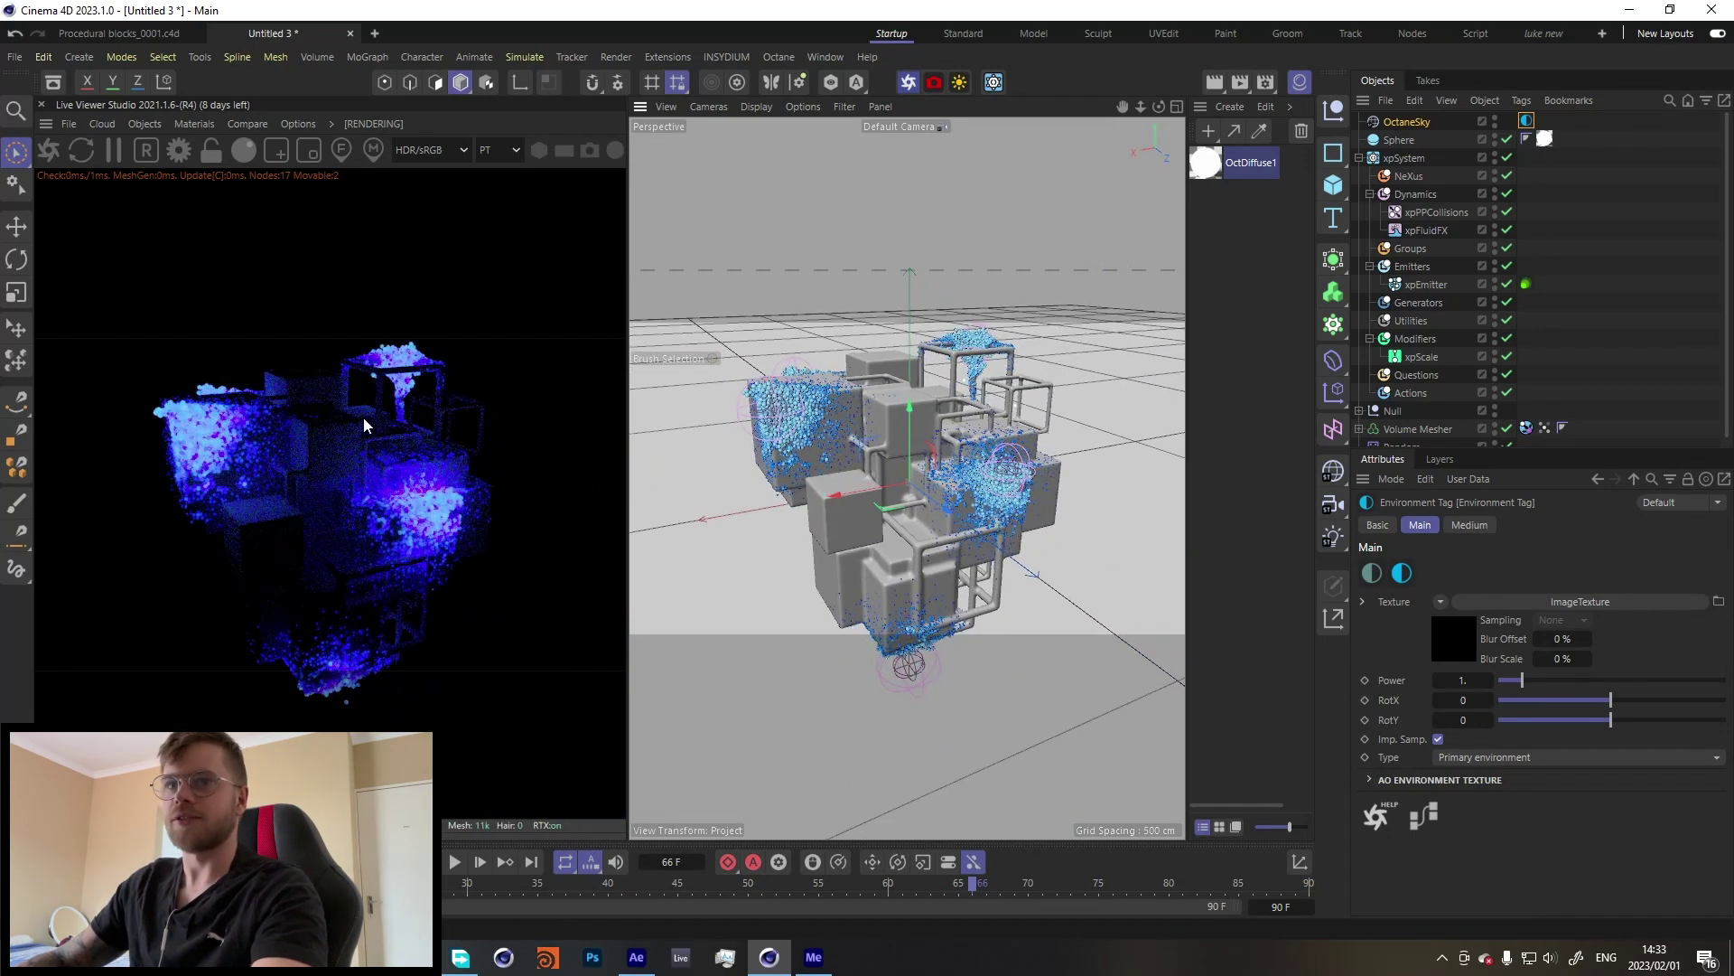
scroll(862, 539, "up", 2)
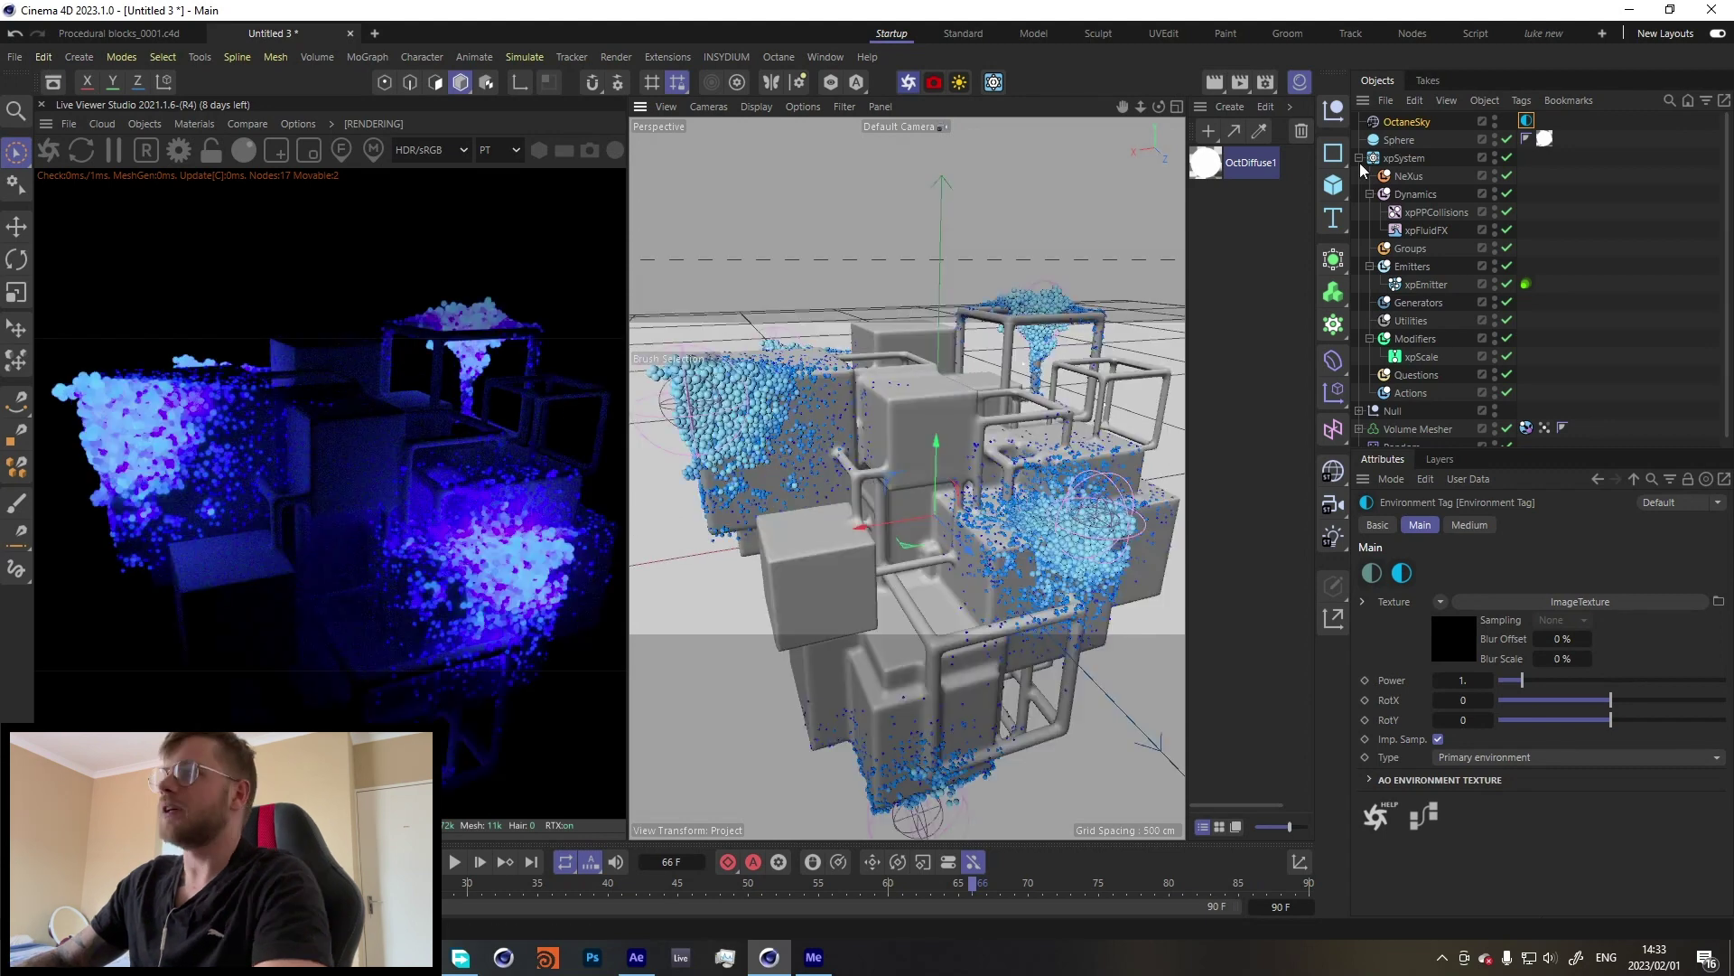
Step: Rewind the simulation and examine the Volume Mesher's source cube and the Spherical Field layers of its vertex map
left_click(1359, 158)
left_click(1360, 194)
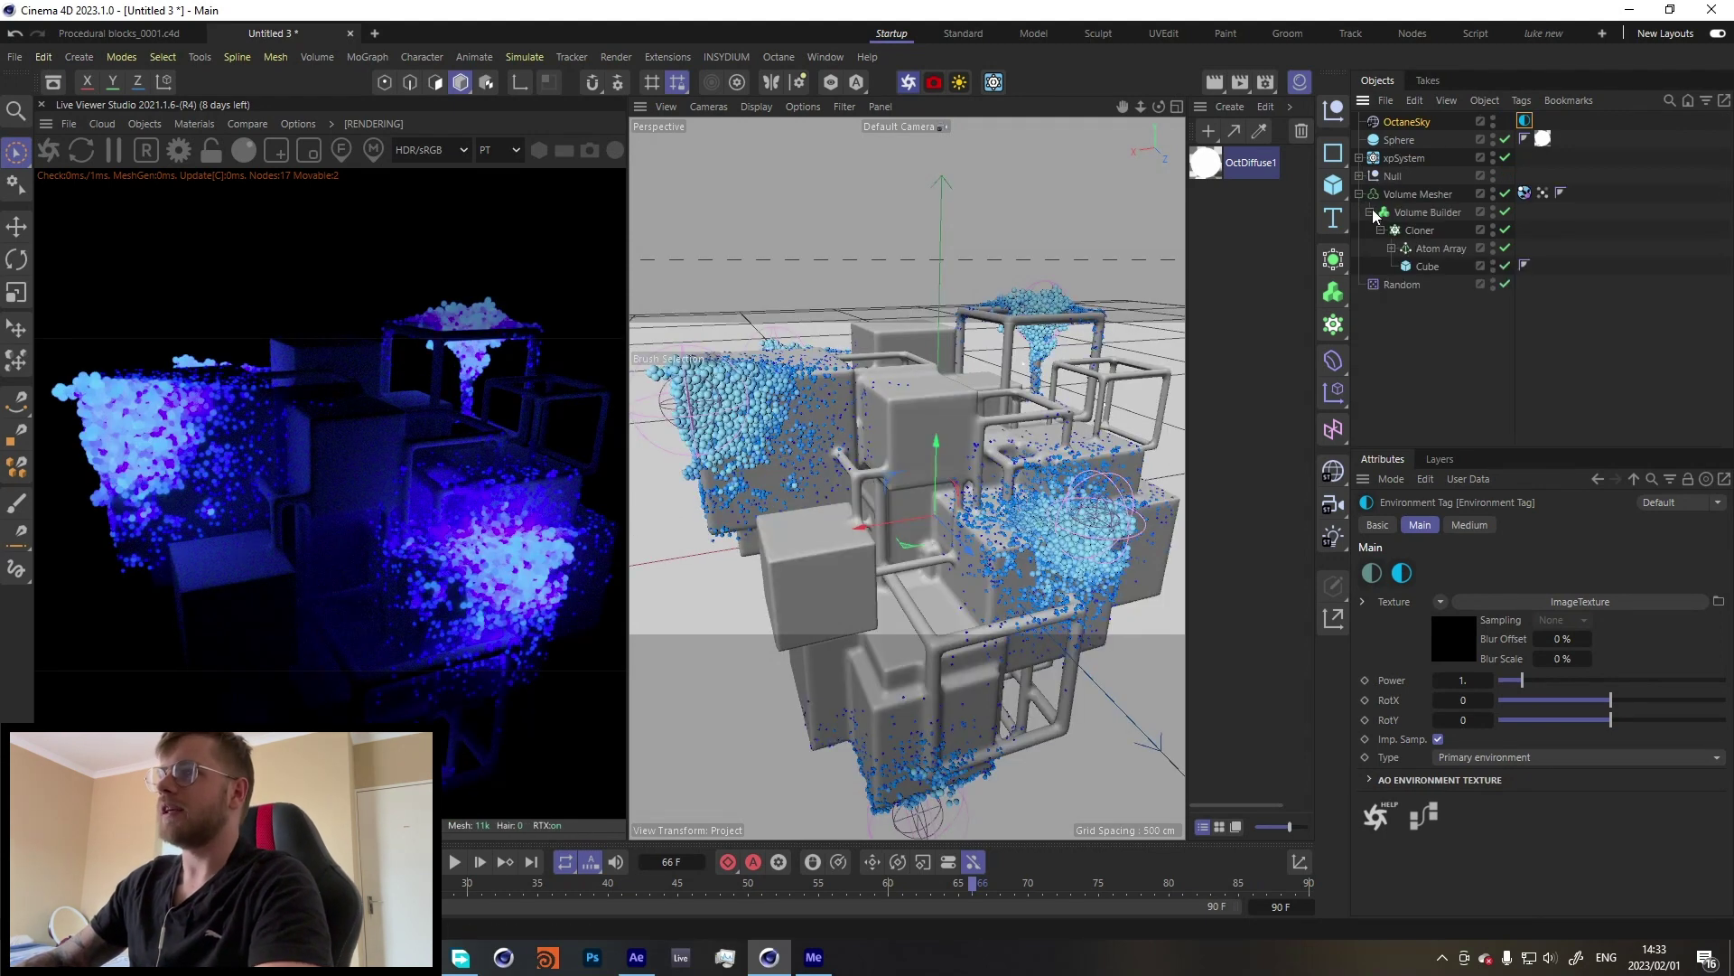
left_click(1429, 266)
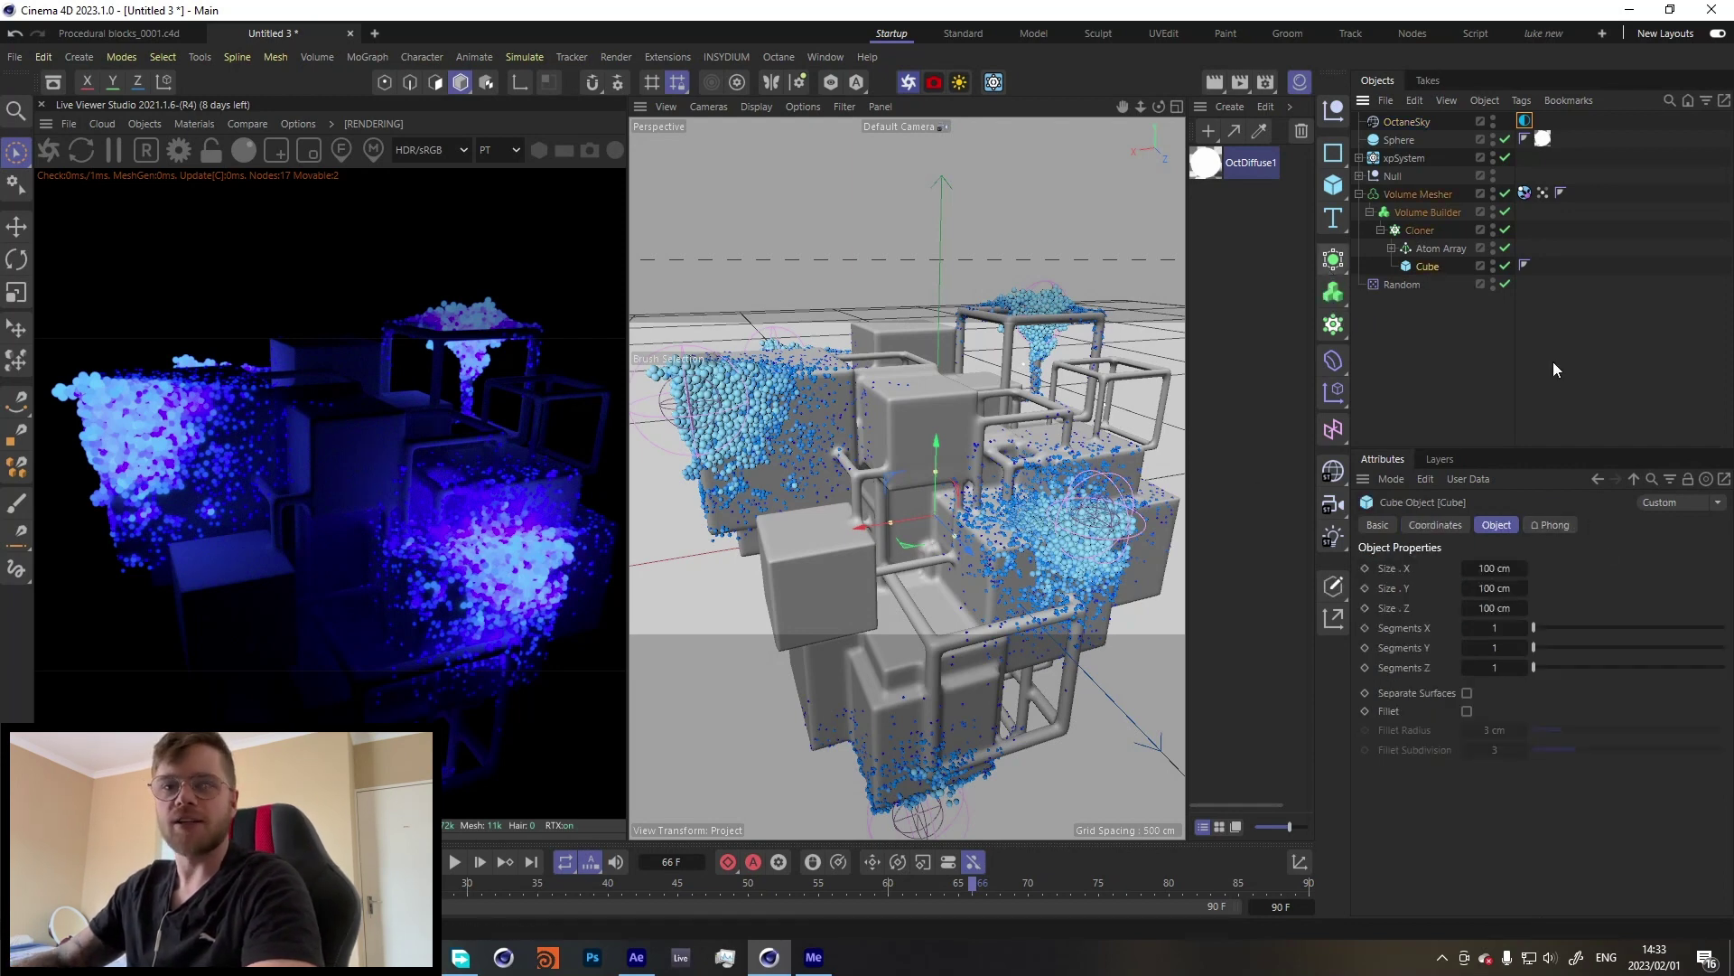
left_click(1543, 194)
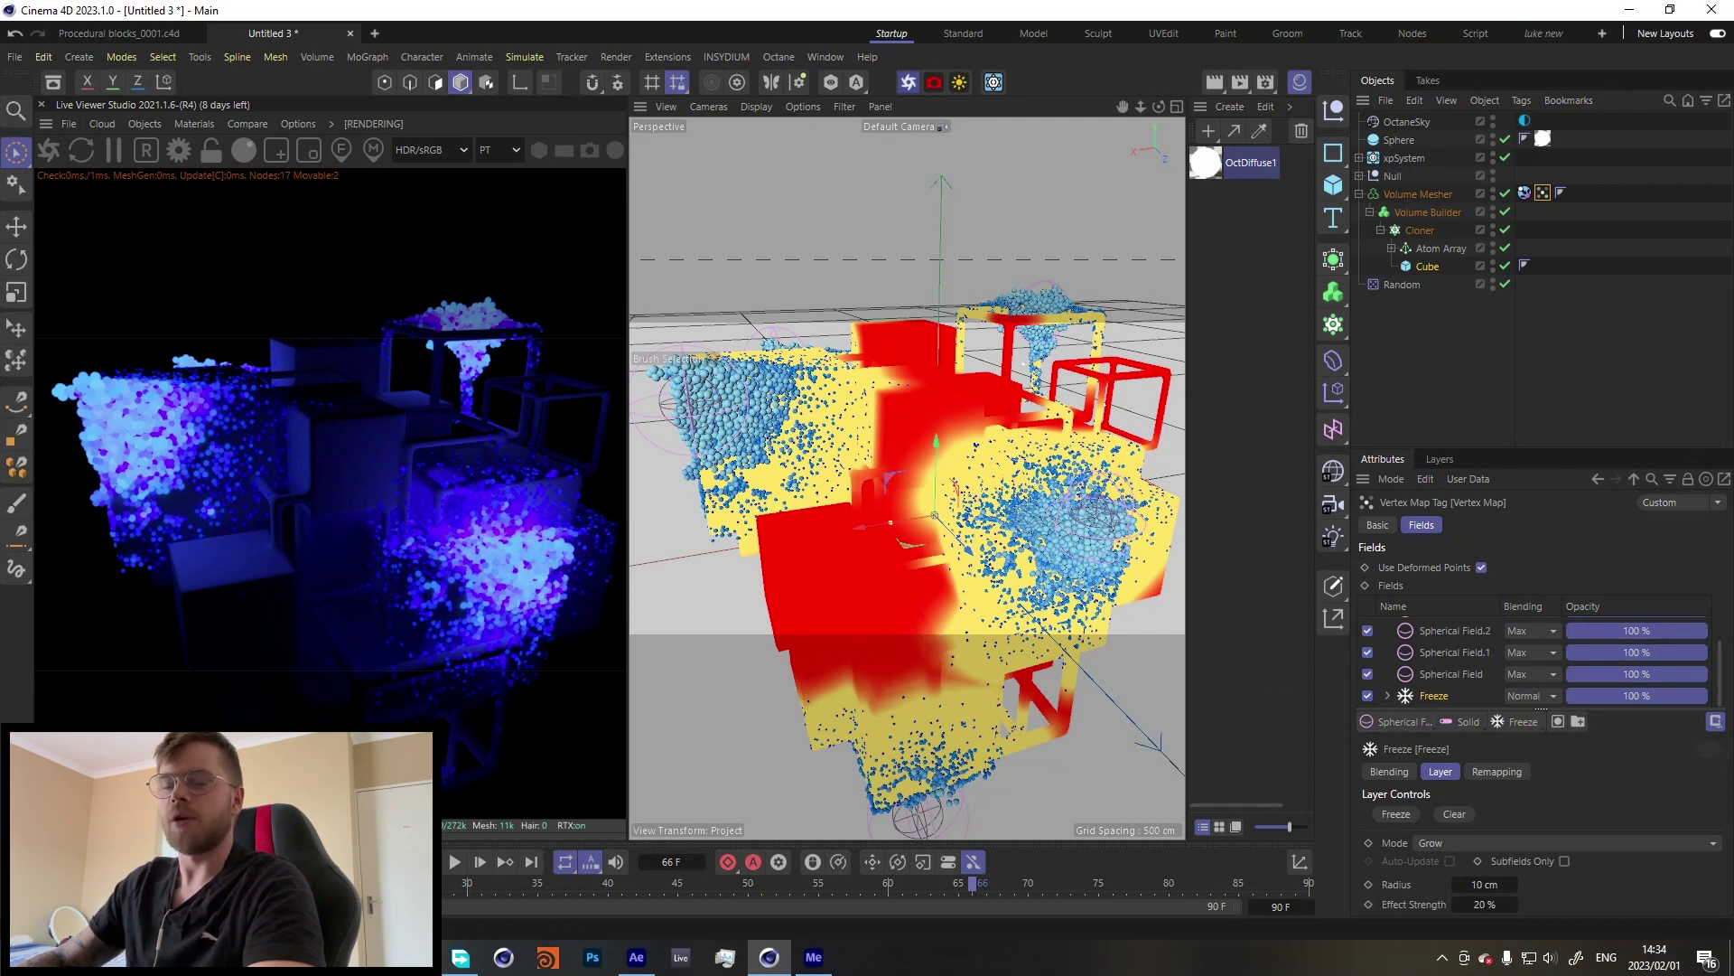
key("shift+f")
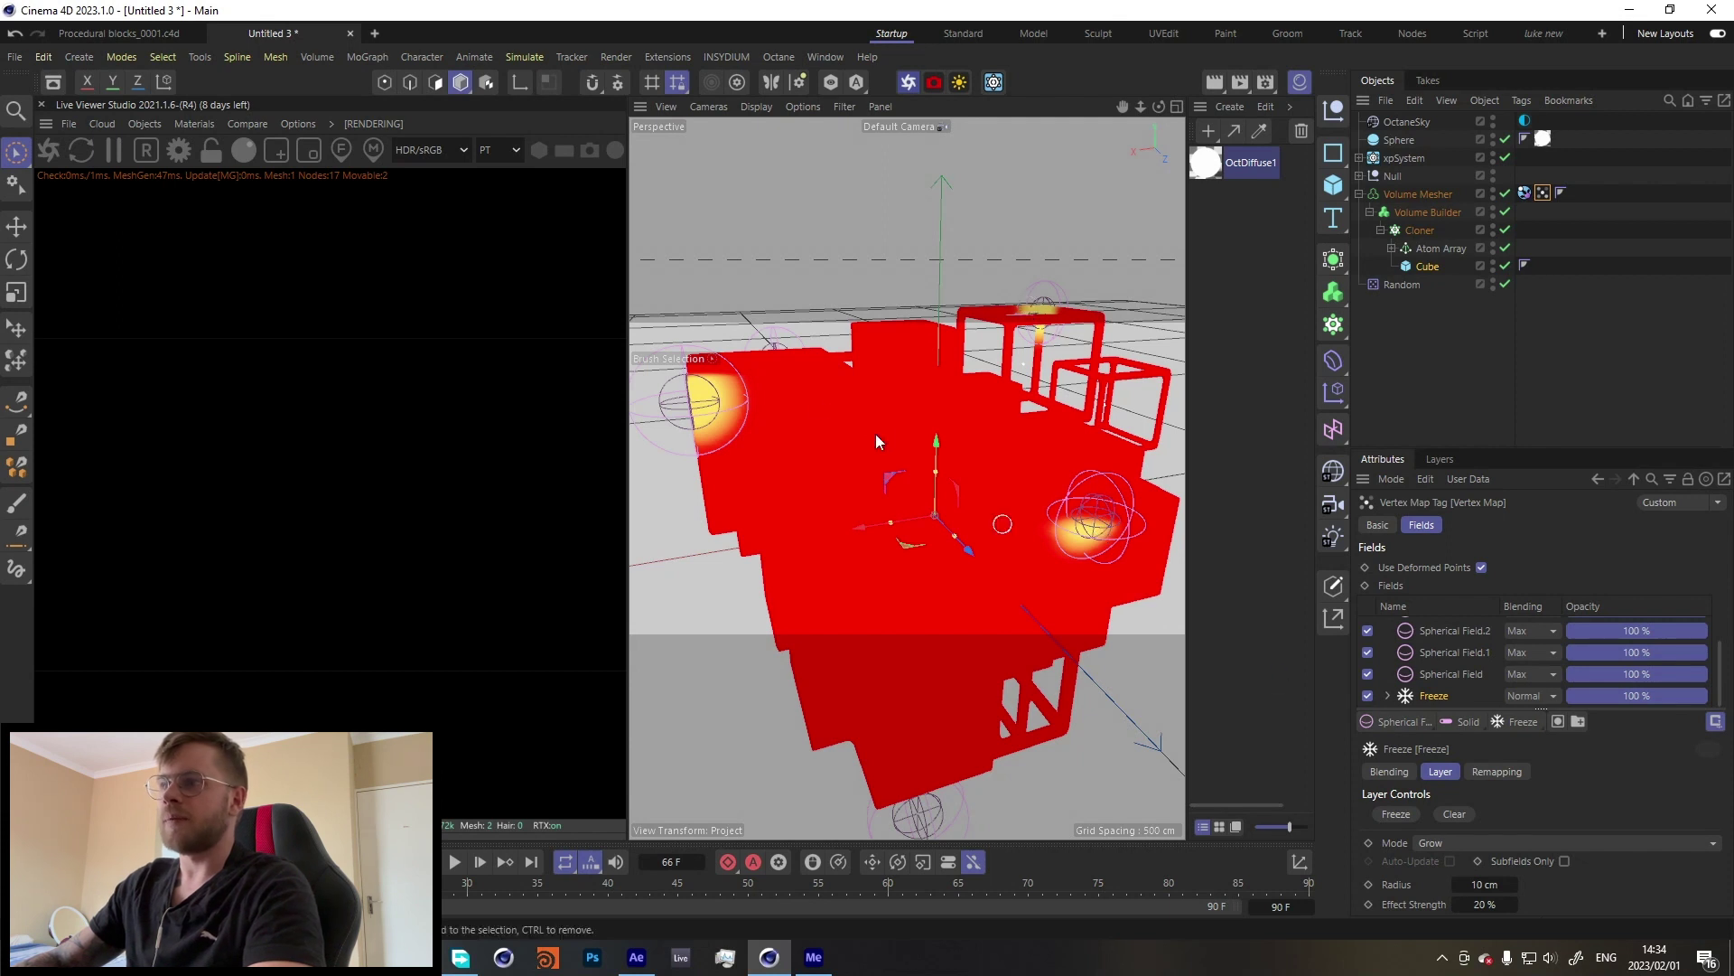
left_click(1461, 674)
scroll(1455, 655, "up", 2)
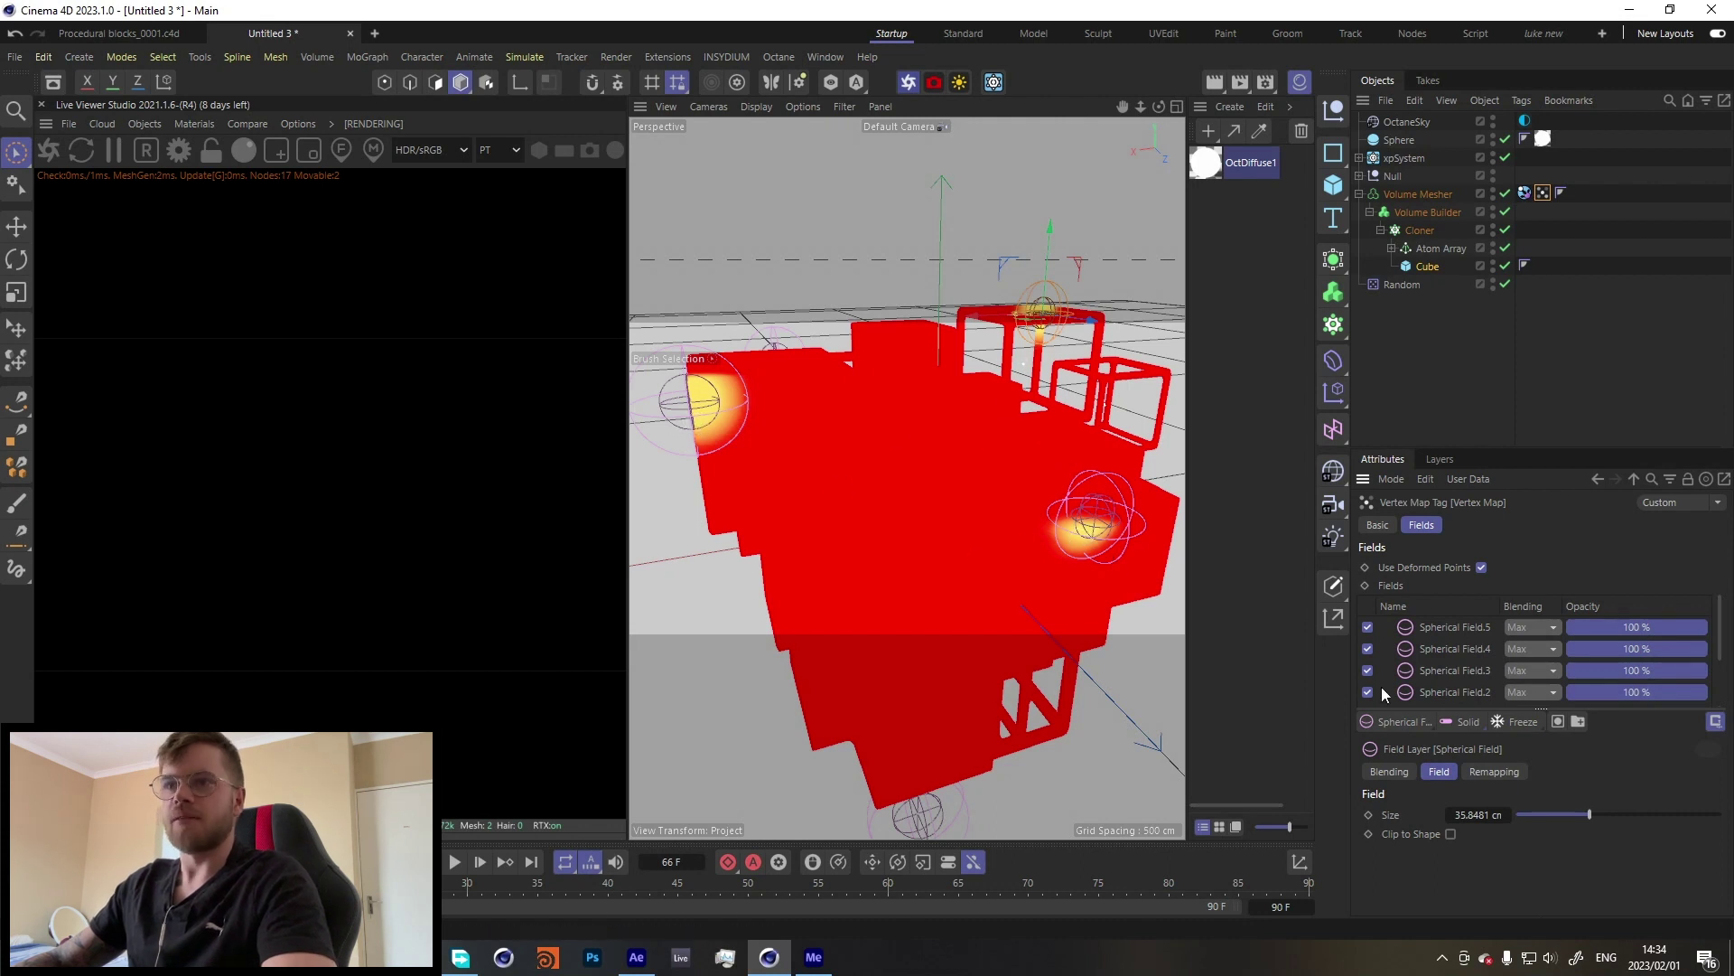
scroll(1465, 659, "down", 2)
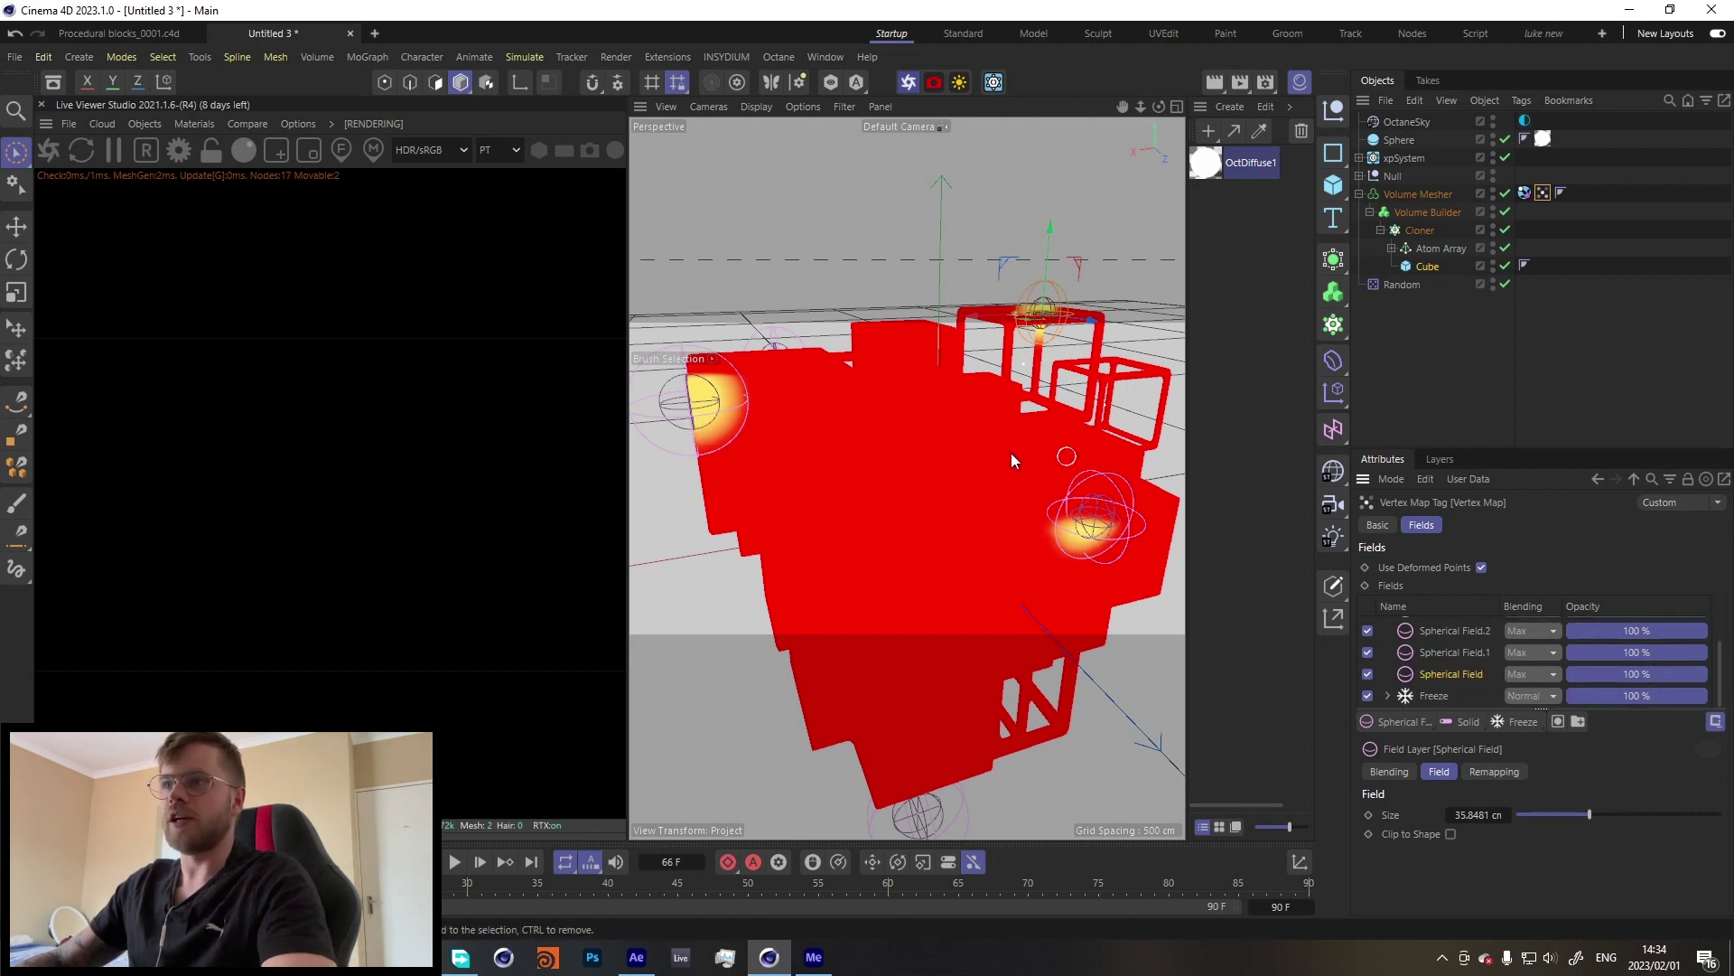
Step: Enable Auto-Update on the vertex map's Freeze layer in mode None, and return its mode to Grow
left_click(1434, 696)
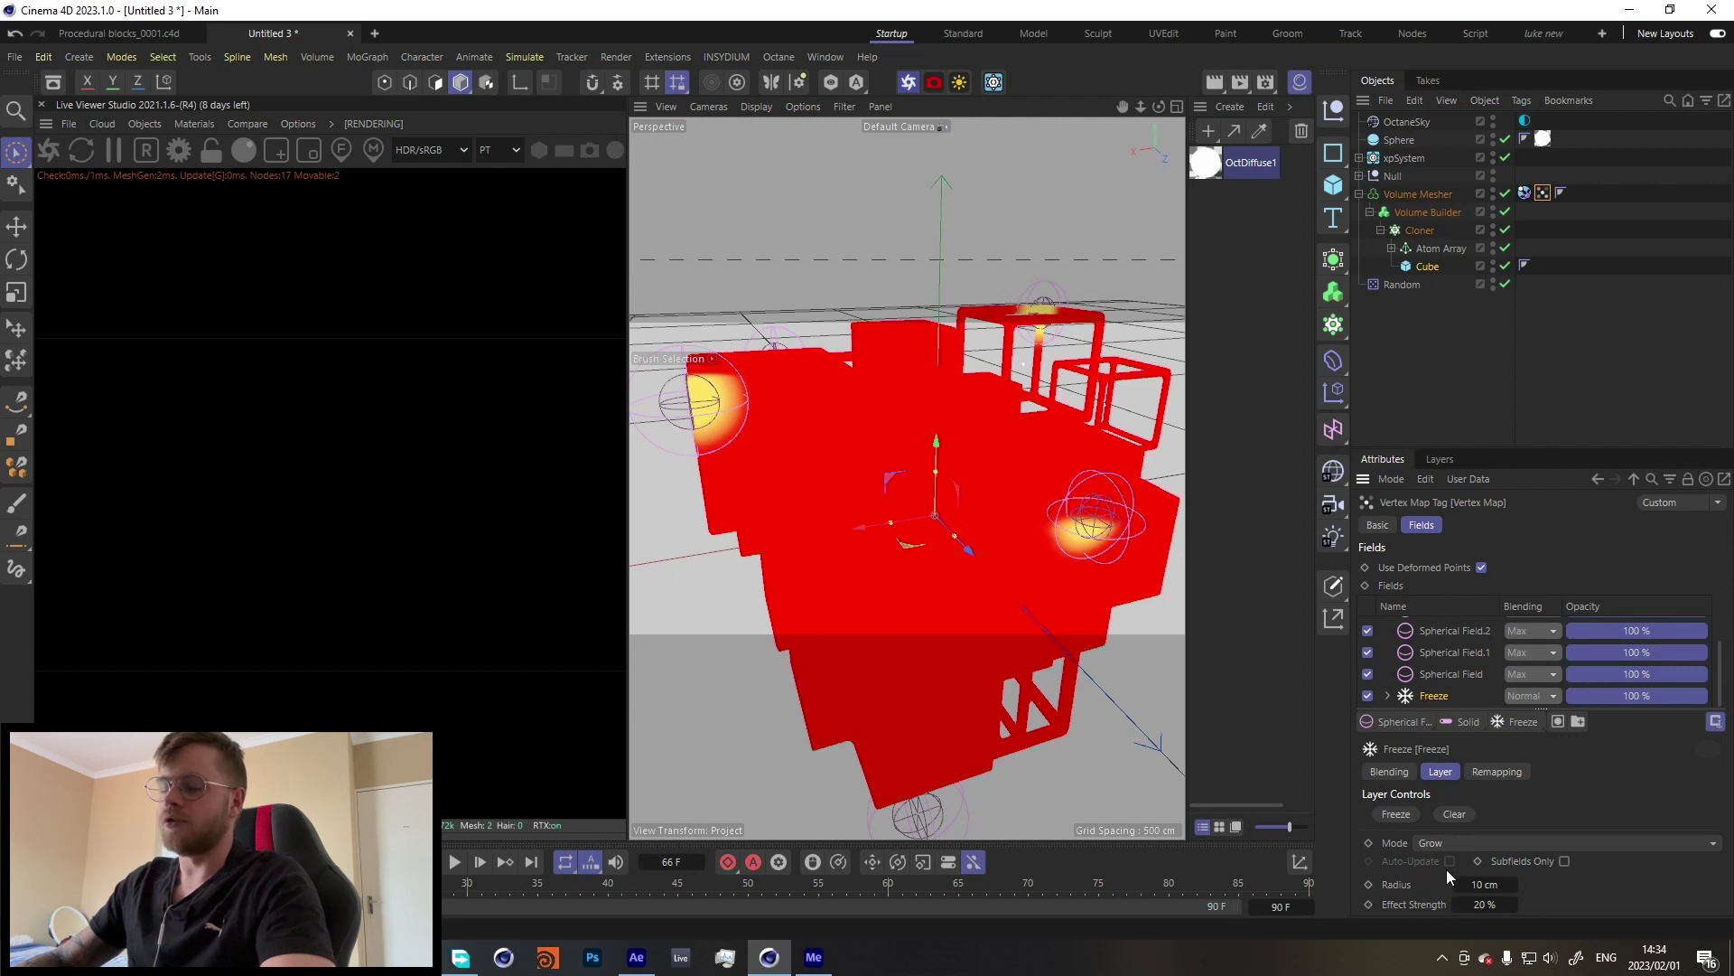
left_click(1471, 845)
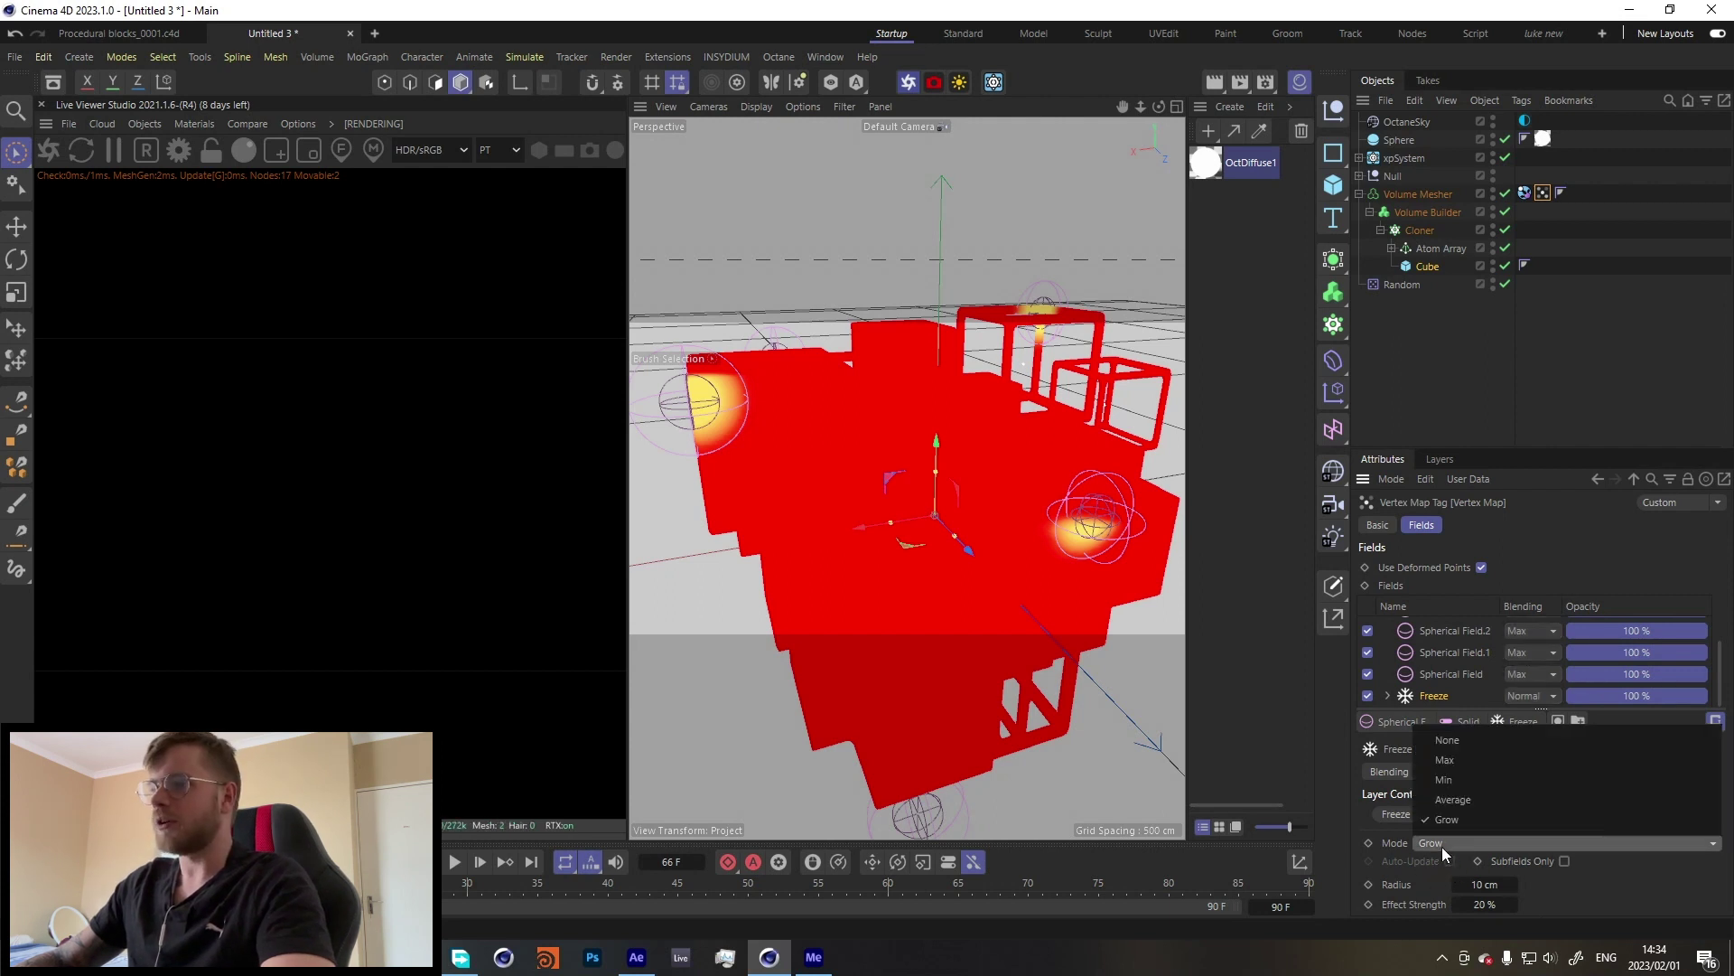
left_click(1455, 741)
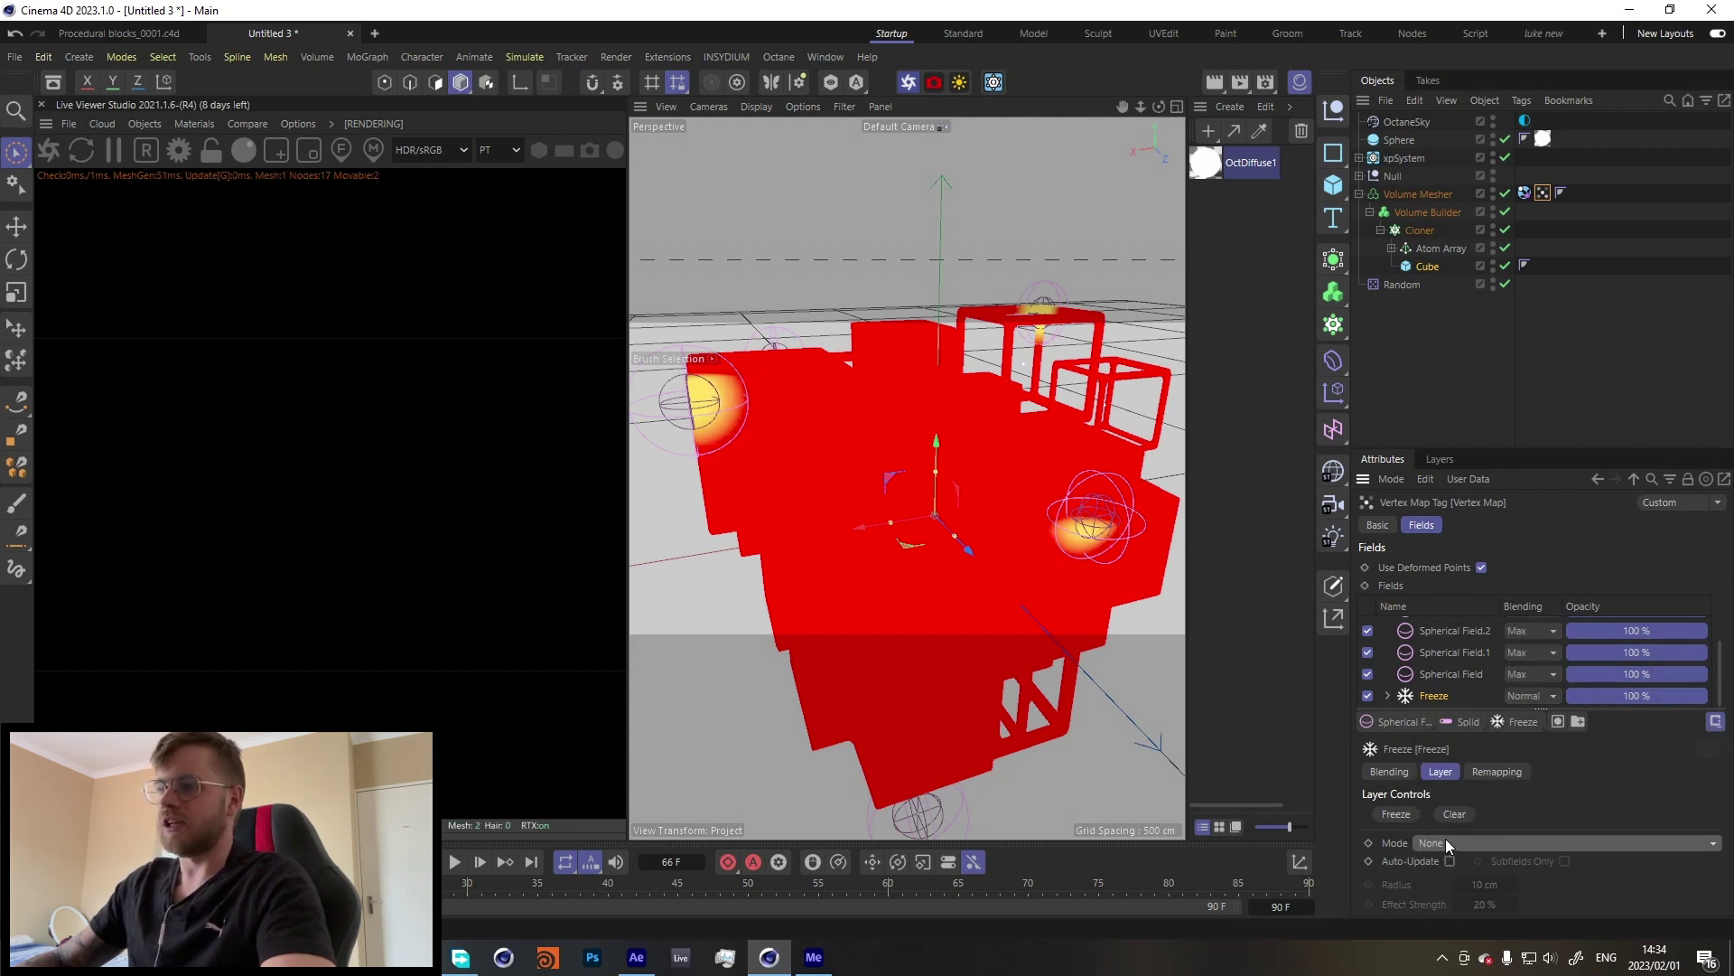
left_click(1449, 862)
left_click(1445, 843)
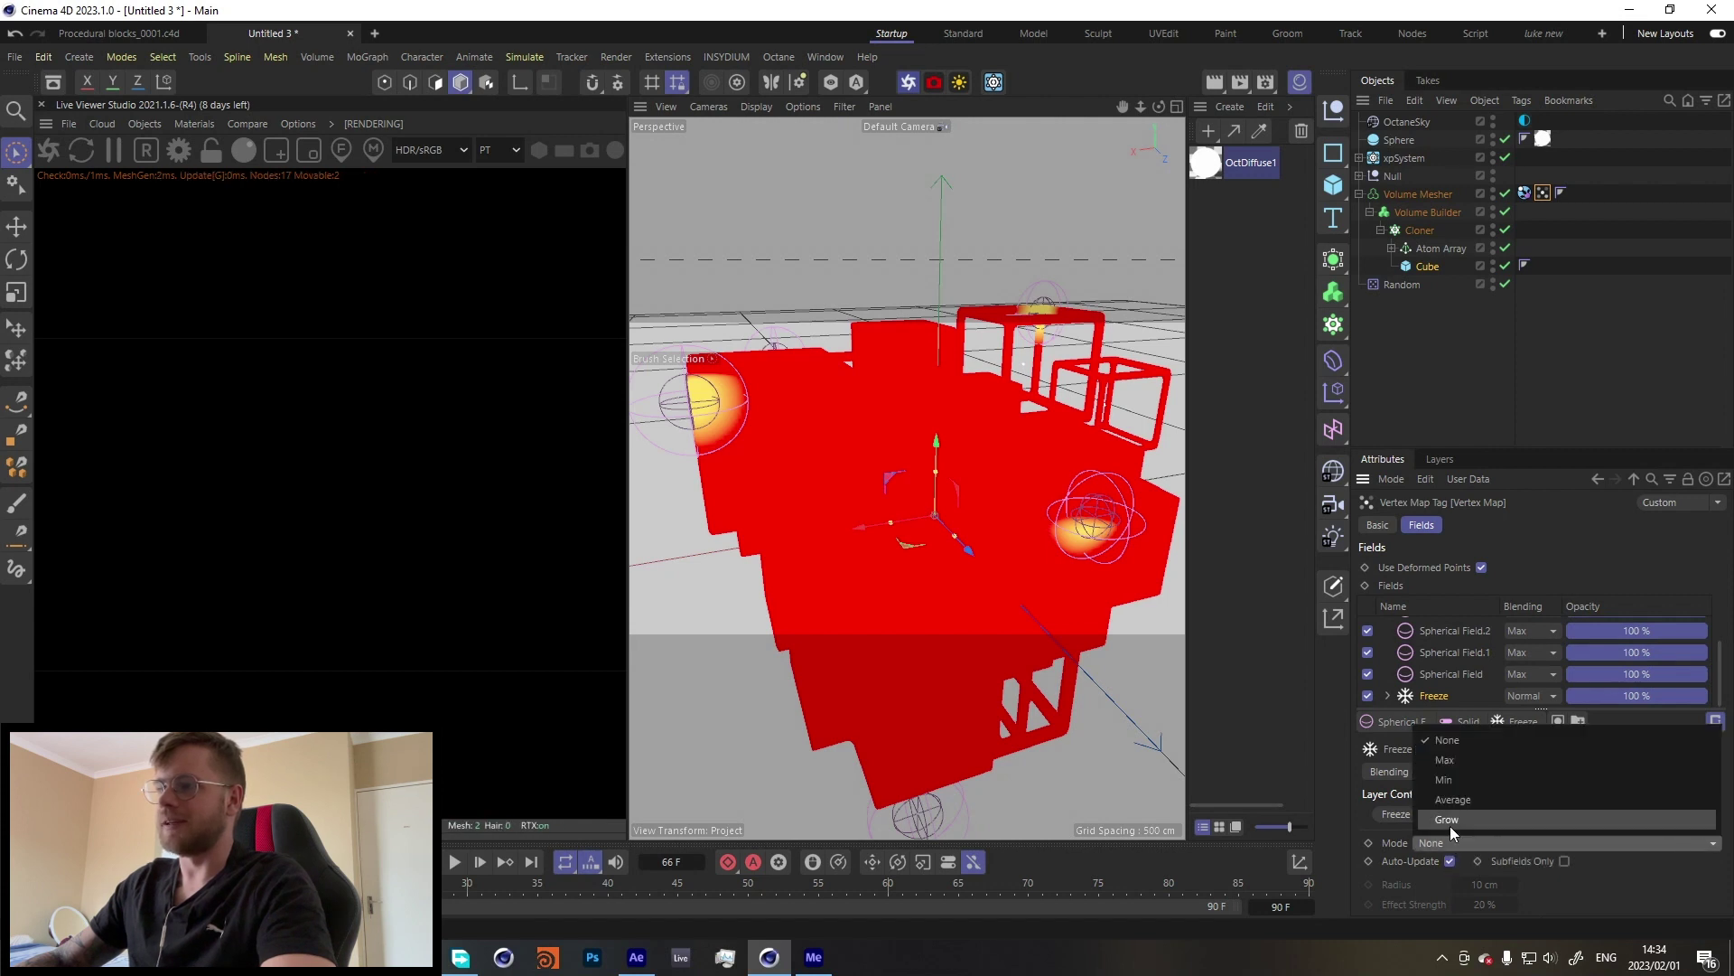
left_click(1449, 822)
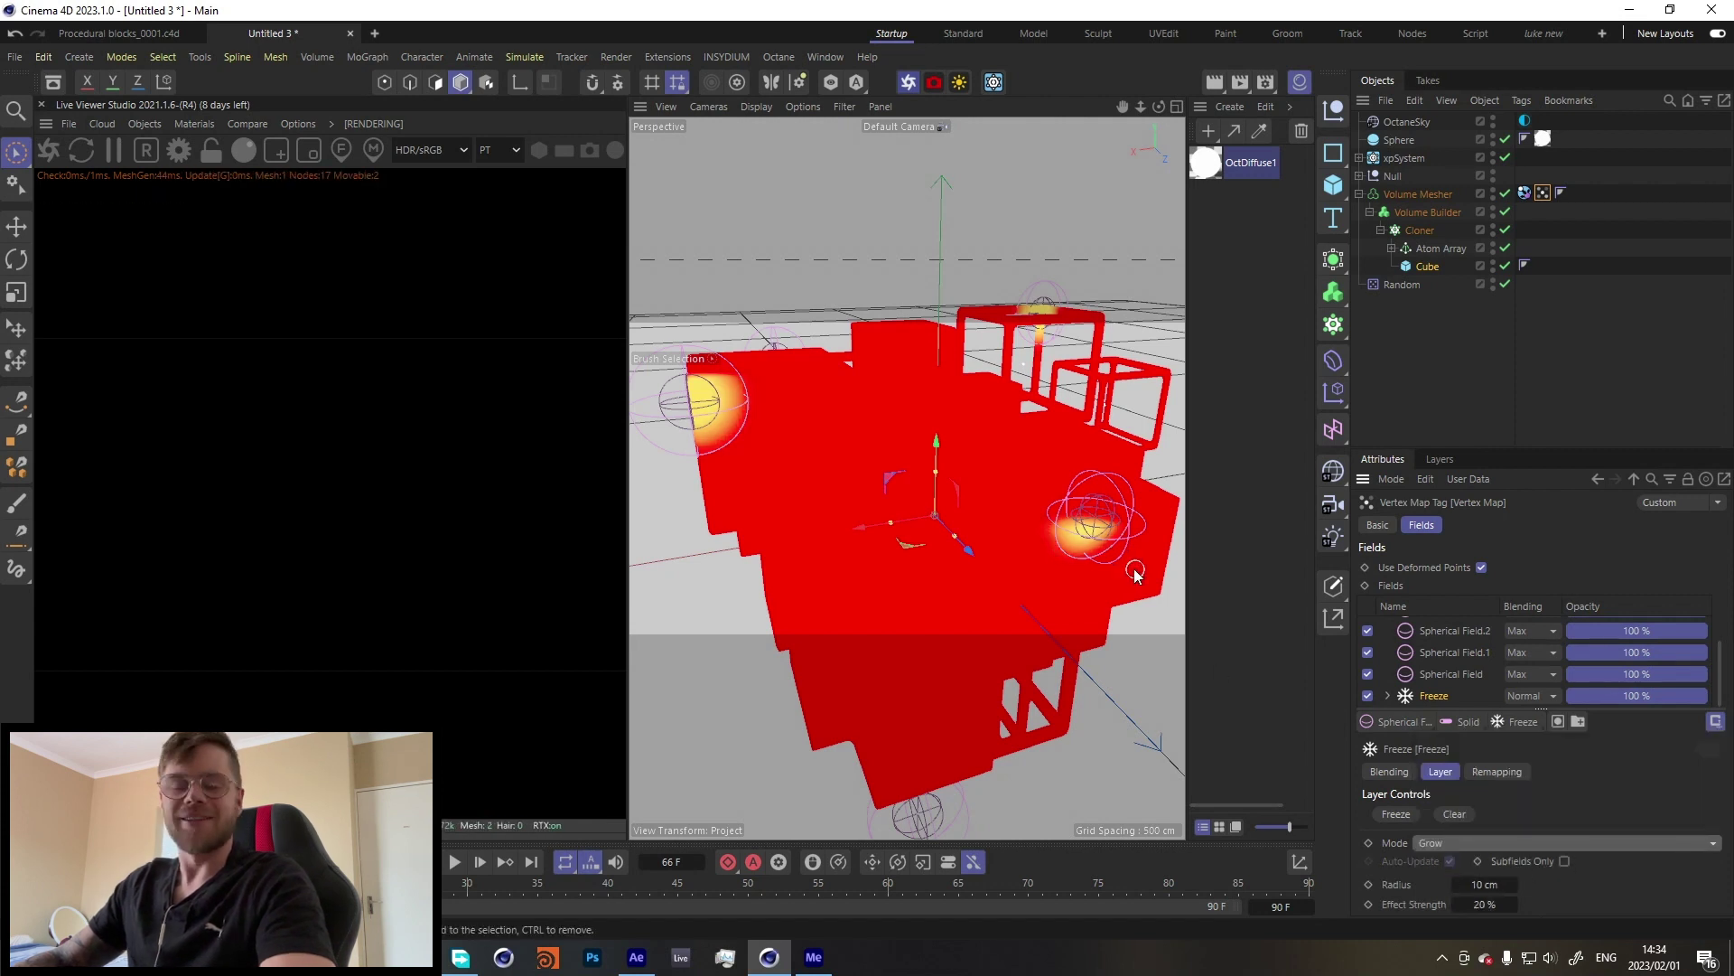
Step: Deselect all objects and play the simulation from the start
left_click(1534, 364)
left_click(455, 861)
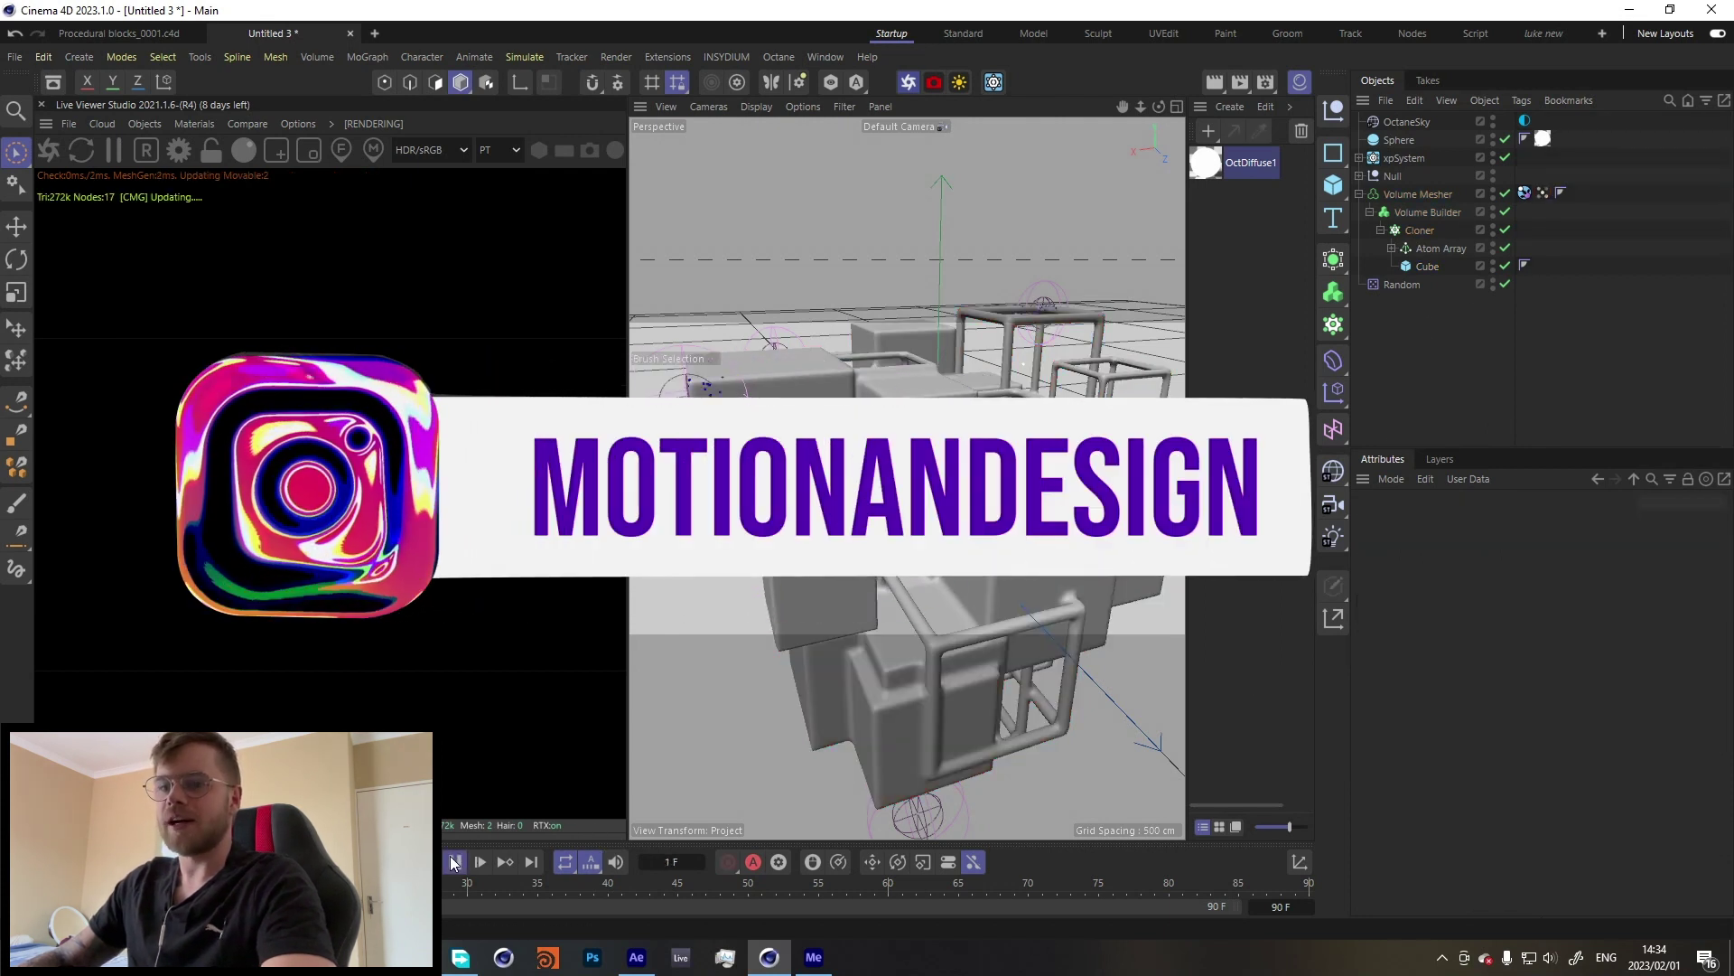